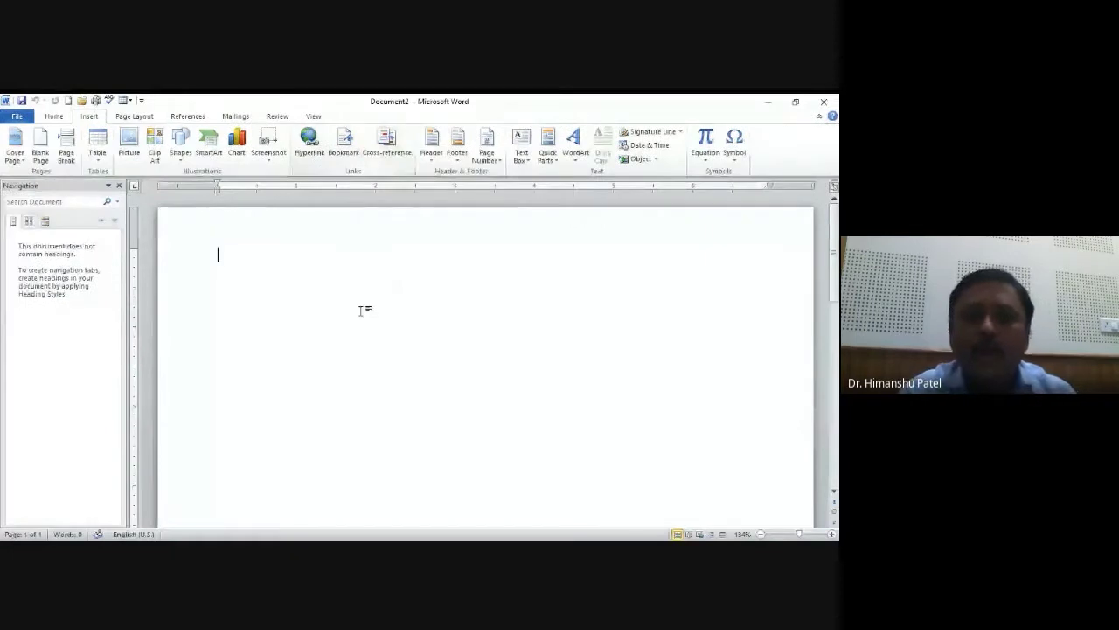
# Generate sample paragraphs with =rand(50,20) and return to the start of the document.
pyautogui.write('=')
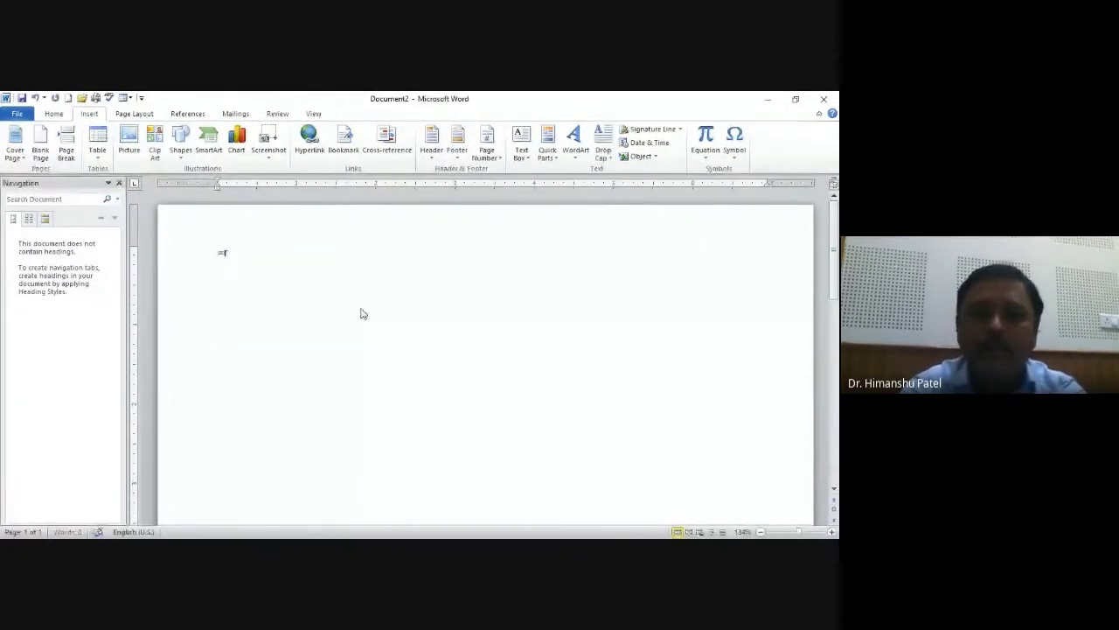
pyautogui.write('rand')
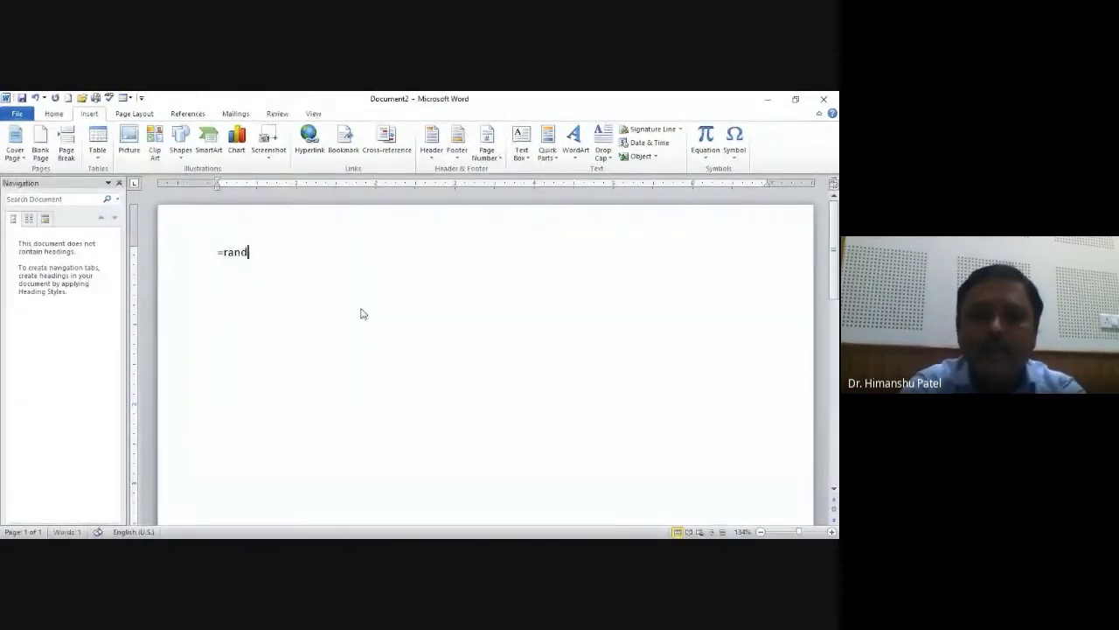
pyautogui.write('(50,20)')
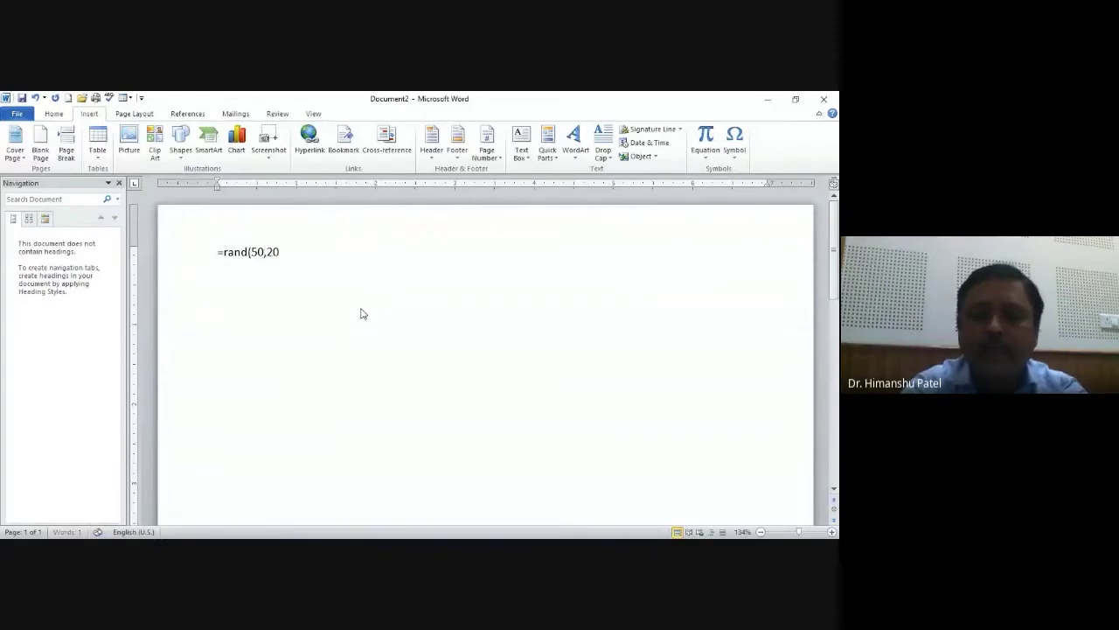
pyautogui.press('Return')
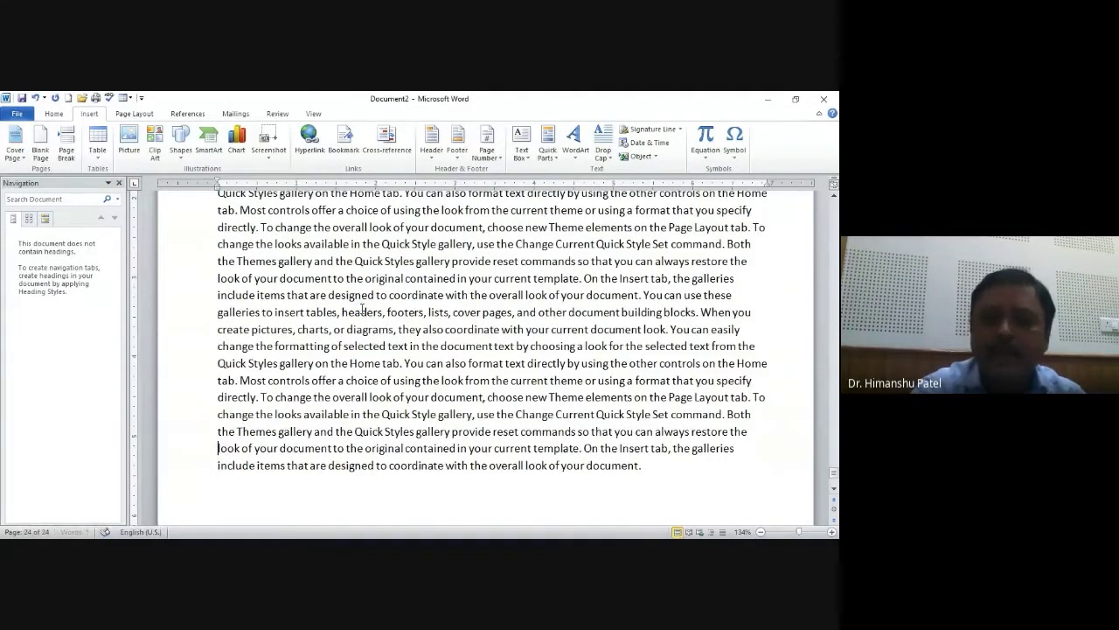
pyautogui.scroll(5, 362, 308)
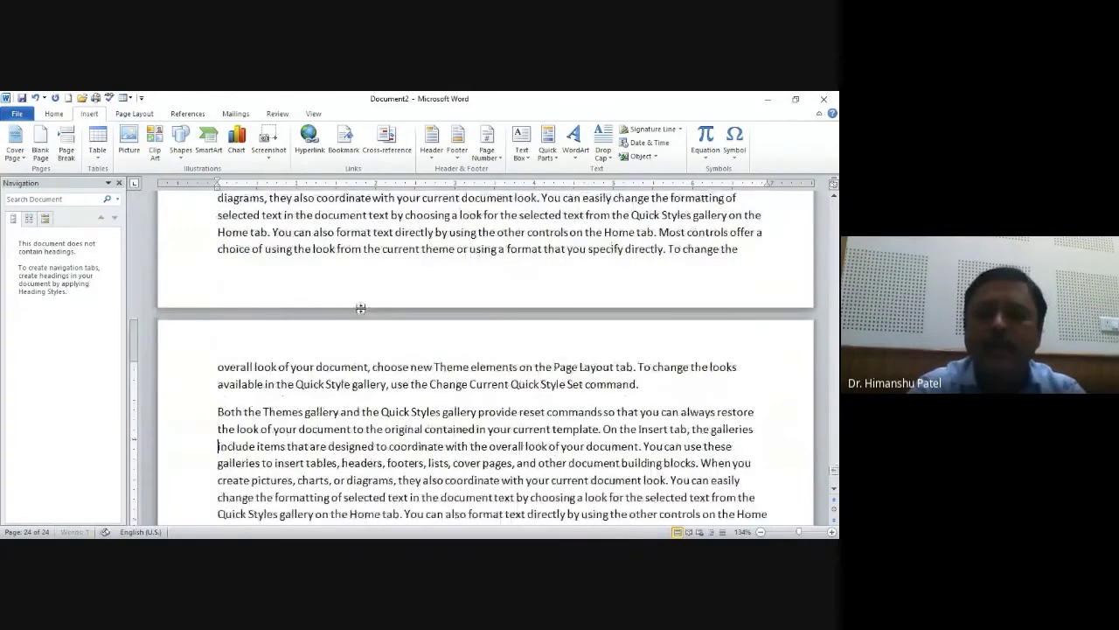
pyautogui.scroll(5, 362, 308)
pyautogui.hotkey('ctrl', 'Home')
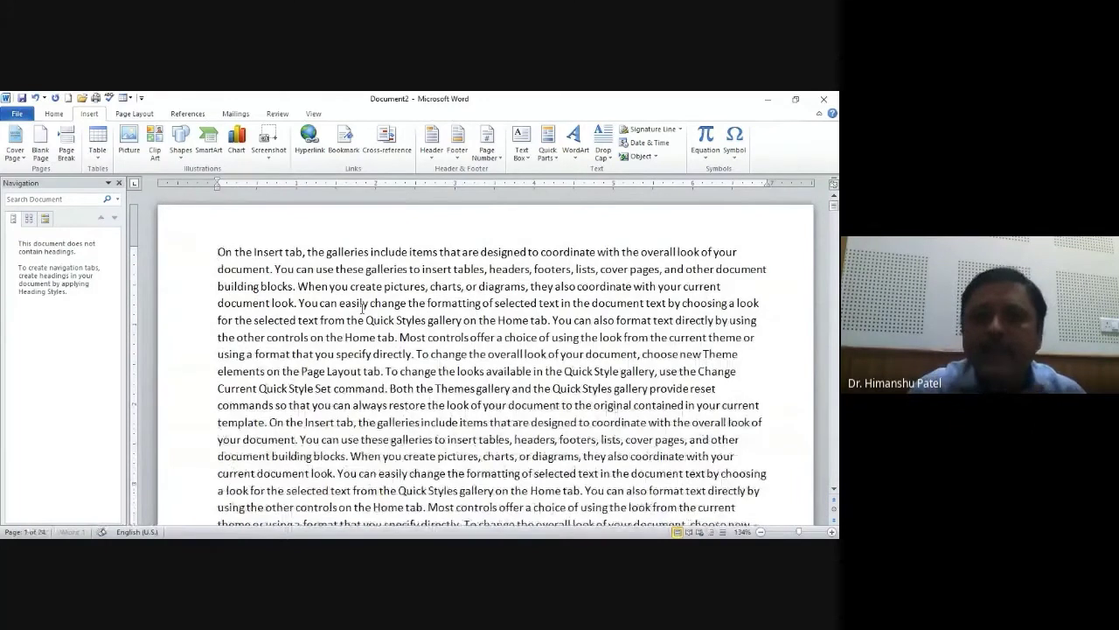
# Push the text to page 2 and add a Heading 1 'Chpater-1' line with a hyphen border rule.
pyautogui.hotkey('ctrl', 'Return')
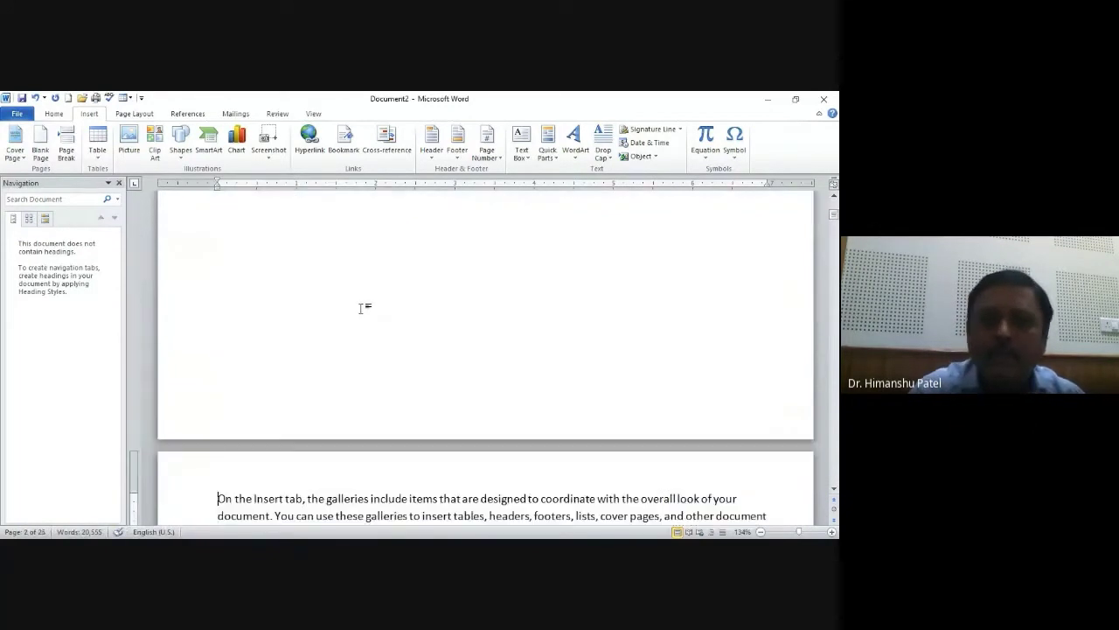
pyautogui.press('Return')
pyautogui.press('Up')
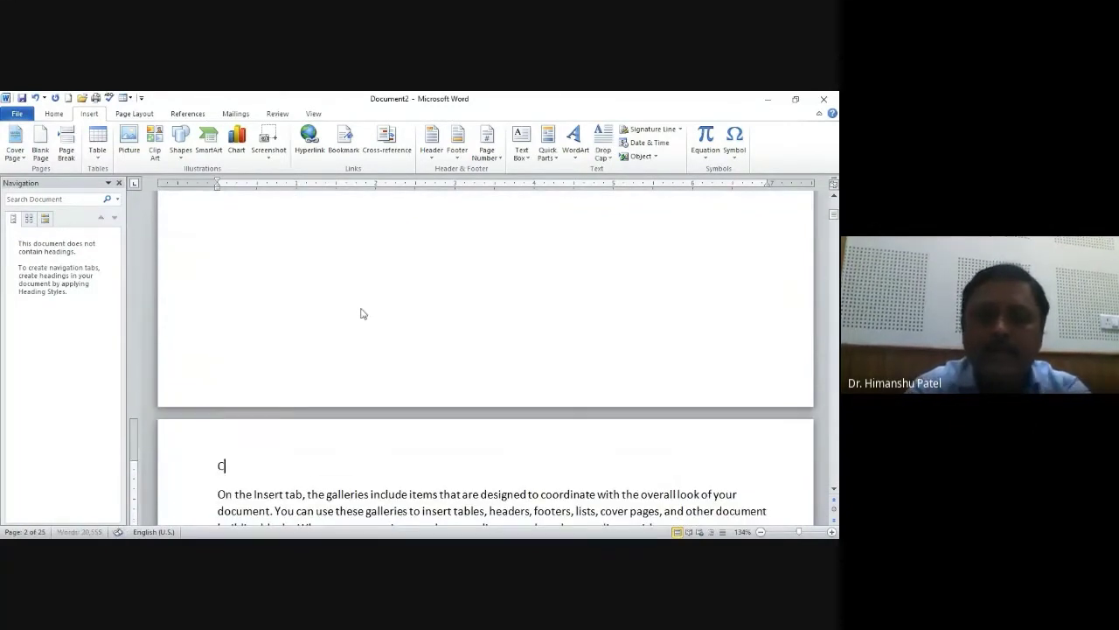
pyautogui.write('Chpater-1')
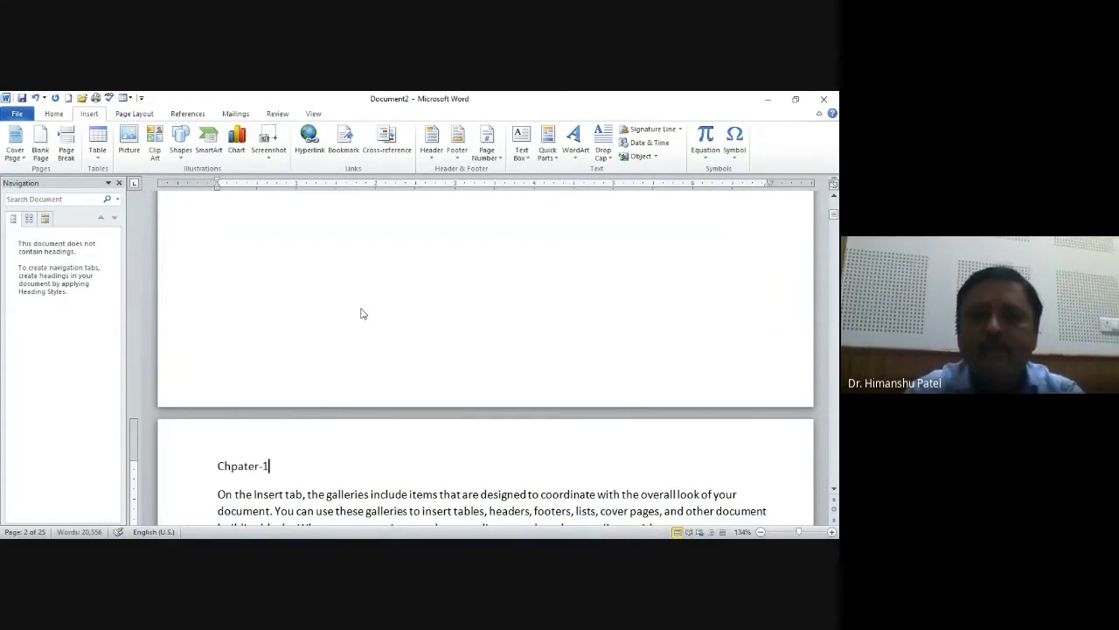
pyautogui.click(199, 460)
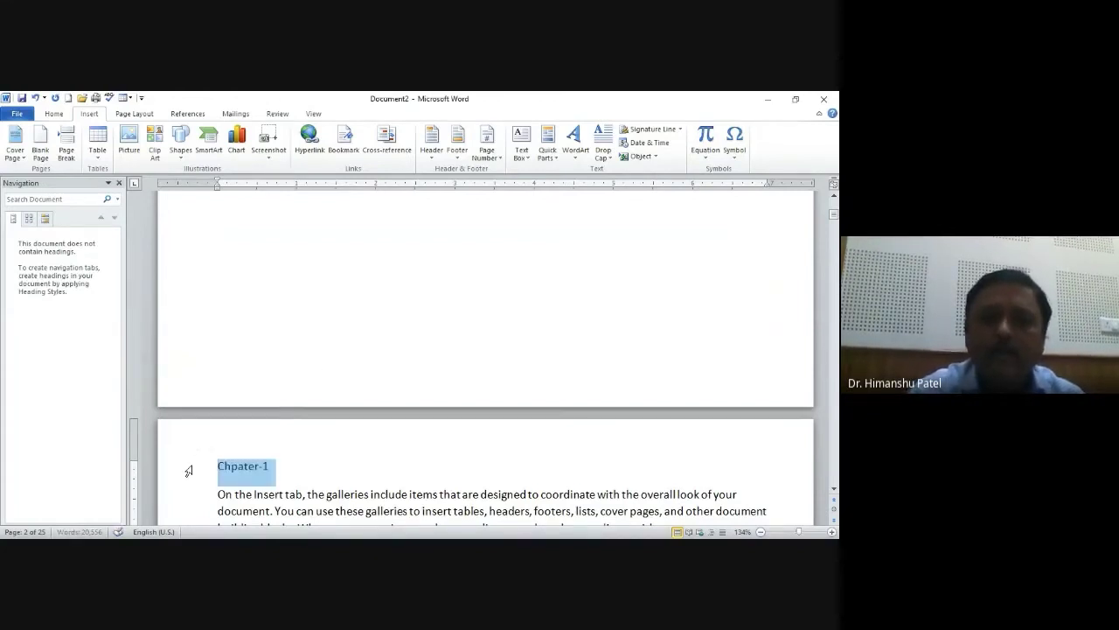
pyautogui.scroll(1, 510, 140)
pyautogui.click(510, 141)
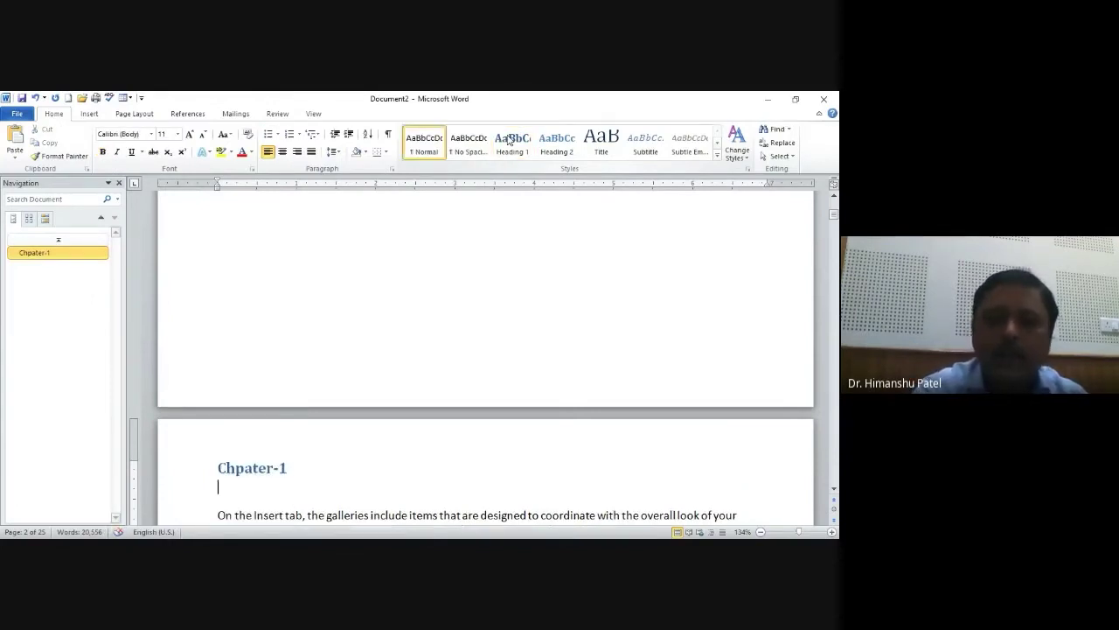
pyautogui.write('----------------')
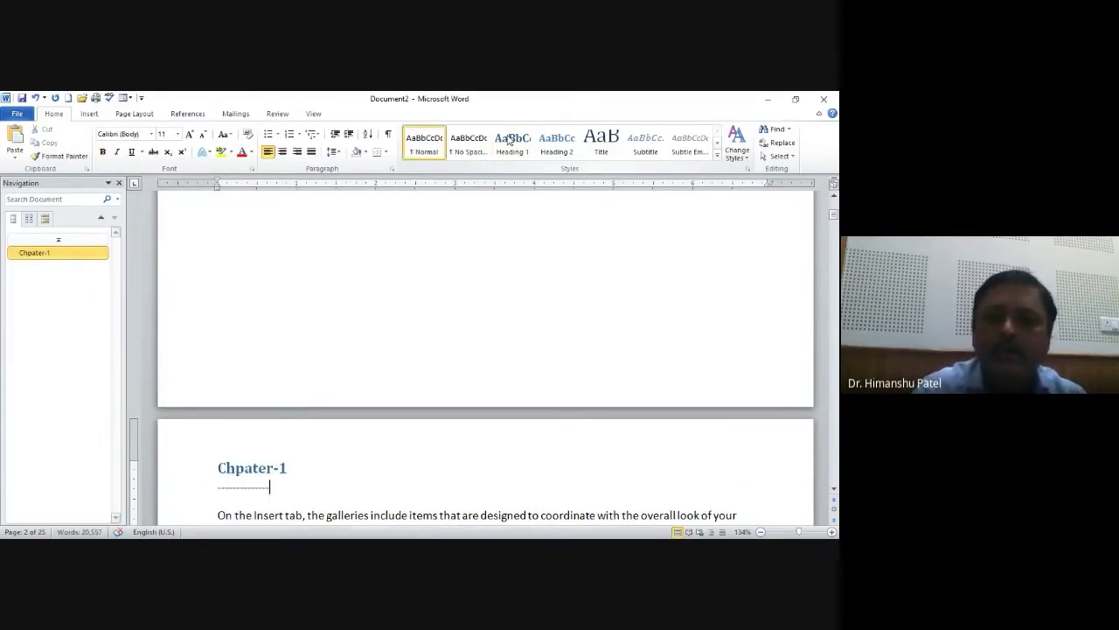
pyautogui.press('Return')
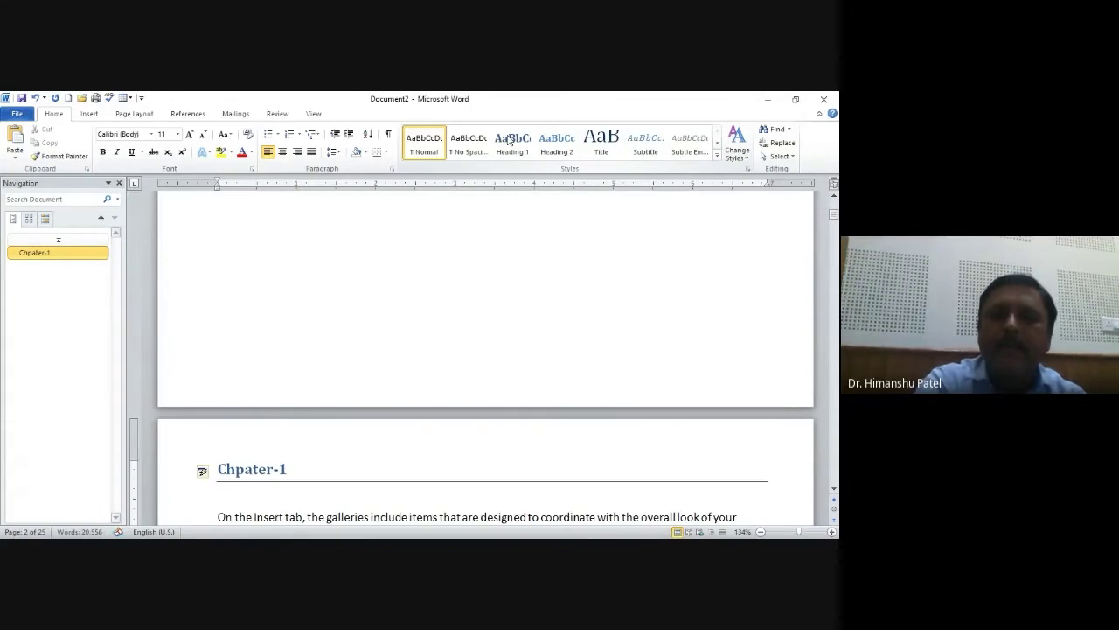
# Enlarge the heading to 20 pt and complete it as 'Chpater-1 Introduction to Computer'.
pyautogui.press('Up')
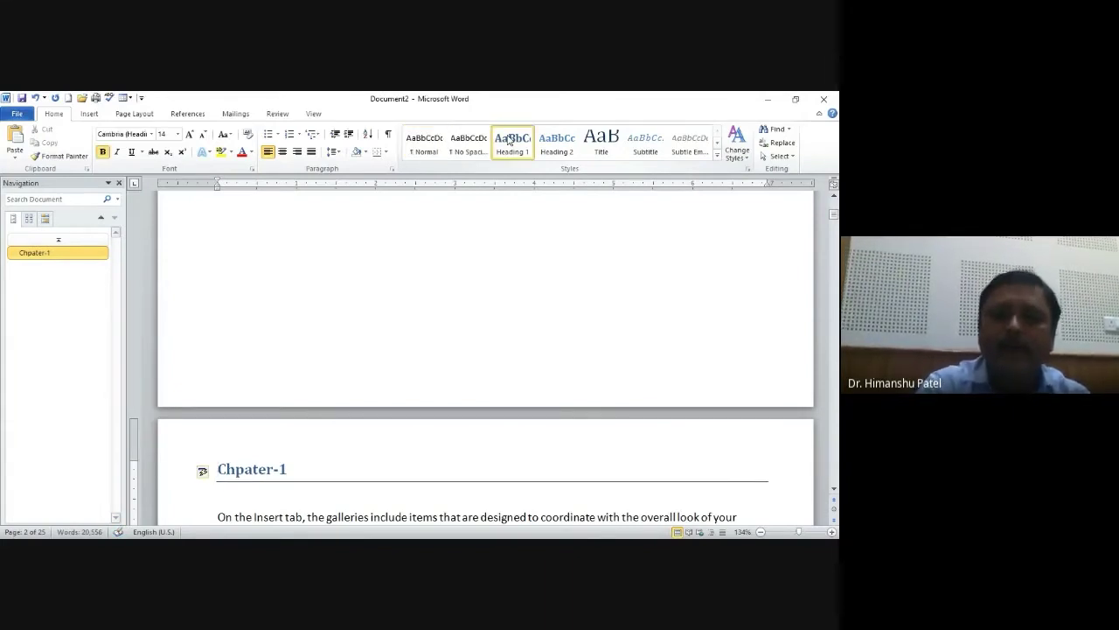
pyautogui.hotkey('shift', 'End')
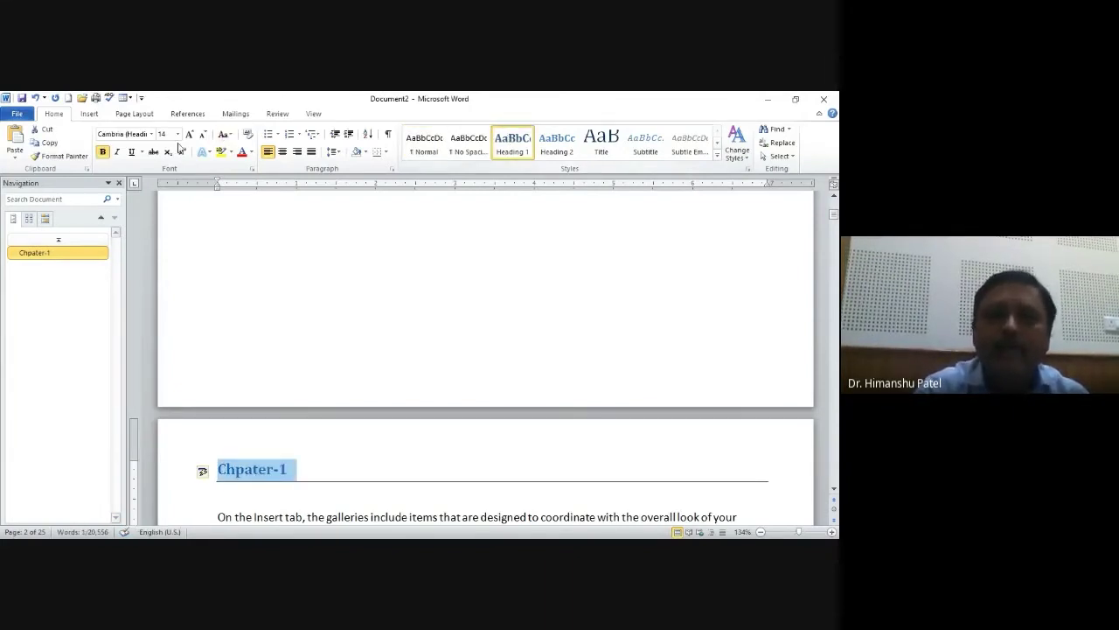
pyautogui.click(188, 136)
pyautogui.click(188, 136)
pyautogui.click(188, 136)
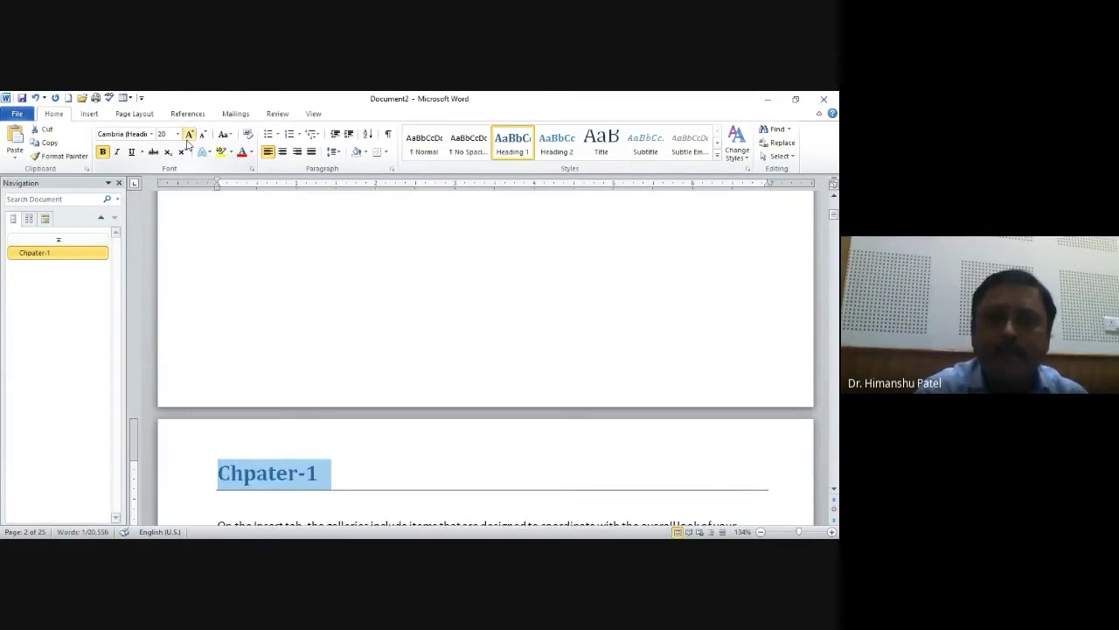
pyautogui.press('End')
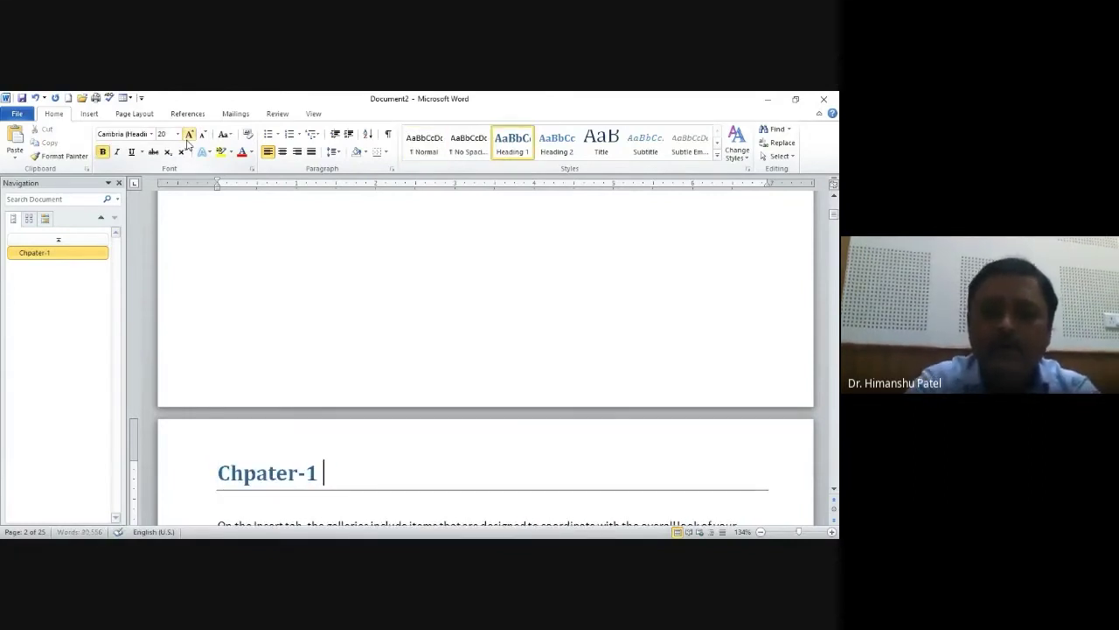
pyautogui.write('Introduction to Computer')
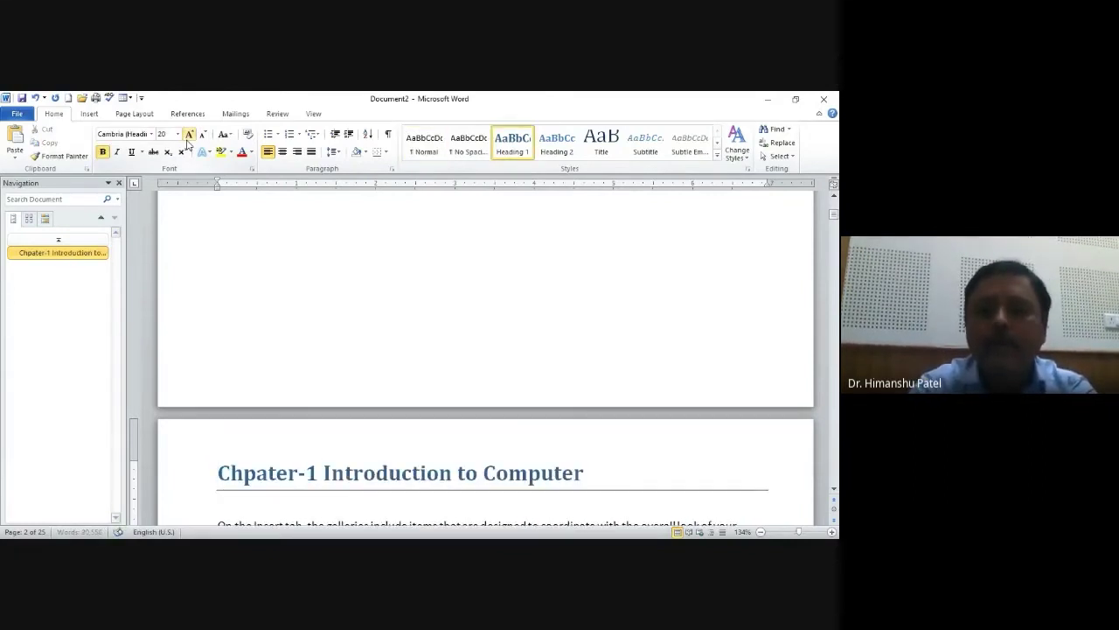
pyautogui.hotkey('shift', 'Home')
pyautogui.hotkey('ctrl', 'c')
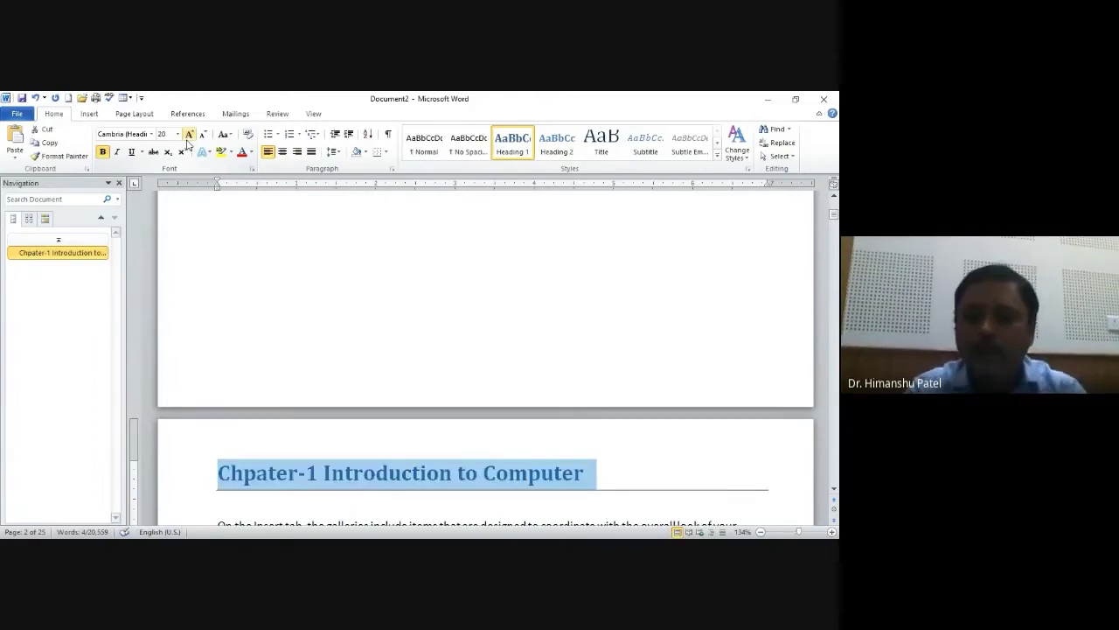
# Paste the chapter heading a few pages down and change it to 'Chpater-2 Windows-7'.
pyautogui.press('pagedown')
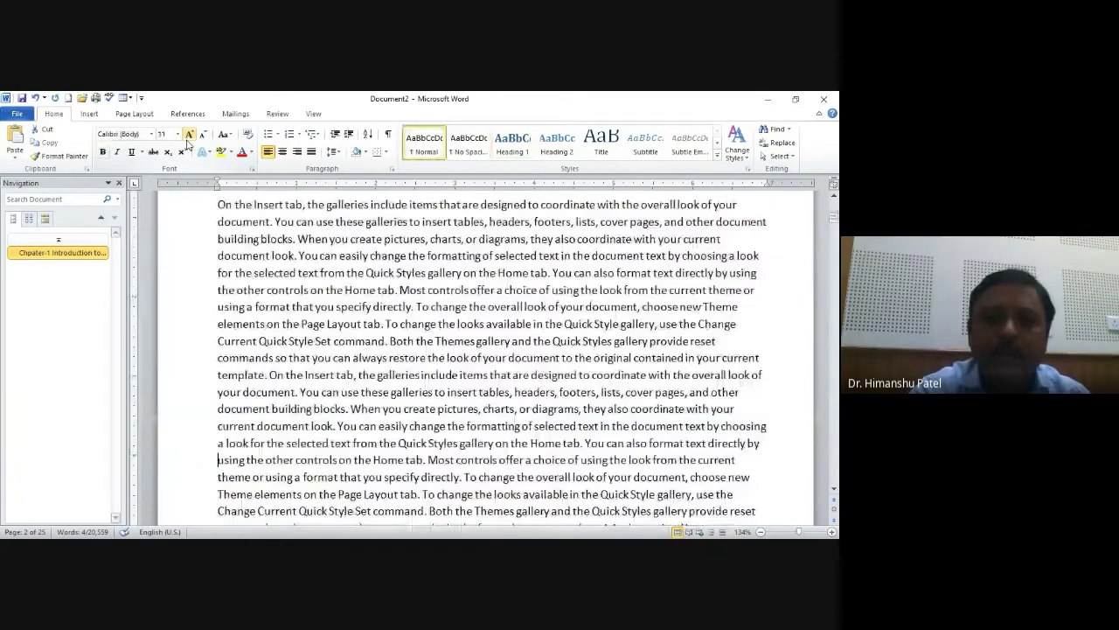
pyautogui.press('pagedown')
pyautogui.press('pagedown')
pyautogui.press('pagedown')
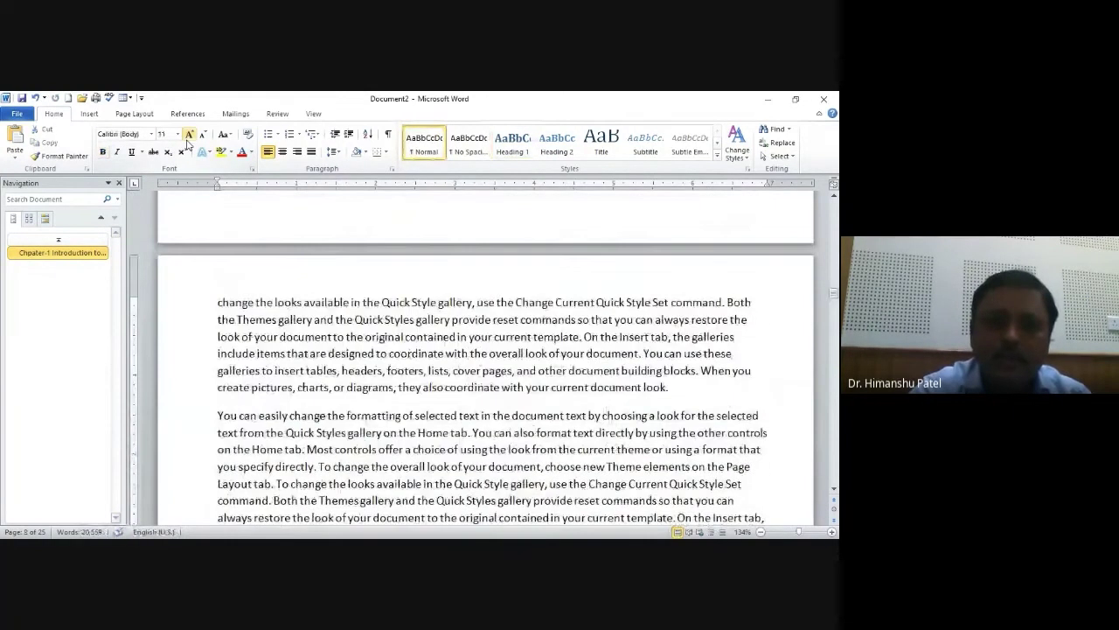
pyautogui.hotkey('ctrl', 'Up')
pyautogui.press('Return')
pyautogui.press('Up')
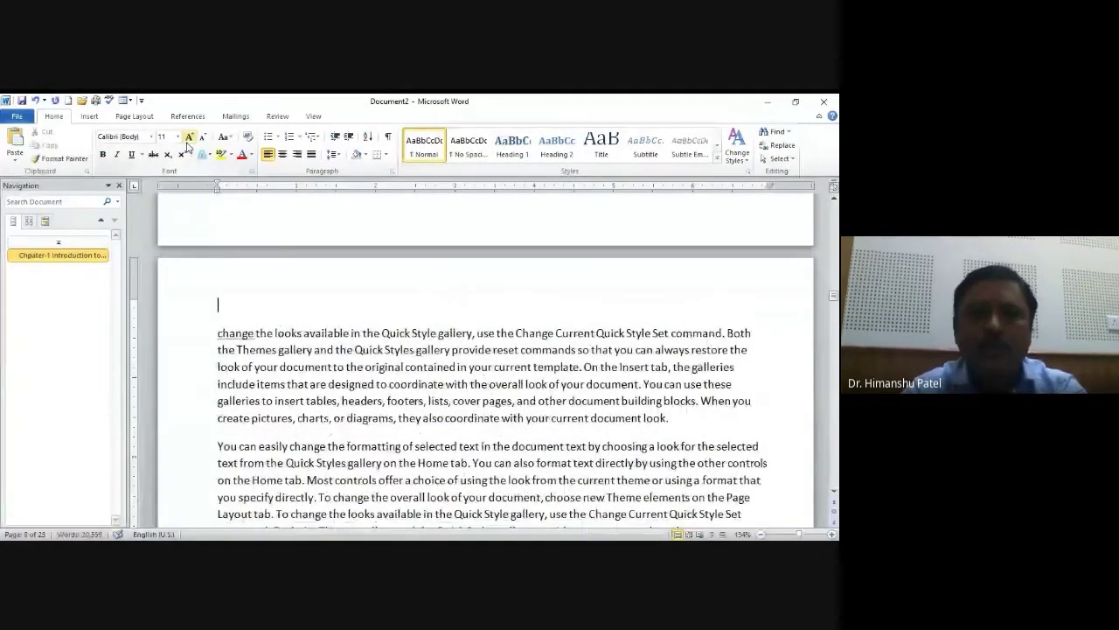
pyautogui.hotkey('ctrl', 'v')
pyautogui.write('2 Windows-7')
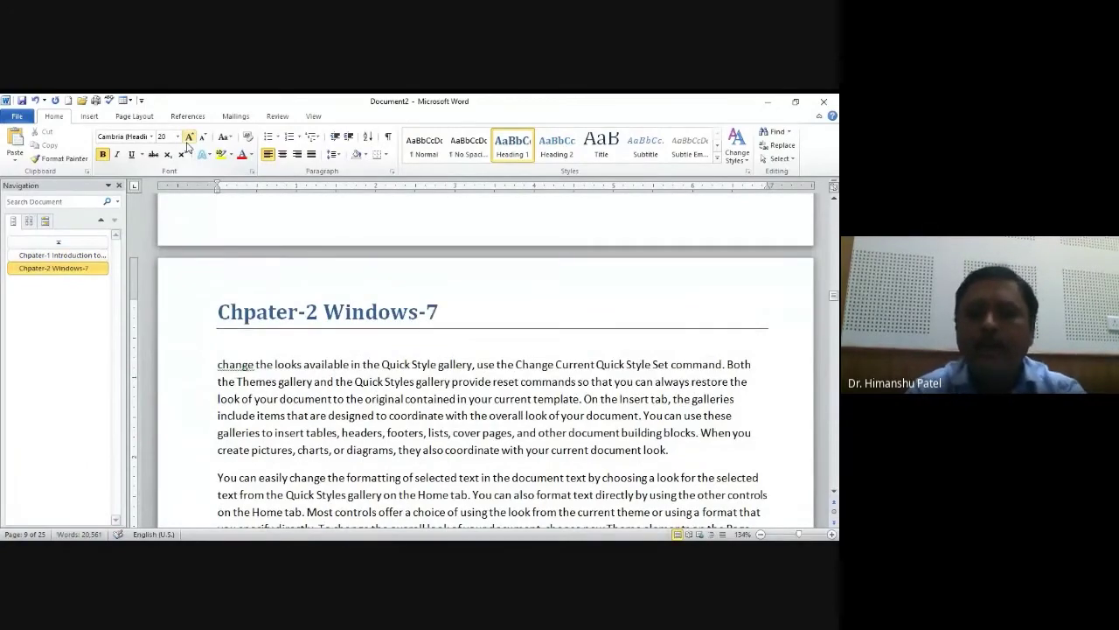
# Paste another heading further on, edit it to 'Chpater-3 Microsoft Word', and return to page 1.
pyautogui.press('pagedown')
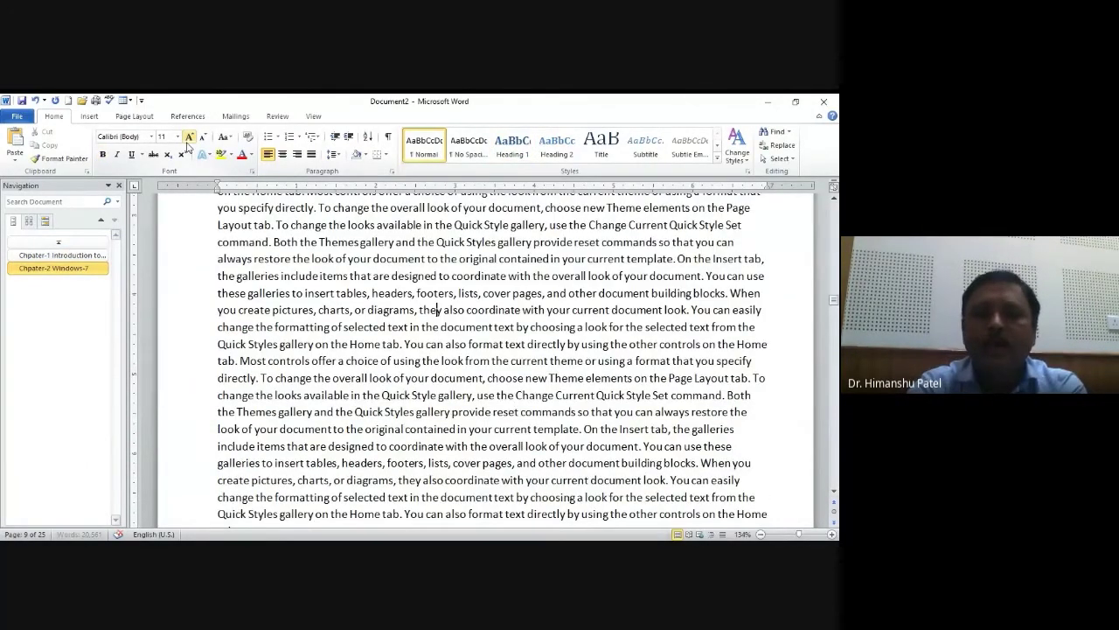
pyautogui.press('pagedown')
pyautogui.press('pagedown')
pyautogui.press('pagedown')
pyautogui.press('pagedown')
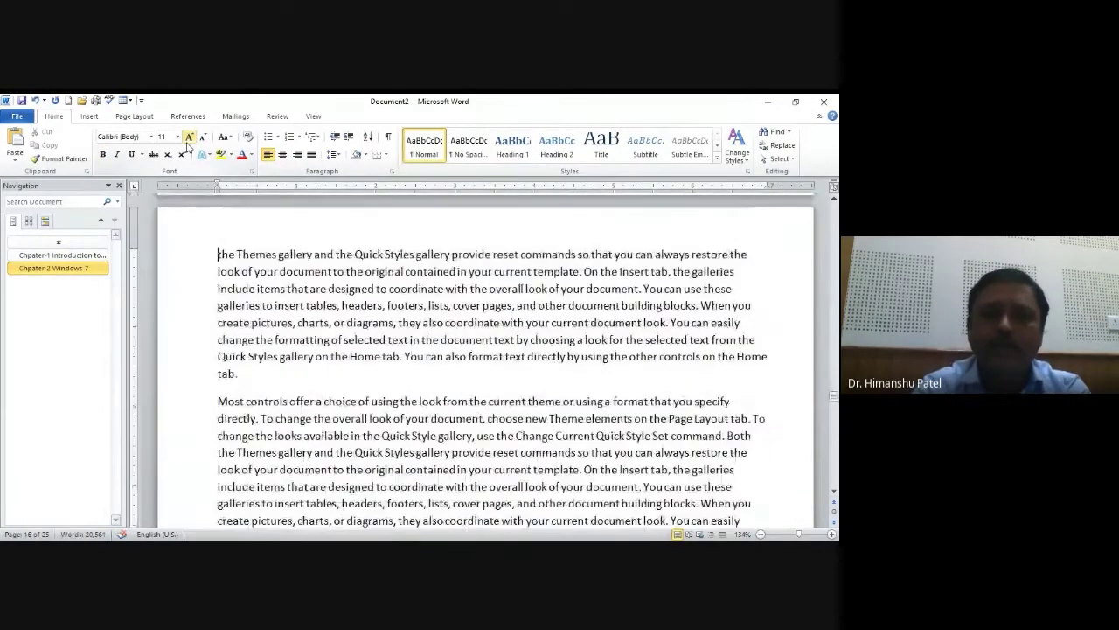
pyautogui.hotkey('ctrl', 'v')
pyautogui.press('Up')
pyautogui.hotkey('ctrl', 'Right')
pyautogui.hotkey('ctrl', 'Right')
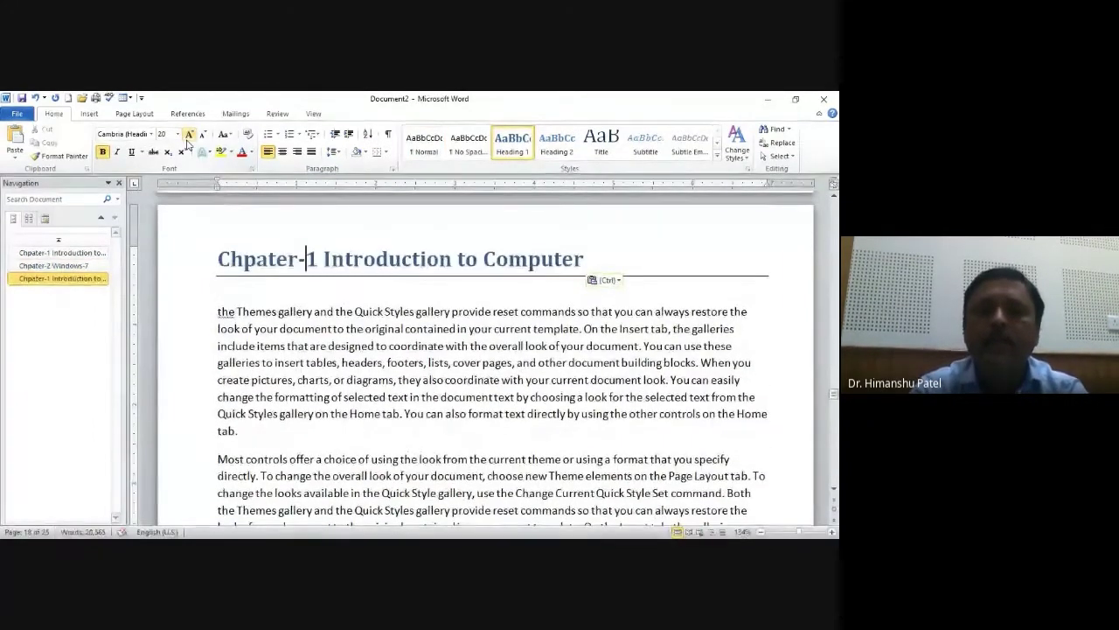
pyautogui.hotkey('shift', 'Right')
pyautogui.write('3')
pyautogui.press('Right')
pyautogui.hotkey('shift', 'End')
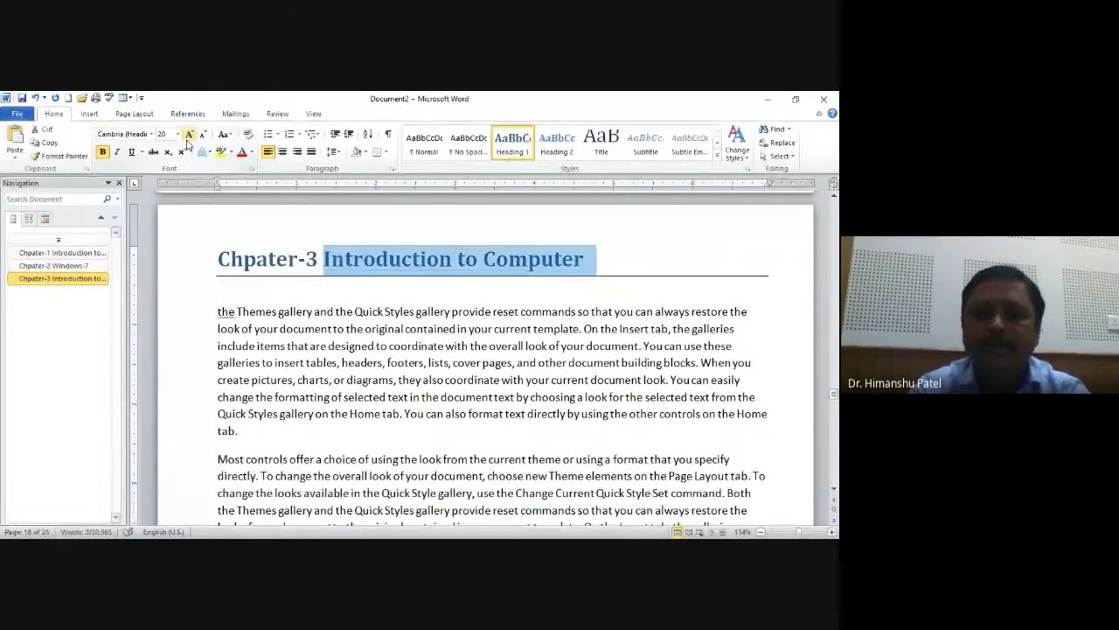
pyautogui.write('M')
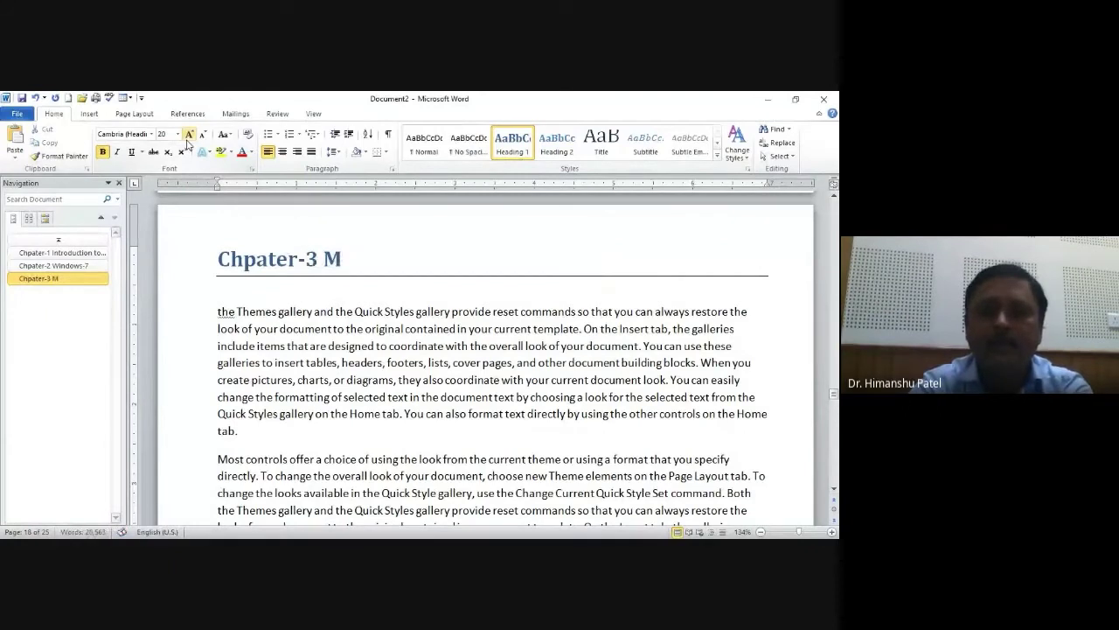
pyautogui.write('icrosoft W')
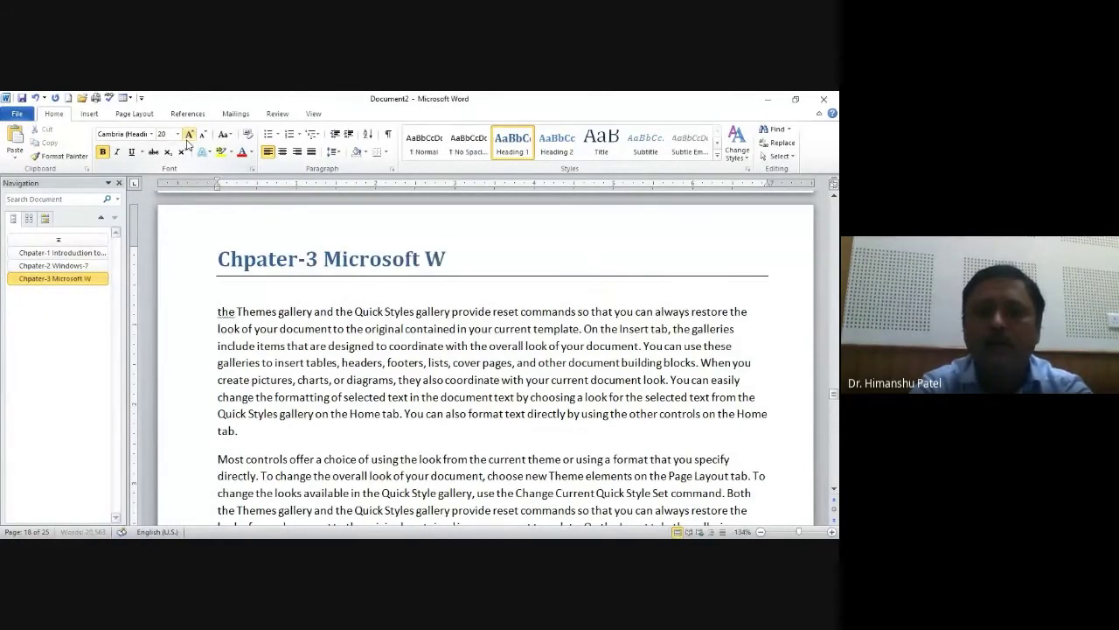
pyautogui.write('ord')
pyautogui.hotkey('ctrl', 'Home')
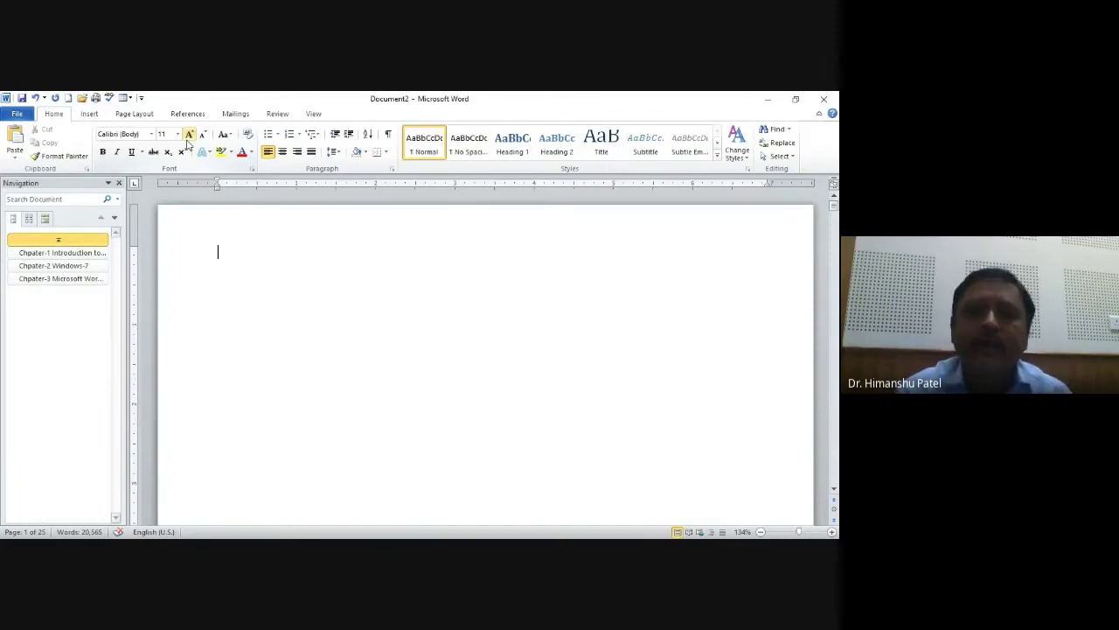
# Open the Table dropdown grid on the Insert tab.
pyautogui.click(89, 113)
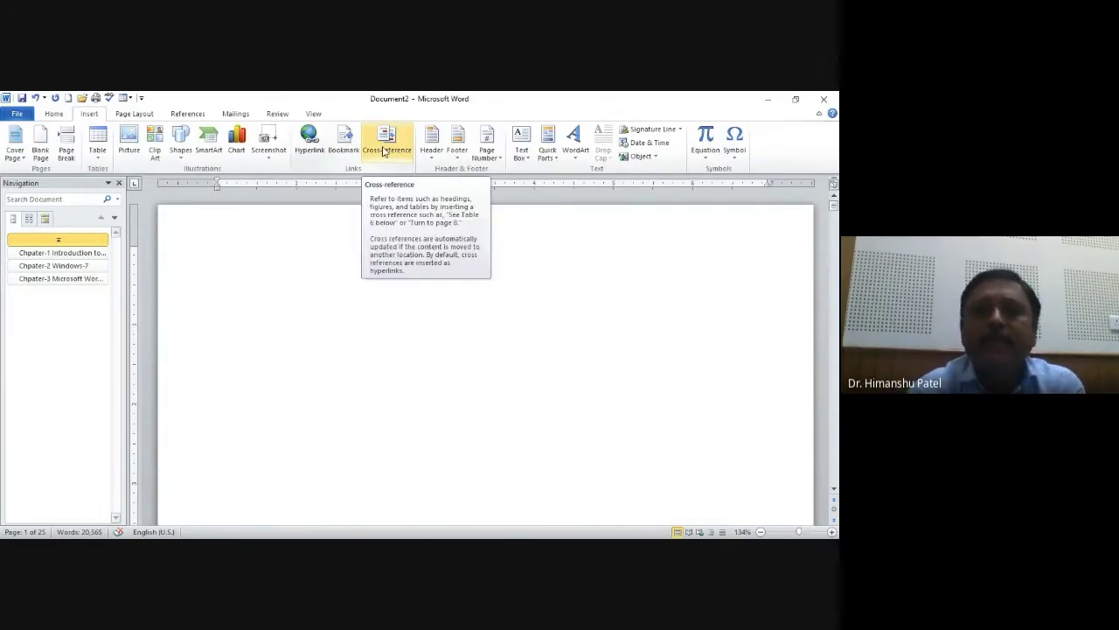
pyautogui.click(198, 115)
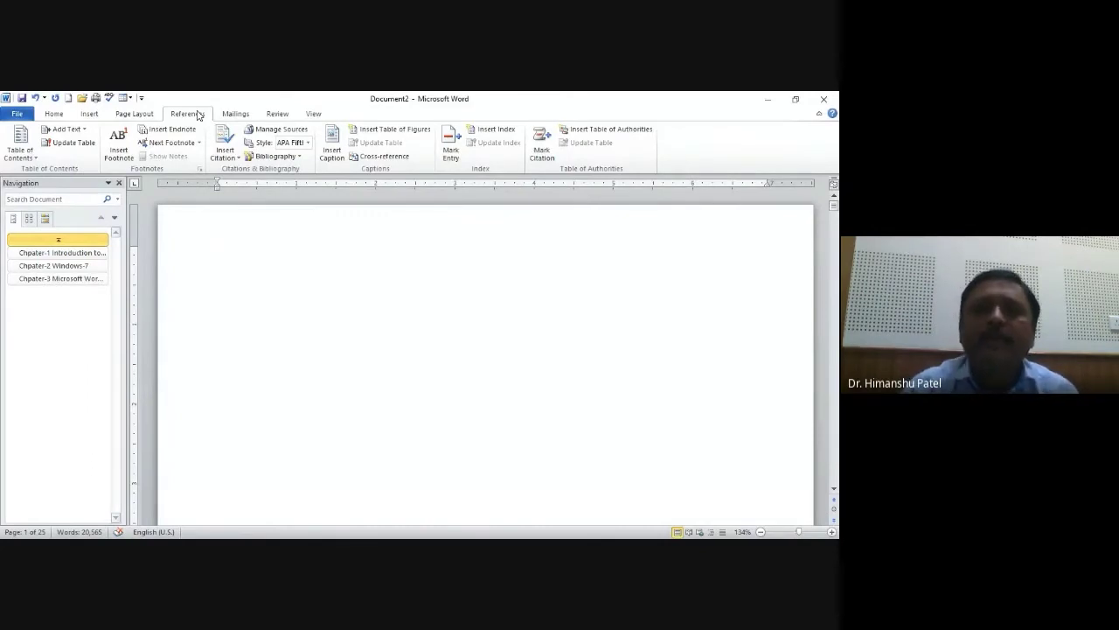
pyautogui.click(94, 115)
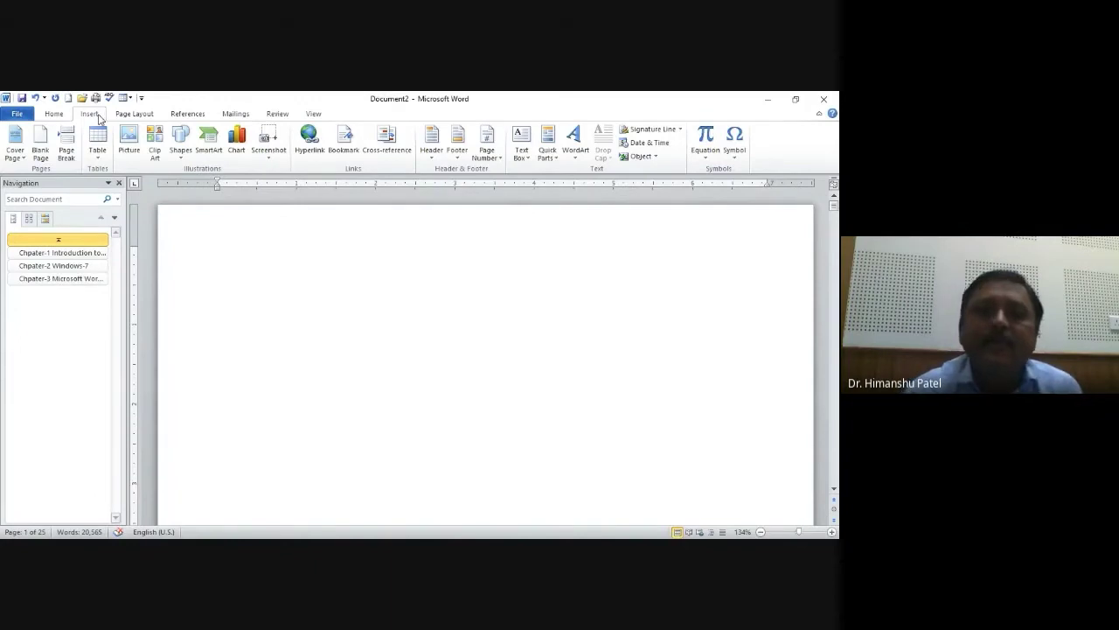
pyautogui.click(97, 142)
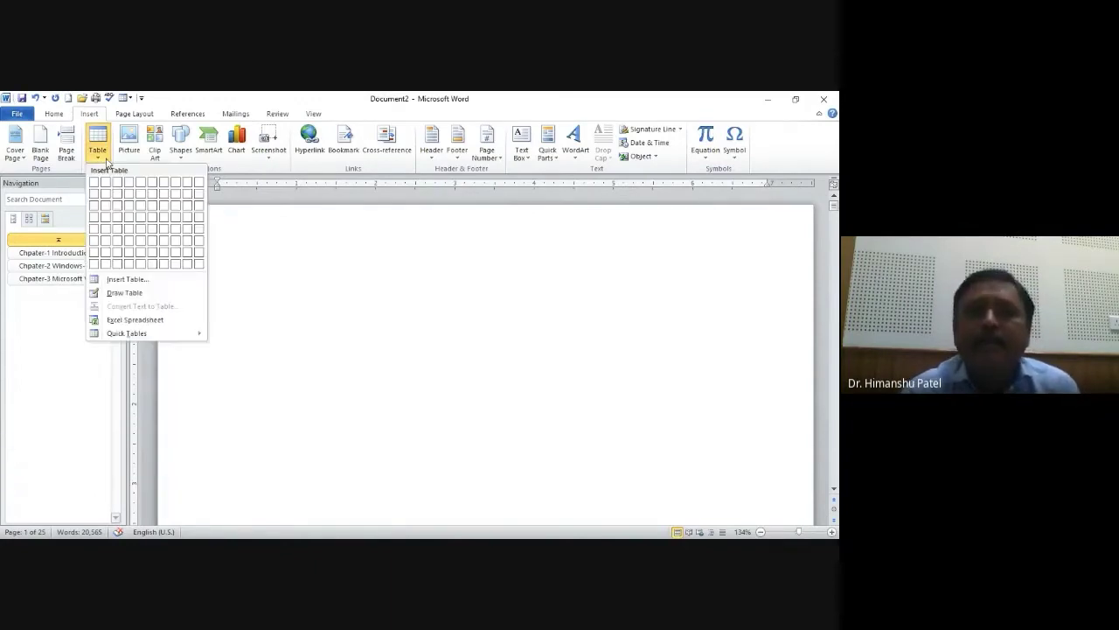
# Type 'Table of Content' on page 1 as a centred Heading 1 with a blank line below.
pyautogui.click(291, 348)
pyautogui.write('Table ')
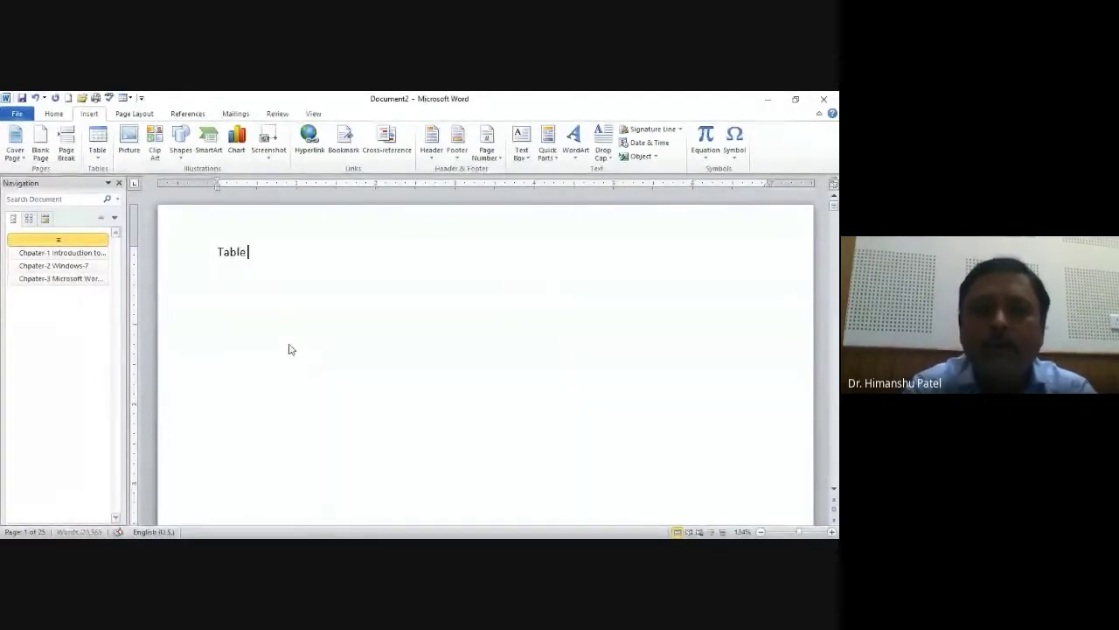
pyautogui.write('of Conten')
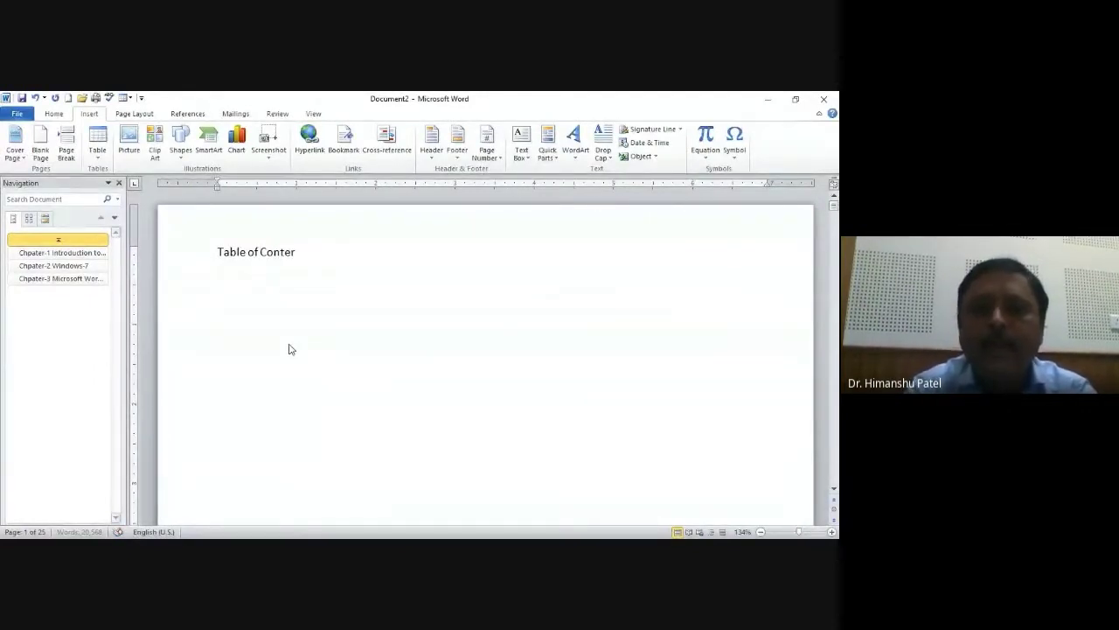
pyautogui.write('t')
pyautogui.hotkey('shift', 'Home')
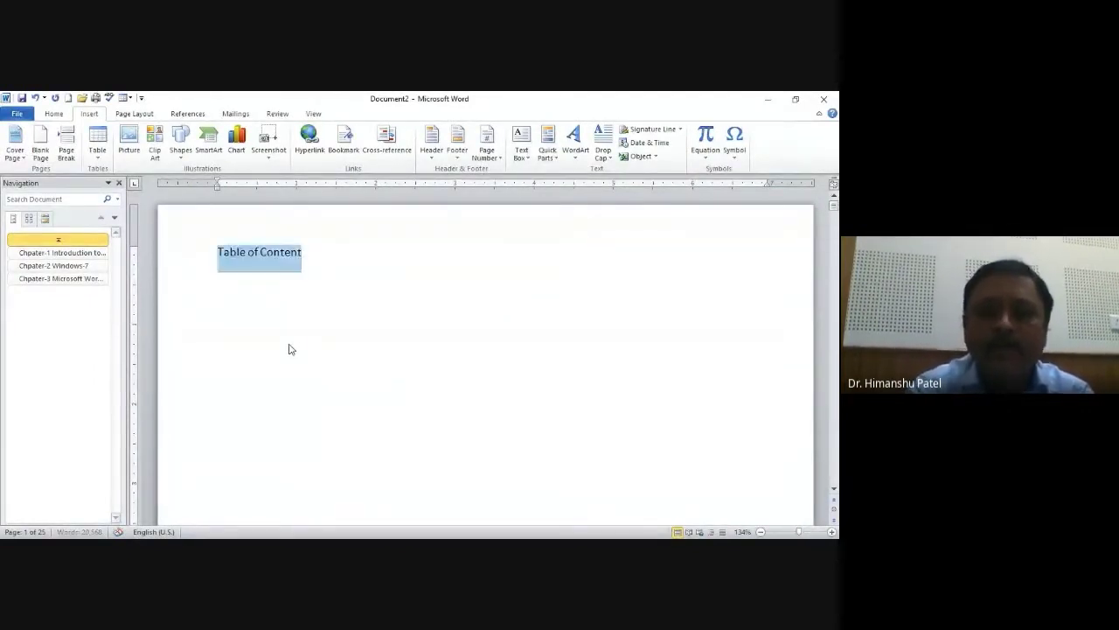
pyautogui.hotkey('ctrl', 'e')
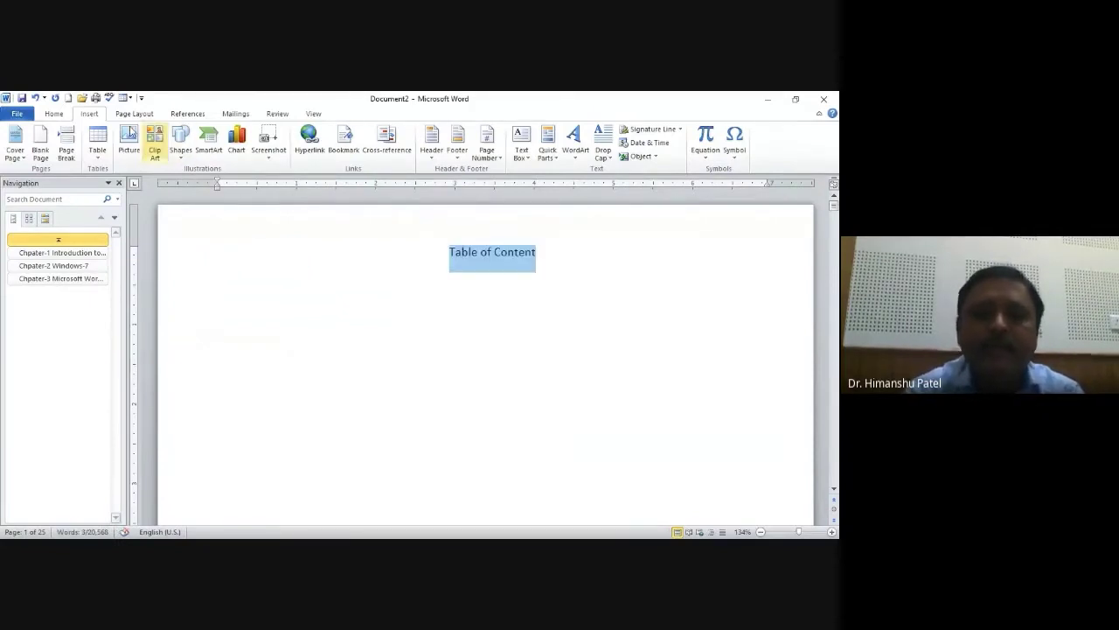
pyautogui.click(54, 114)
pyautogui.click(506, 151)
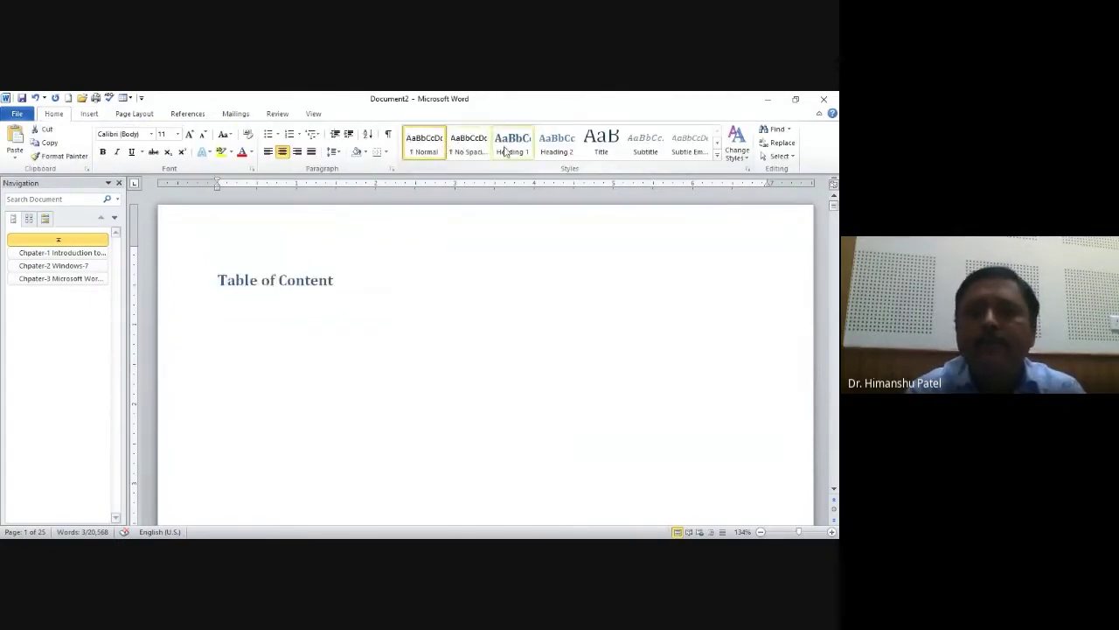
pyautogui.hotkey('shift', 'Home')
pyautogui.hotkey('ctrl', 'e')
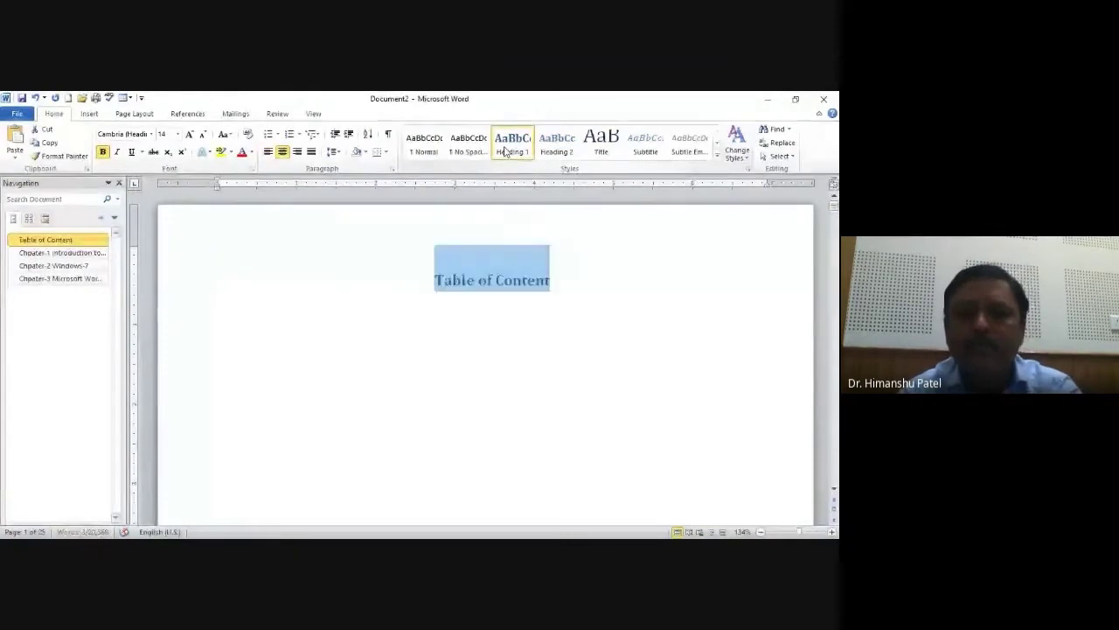
pyautogui.press('End')
pyautogui.press('Return')
pyautogui.press('Return')
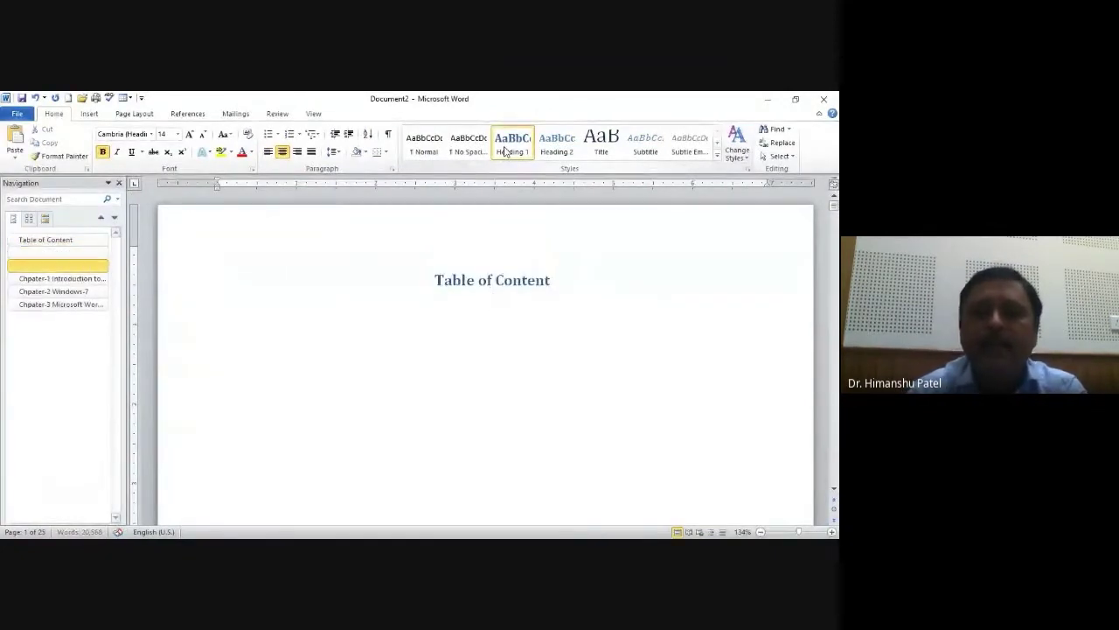
pyautogui.click(88, 115)
pyautogui.click(99, 157)
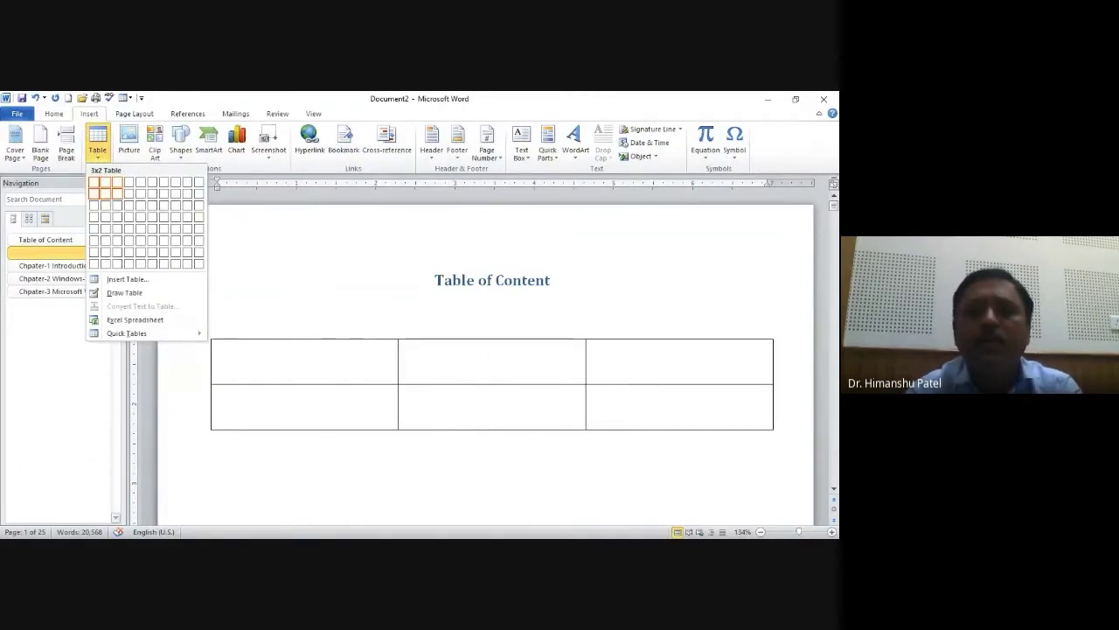
# Insert a 3×2 table with header cells 'Sr. No', 'Chapter Title' and 'Page No'.
pyautogui.click(117, 194)
pyautogui.write('Sr.')
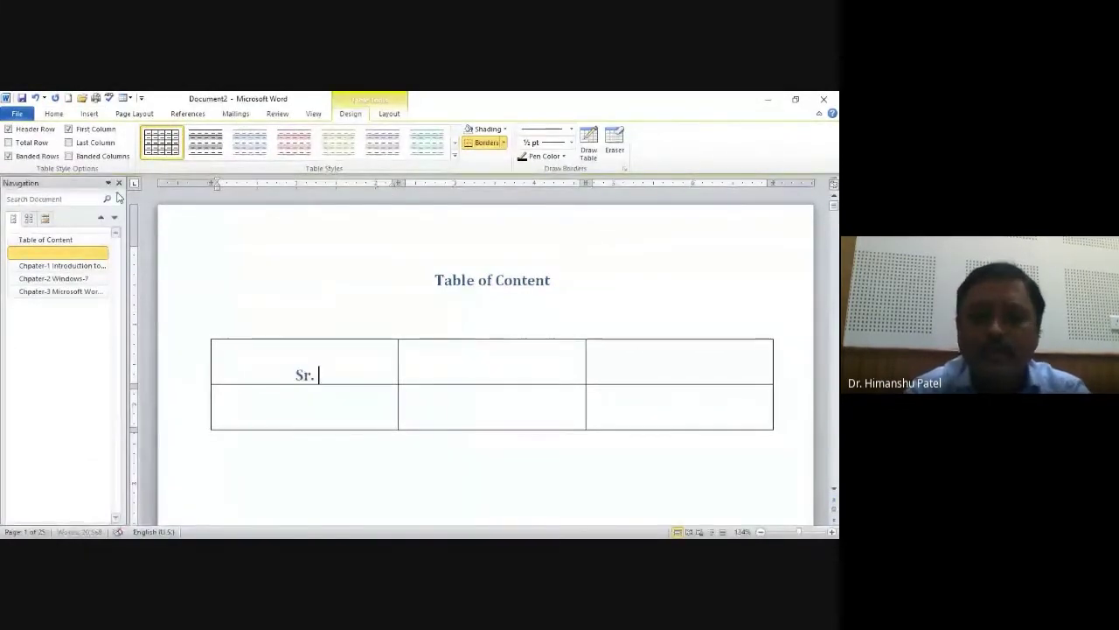
pyautogui.write(' No')
pyautogui.press('Tab')
pyautogui.write('Chapter')
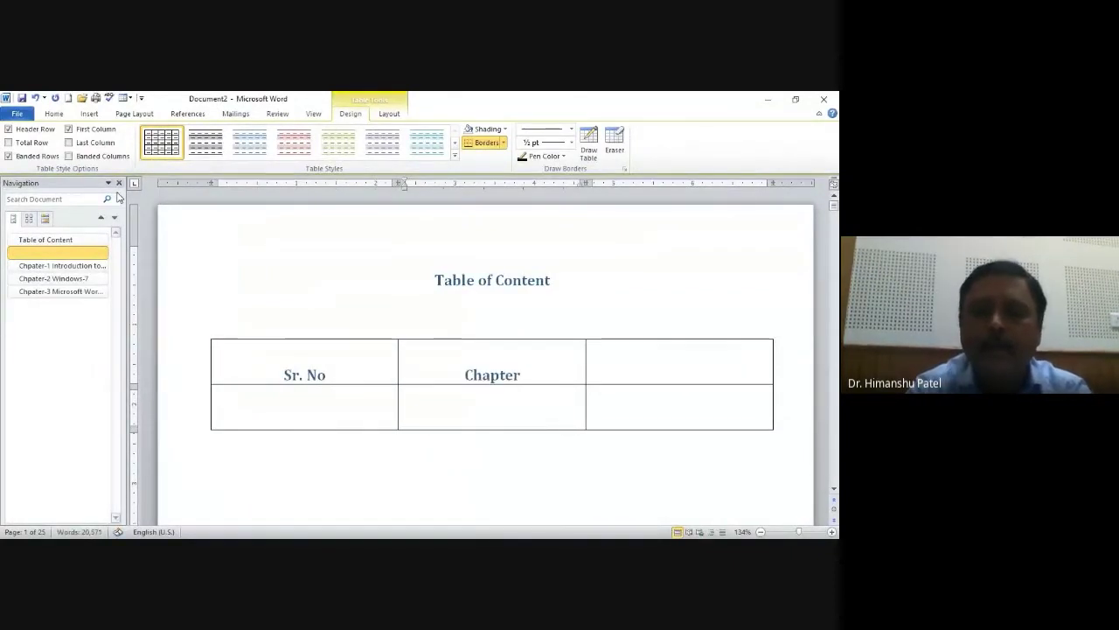
pyautogui.write(' Title')
pyautogui.press('Tab')
pyautogui.write('P')
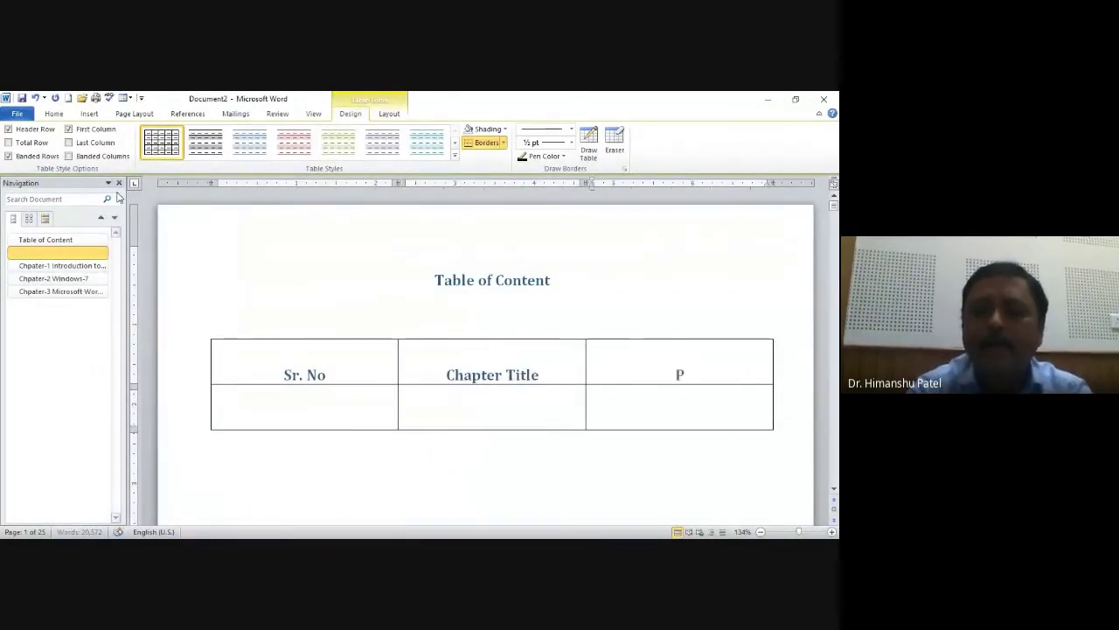
pyautogui.write('age Np')
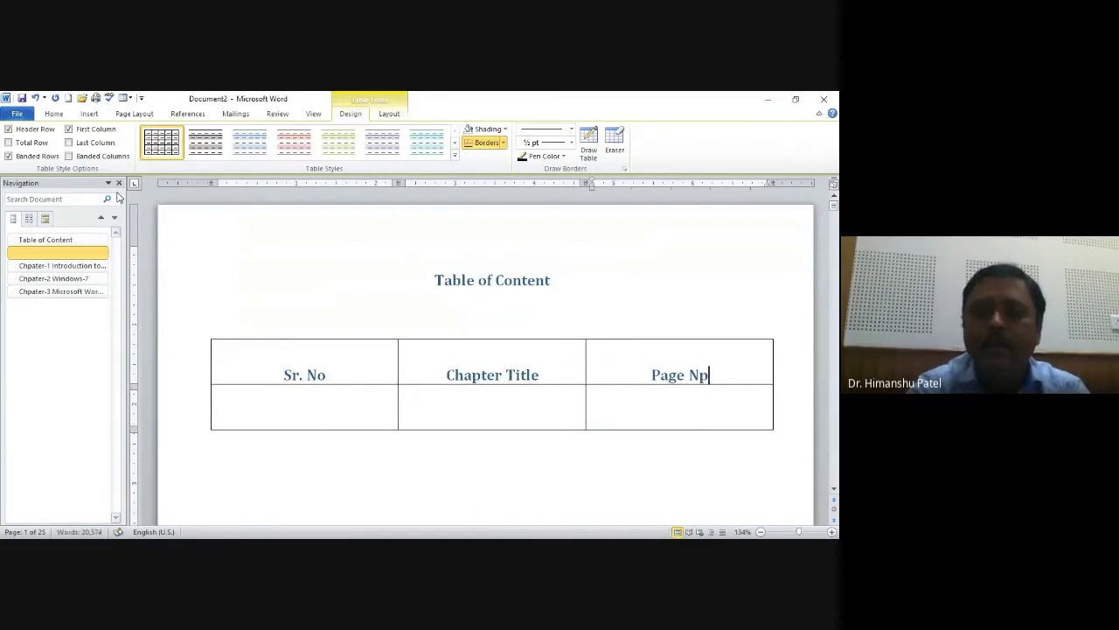
pyautogui.press('BackSpace')
pyautogui.write('o')
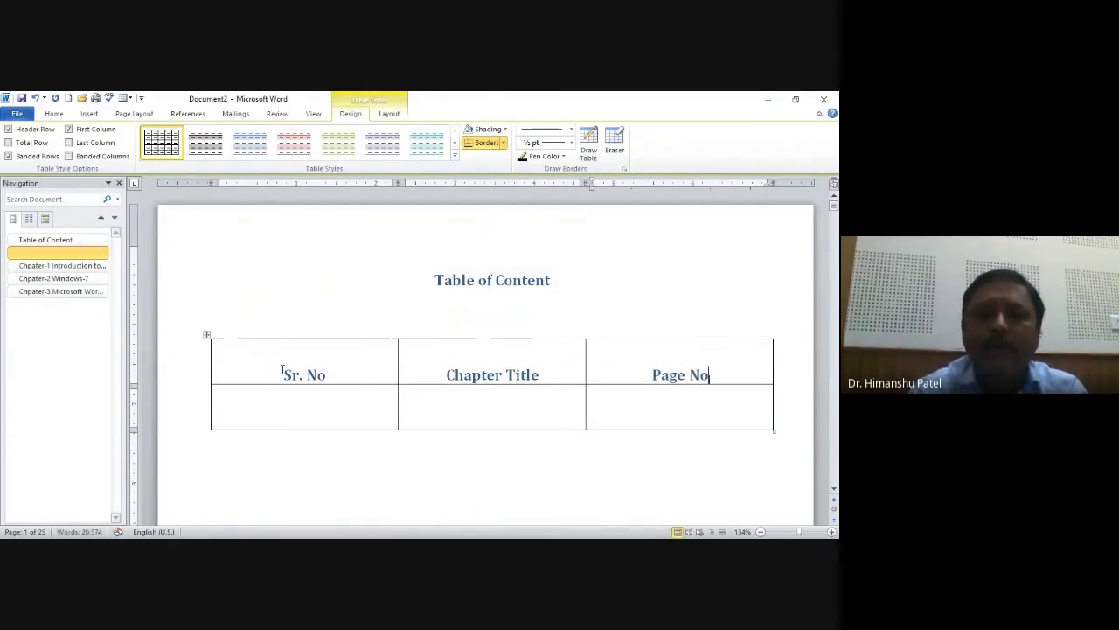
# AutoFit the table to its contents and number the Sr. No rows 1 to 3.
pyautogui.rightClick(205, 336)
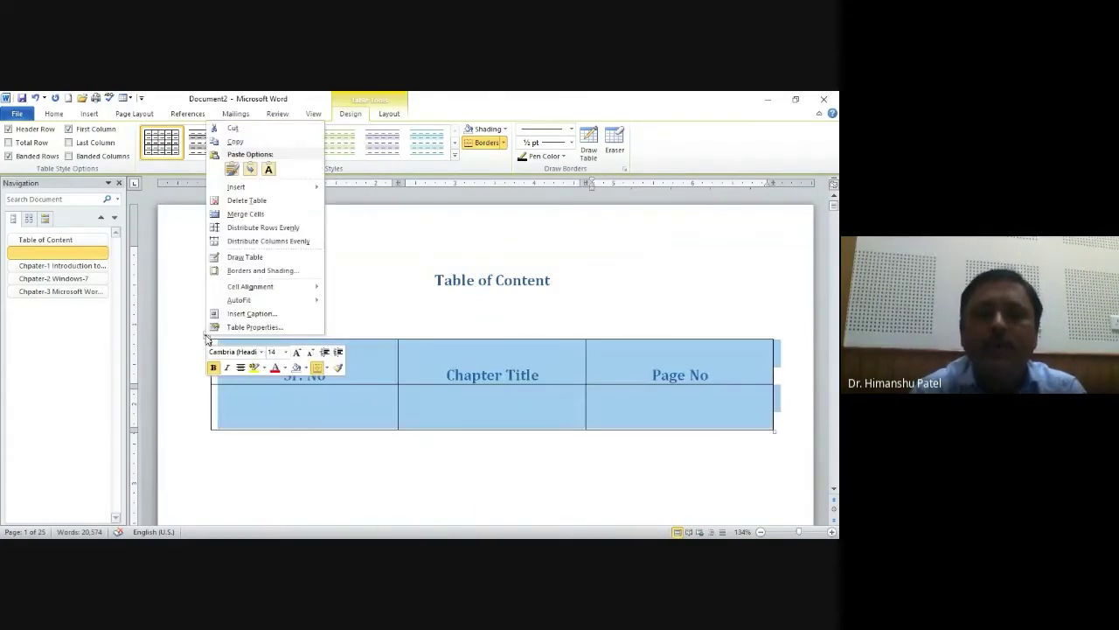
pyautogui.moveTo(271, 301)
pyautogui.click(381, 304)
pyautogui.click(381, 304)
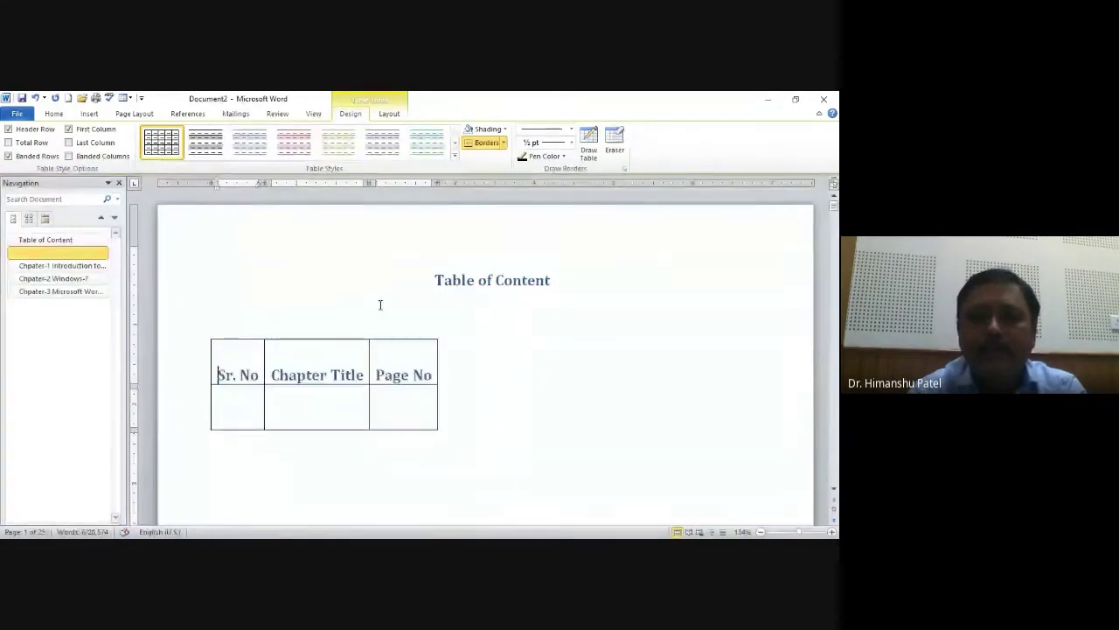
pyautogui.press('Down')
pyautogui.press('Down')
pyautogui.write('1')
pyautogui.press('Tab')
pyautogui.press('Tab')
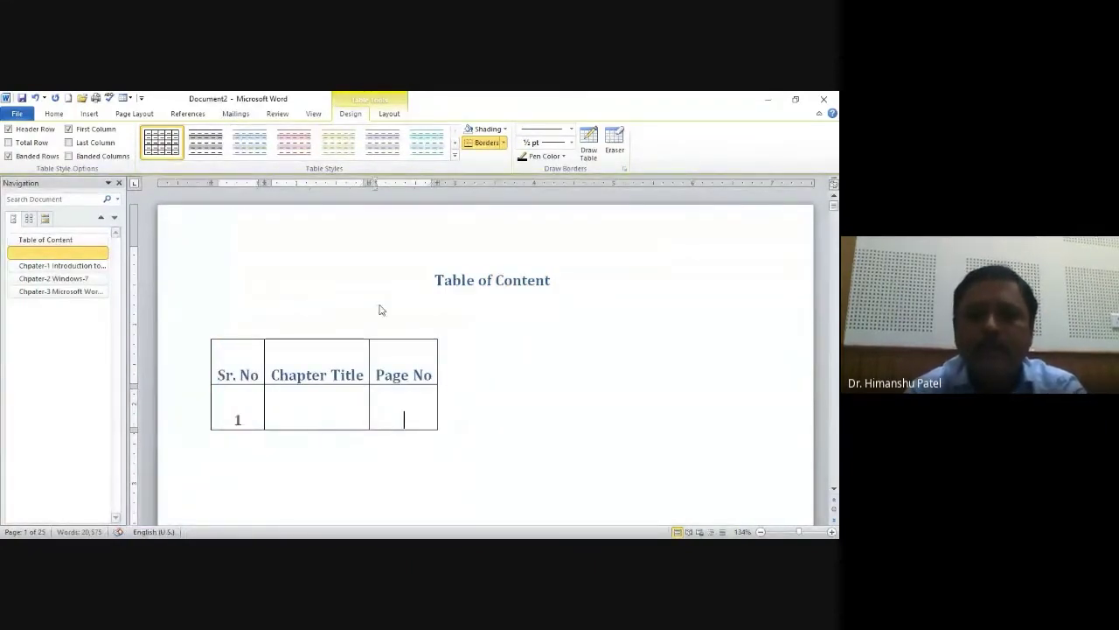
pyautogui.press('Tab')
pyautogui.write('2')
pyautogui.press('Tab')
pyautogui.press('Tab')
pyautogui.press('Tab')
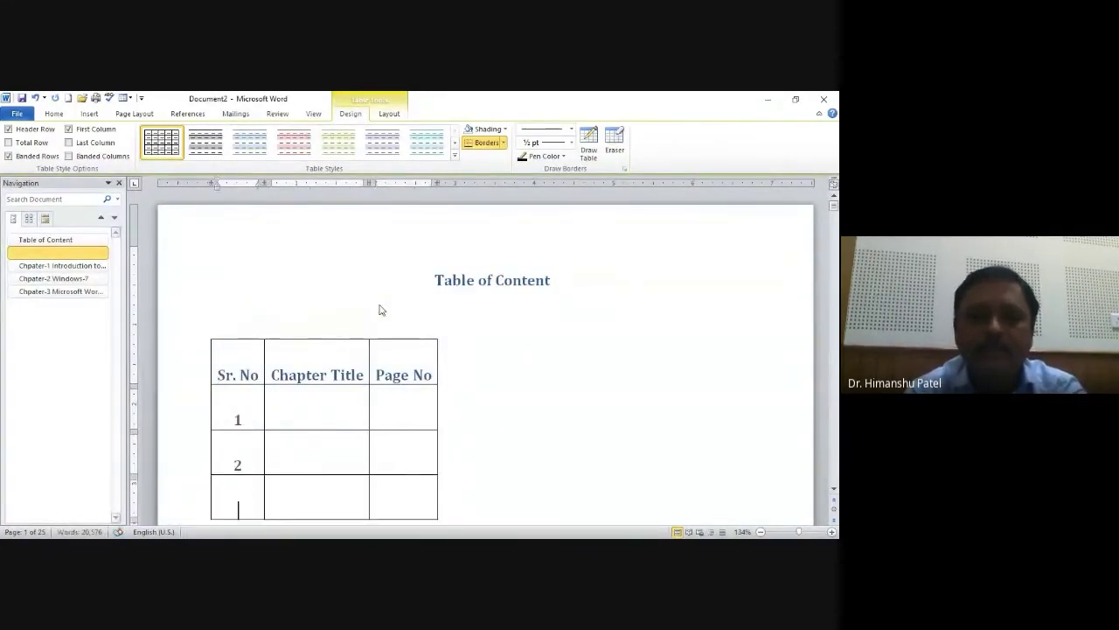
pyautogui.write('3')
# Select the whole table and apply the Normal style to its text.
pyautogui.scroll(-3, 525, 332)
pyautogui.click(651, 339)
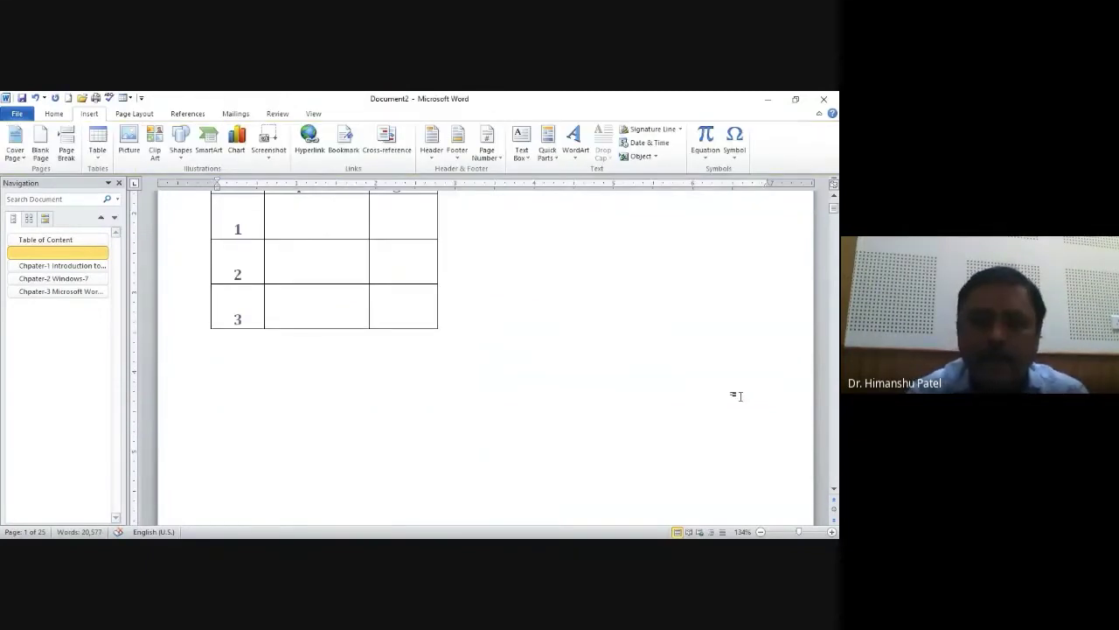
pyautogui.scroll(2, 739, 396)
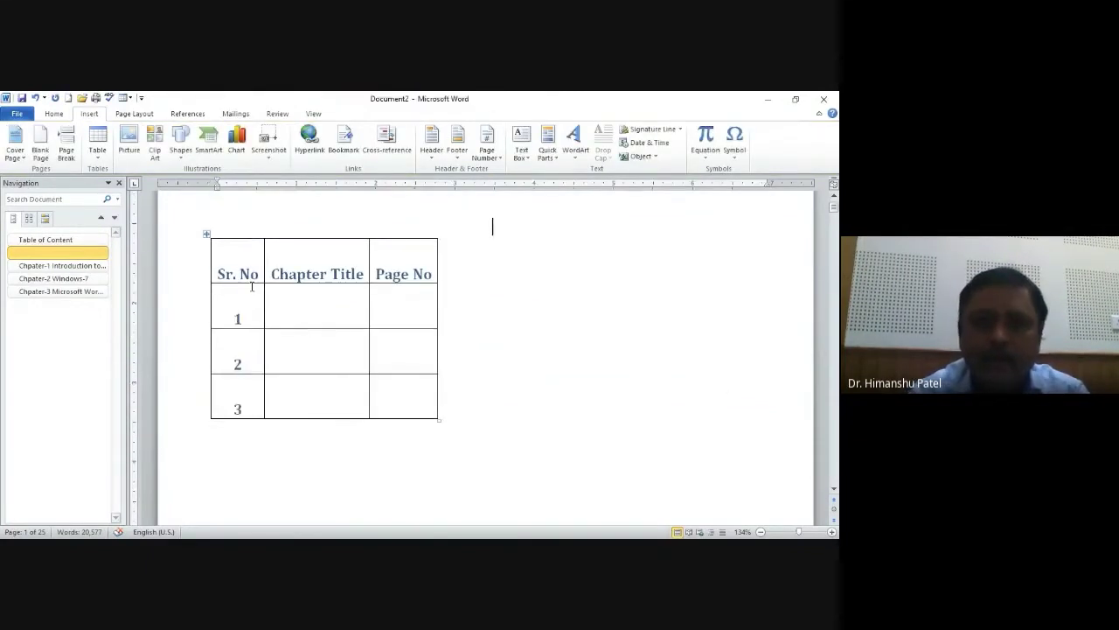
pyautogui.click(209, 234)
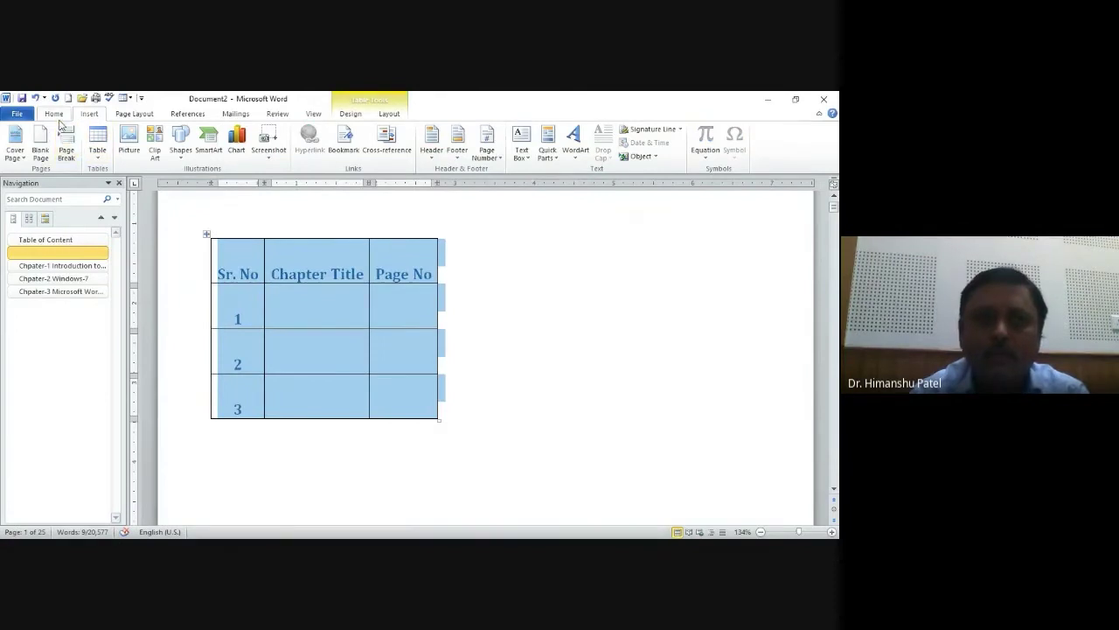
pyautogui.click(54, 115)
pyautogui.click(427, 147)
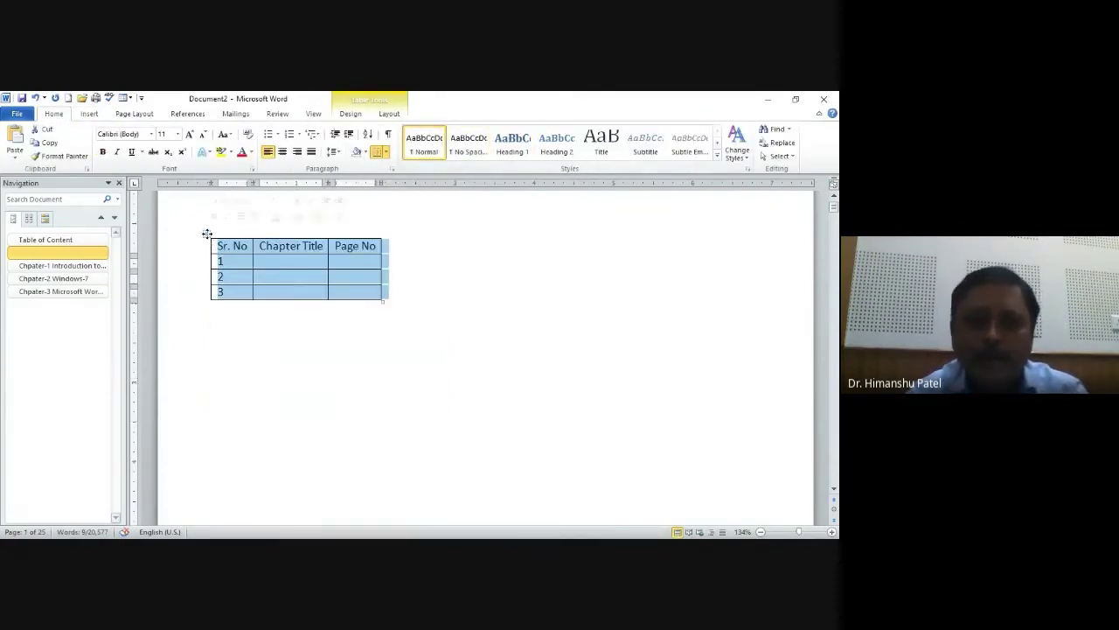
# Give the table a blue-header banded style, enlarge its text to 20, and centre it.
pyautogui.click(350, 114)
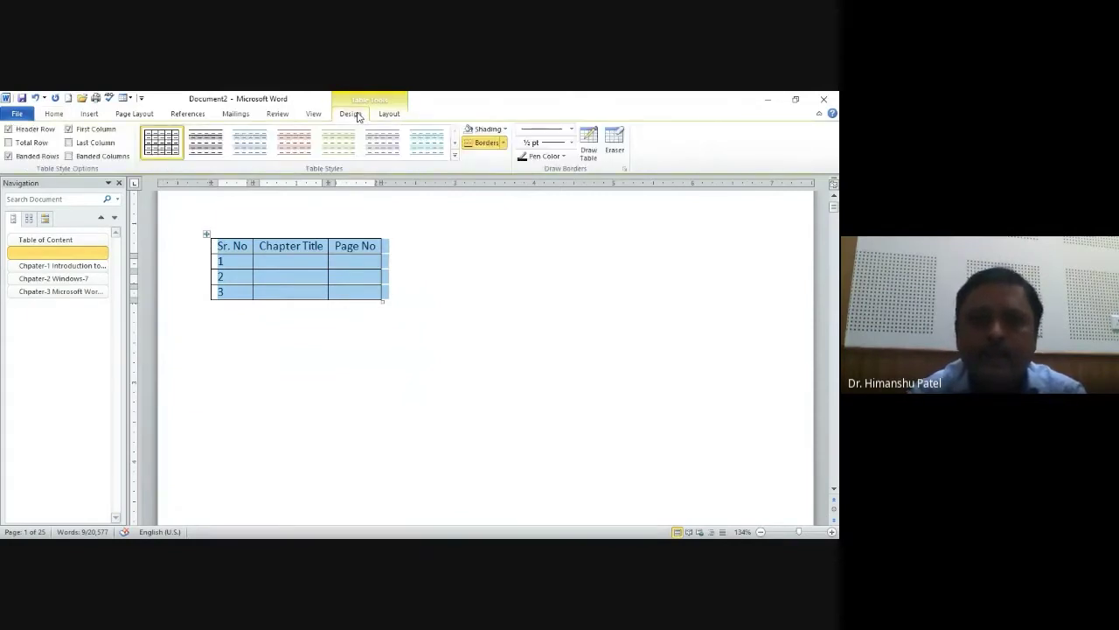
pyautogui.click(455, 160)
pyautogui.click(203, 220)
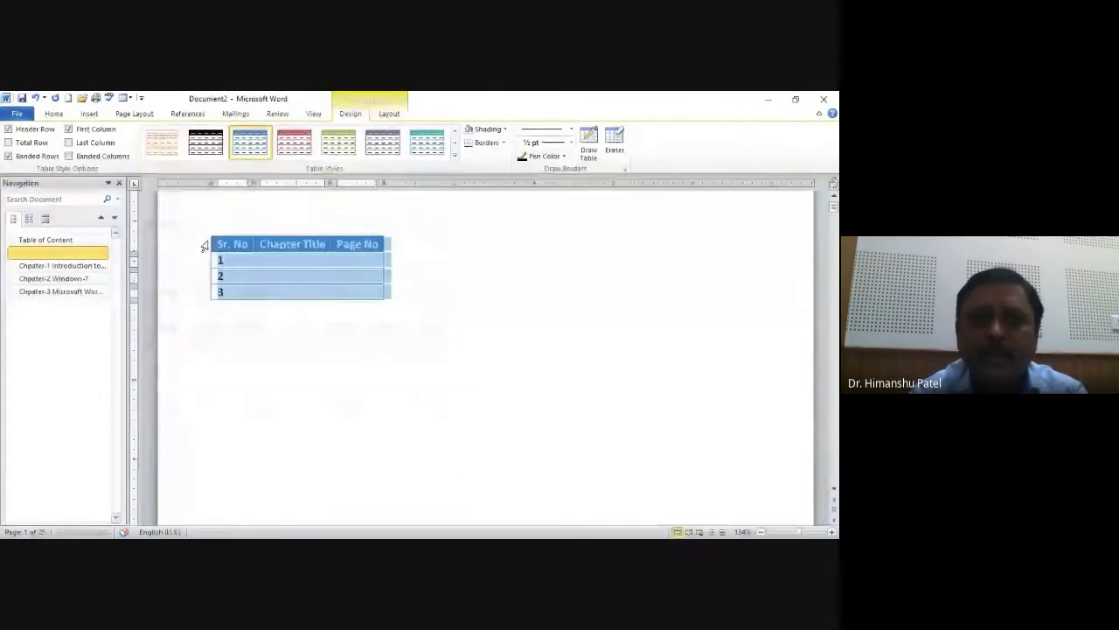
pyautogui.click(54, 114)
pyautogui.click(189, 135)
pyautogui.click(188, 135)
pyautogui.click(189, 135)
pyautogui.click(189, 136)
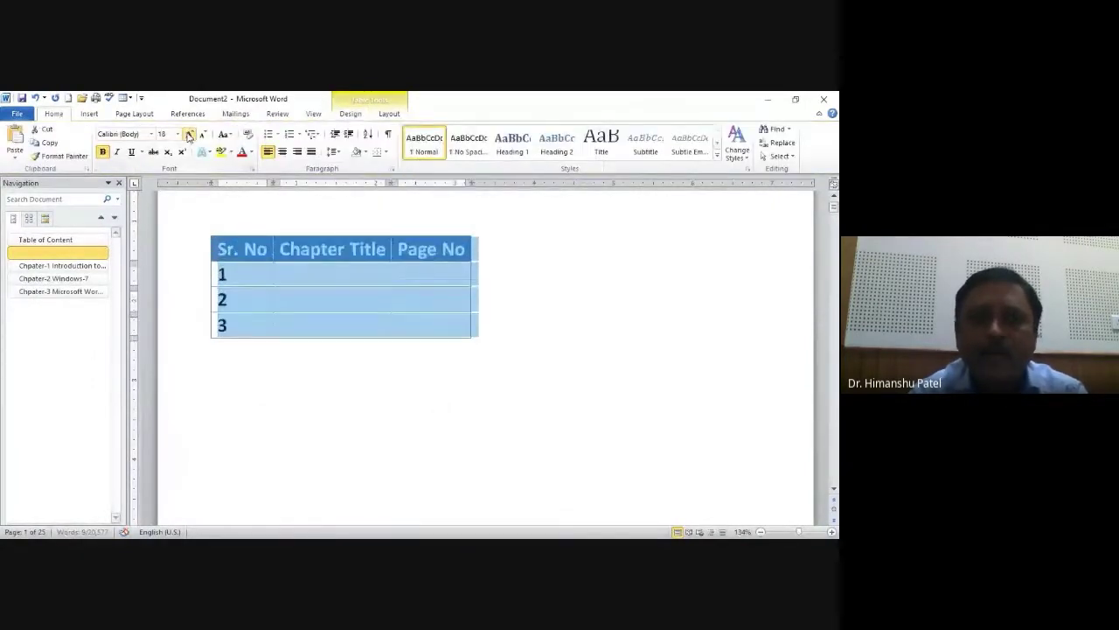
pyautogui.click(189, 135)
pyautogui.hotkey('ctrl', 'e')
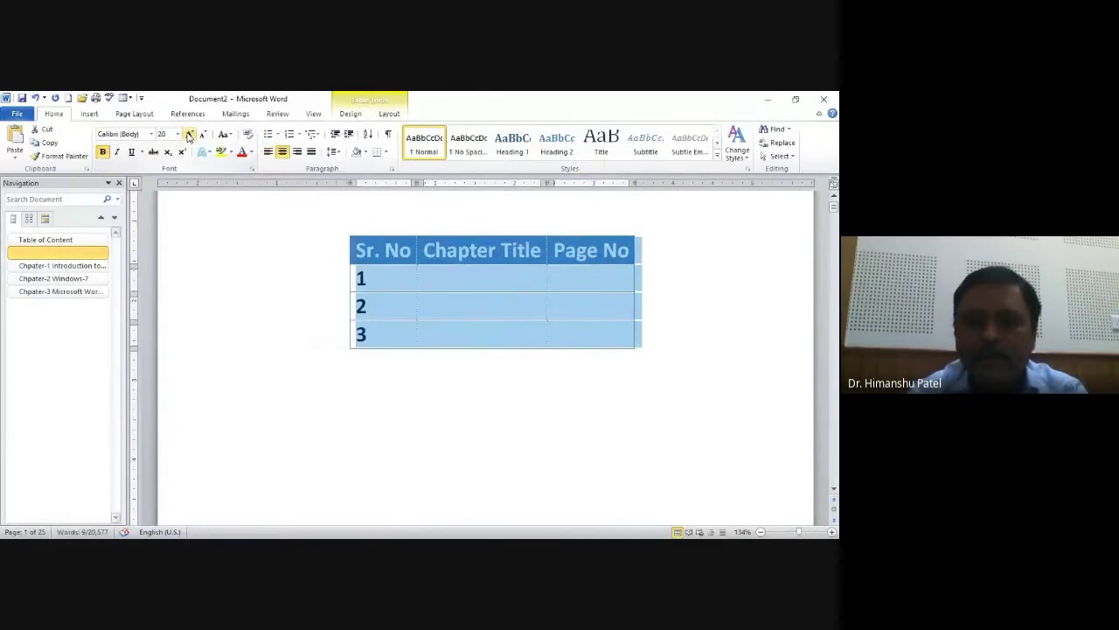
pyautogui.press('Up')
pyautogui.press('BackSpace')
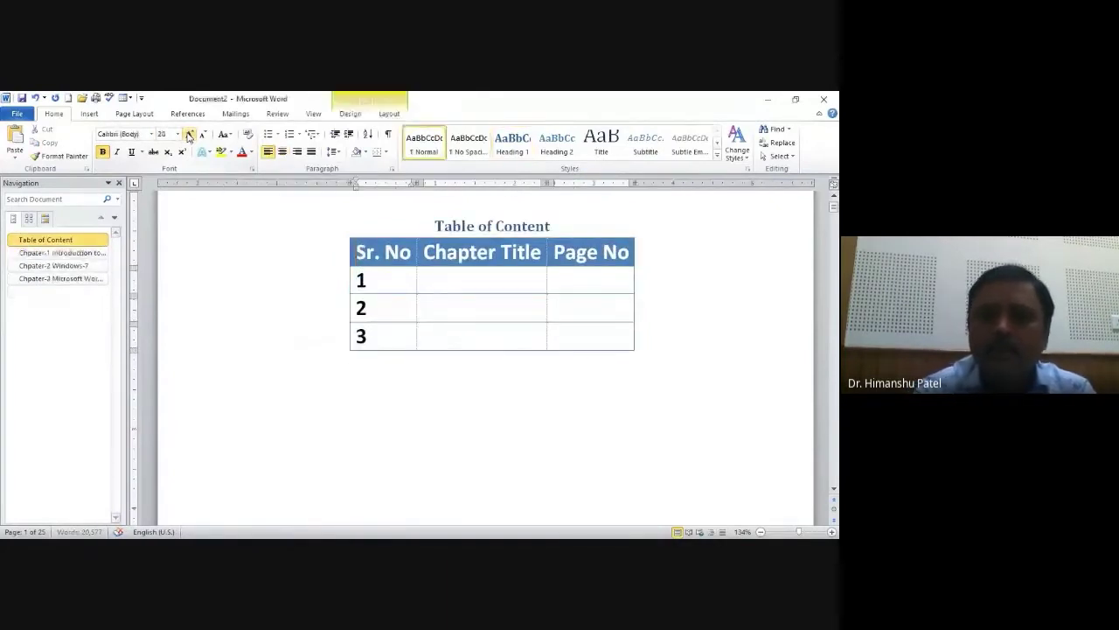
# Make 'Table of Content' a centred, bold Normal-style title at 16 pt.
pyautogui.press('Home')
pyautogui.hotkey('shift', 'End')
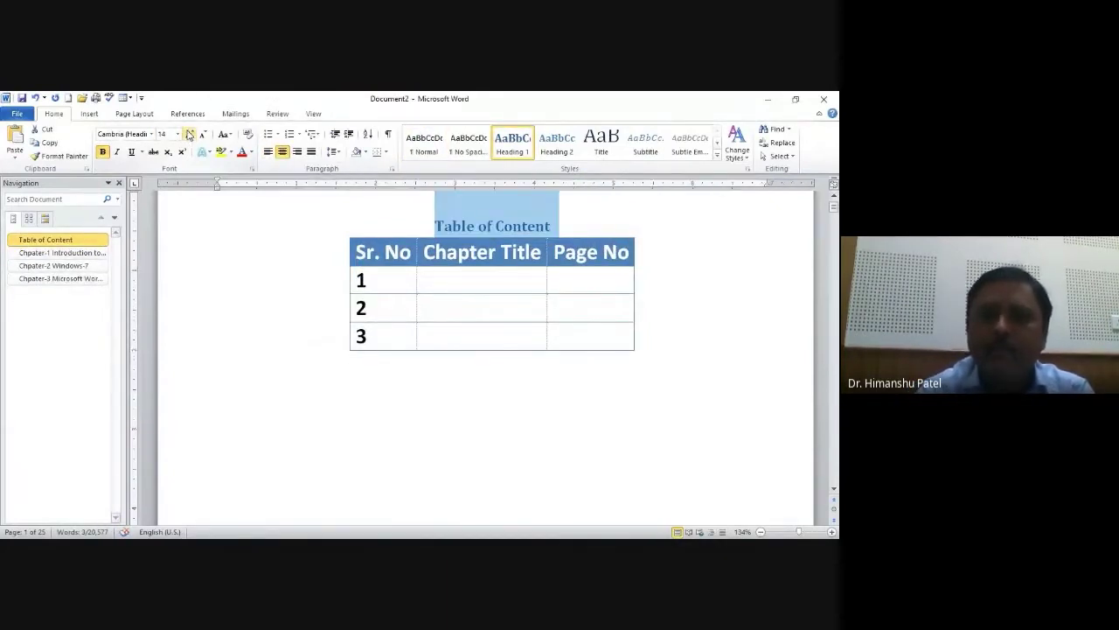
pyautogui.click(421, 154)
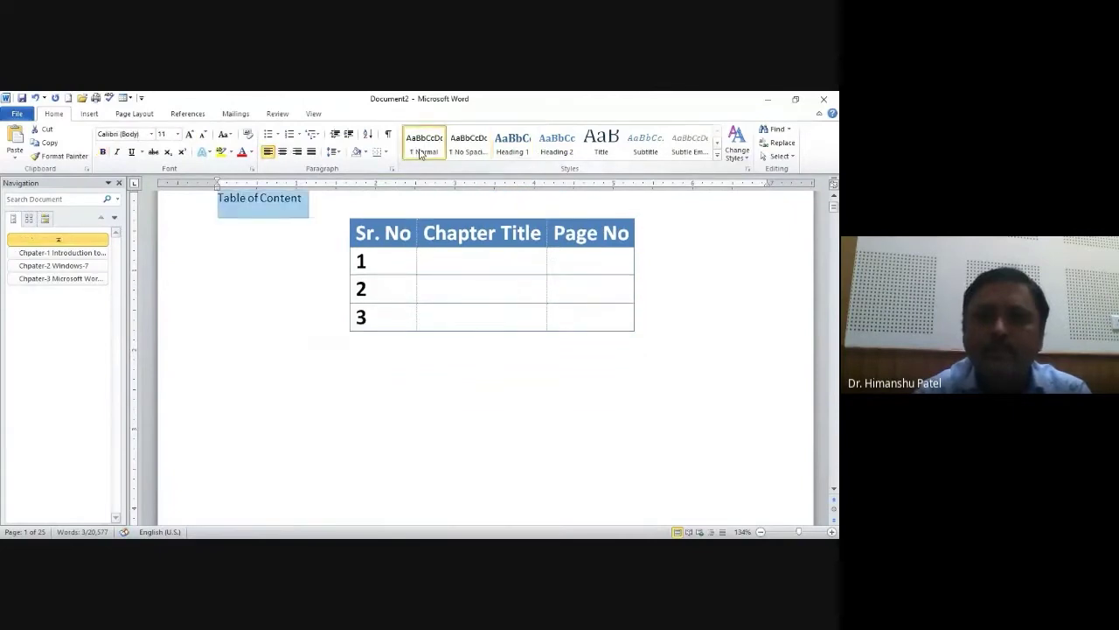
pyautogui.hotkey('ctrl', 'e')
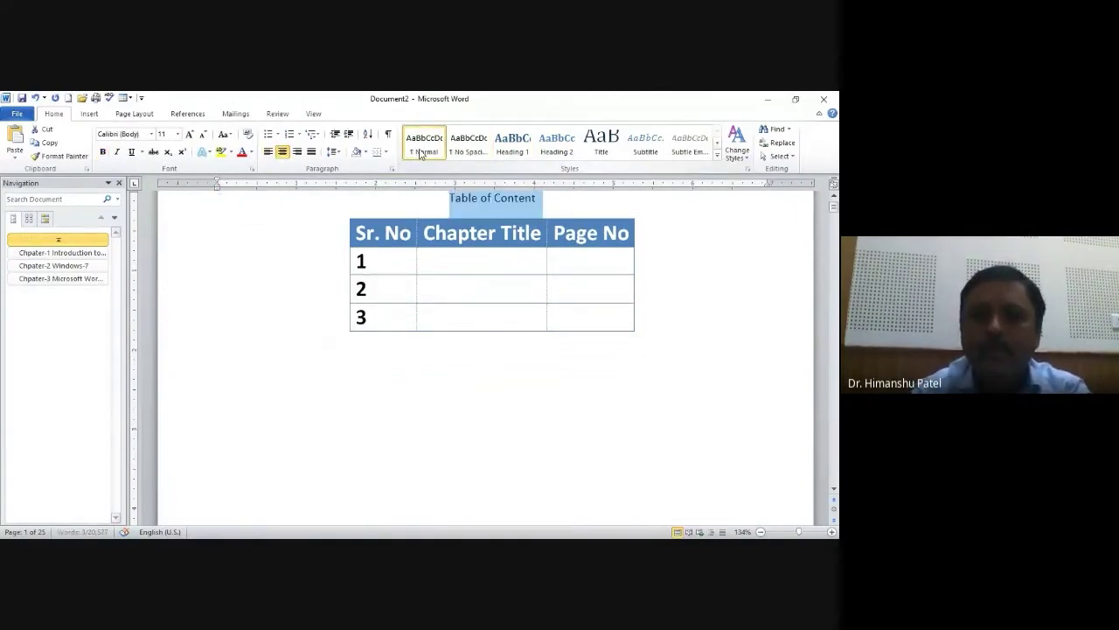
pyautogui.hotkey('ctrl', 'shift', '.')
pyautogui.hotkey('ctrl', 'shift', '.')
pyautogui.hotkey('ctrl', 'shift', '.')
pyautogui.hotkey('ctrl', 'shift', '.')
pyautogui.hotkey('ctrl', 'shift', '.')
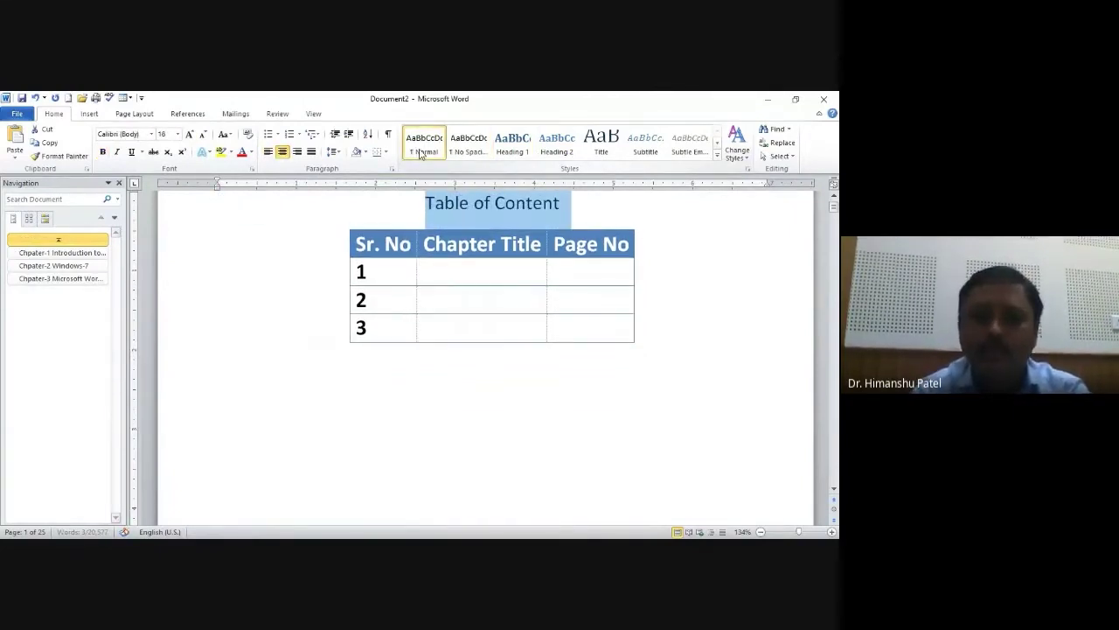
pyautogui.hotkey('ctrl', 'b')
pyautogui.click(553, 272)
pyautogui.press('Left')
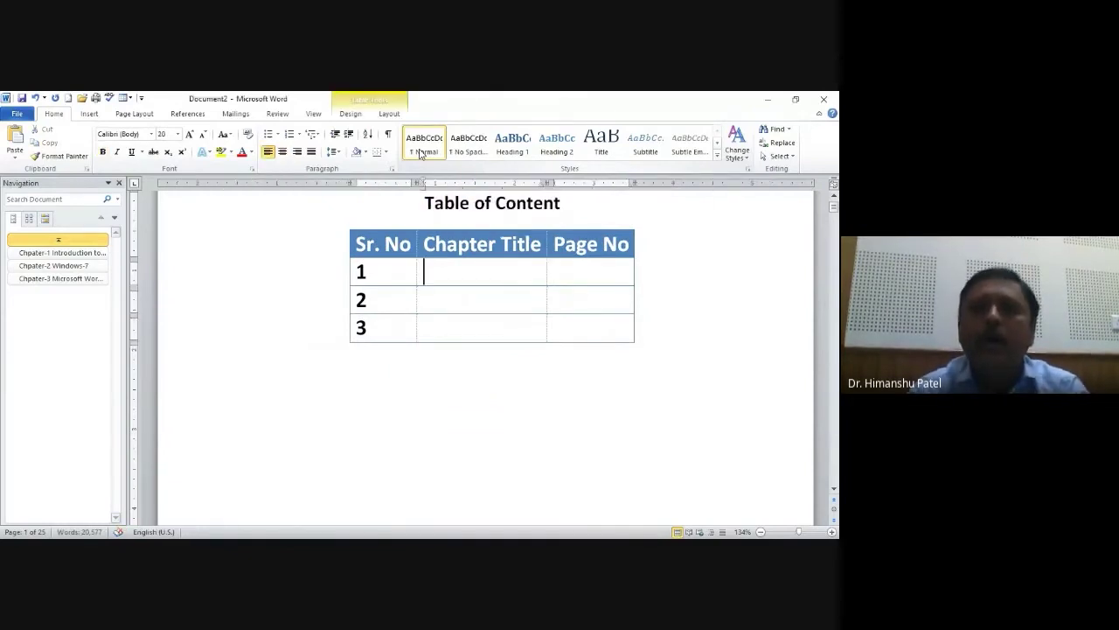
# Open Cross-reference with Reference type Heading and Insert reference to Heading text.
pyautogui.click(97, 115)
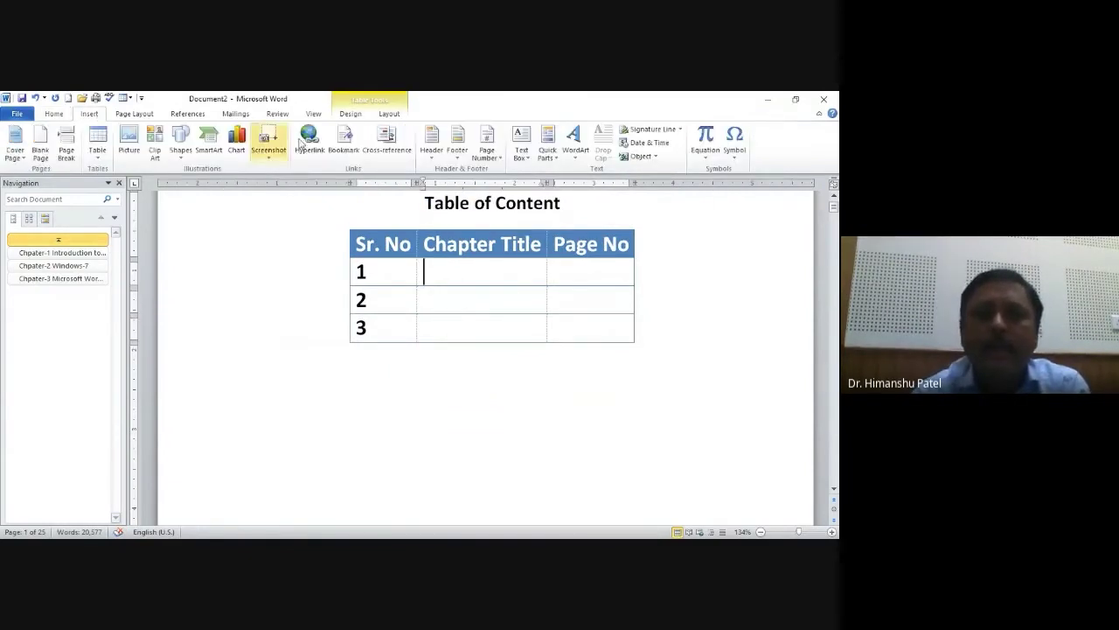
pyautogui.click(386, 142)
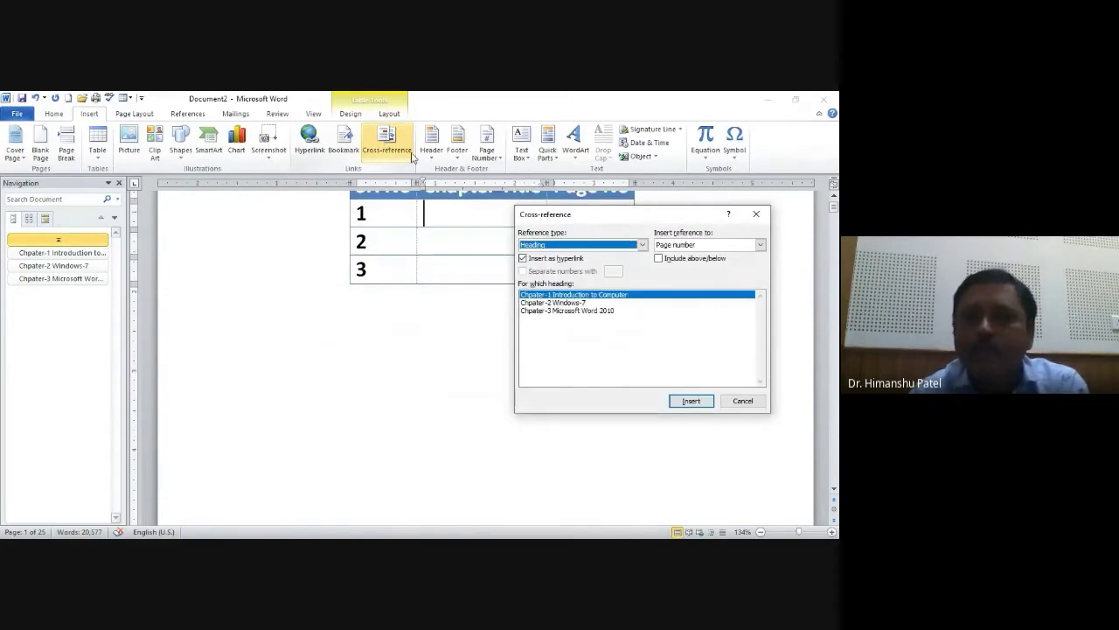
pyautogui.hotkey('alt', 'Down')
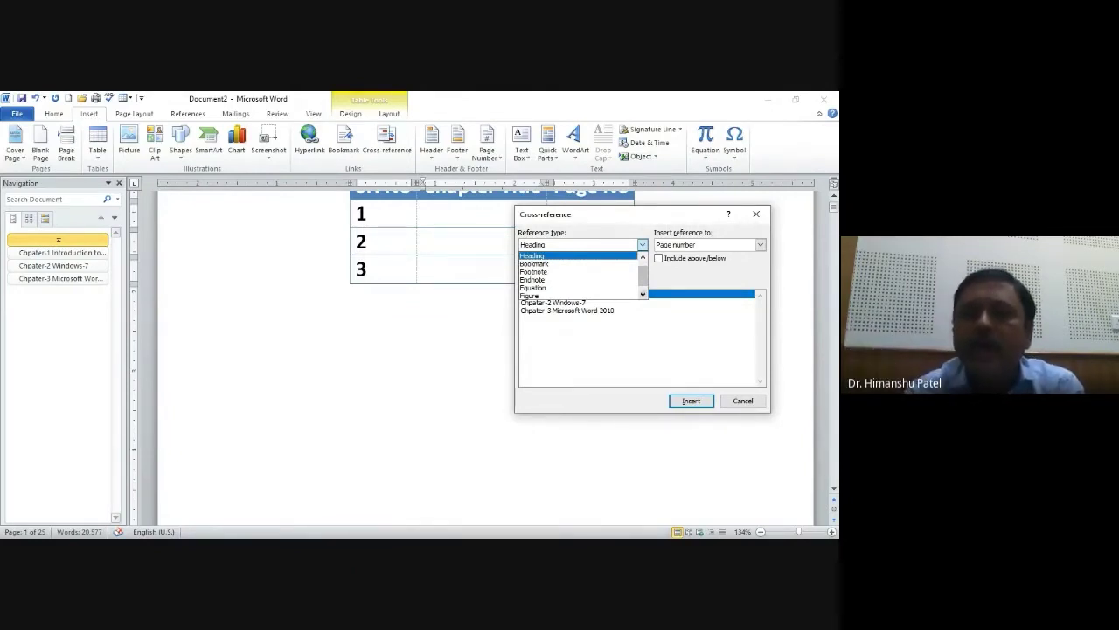
pyautogui.click(643, 294)
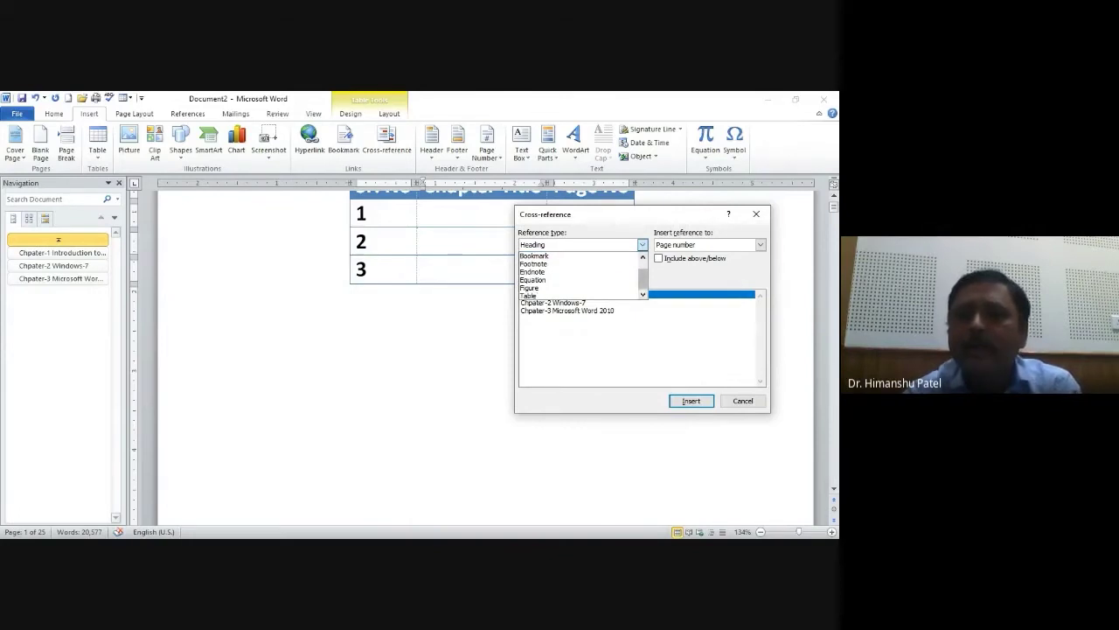
pyautogui.scroll(1, 579, 275)
pyautogui.scroll(1, 579, 276)
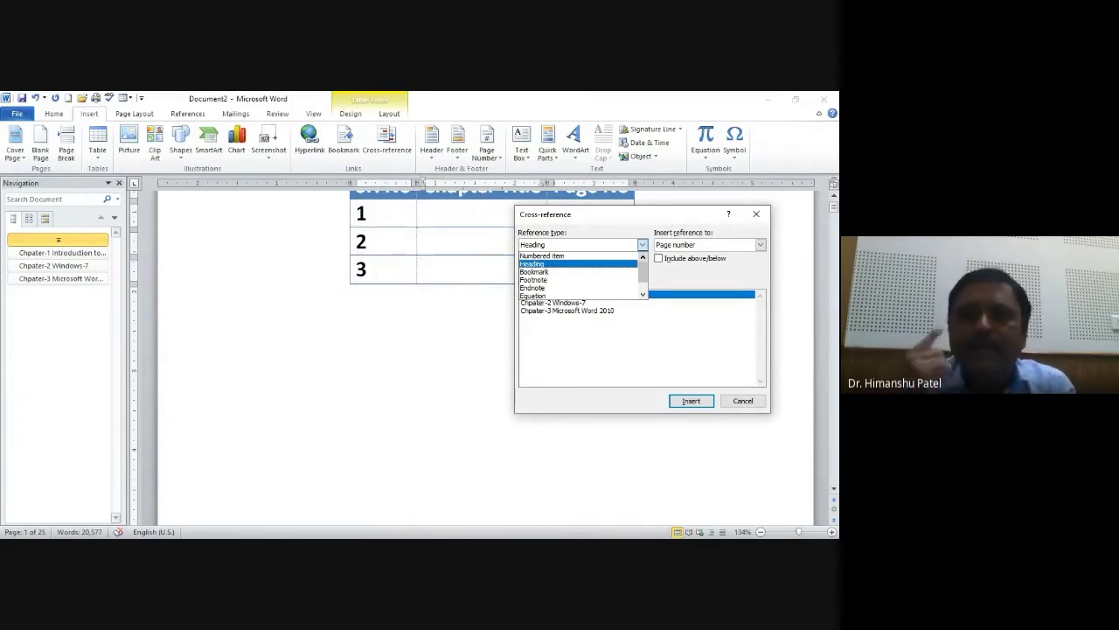
pyautogui.press('Return')
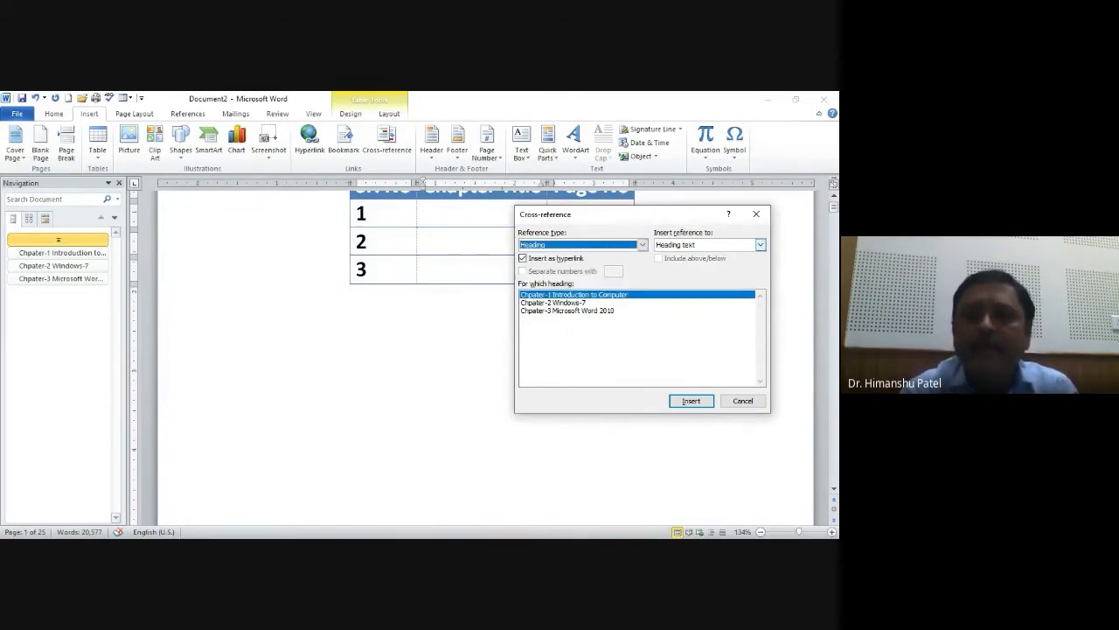
pyautogui.press('Tab')
pyautogui.hotkey('alt', 'Down')
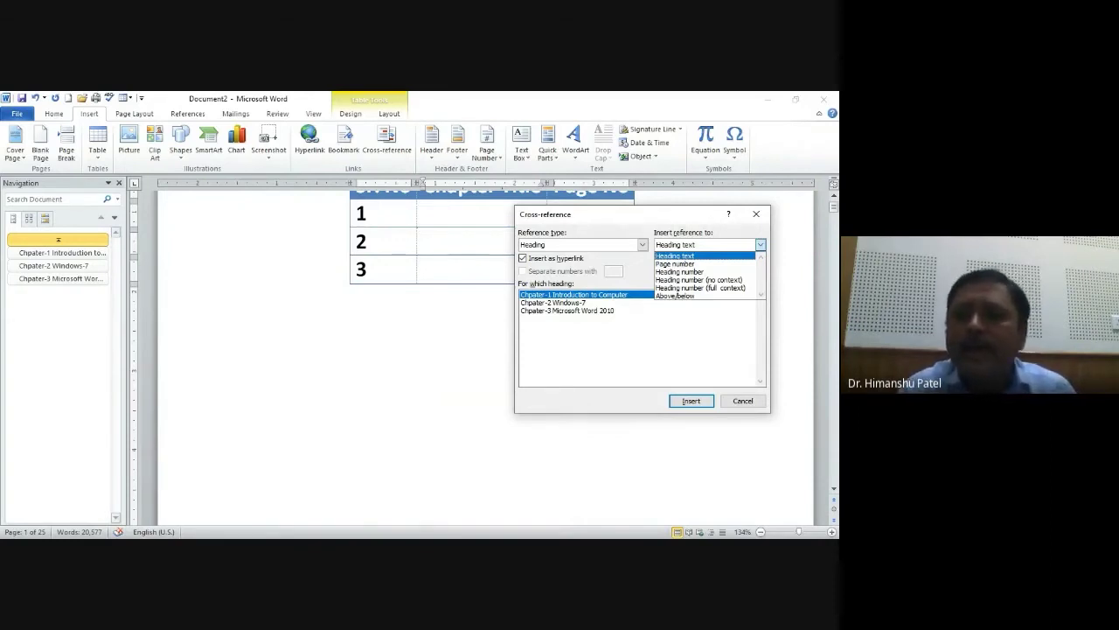
pyautogui.press('Return')
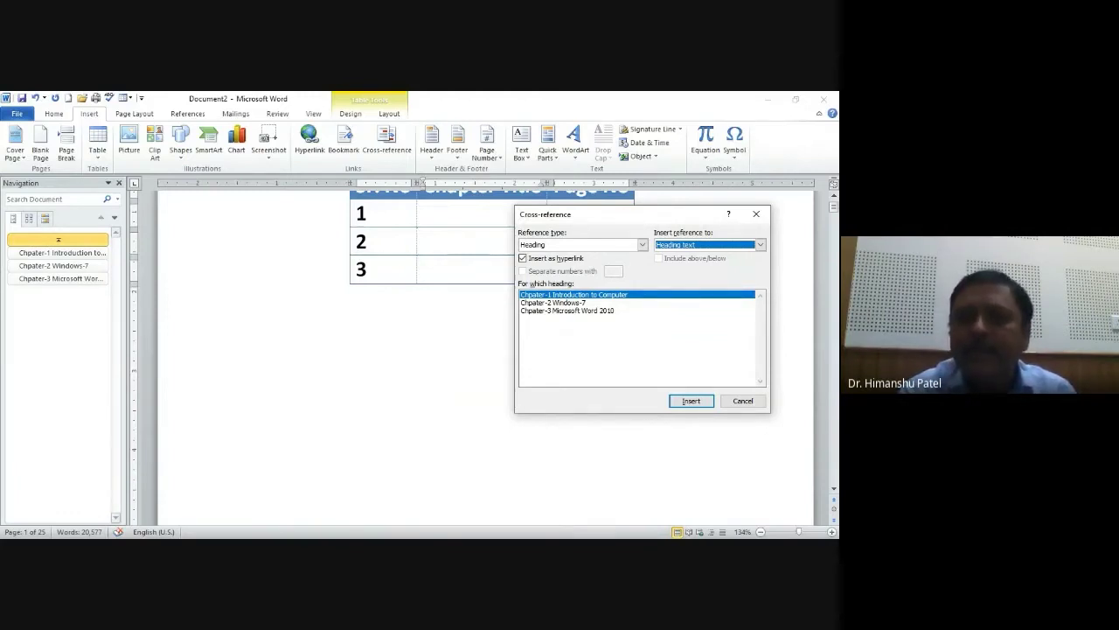
# Insert the 'Chpater-1 Introduction to Computer' heading text into row 1's title cell.
pyautogui.click(463, 209)
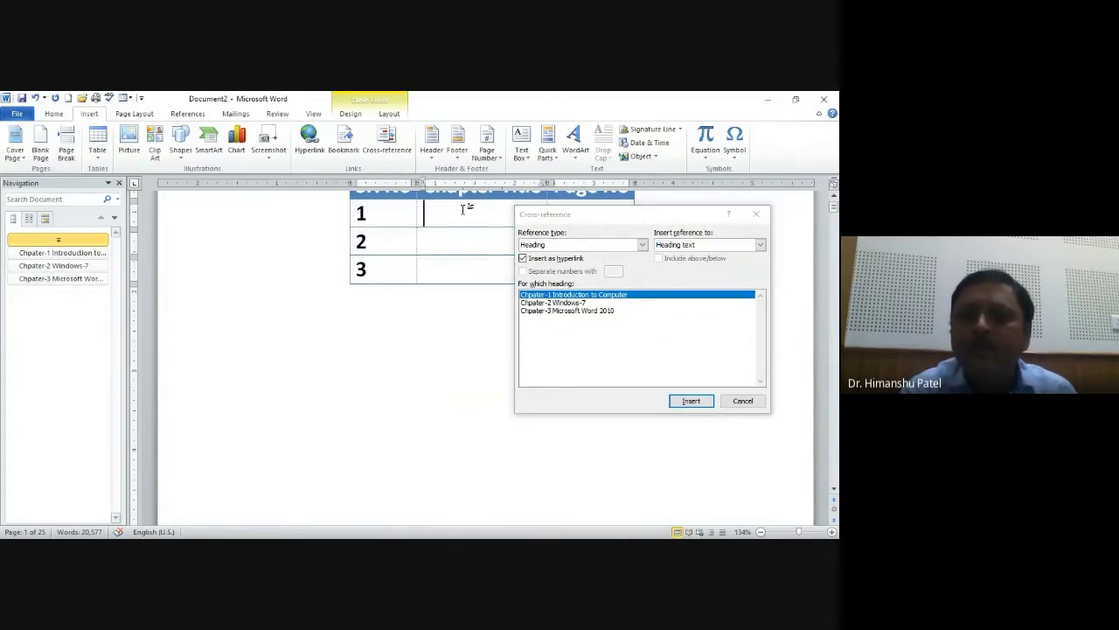
pyautogui.hotkey('alt', 'Tab')
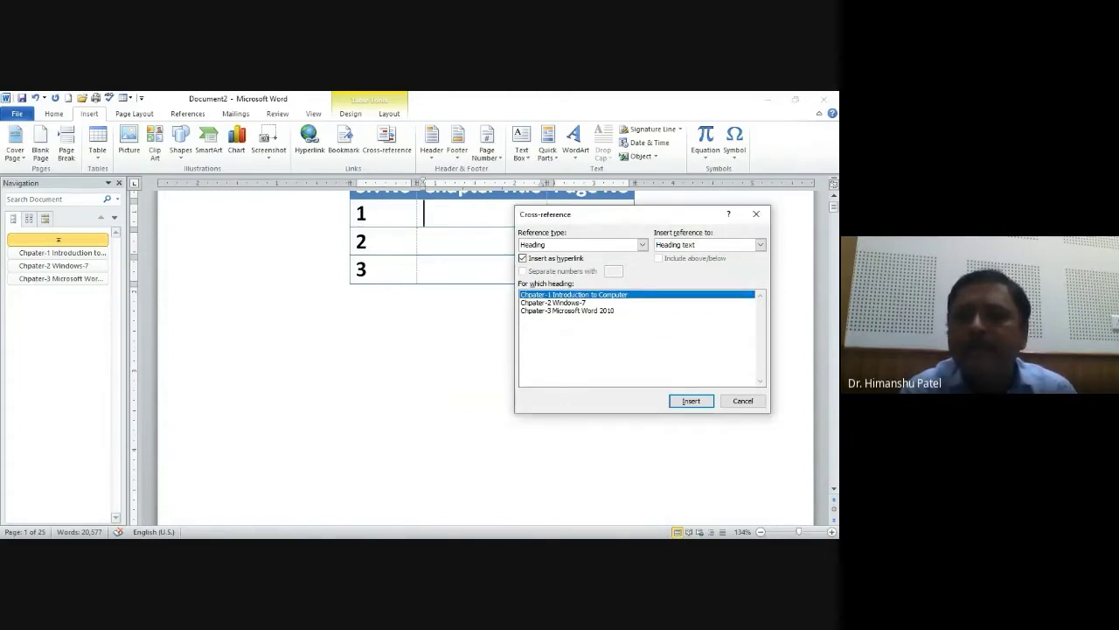
pyautogui.click(692, 401)
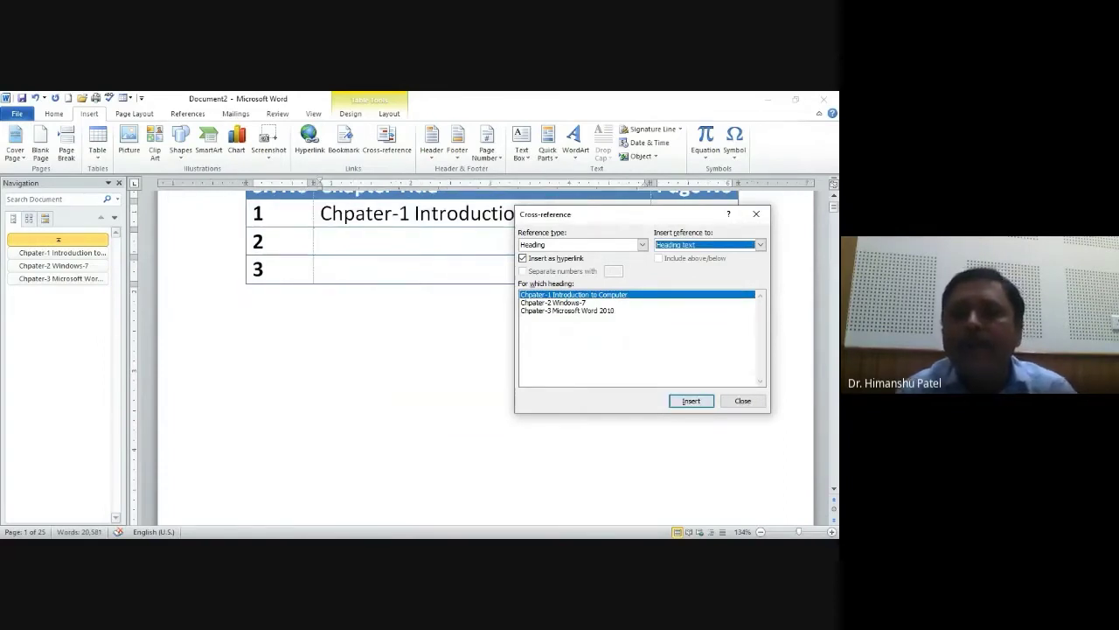
pyautogui.moveTo(644, 219); pyautogui.dragTo(621, 308)
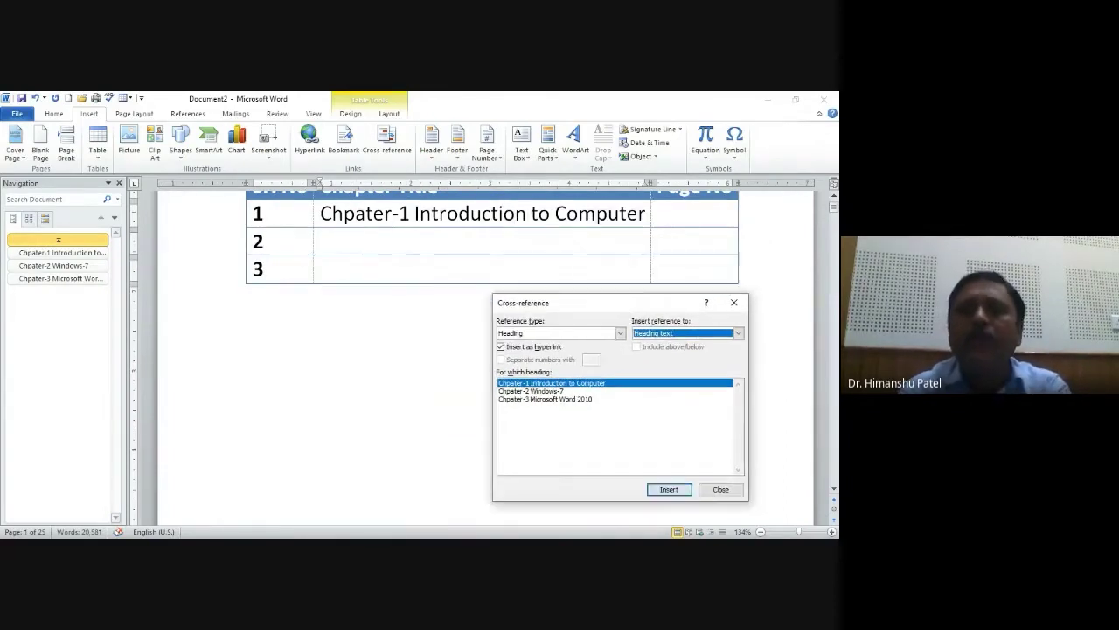
# Insert Chapter 1's page number 2 into Page No and centre the Page No column.
pyautogui.click(674, 218)
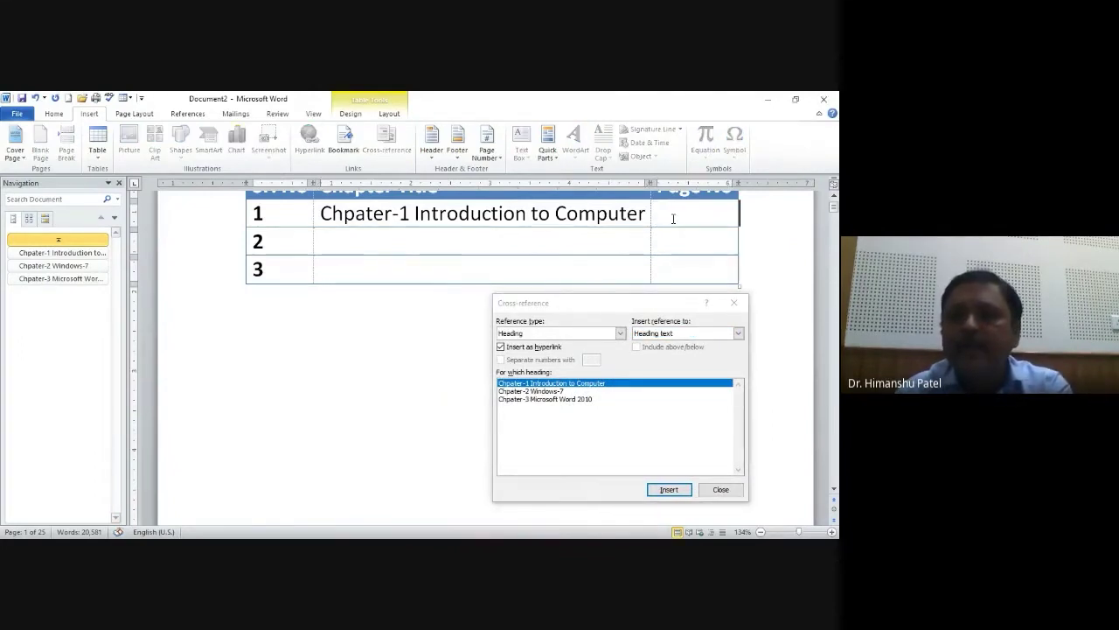
pyautogui.click(687, 333)
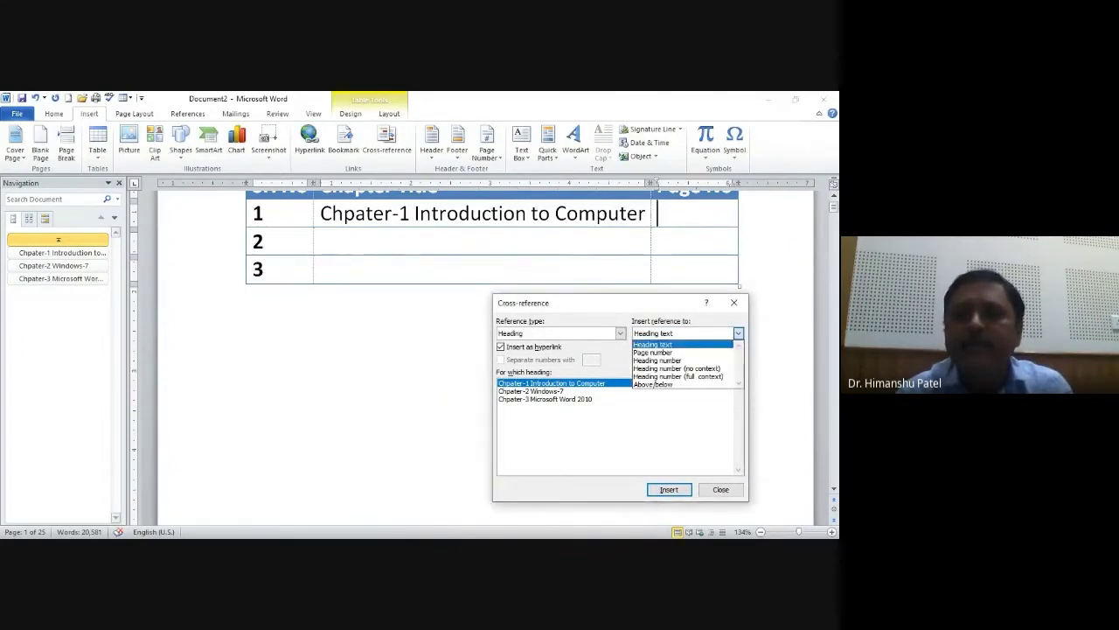
pyautogui.click(673, 351)
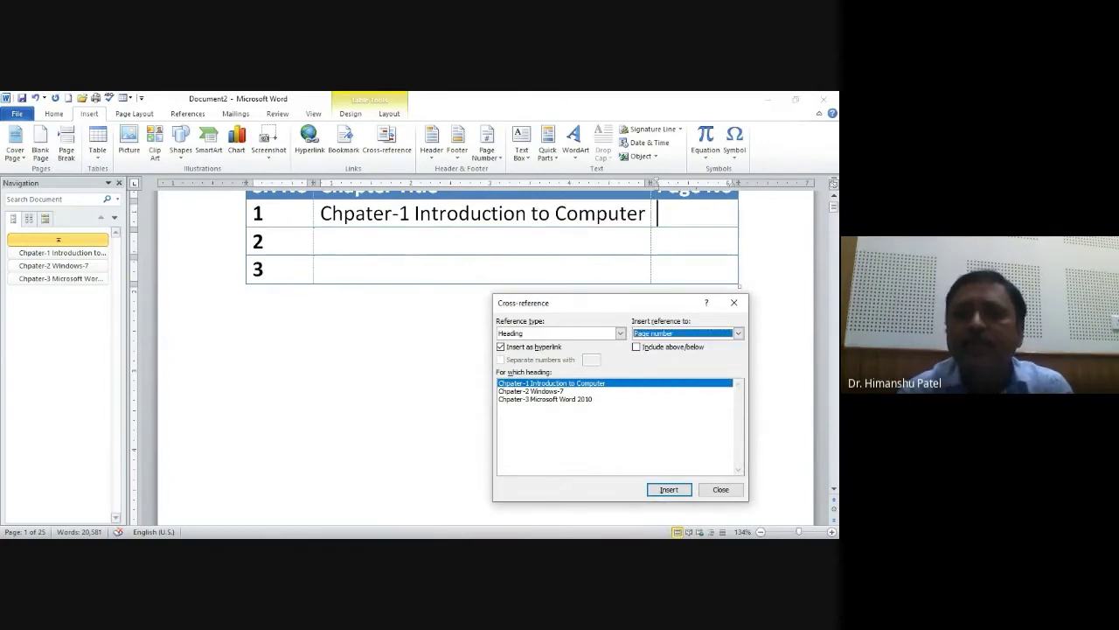
pyautogui.click(669, 488)
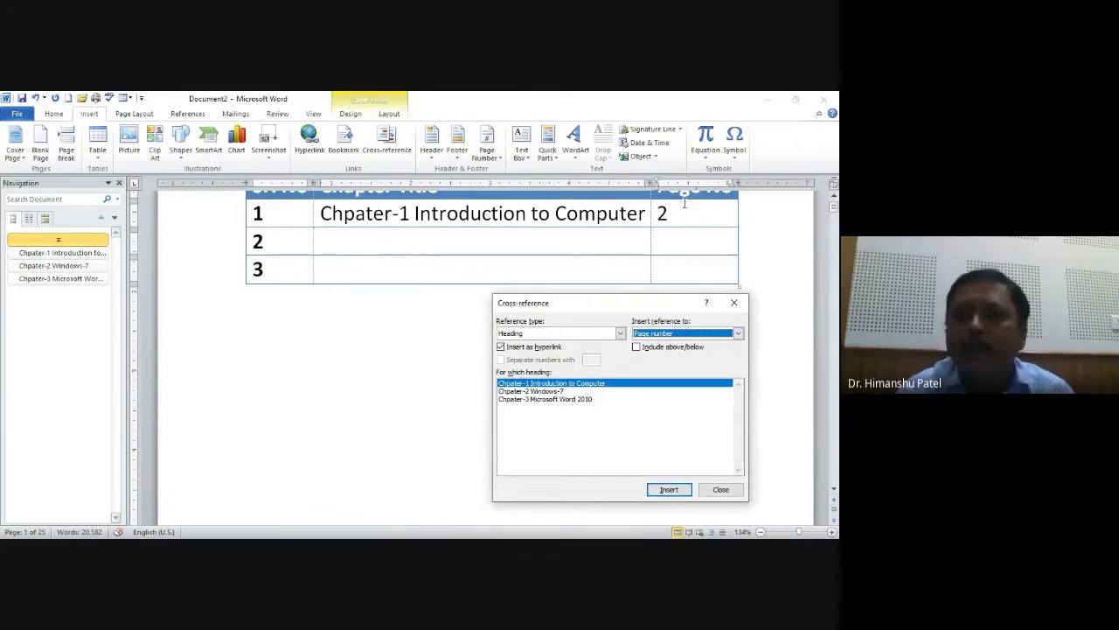
pyautogui.click(660, 213)
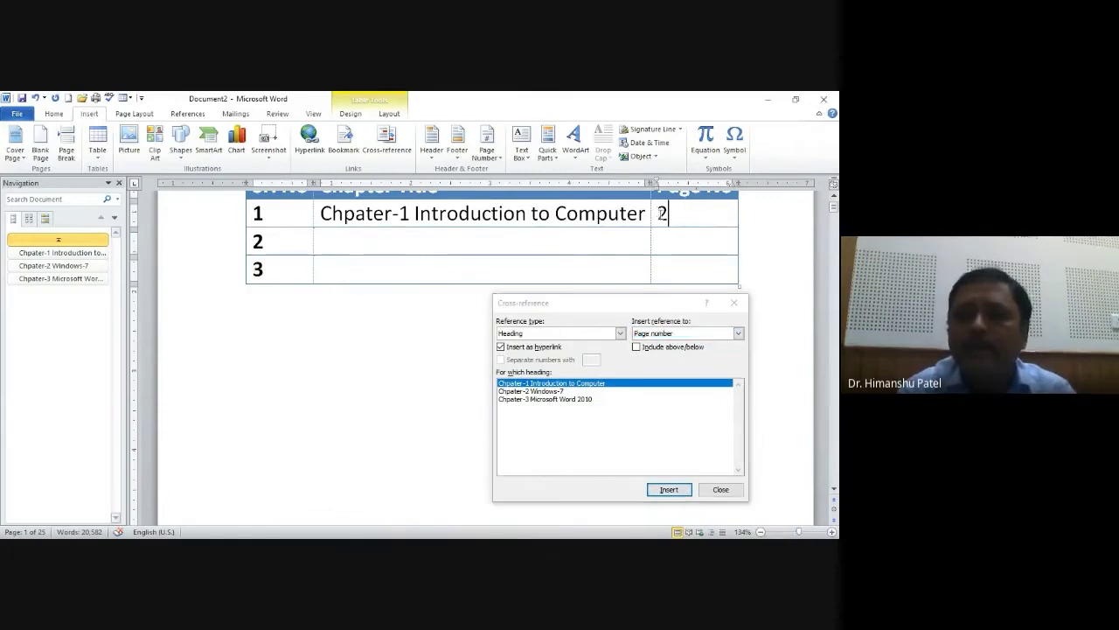
pyautogui.keyDown('shift'); pyautogui.click(677, 264); pyautogui.keyUp('shift')
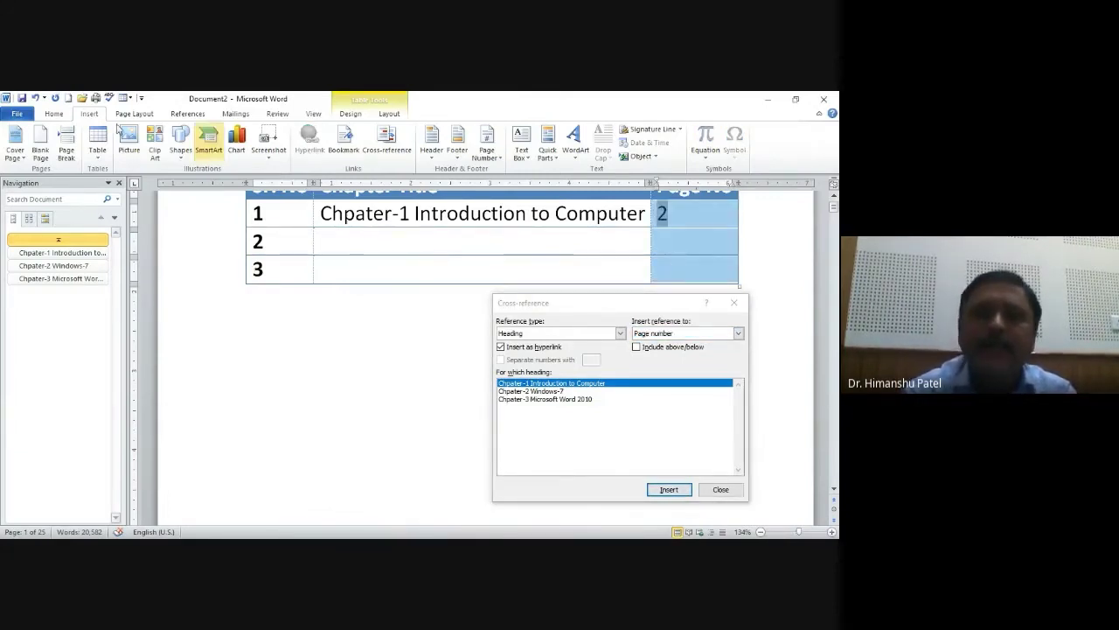
pyautogui.click(55, 114)
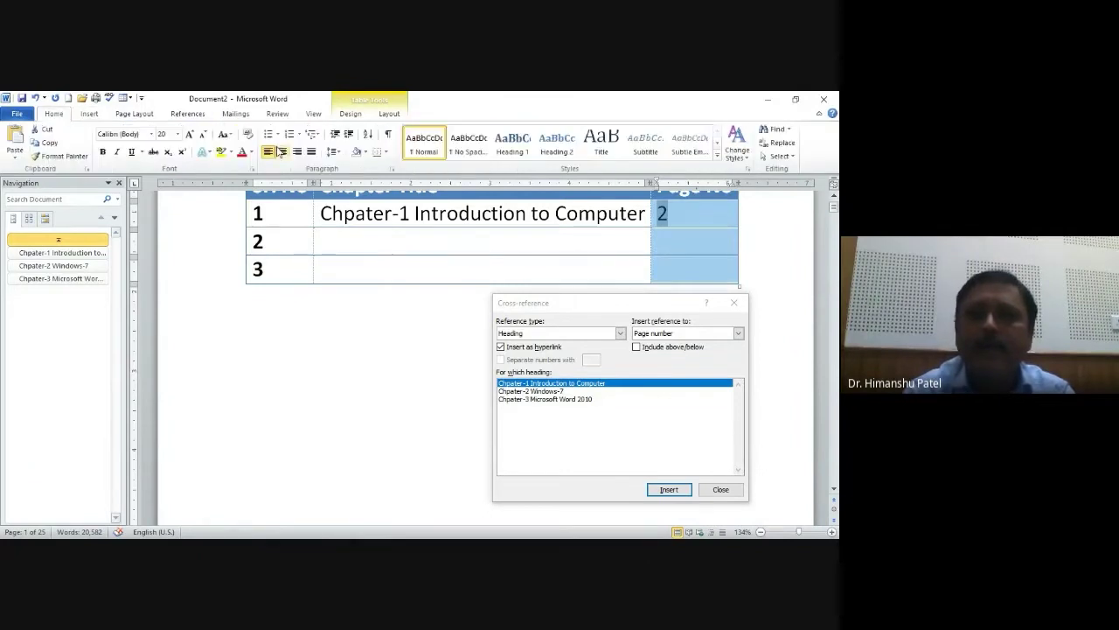
pyautogui.click(283, 152)
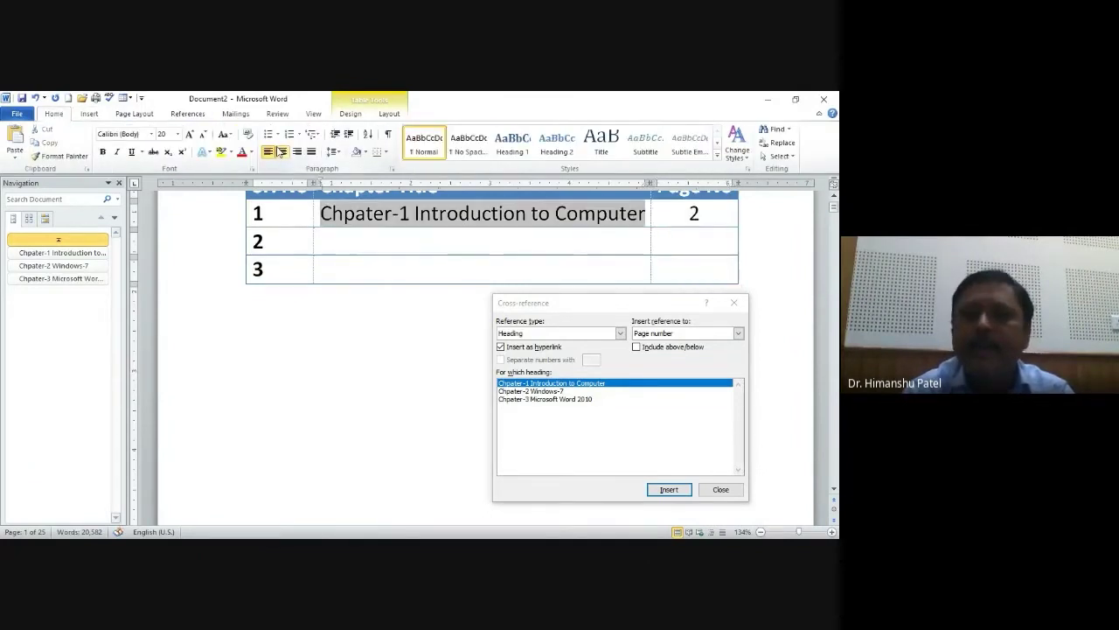
pyautogui.click(367, 247)
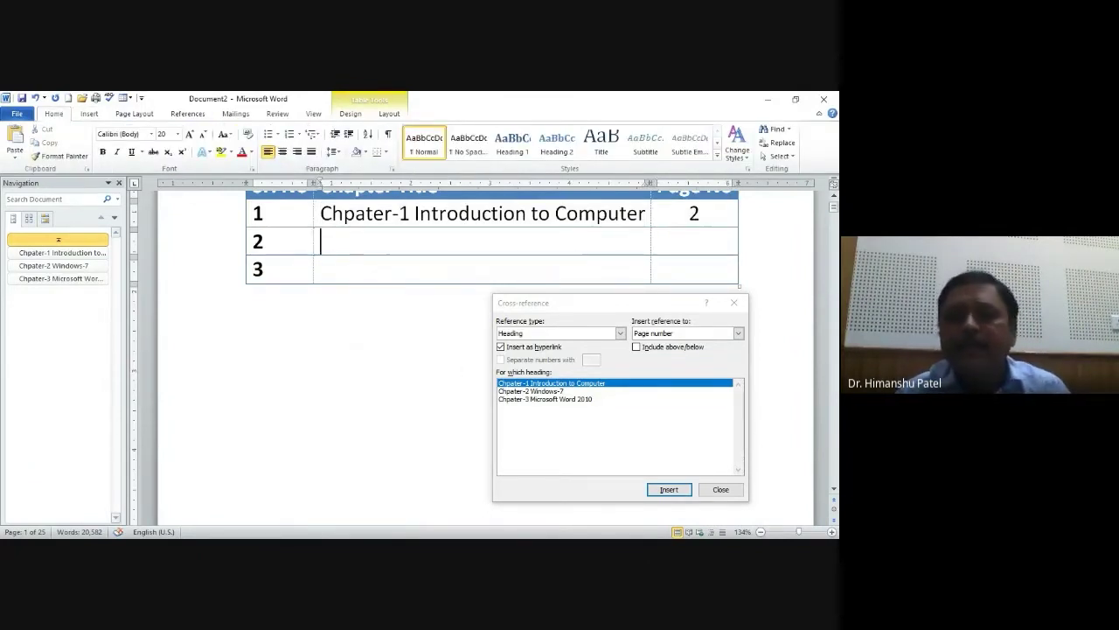
# Cross-reference the Chpater-2 Windows-7 heading text and its page number 9 into table row 2.
pyautogui.click(530, 391)
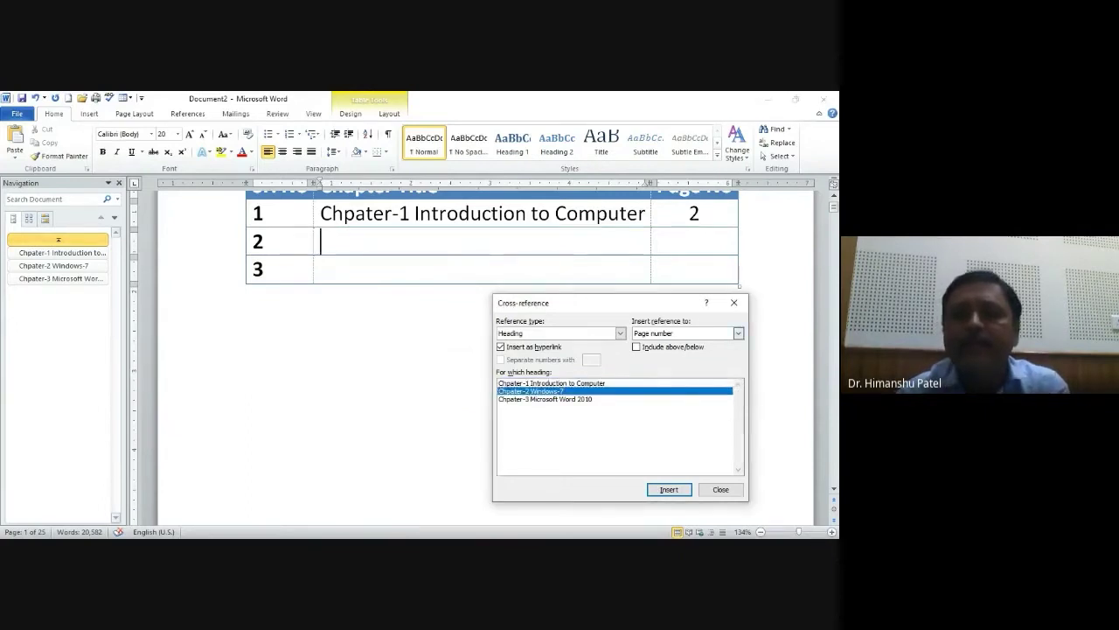
pyautogui.click(738, 333)
pyautogui.press('Return')
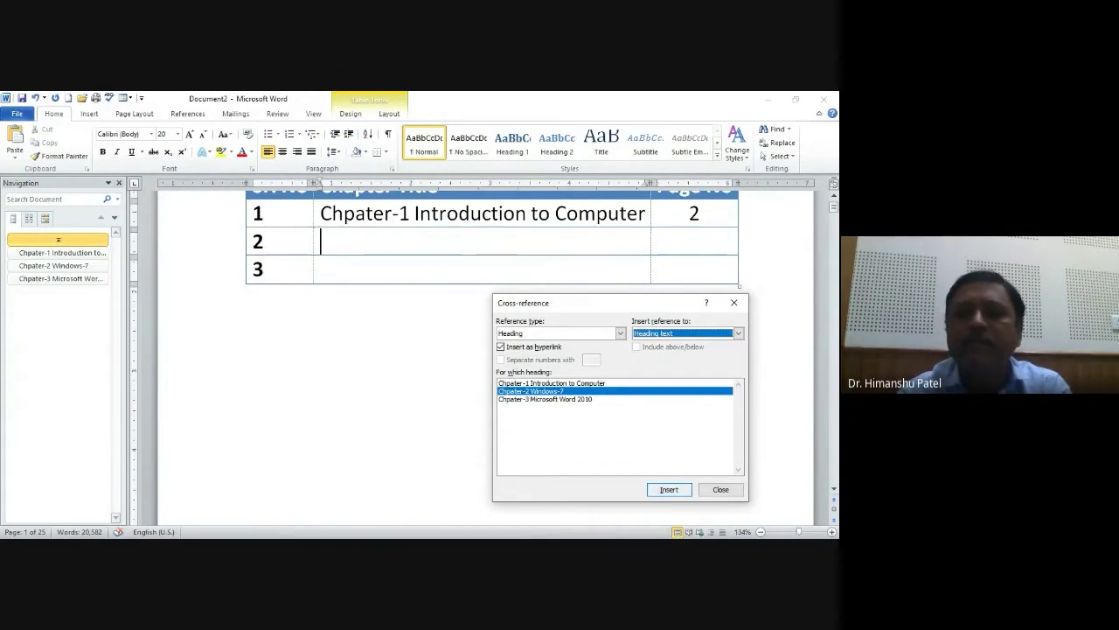
pyautogui.press('Return')
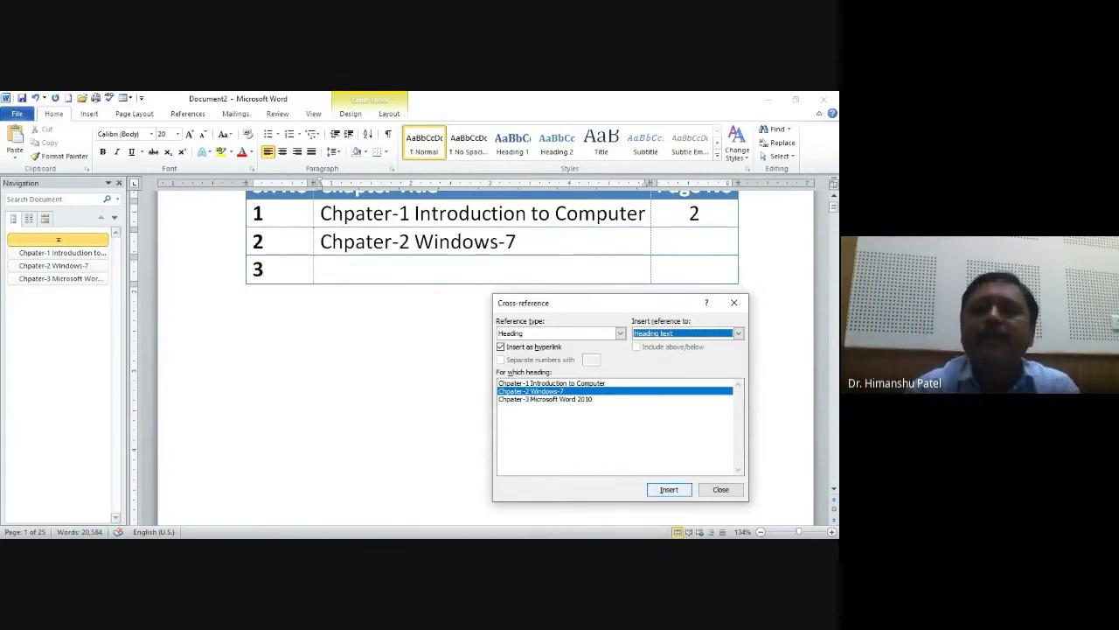
pyautogui.click(688, 236)
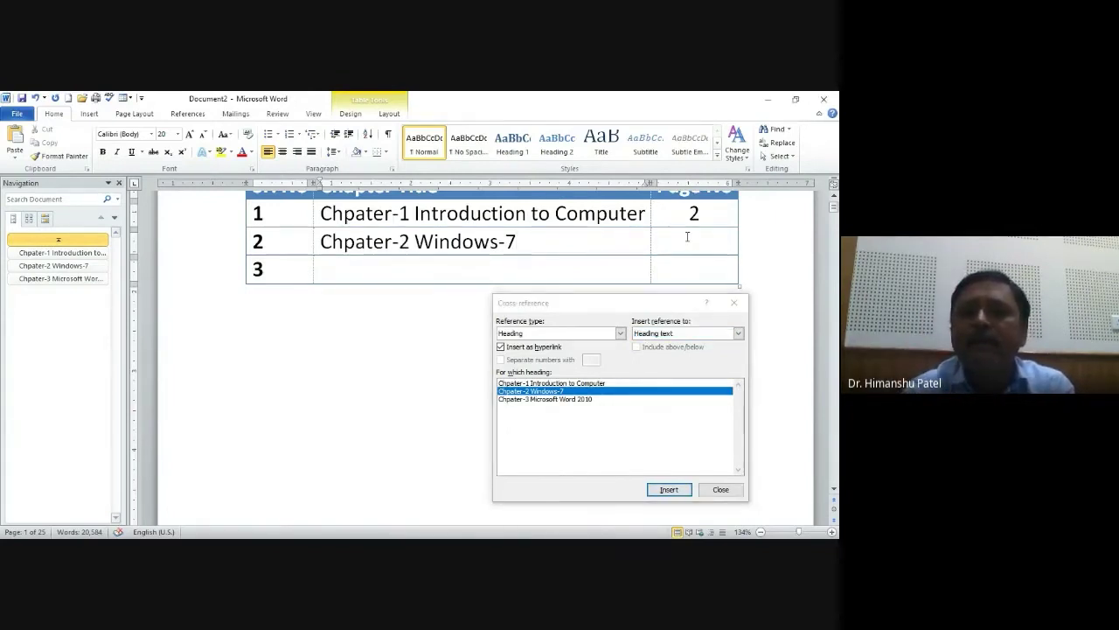
pyautogui.click(687, 236)
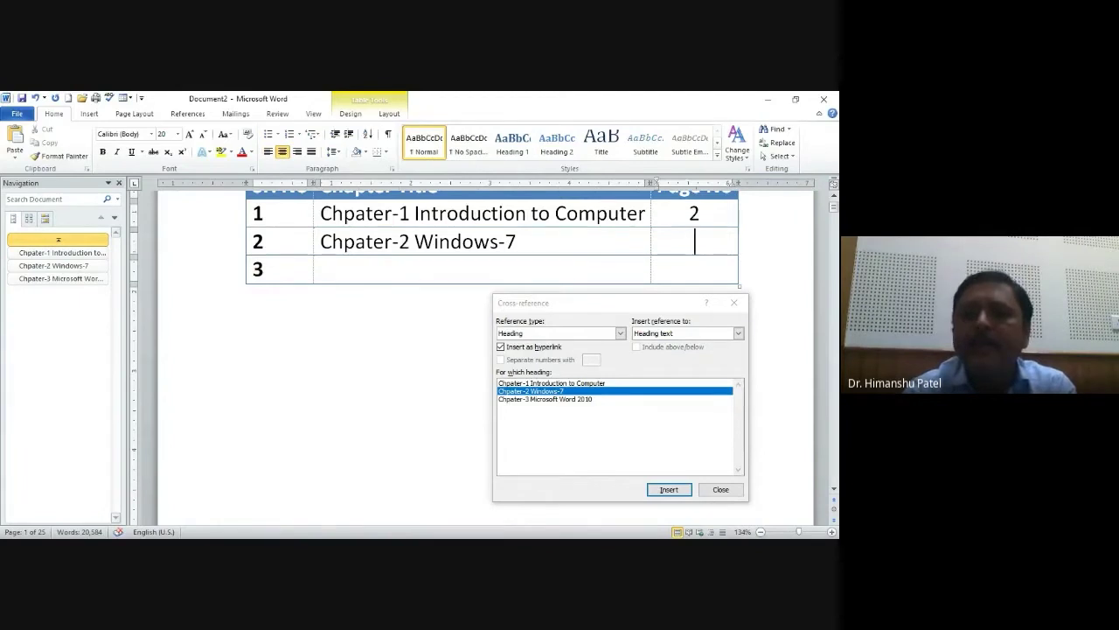
pyautogui.click(738, 334)
pyautogui.click(665, 348)
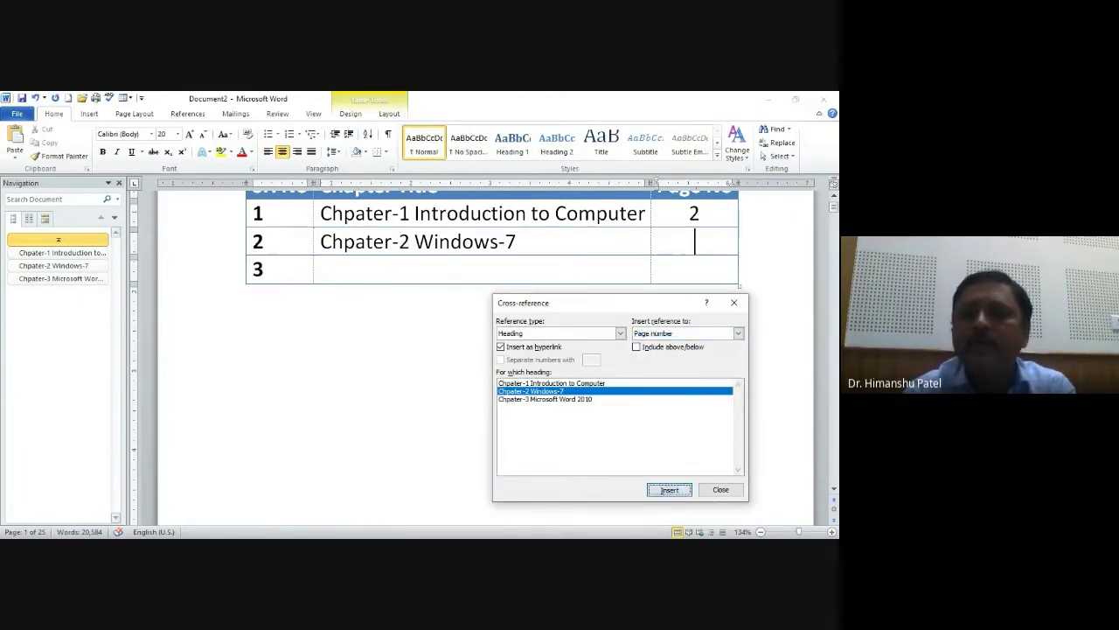
pyautogui.click(668, 489)
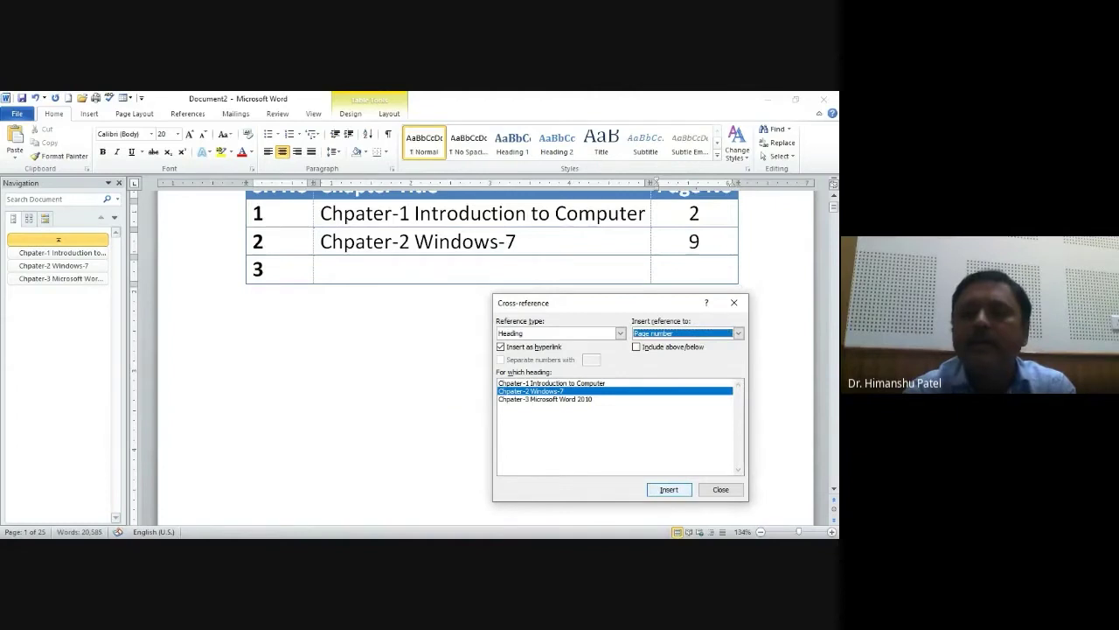
# Insert the Chpater-3 Microsoft Word 2010 heading text as a cross-reference in row 3's title cell.
pyautogui.click(428, 265)
pyautogui.click(428, 266)
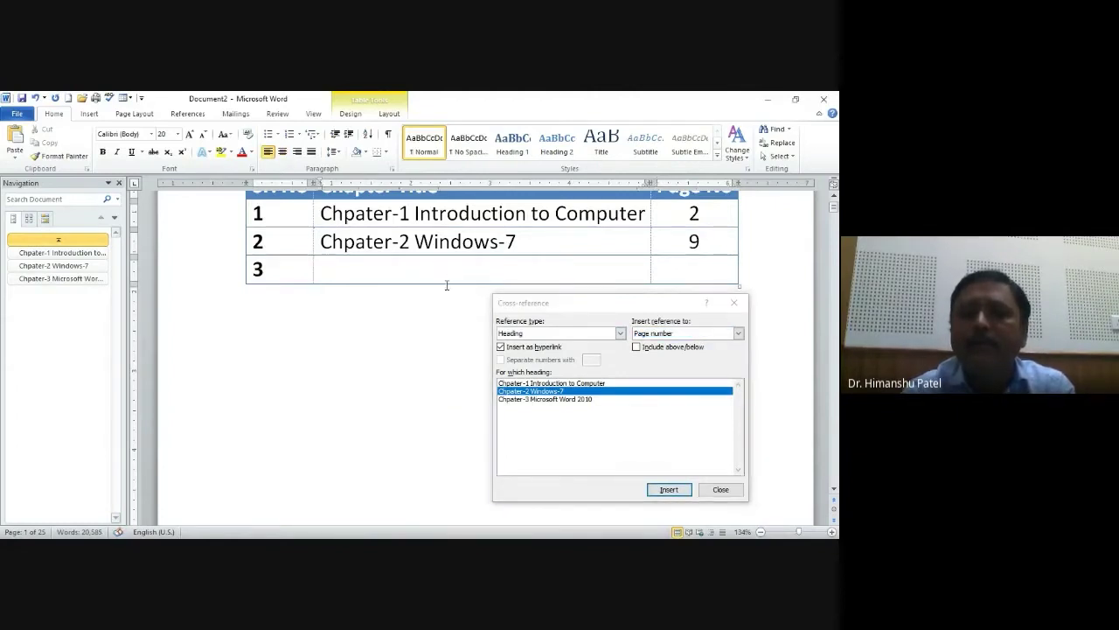
pyautogui.click(545, 399)
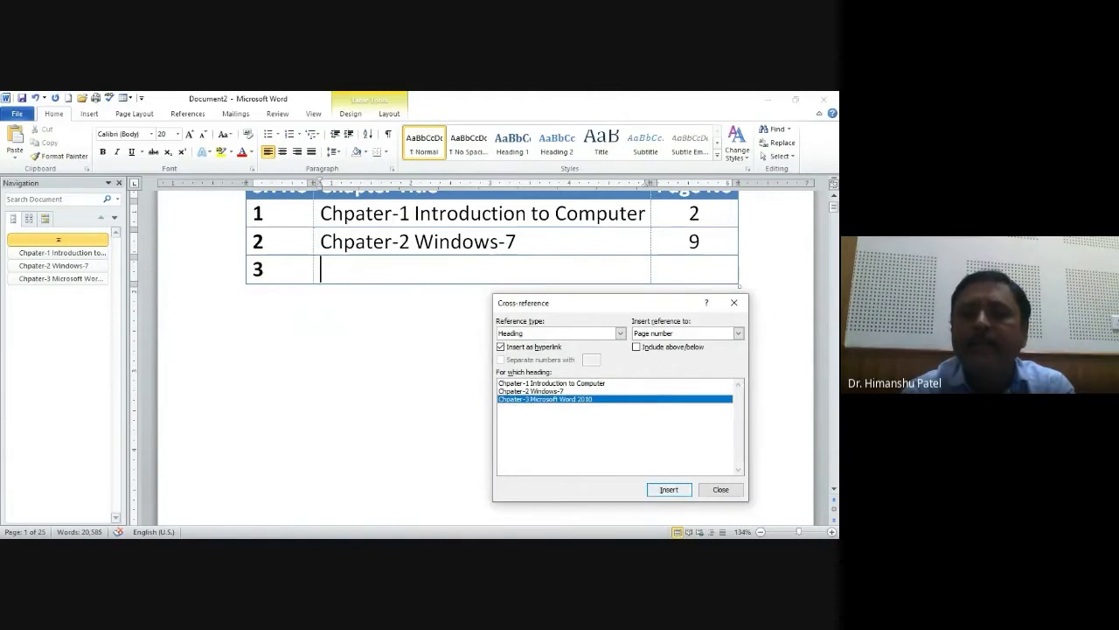
pyautogui.click(669, 489)
pyautogui.hotkey('ctrl', 'z')
pyautogui.click(738, 332)
pyautogui.click(682, 342)
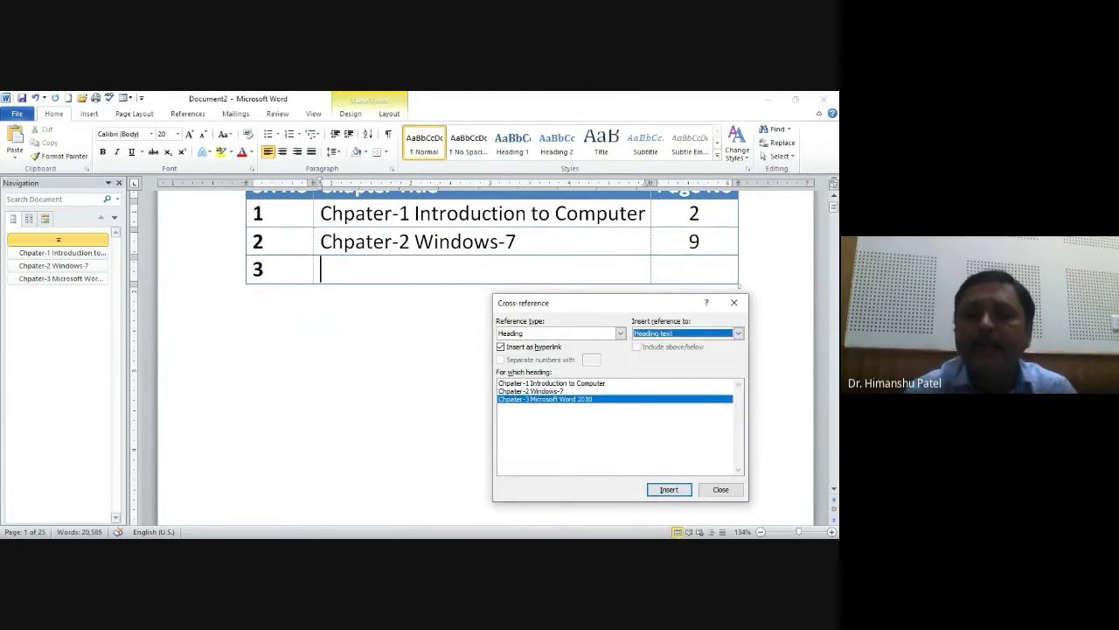
pyautogui.click(669, 489)
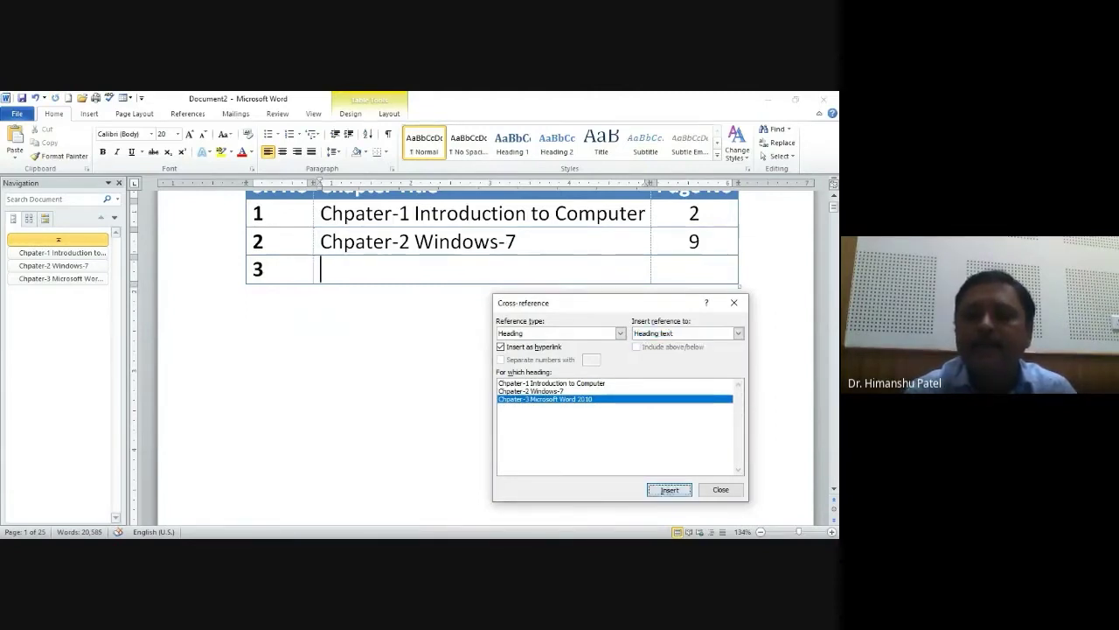
# Insert Chapter-3's page number 18 as a cross-reference in row 3's page cell.
pyautogui.click(696, 264)
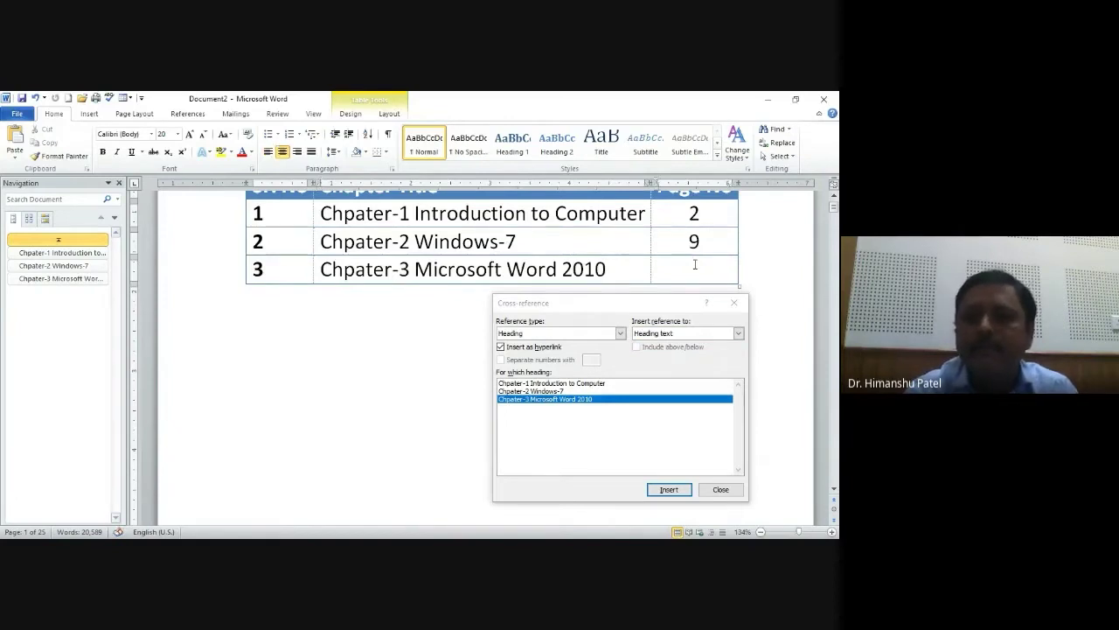
pyautogui.click(687, 333)
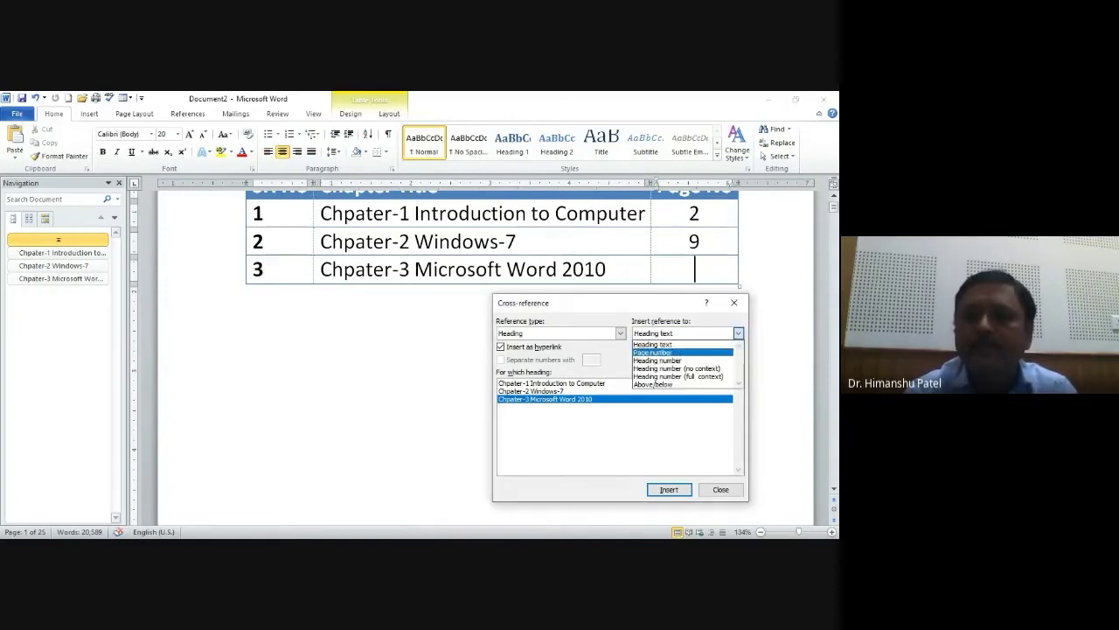
pyautogui.click(665, 350)
pyautogui.click(669, 488)
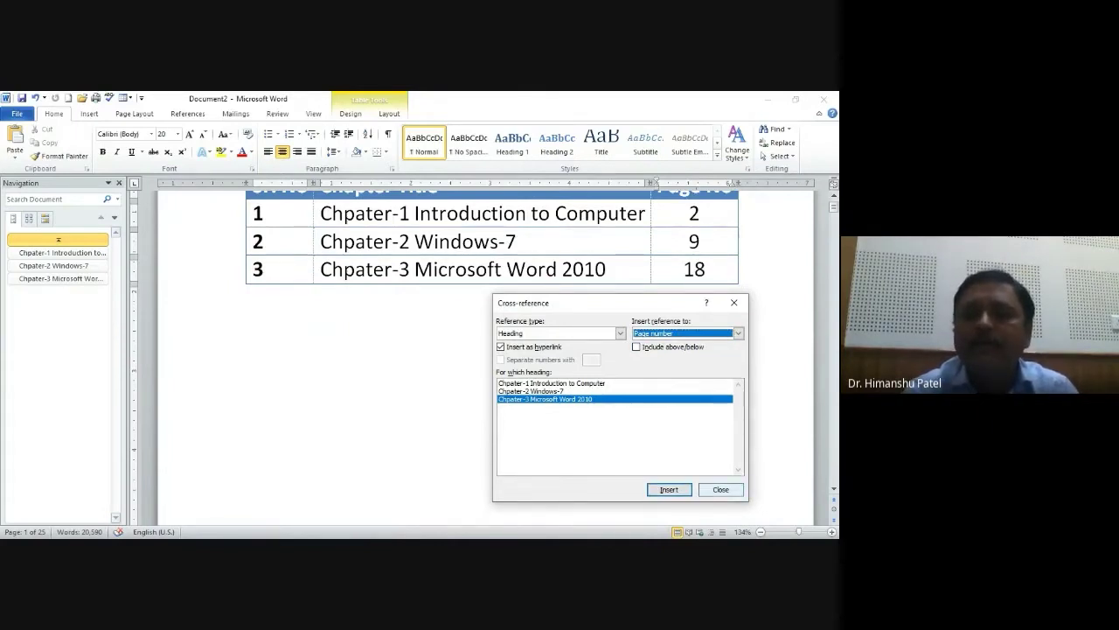
pyautogui.click(720, 489)
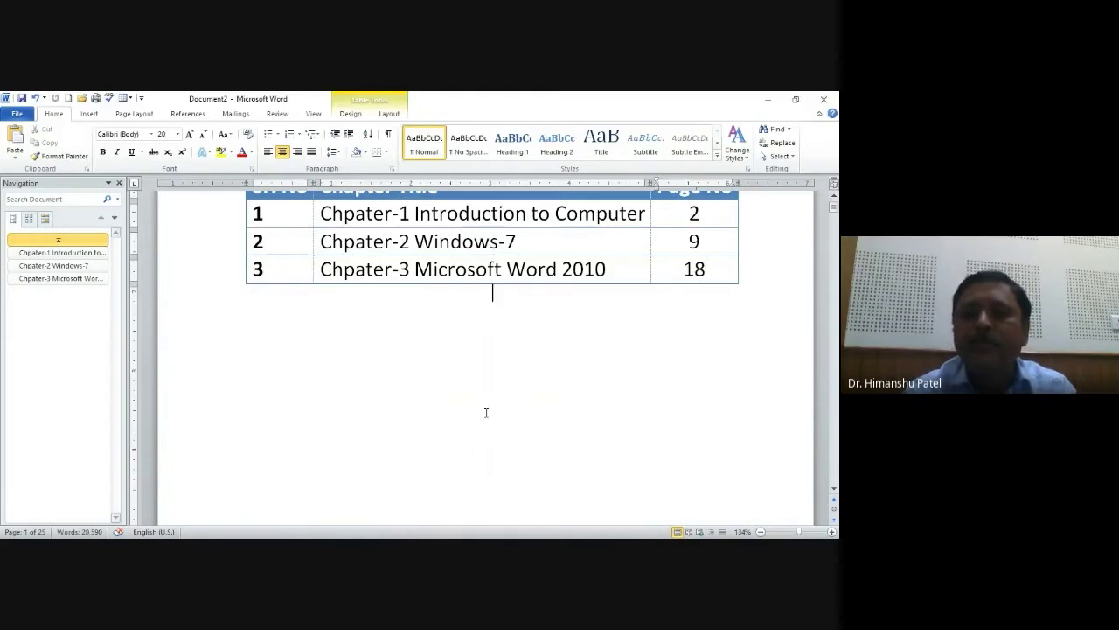
pyautogui.press('Up')
pyautogui.press('Up')
pyautogui.press('Up')
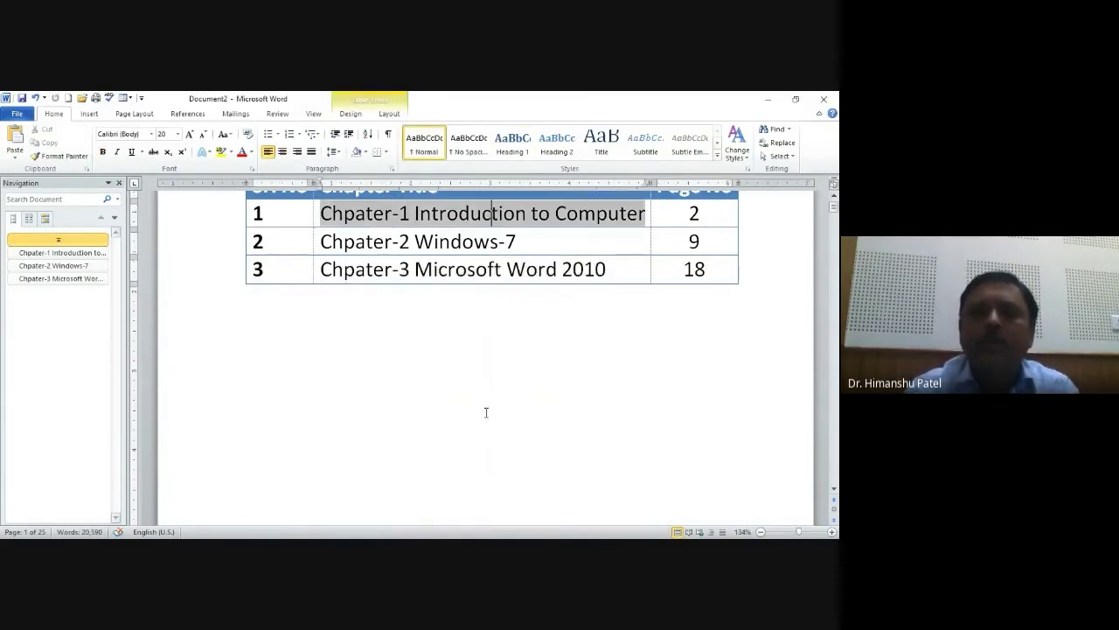
pyautogui.press('Up')
pyautogui.press('Up')
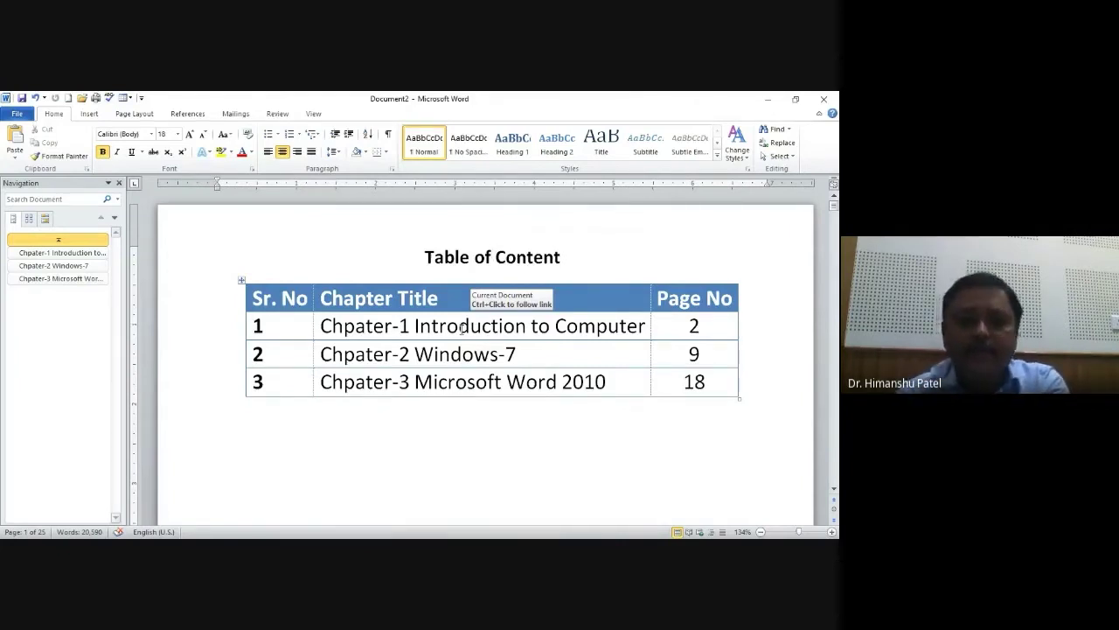
pyautogui.keyDown('ctrl'); pyautogui.click(462, 328); pyautogui.keyUp('ctrl')
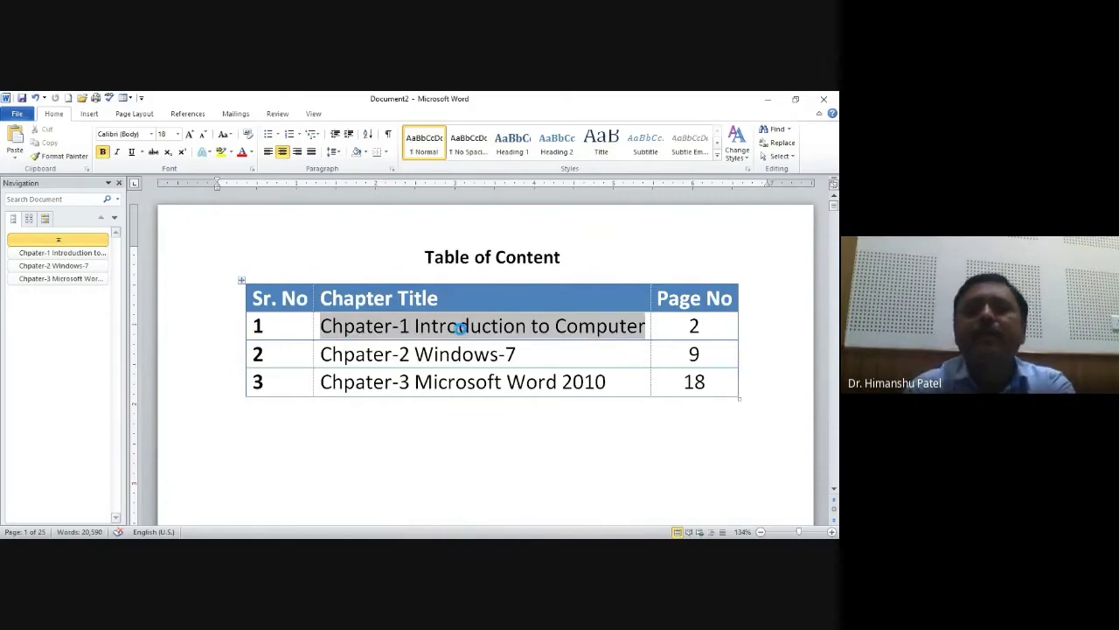
pyautogui.hotkey('ctrl', 'Home')
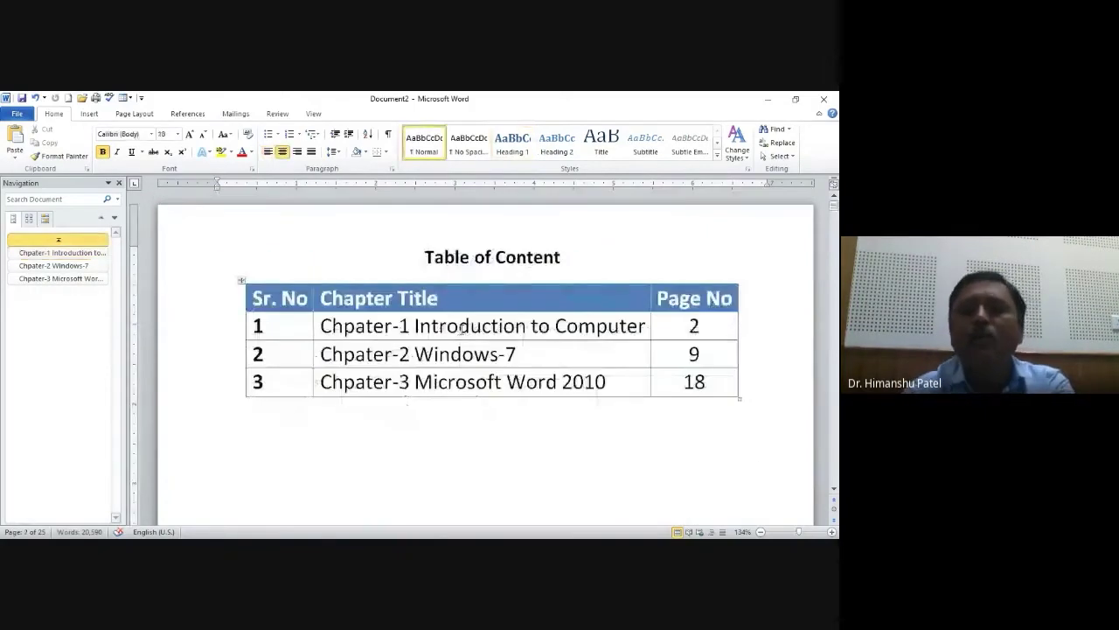
pyautogui.doubleClick(697, 328)
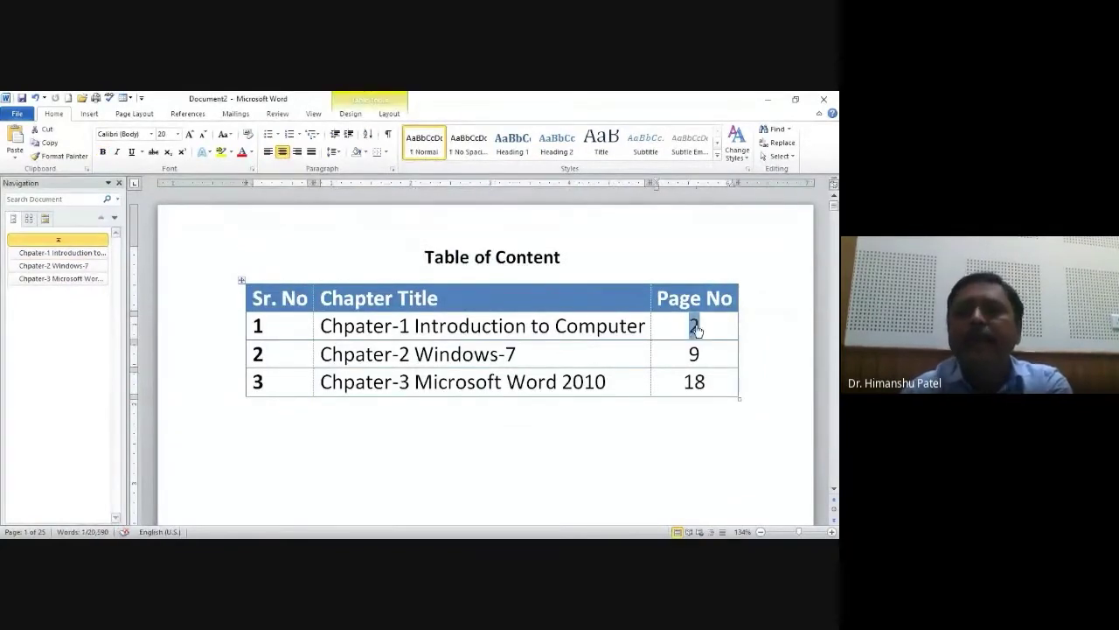
pyautogui.click(700, 325)
pyautogui.doubleClick(693, 353)
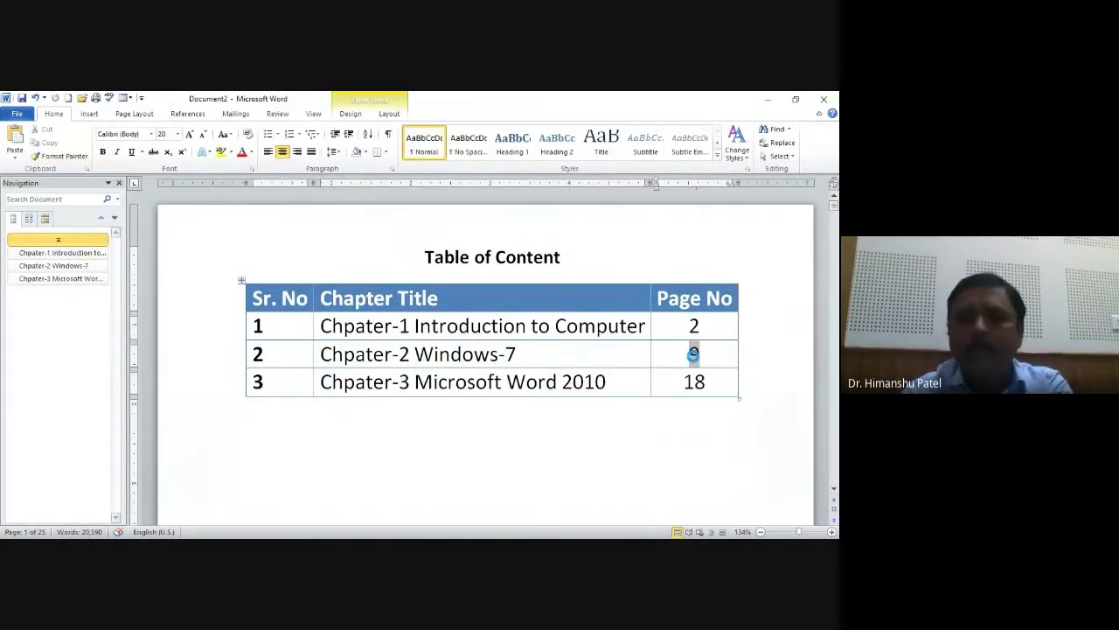
pyautogui.keyDown('ctrl'); pyautogui.click(693, 353); pyautogui.keyUp('ctrl')
pyautogui.hotkey('alt', 'Left')
pyautogui.keyDown('ctrl'); pyautogui.click(694, 325); pyautogui.keyUp('ctrl')
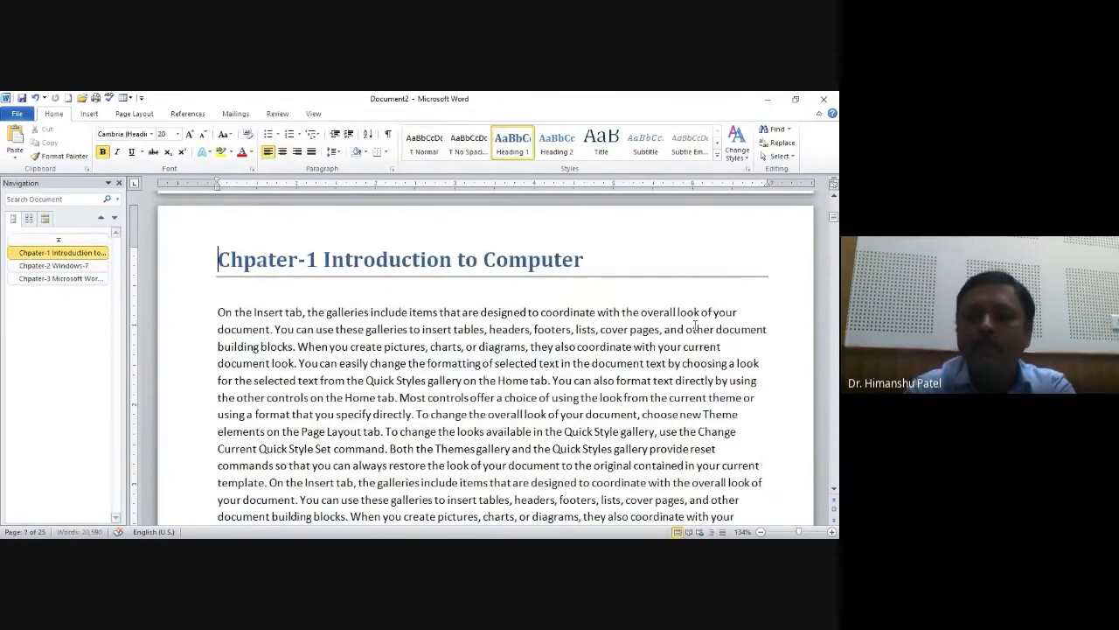
pyautogui.hotkey('alt', 'Left')
pyautogui.click(694, 325)
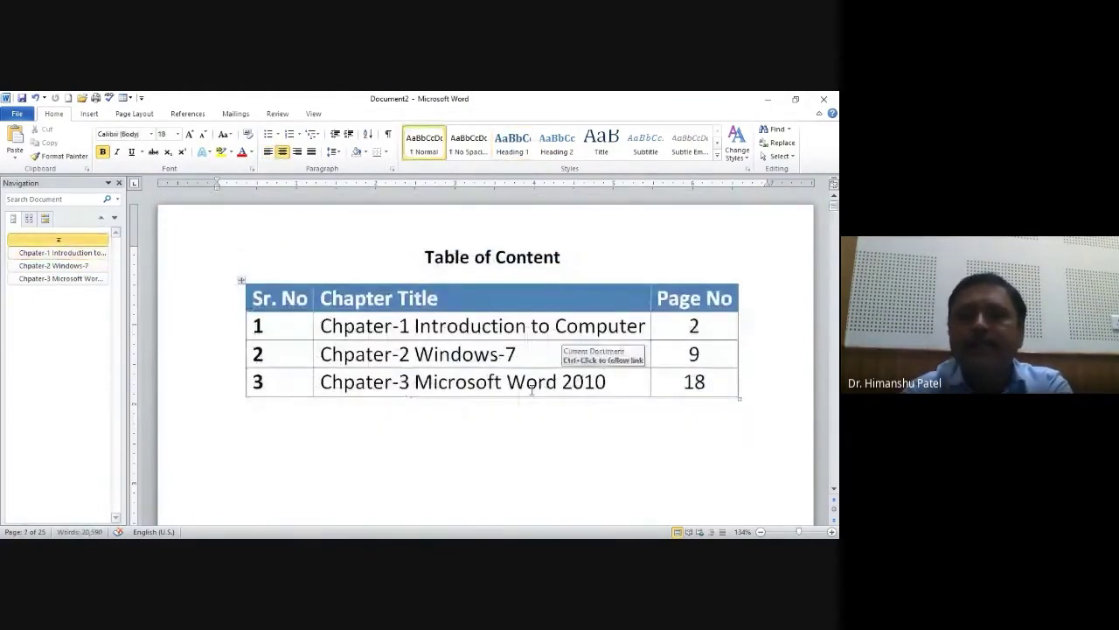
pyautogui.click(483, 388)
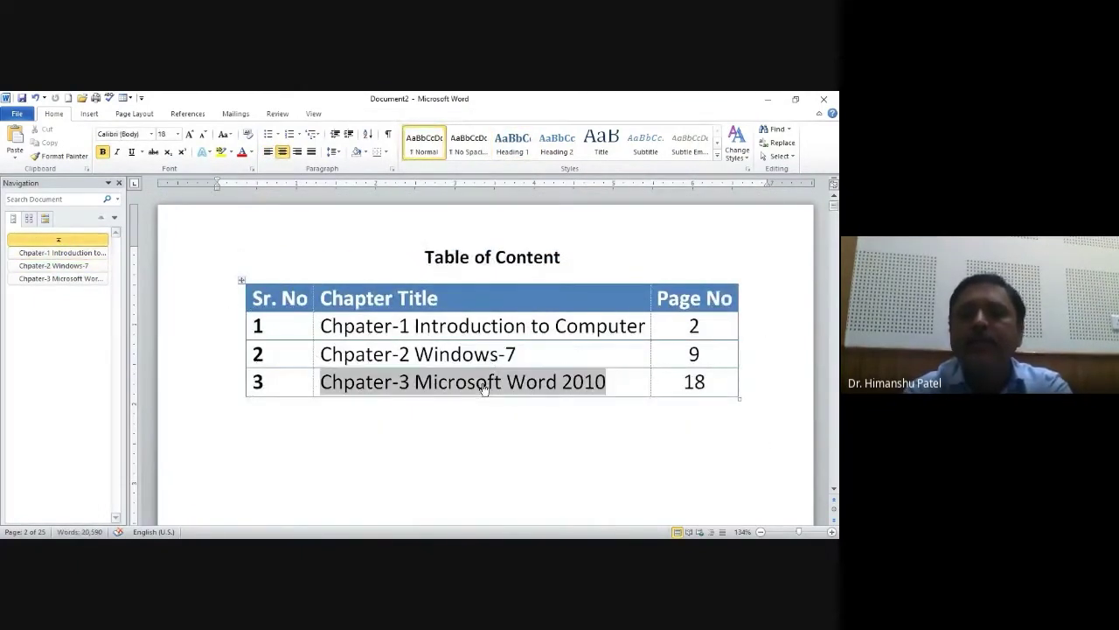
pyautogui.keyDown('ctrl'); pyautogui.click(484, 388); pyautogui.keyUp('ctrl')
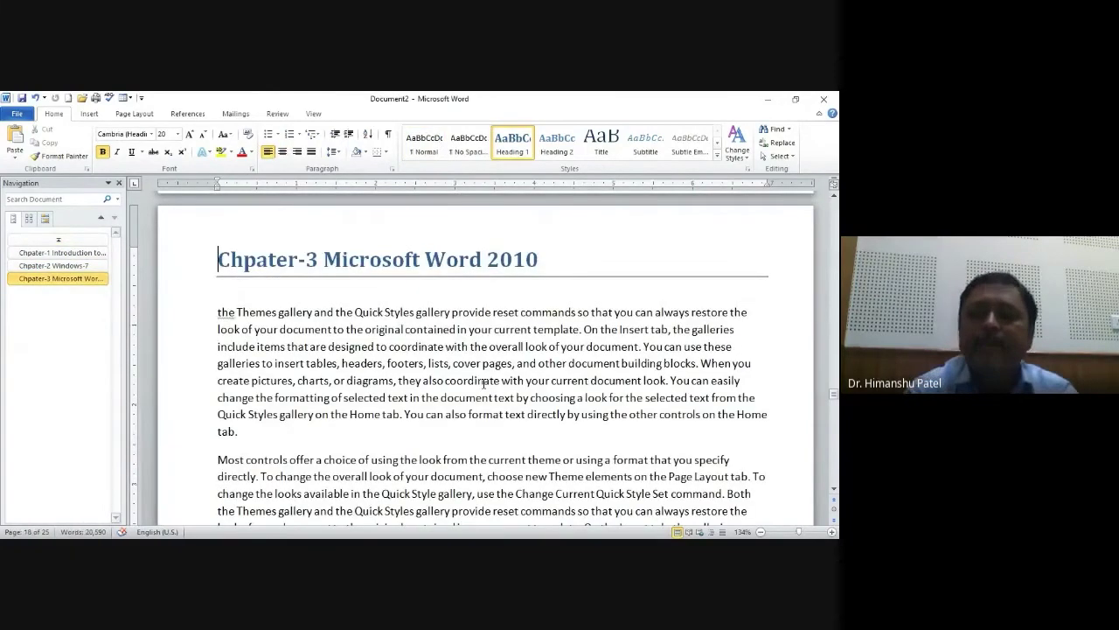
pyautogui.hotkey('ctrl', 'Home')
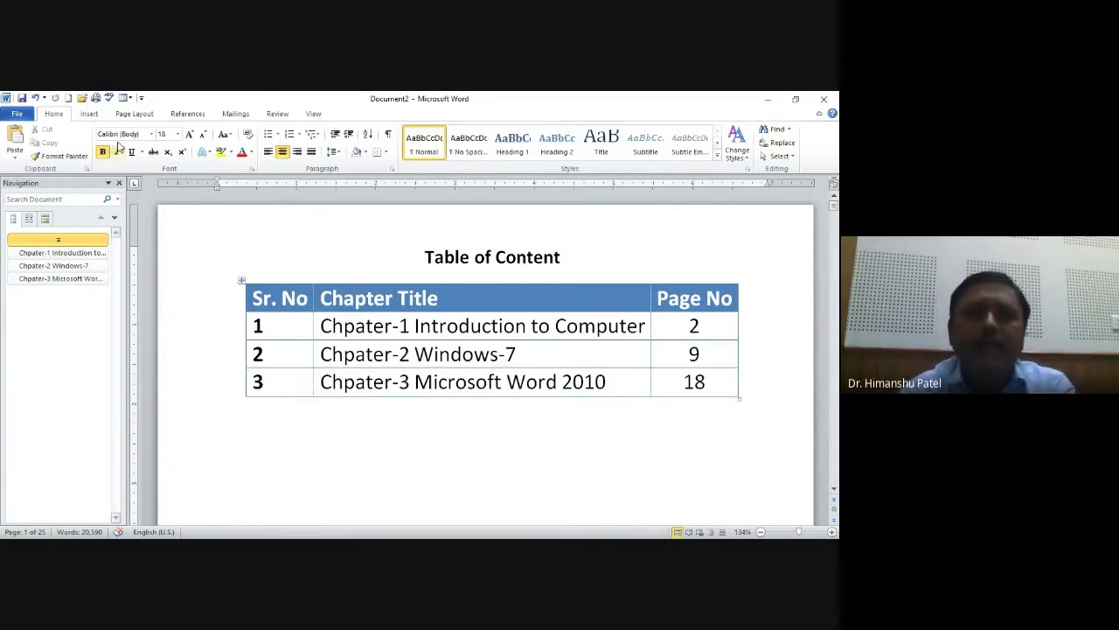
# Switch to the Insert ribbon to reach the Header command.
pyautogui.click(89, 113)
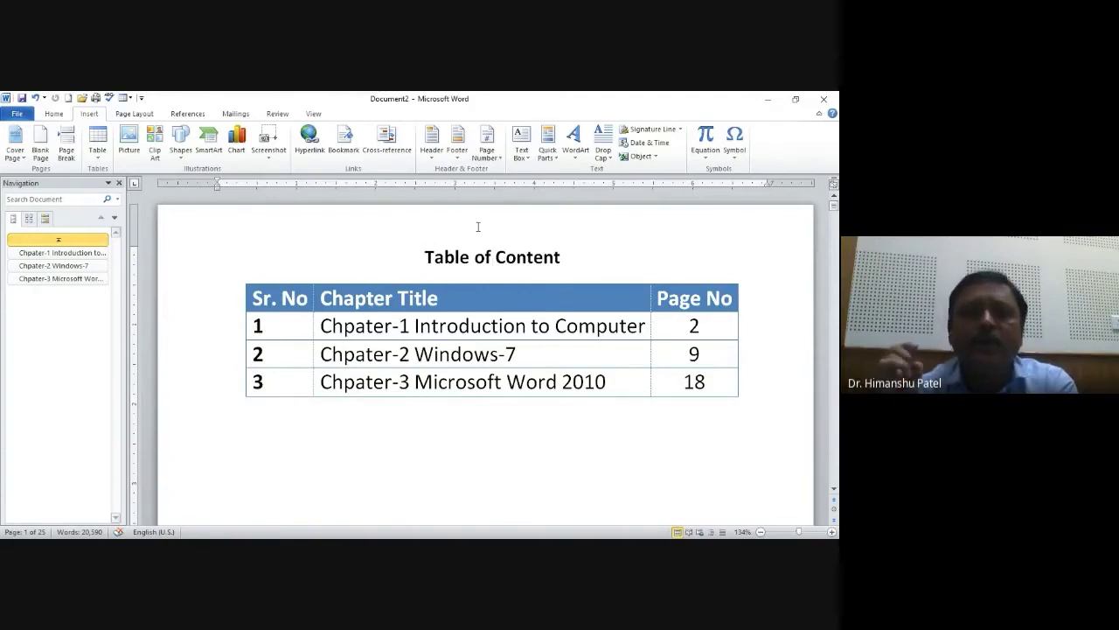
# Add the Alphabet header titled 'Dr. Babasaheb Ambedkar Open University' and close header editing.
pyautogui.click(431, 157)
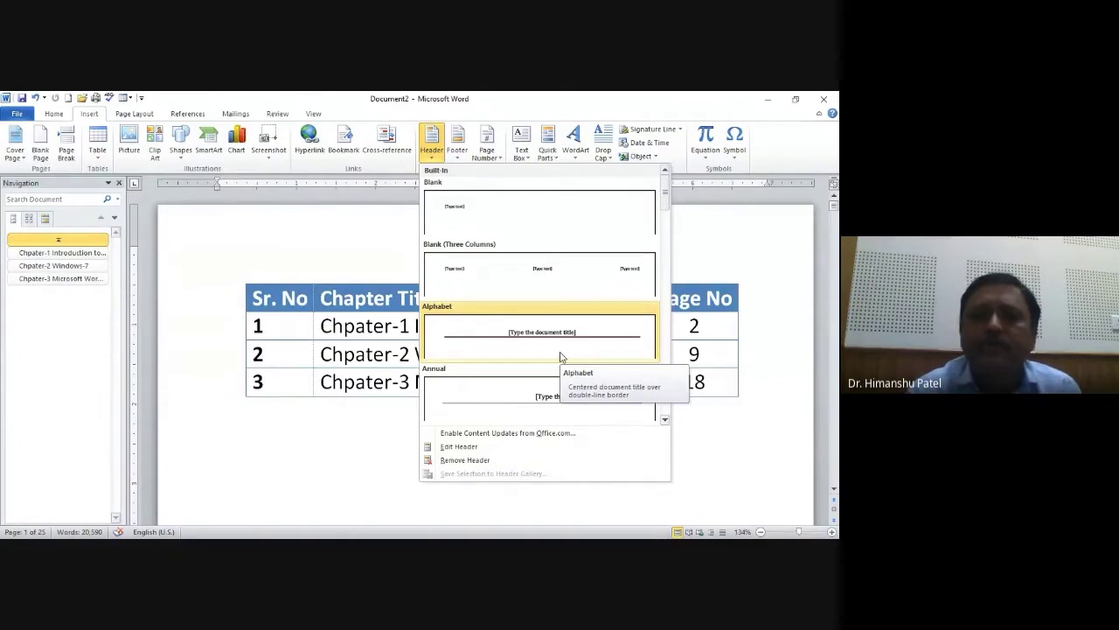
pyautogui.click(561, 357)
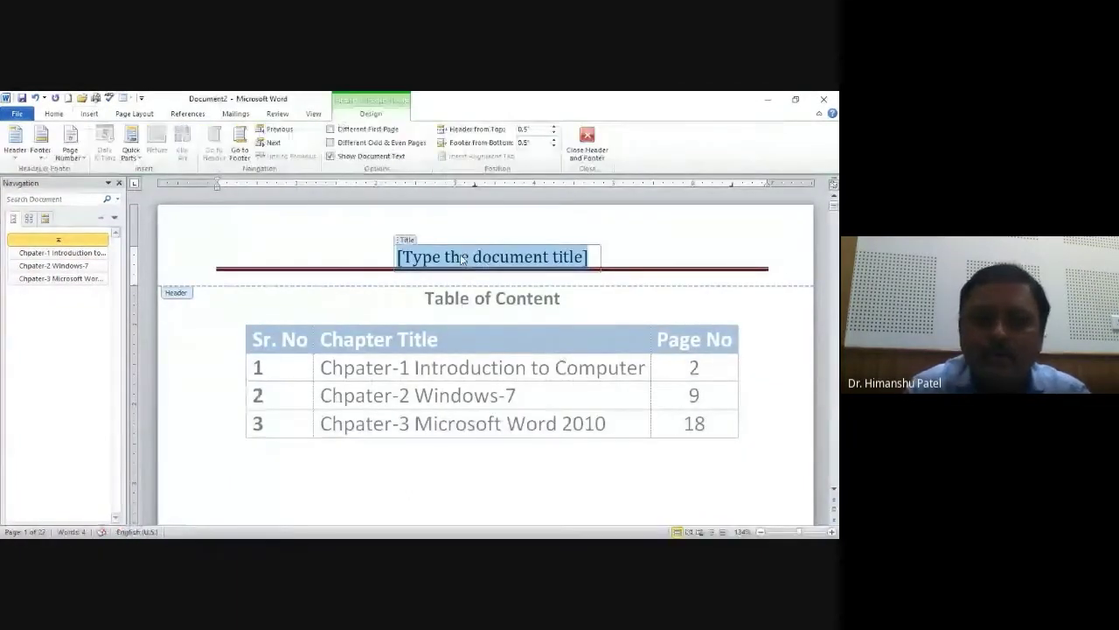
pyautogui.write('Dr')
pyautogui.press('BackSpace')
pyautogui.press('BackSpace')
pyautogui.write('B')
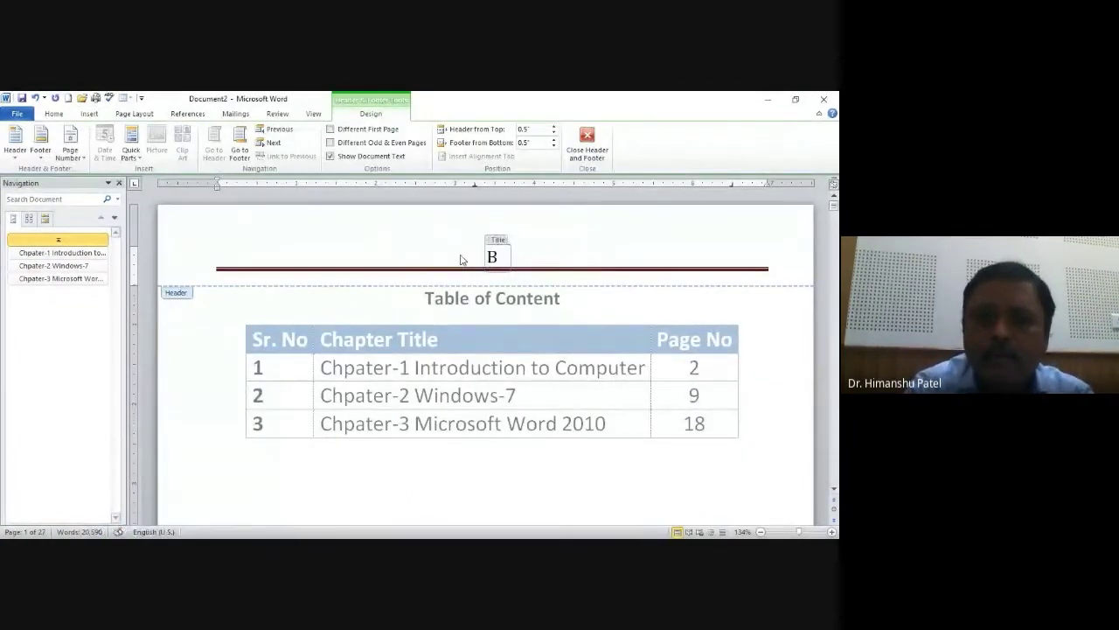
pyautogui.write('AOU')
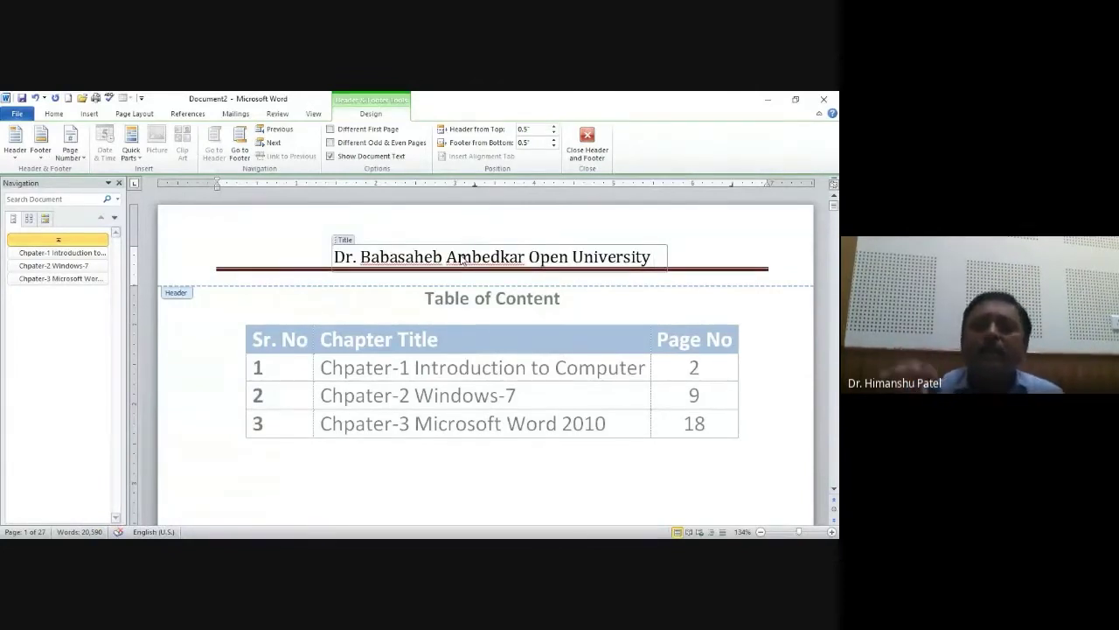
pyautogui.click(592, 135)
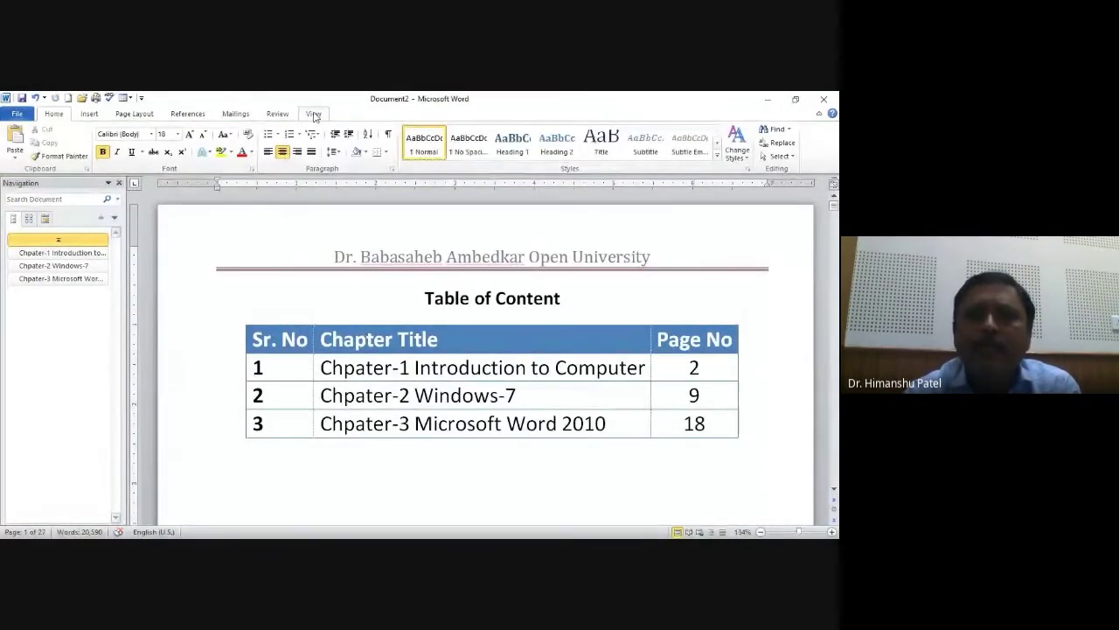
pyautogui.click(313, 113)
pyautogui.click(307, 146)
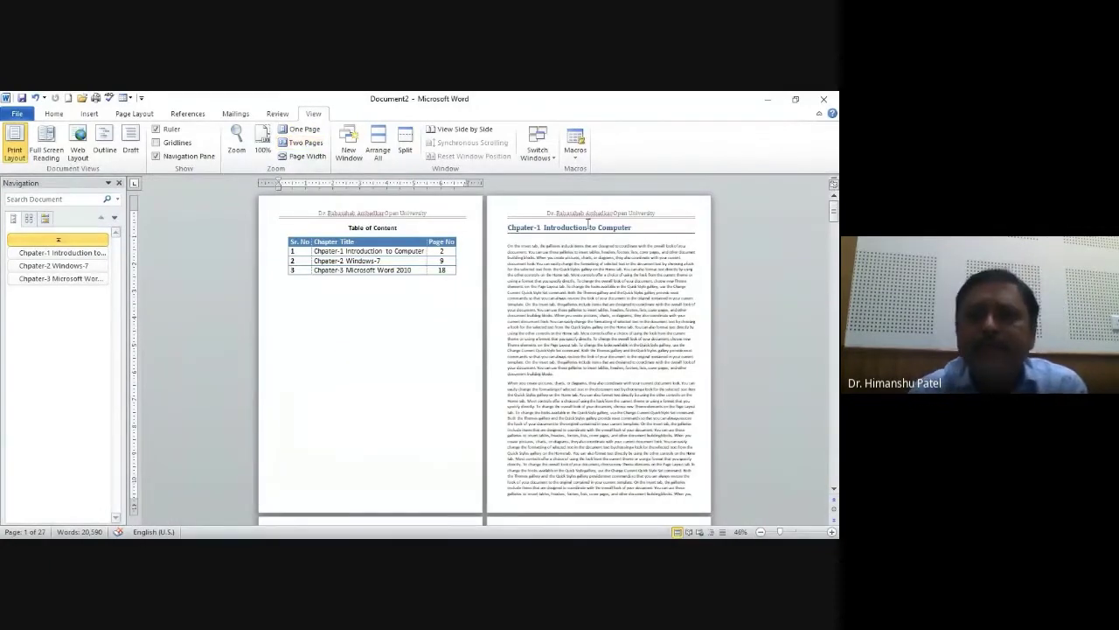
pyautogui.scroll(-5, 599, 224)
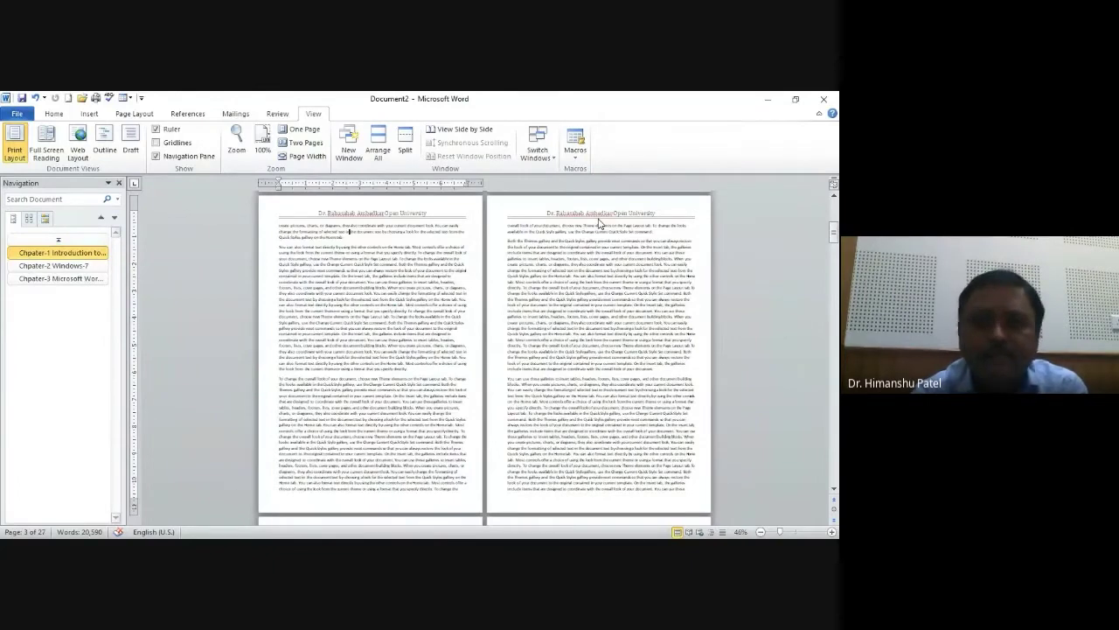
pyautogui.scroll(-5, 600, 224)
pyautogui.scroll(-5, 600, 224)
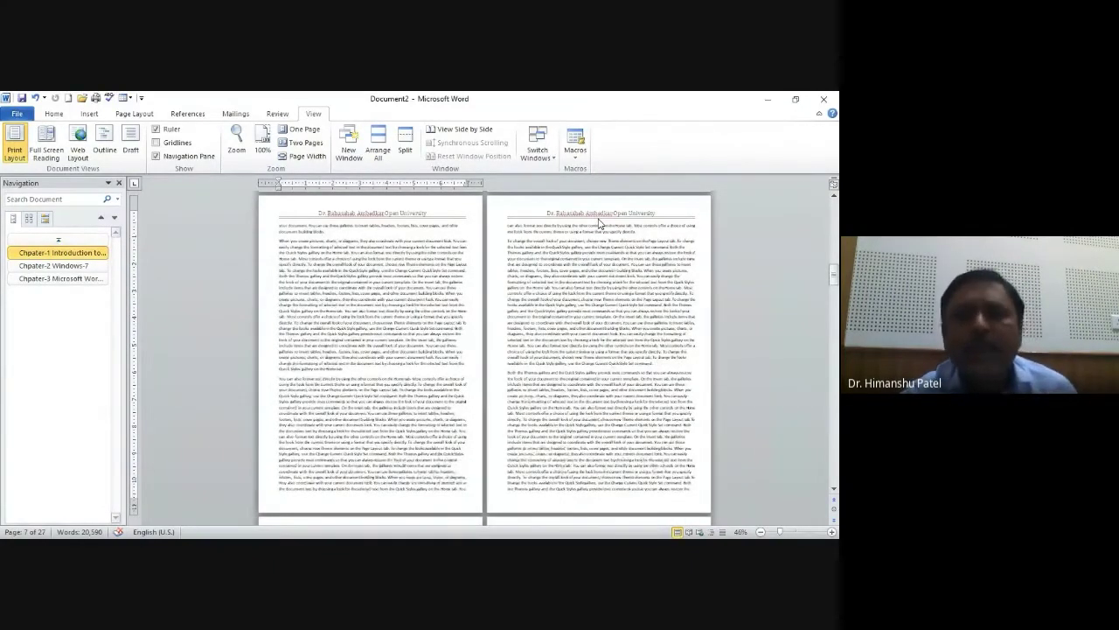
pyautogui.scroll(-5, 600, 224)
pyautogui.scroll(-3, 599, 224)
pyautogui.scroll(-3, 600, 224)
pyautogui.scroll(-3, 600, 224)
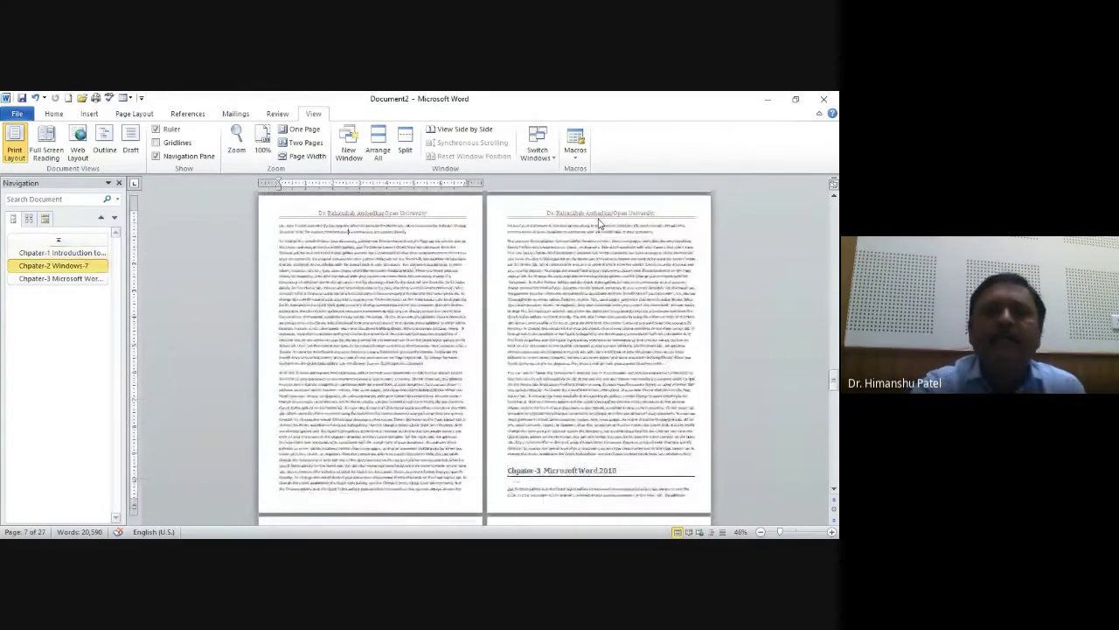
pyautogui.scroll(-3, 600, 224)
pyautogui.scroll(-3, 600, 224)
pyautogui.scroll(-3, 600, 224)
pyautogui.scroll(-3, 600, 223)
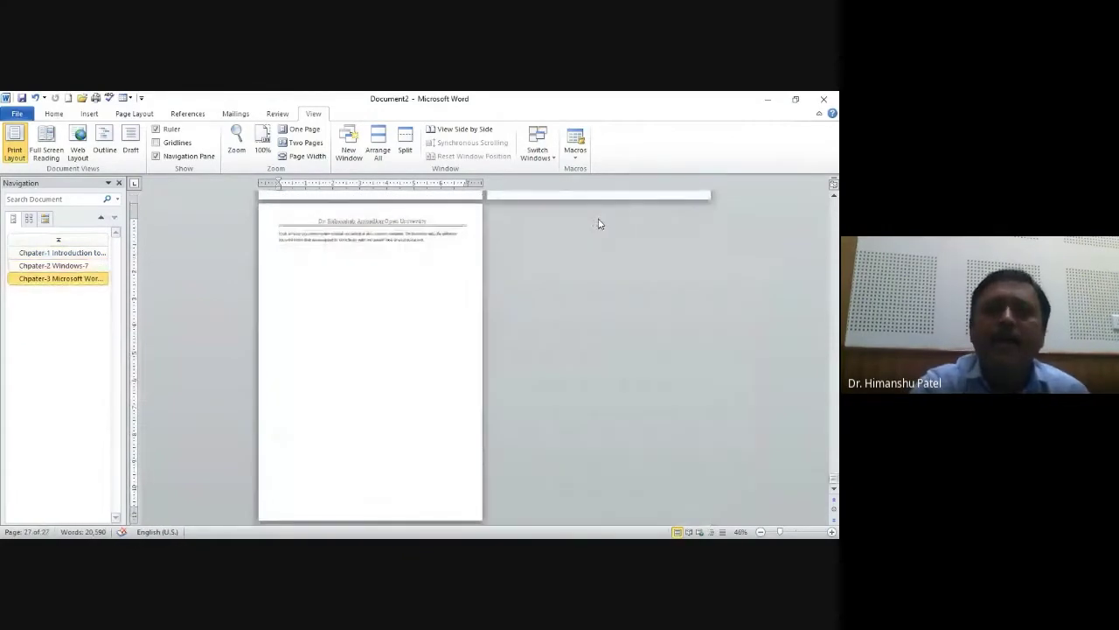
pyautogui.hotkey('ctrl', 'p')
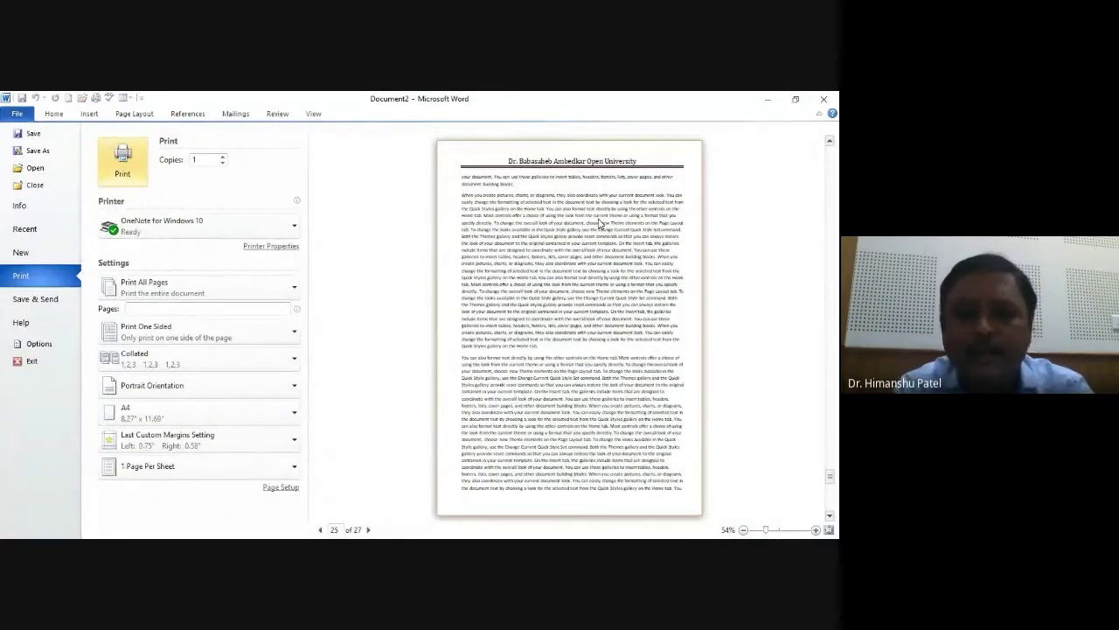
pyautogui.press('Escape')
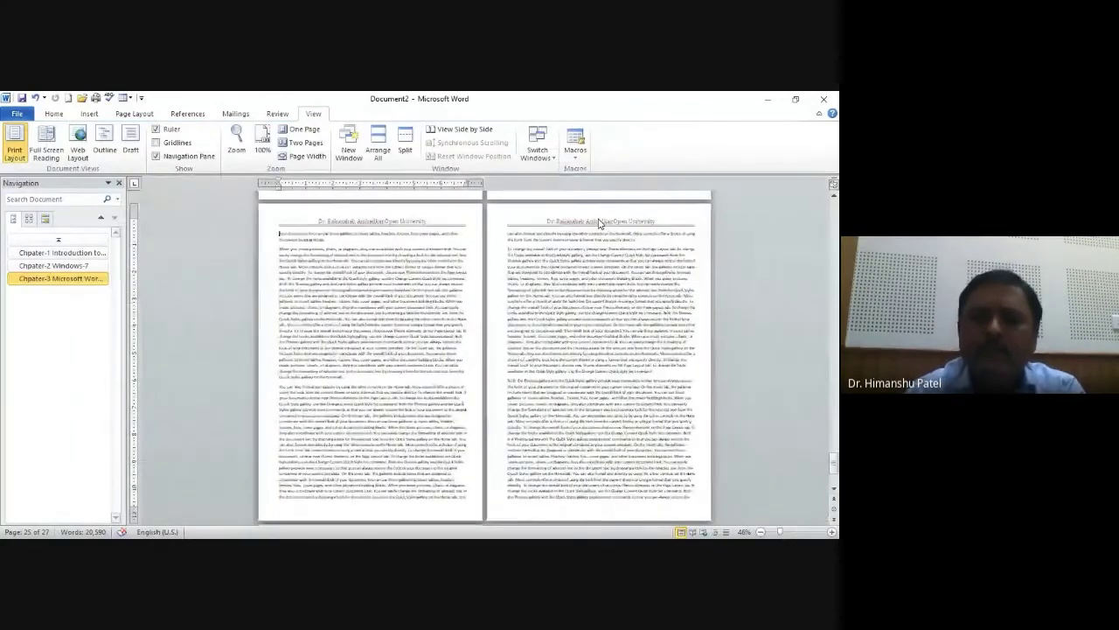
pyautogui.scroll(-3, 600, 224)
pyautogui.scroll(20, 599, 223)
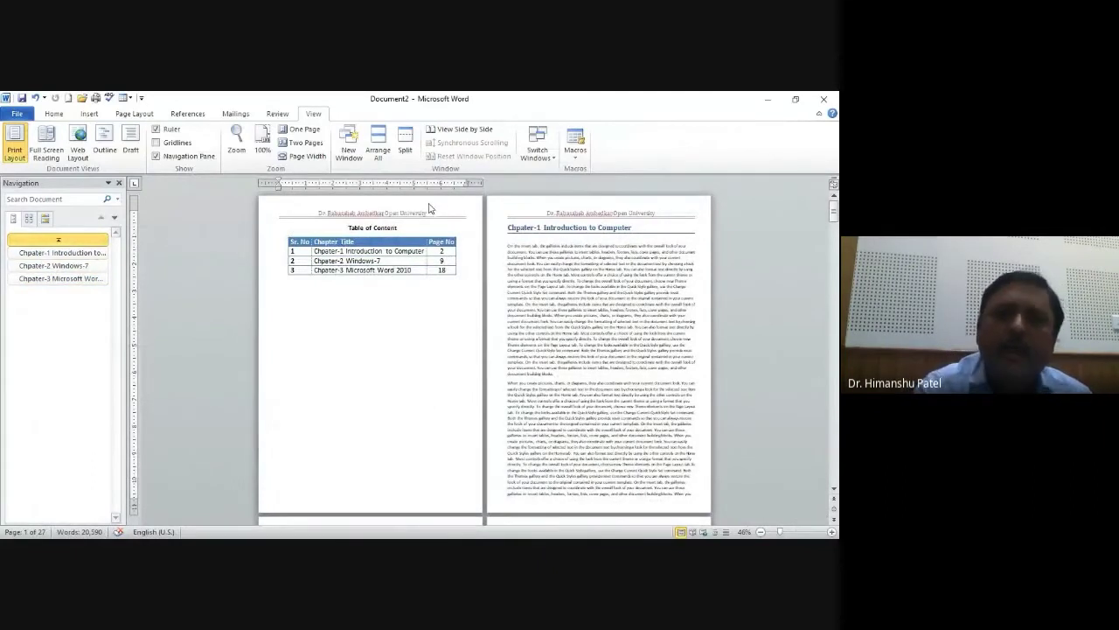
pyautogui.click(310, 161)
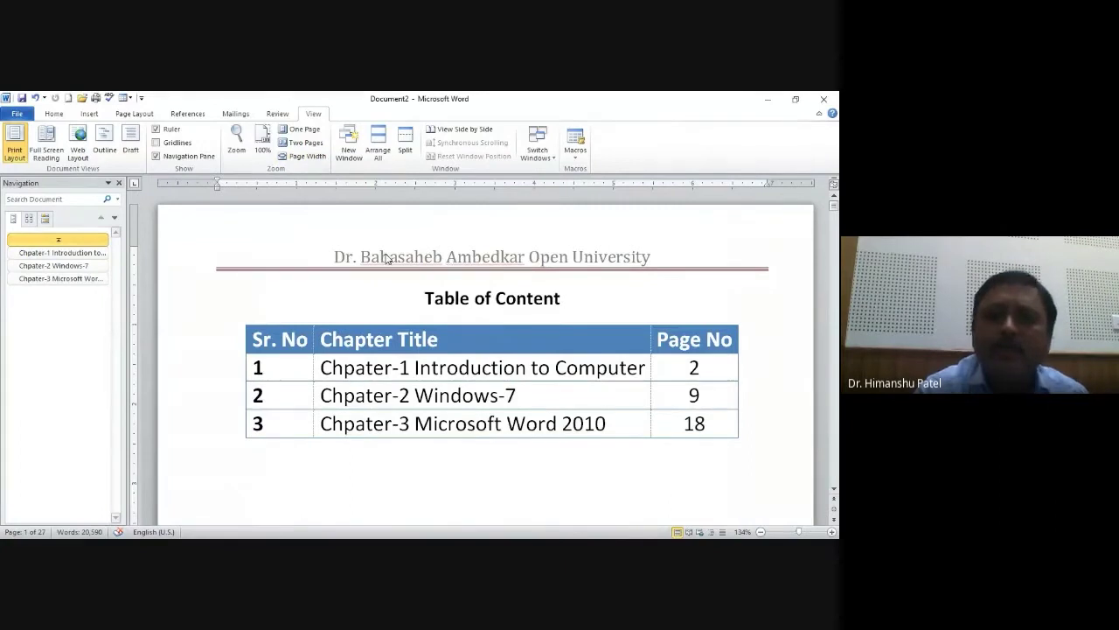
# Reopen the header for editing and delete the university title text and its empty Title box.
pyautogui.click(94, 114)
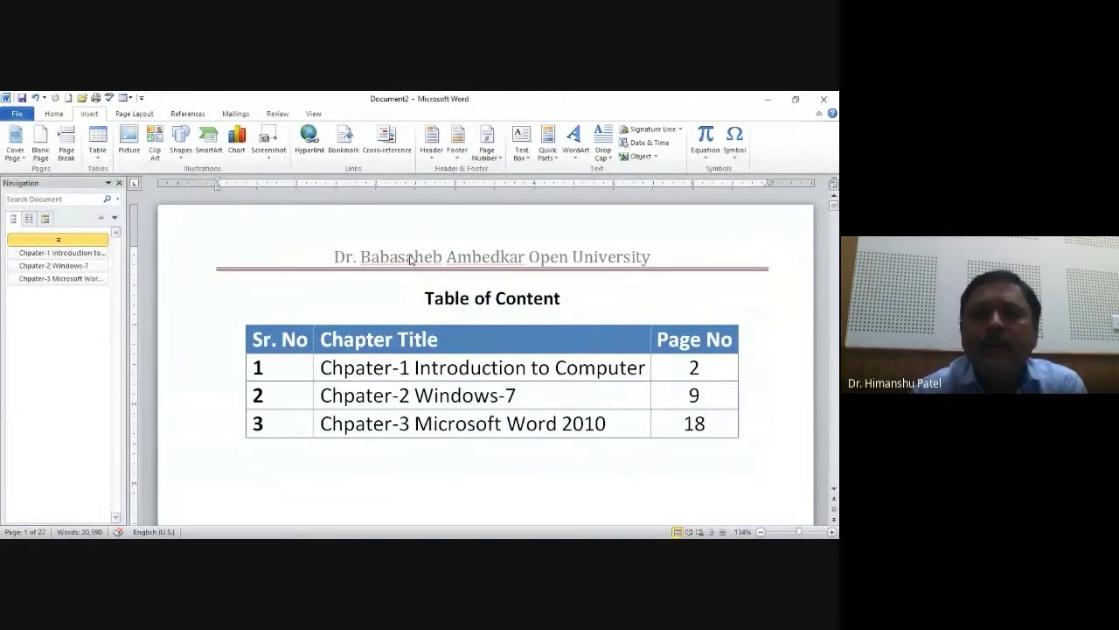
pyautogui.doubleClick(411, 259)
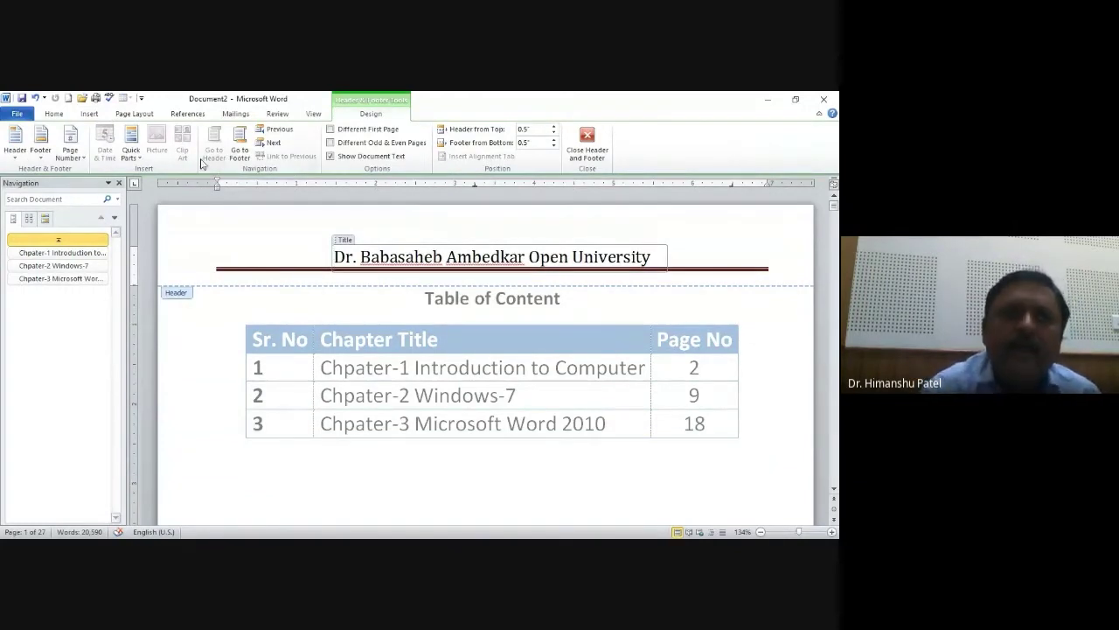
pyautogui.click(16, 153)
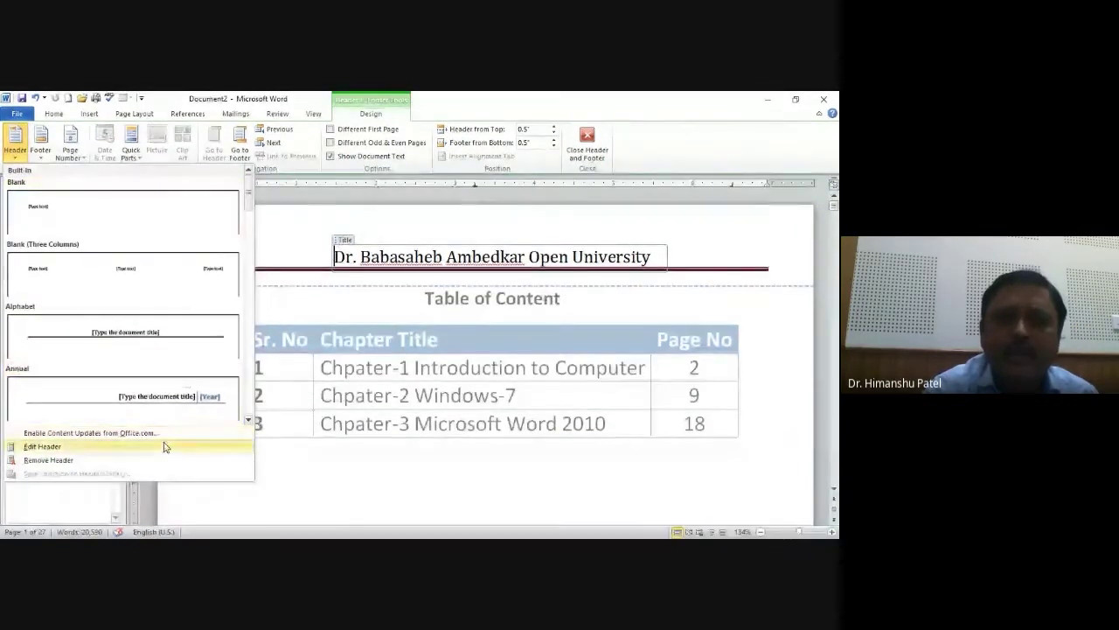
pyautogui.click(164, 447)
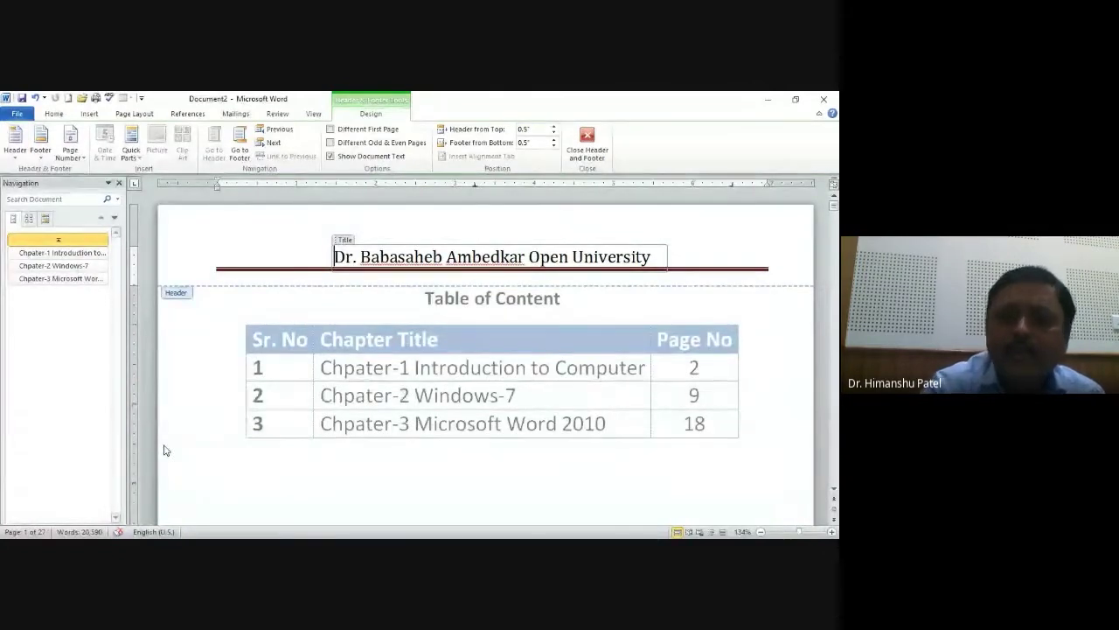
pyautogui.press('Delete')
pyautogui.press('Delete')
pyautogui.press('Delete')
pyautogui.press('Delete')
pyautogui.press('Delete')
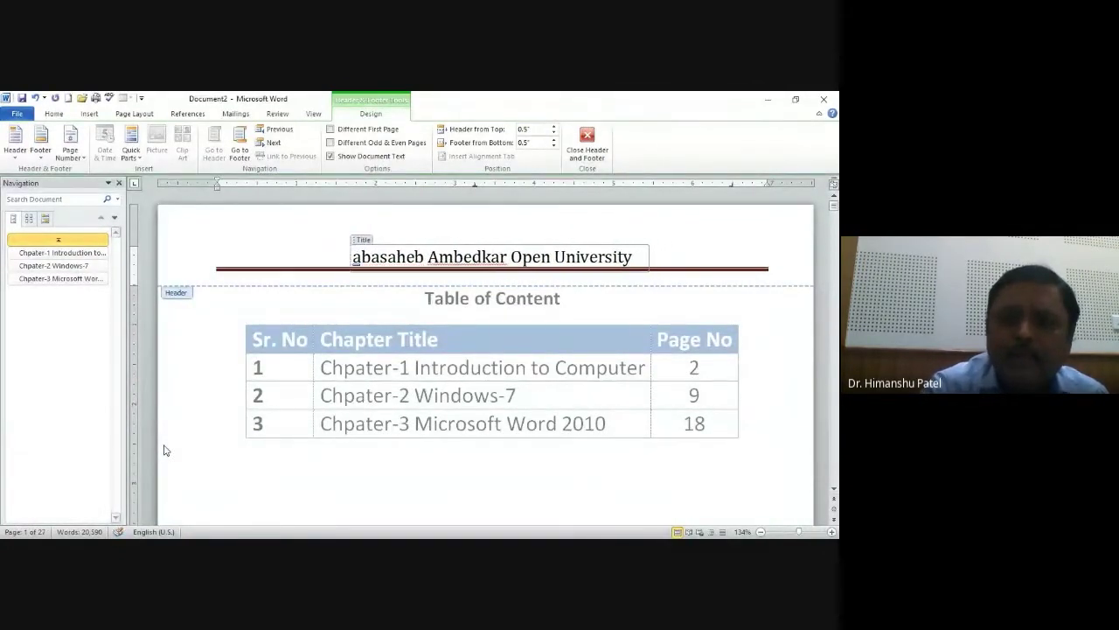
pyautogui.press('Delete')
pyautogui.press('Delete')
pyautogui.press('Delete')
pyautogui.press('Delete')
pyautogui.press('Delete')
pyautogui.press('Delete')
pyautogui.press('Delete')
pyautogui.press('Delete')
pyautogui.press('Delete')
pyautogui.press('Delete')
pyautogui.press('Delete')
pyautogui.press('Delete')
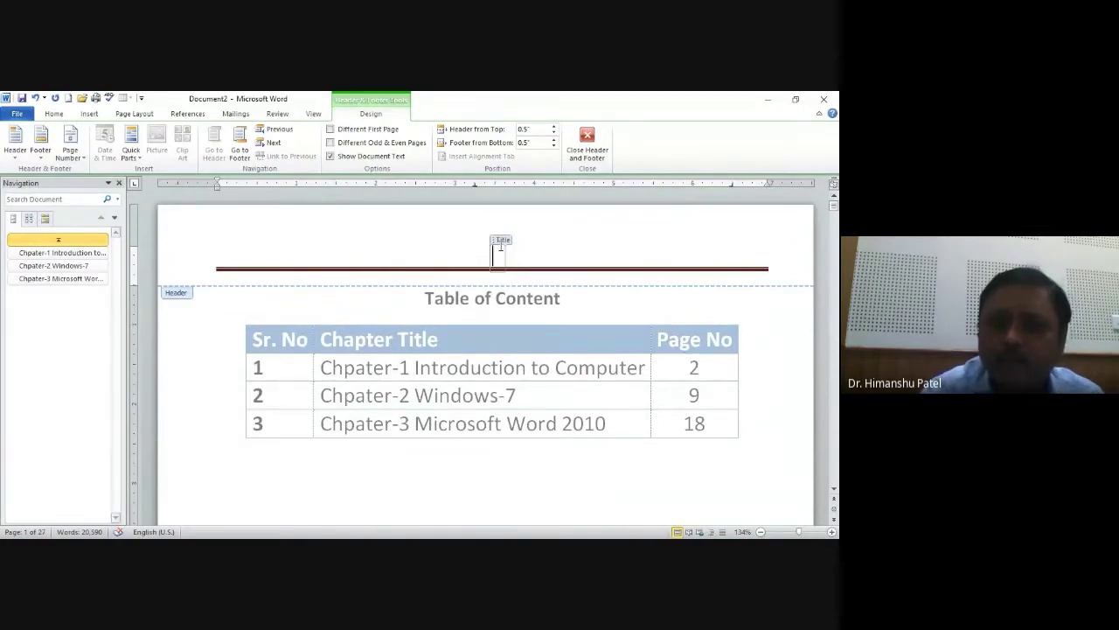
pyautogui.press('Delete')
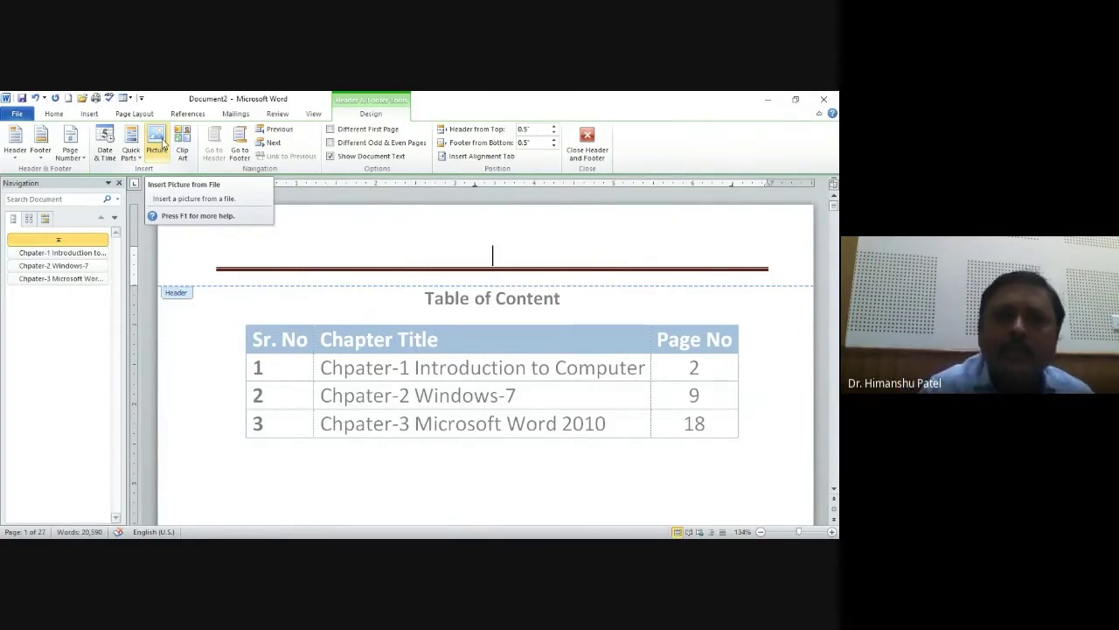
# Insert the BAOU_new logo 02 picture into the header, shrink it, and left-align it.
pyautogui.click(163, 143)
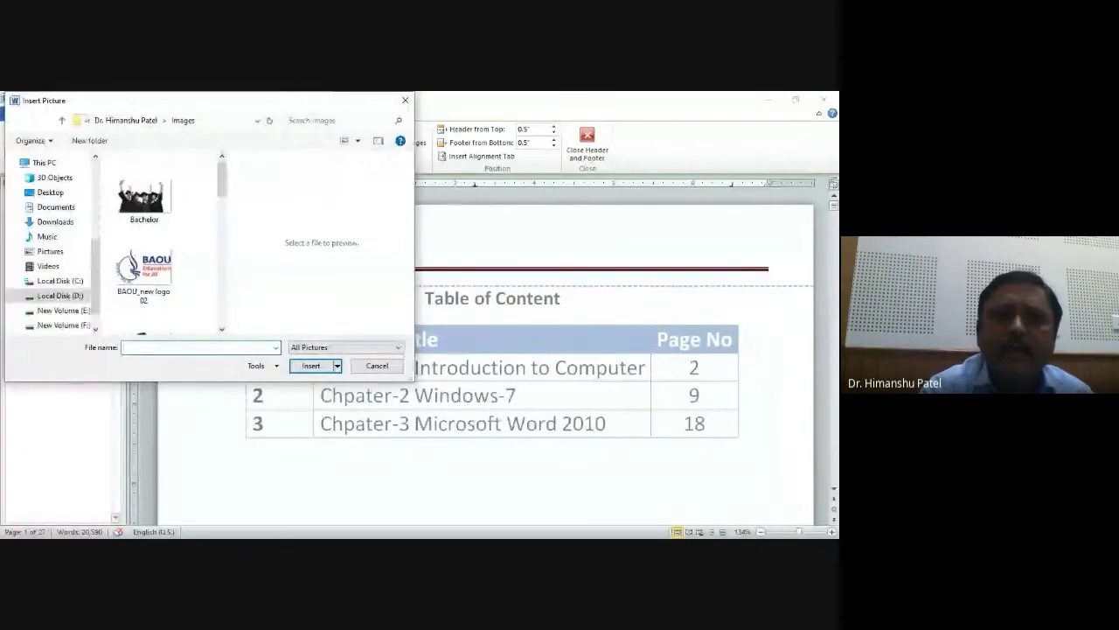
pyautogui.click(144, 267)
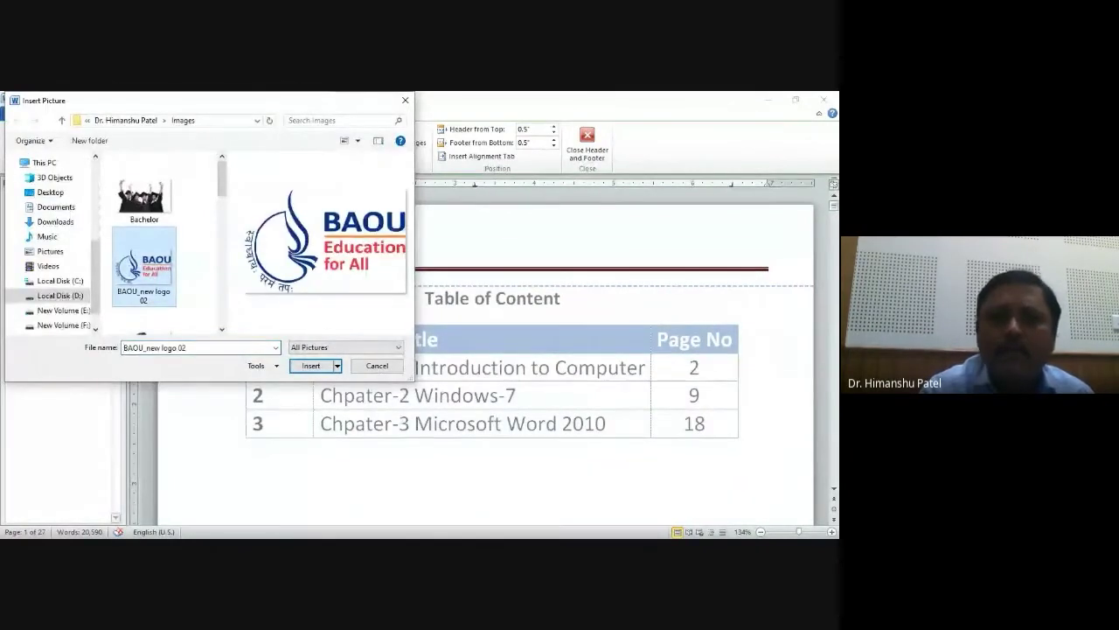
pyautogui.click(307, 367)
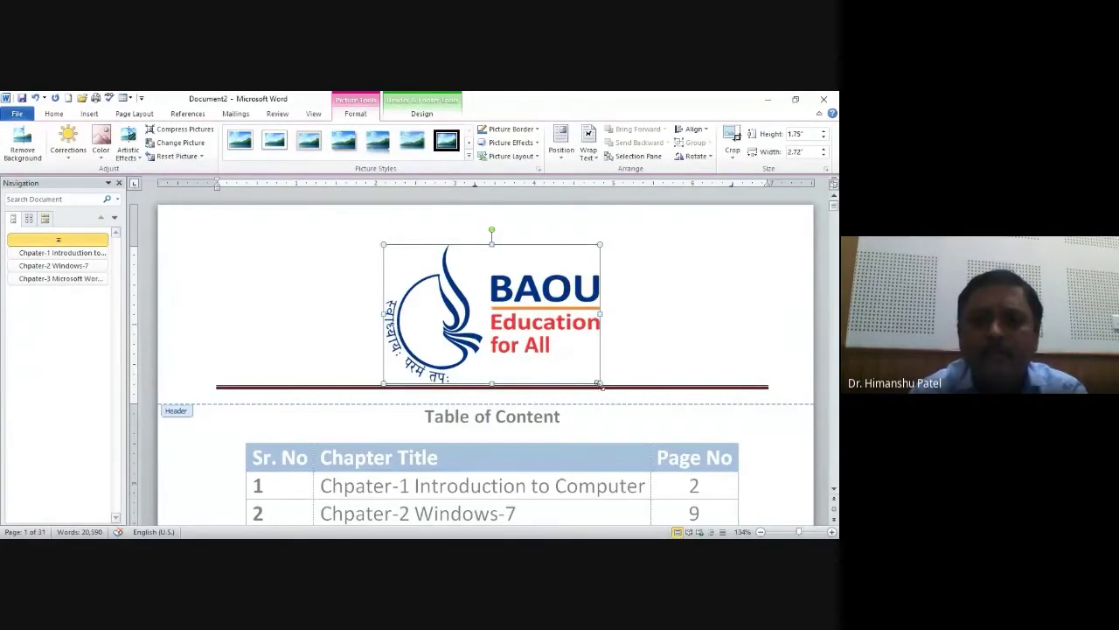
pyautogui.moveTo(599, 385); pyautogui.dragTo(424, 298)
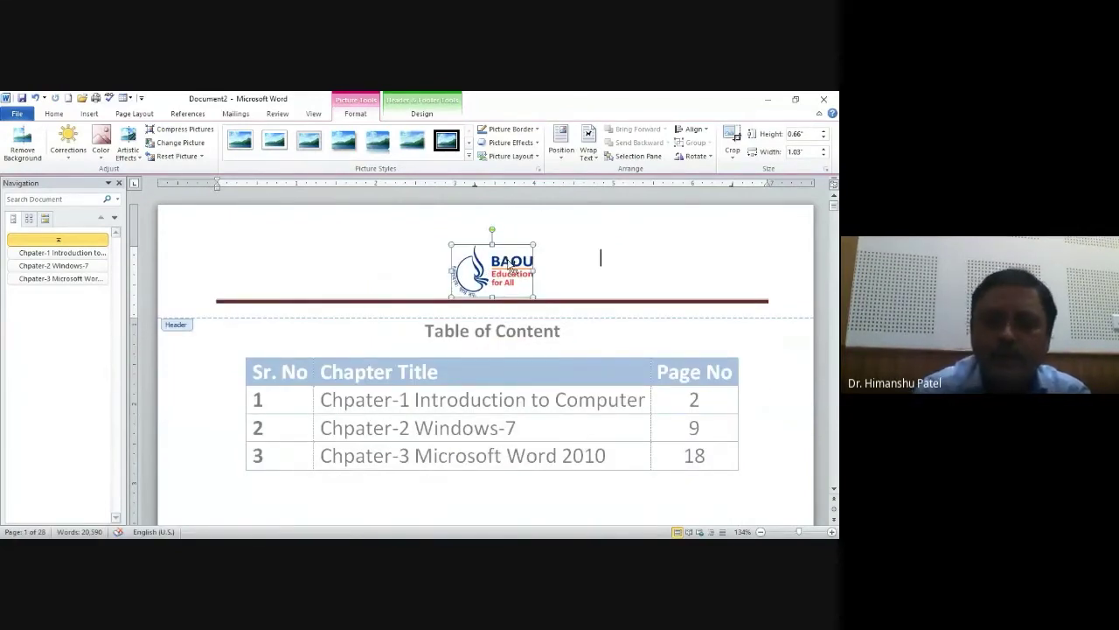
pyautogui.hotkey('ctrl', 'l')
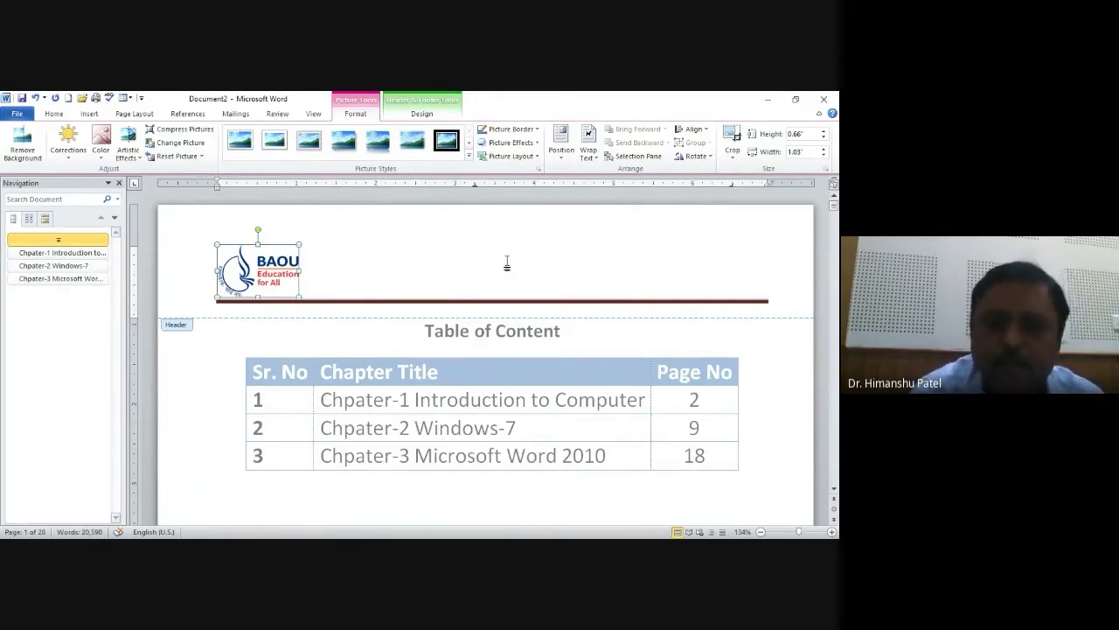
pyautogui.click(432, 280)
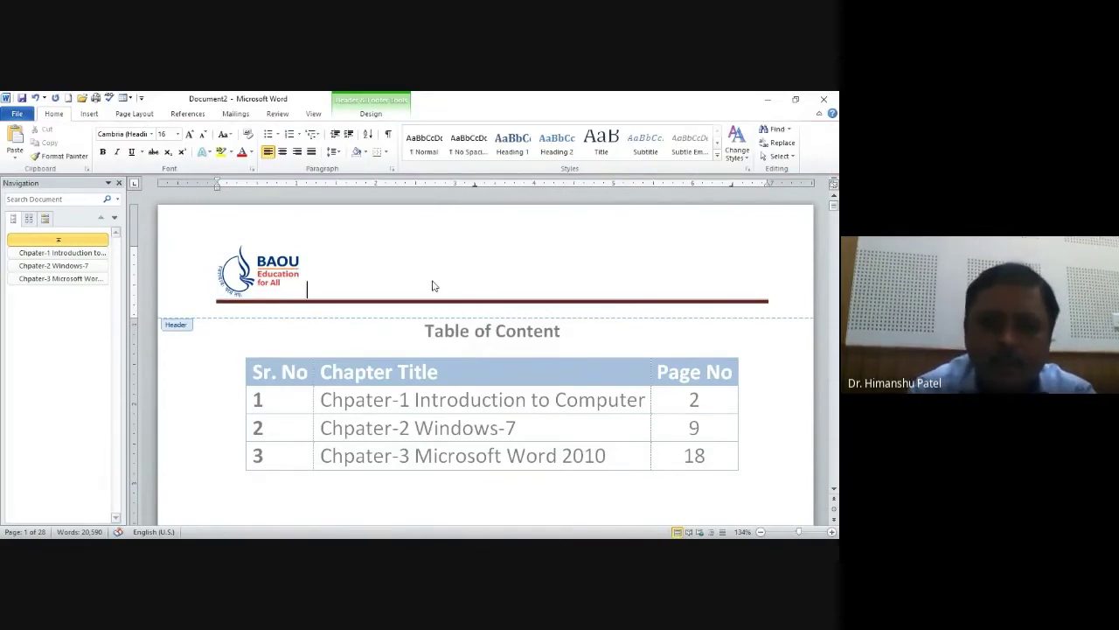
# Type 'Dr. Babasaheb Ambedkar Open University' beside the logo and enlarge it to 22 pt.
pyautogui.write('Dr')
pyautogui.press('BackSpace')
pyautogui.write('B')
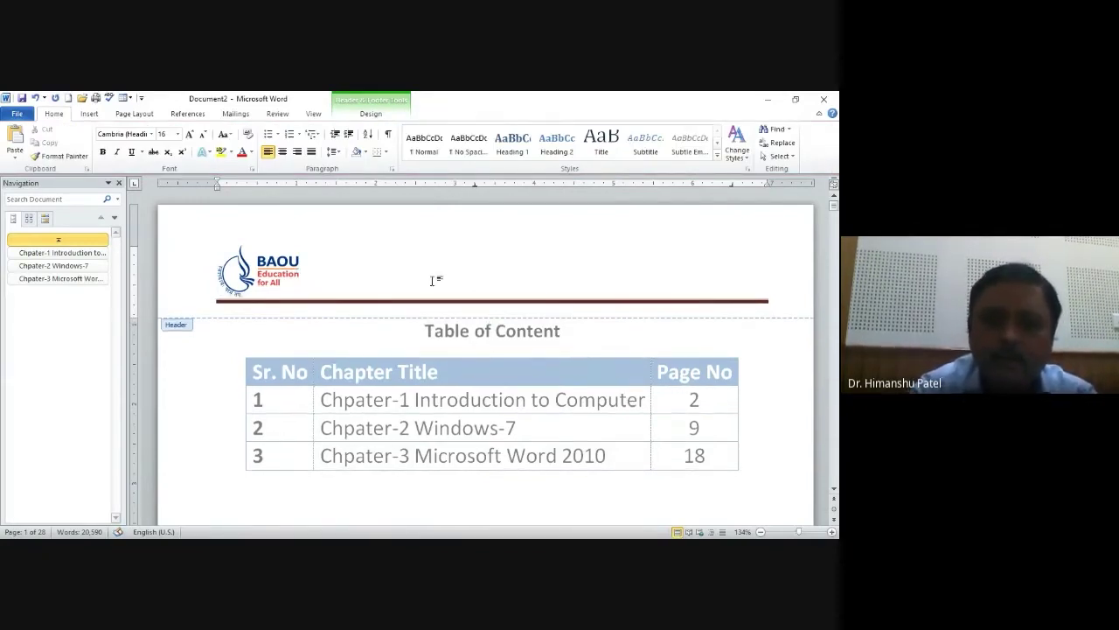
pyautogui.write('Ambedkar Open University')
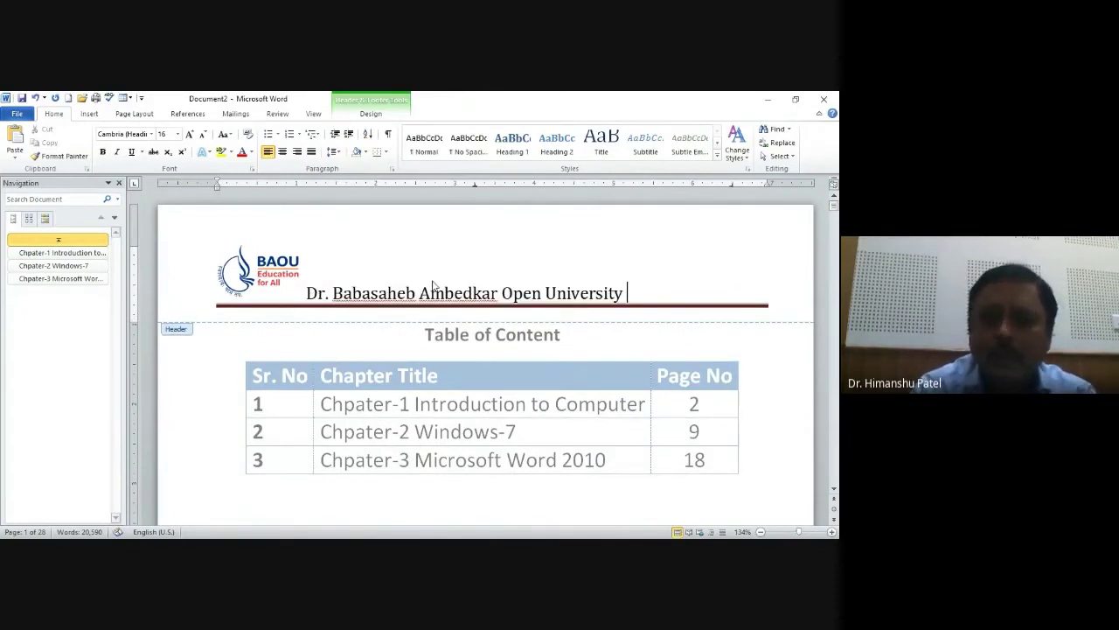
pyautogui.tripleClick(432, 286)
pyautogui.click(432, 280)
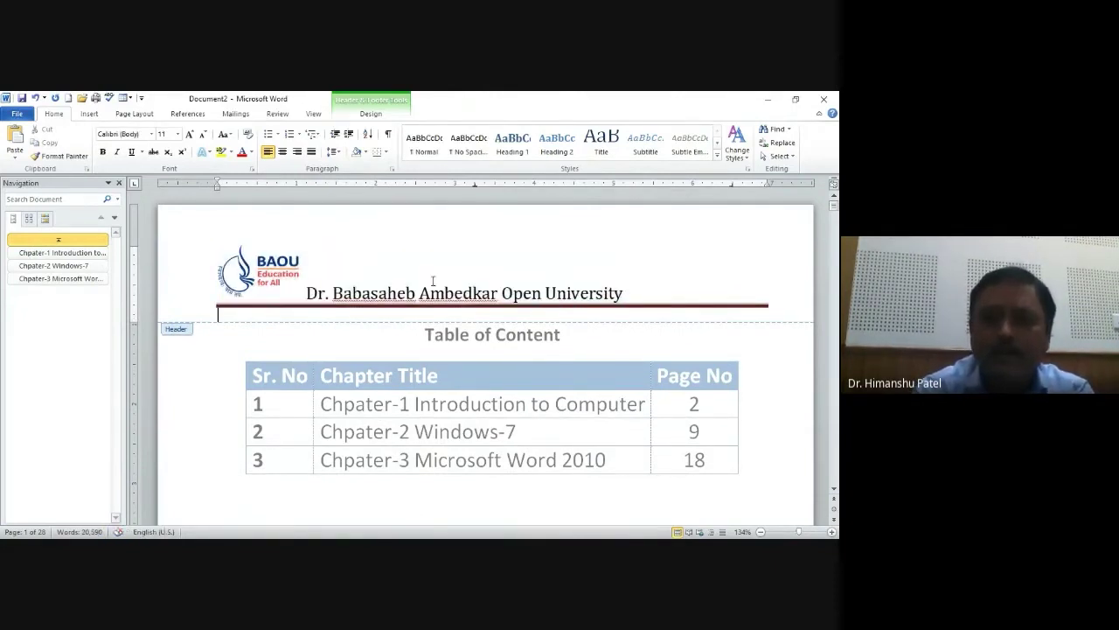
pyautogui.hotkey('shift', 'End')
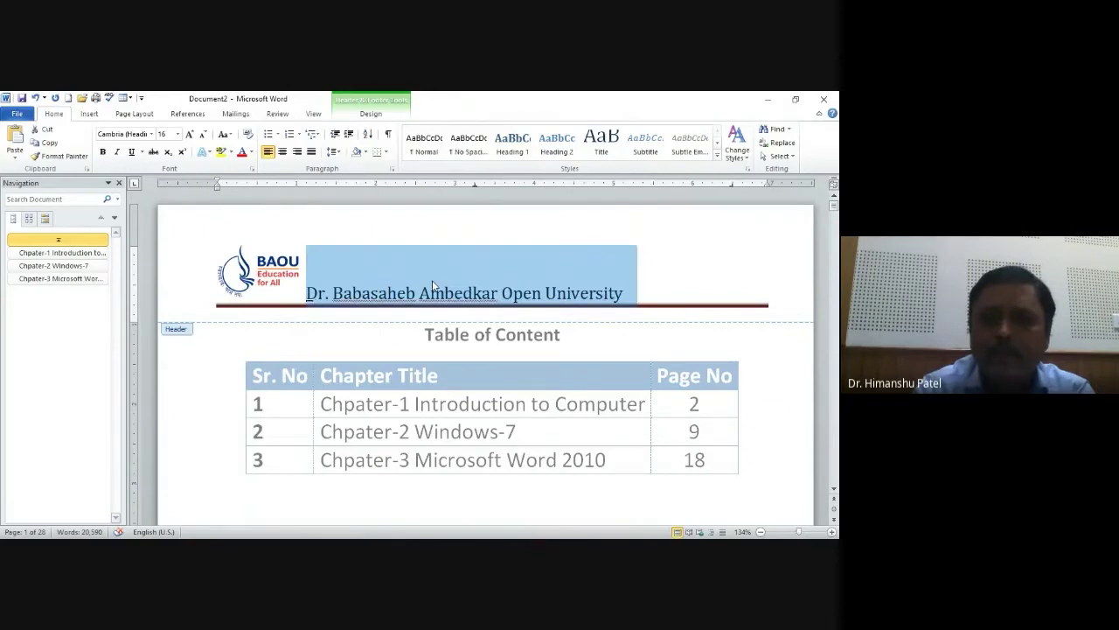
pyautogui.hotkey('ctrl', 'shift', '.')
pyautogui.hotkey('ctrl', 'shift', '.')
pyautogui.hotkey('ctrl', 'shift', '.')
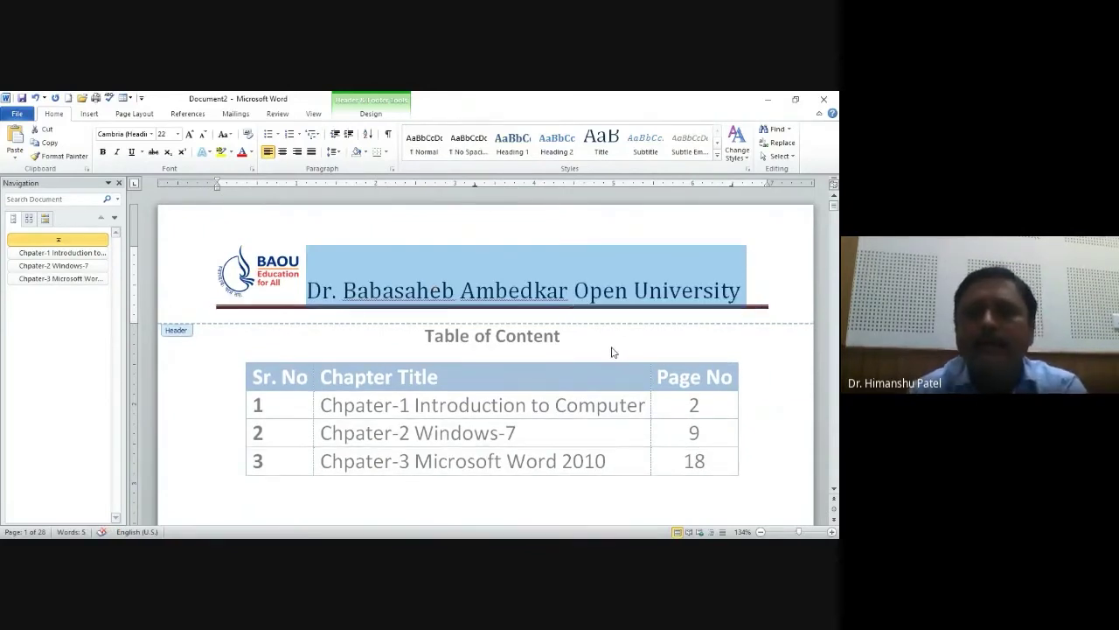
pyautogui.click(519, 288)
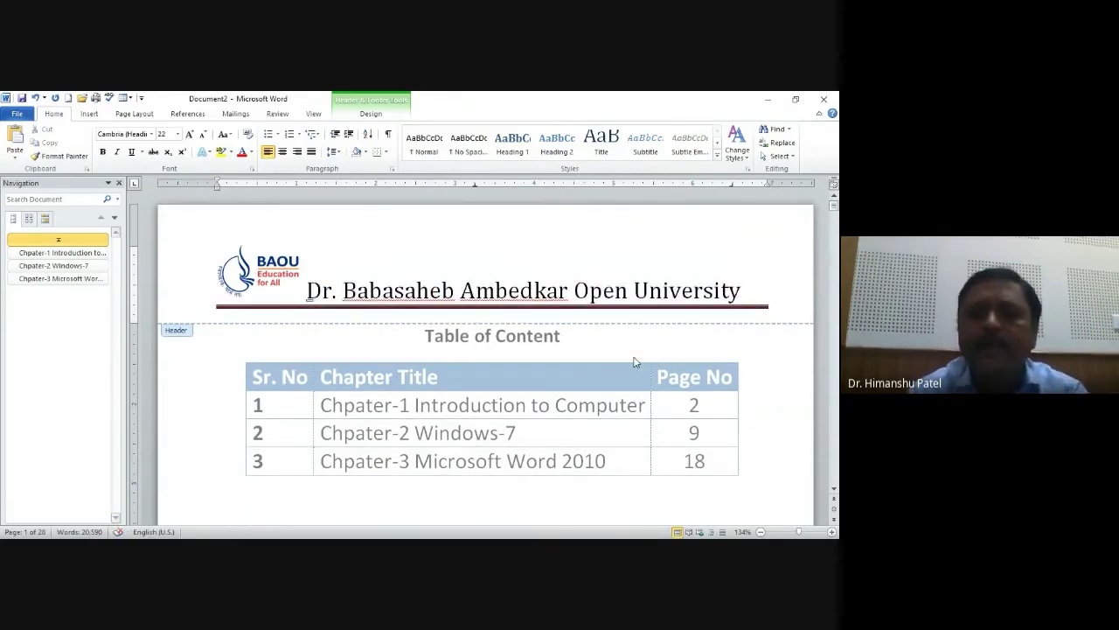
# Leave the header, move to the Chapter-1 page, and switch to its footer for editing.
pyautogui.press('Escape')
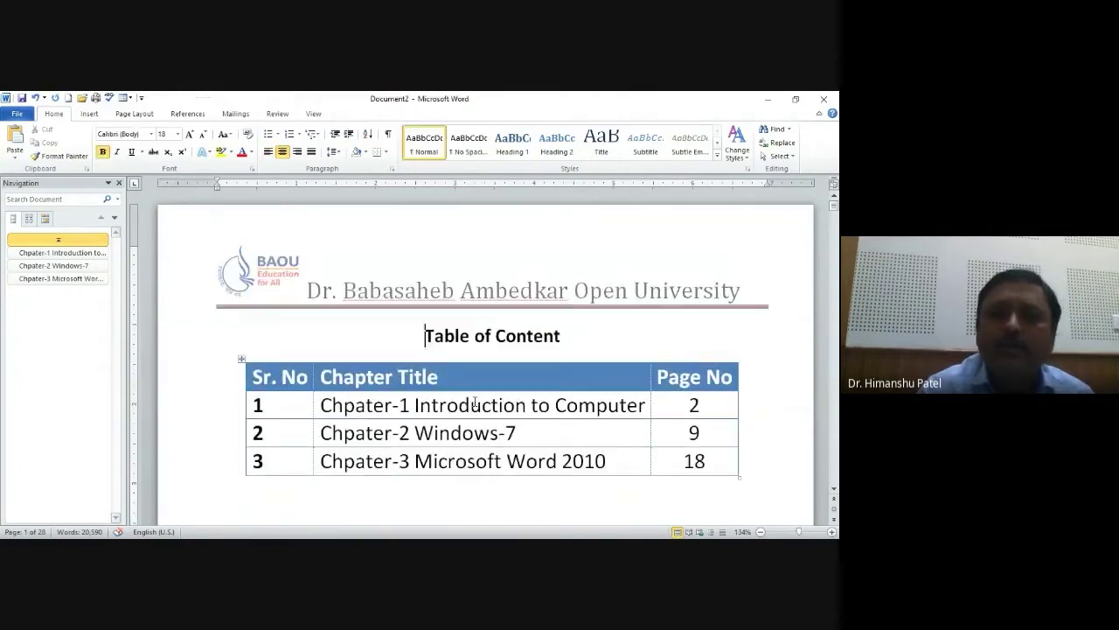
pyautogui.hotkey('ctrl', 'Return')
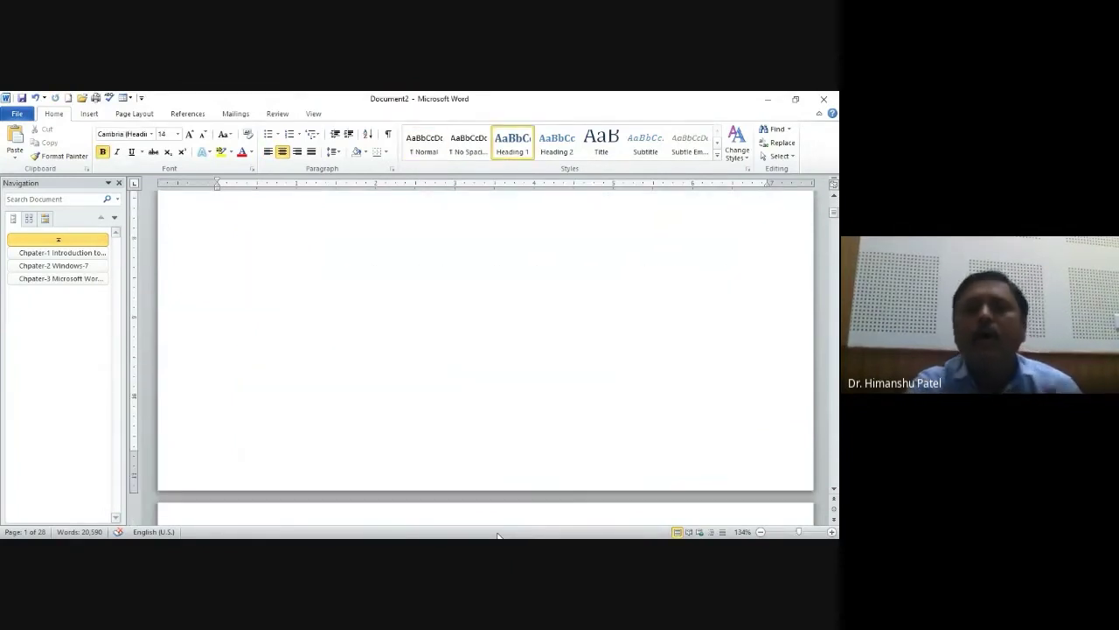
pyautogui.press('Down')
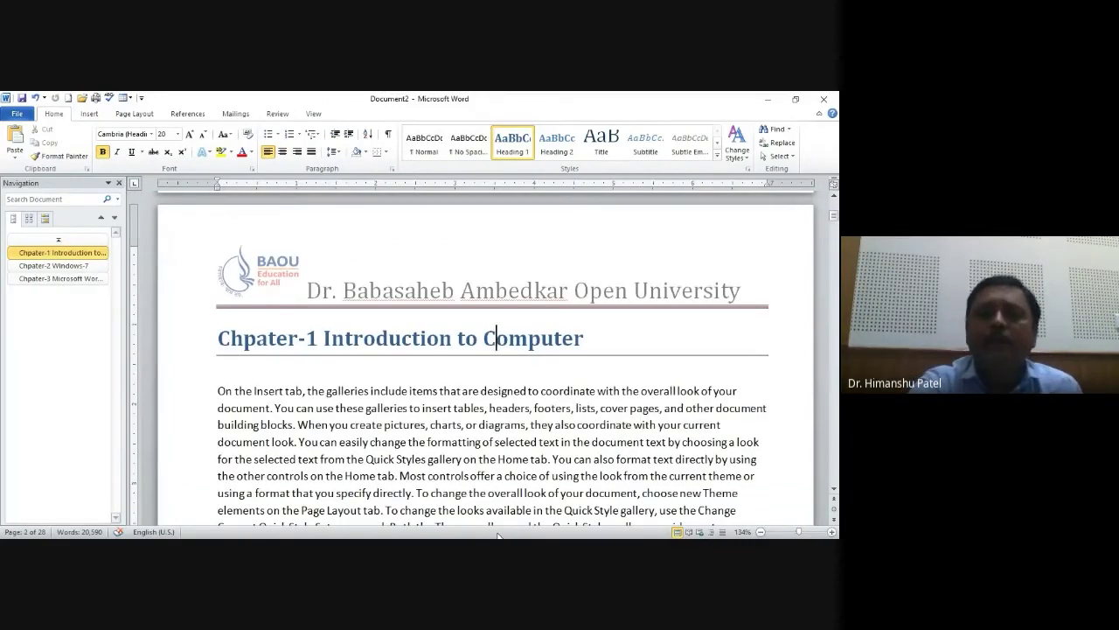
pyautogui.doubleClick(323, 290)
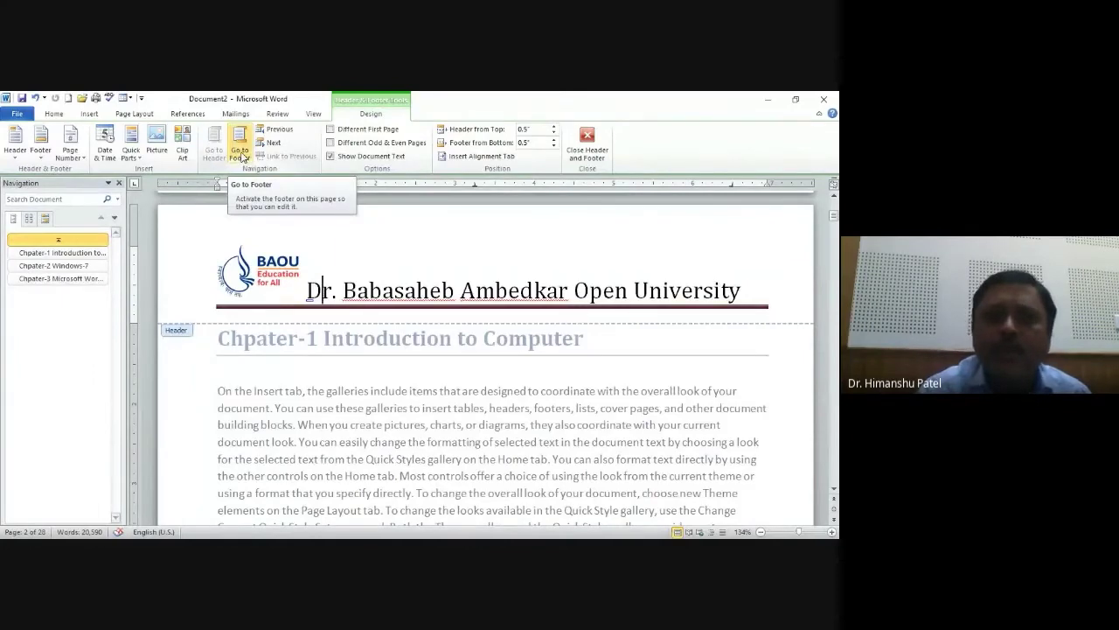
pyautogui.click(243, 157)
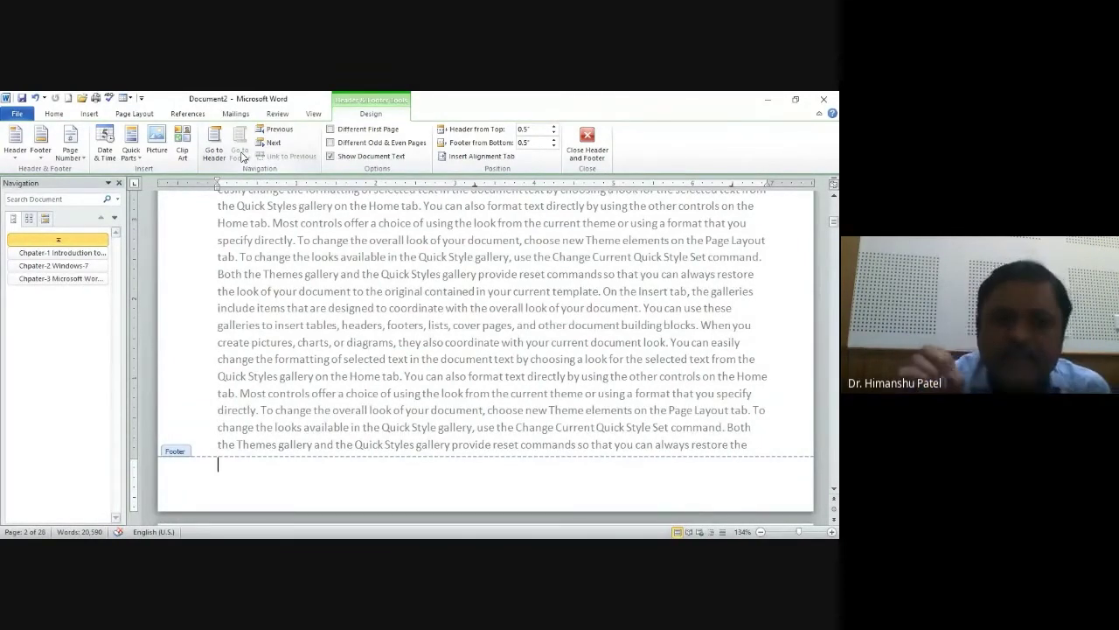
pyautogui.click(79, 160)
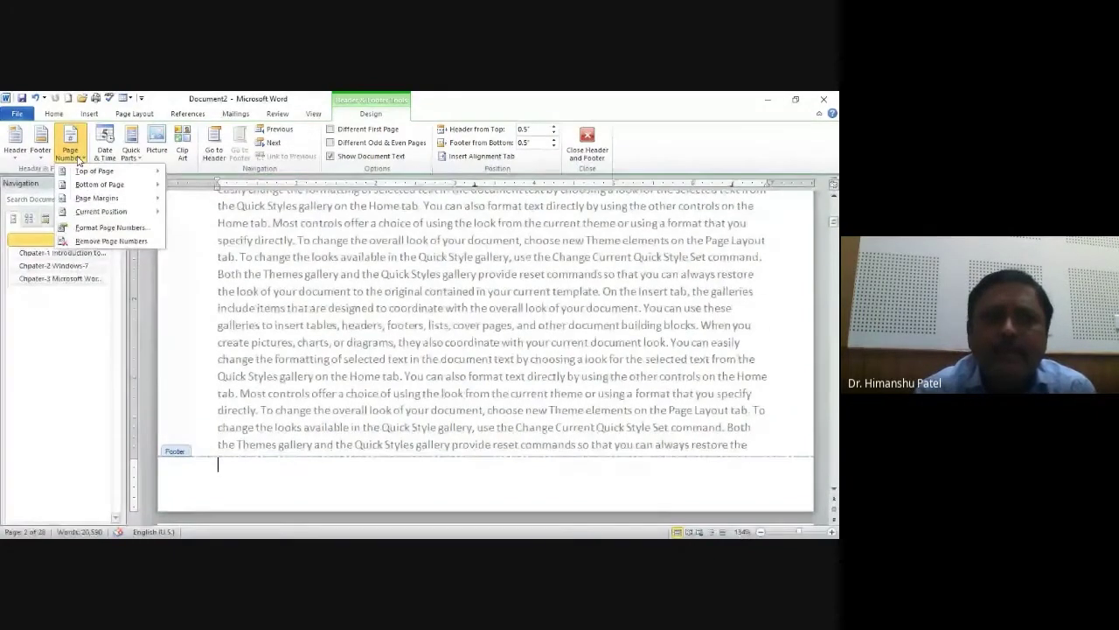
pyautogui.moveTo(91, 169)
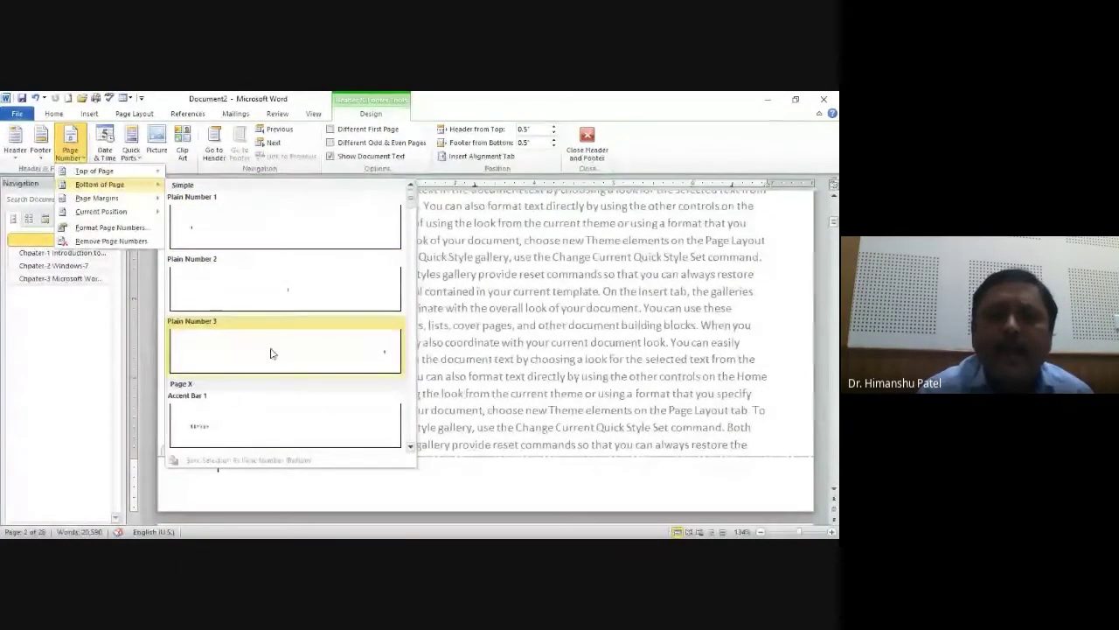
pyautogui.click(280, 425)
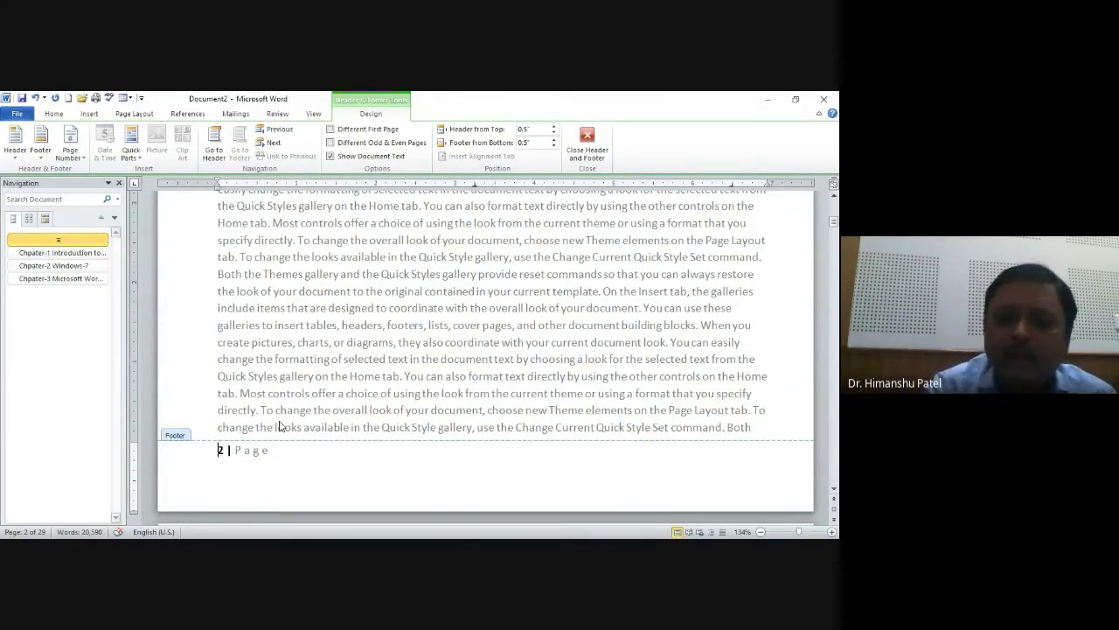
pyautogui.hotkey('ctrl', 'a')
pyautogui.press('Delete')
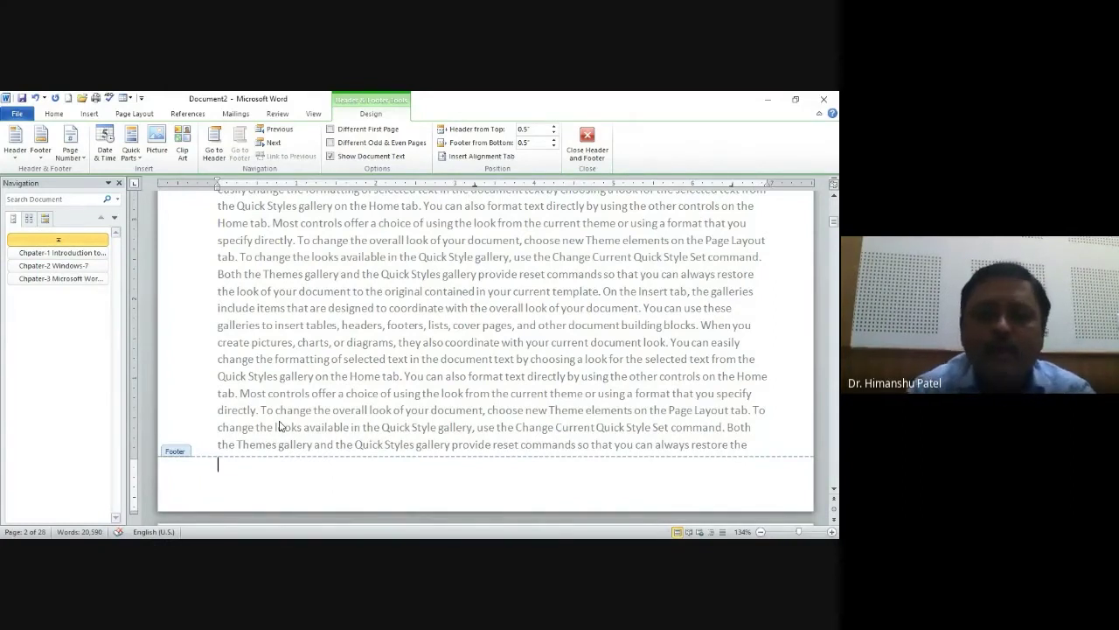
pyautogui.write('Page')
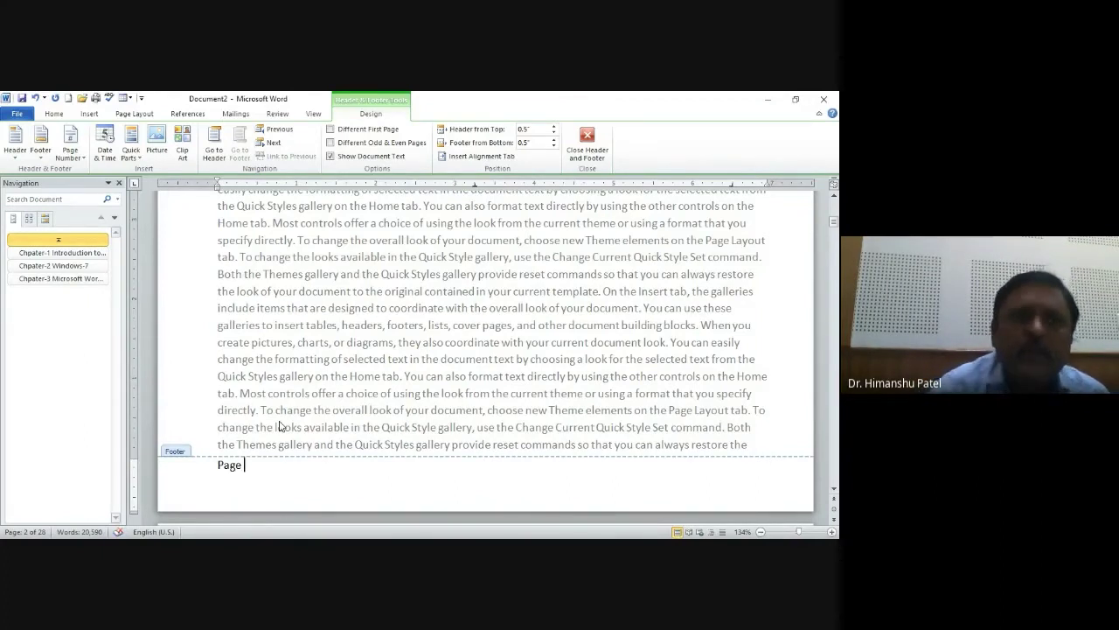
# Insert a Page field in 1, 2, 3 format into the footer, followed by ' of'.
pyautogui.click(133, 157)
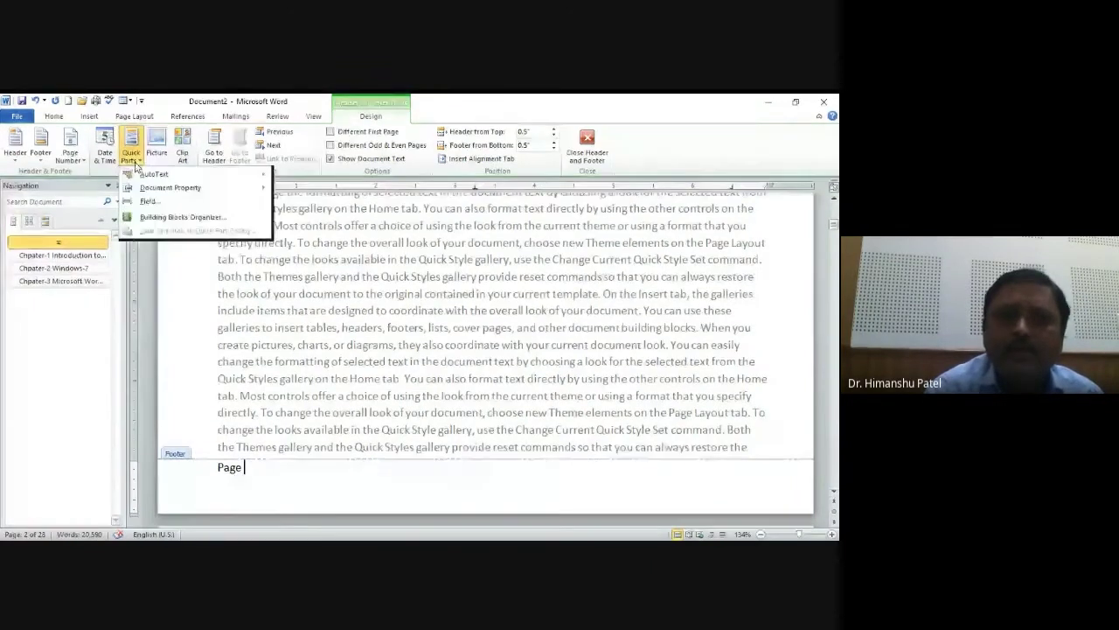
pyautogui.moveTo(150, 172)
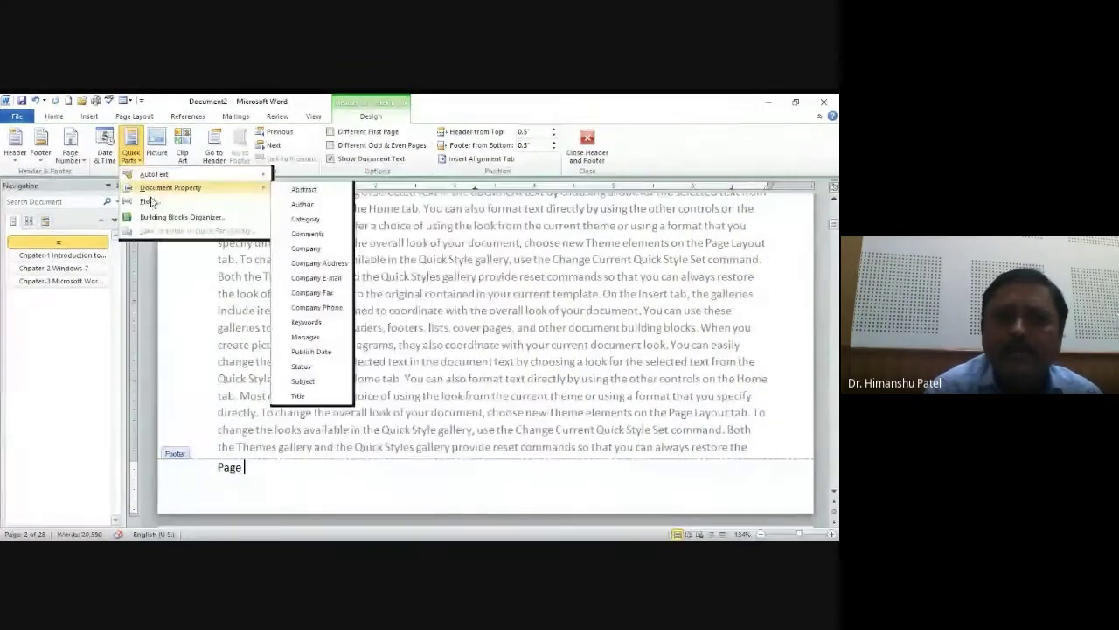
pyautogui.click(147, 199)
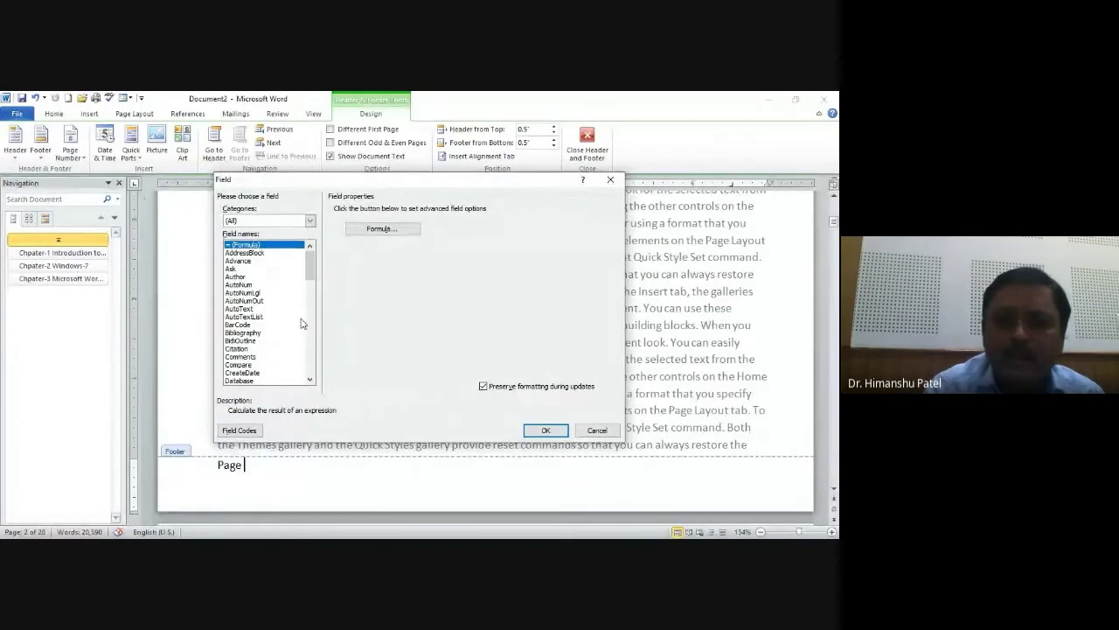
pyautogui.press('p')
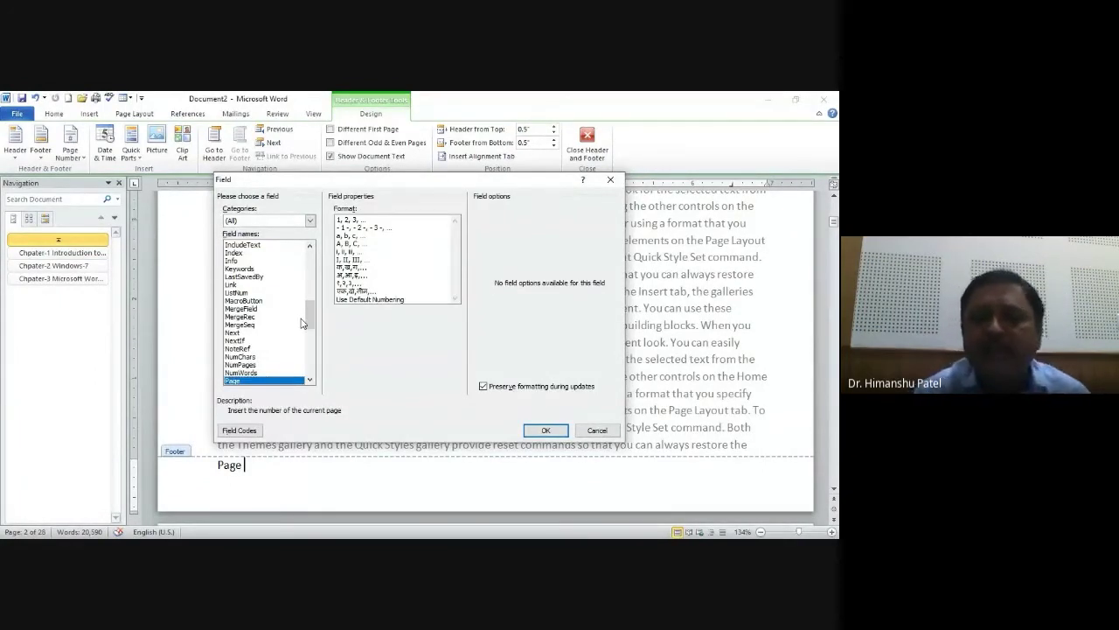
pyautogui.click(354, 221)
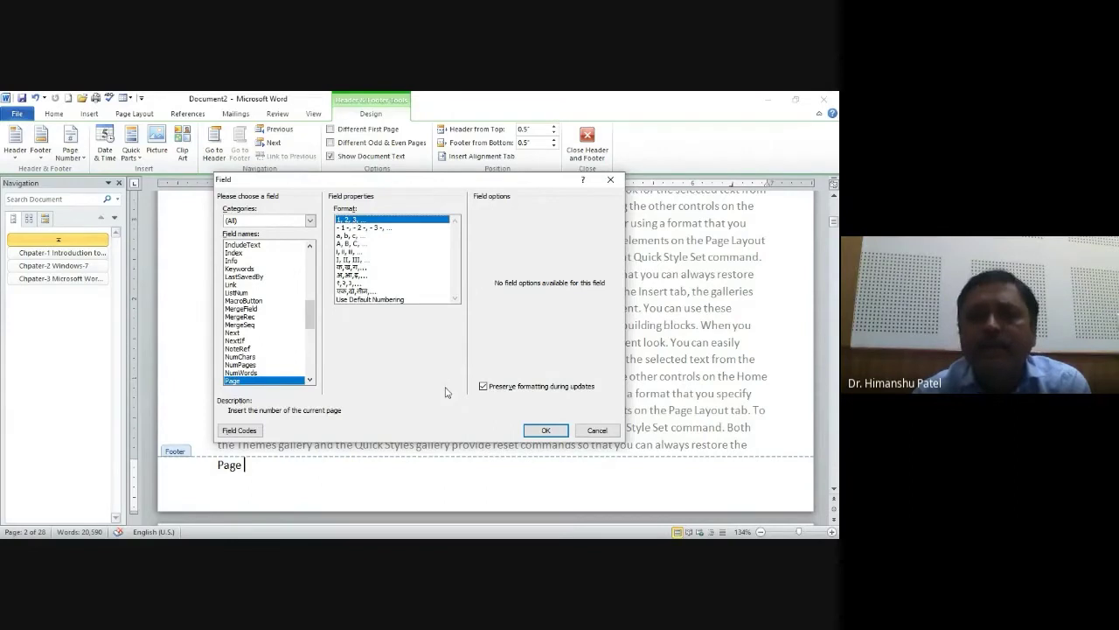
pyautogui.click(559, 432)
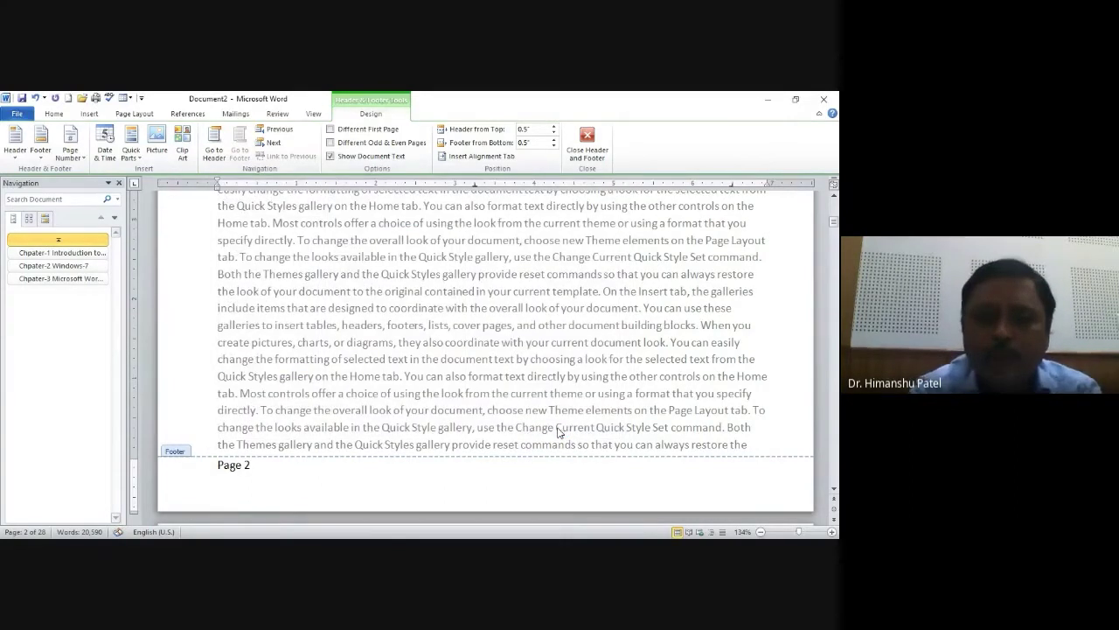
pyautogui.write(' of')
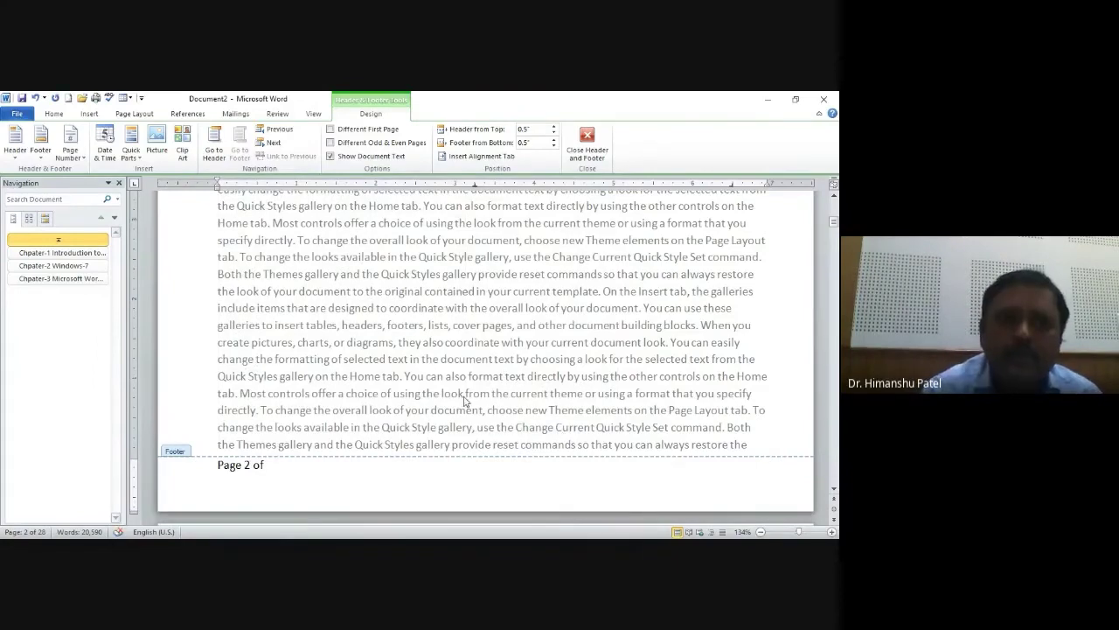
# Add a NumPages field showing 28 after 'of', then close footer editing.
pyautogui.click(132, 154)
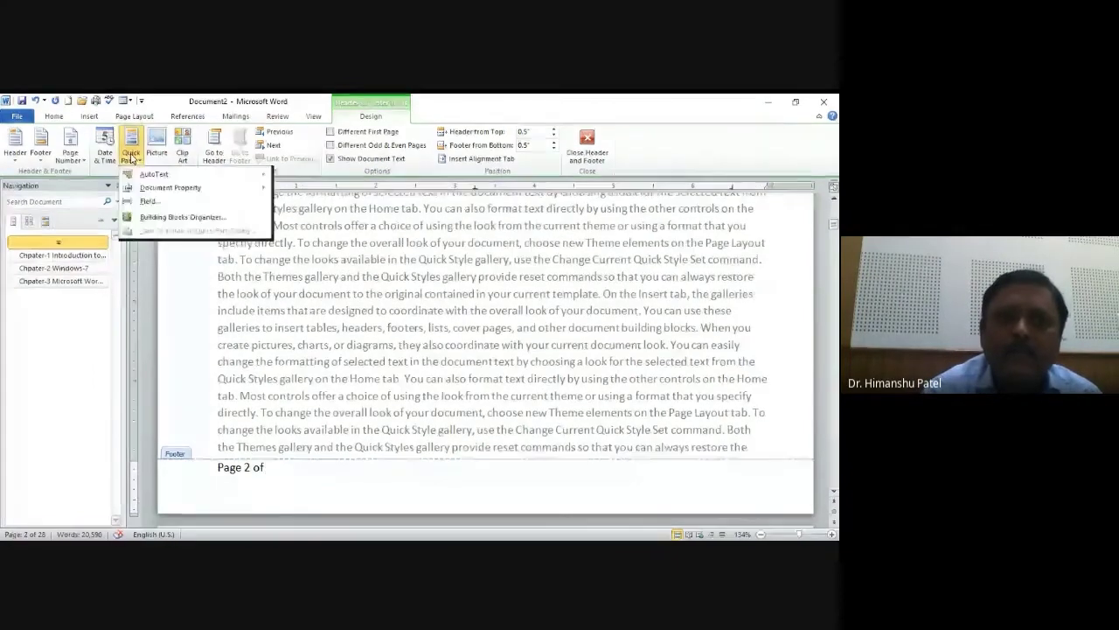
pyautogui.click(156, 200)
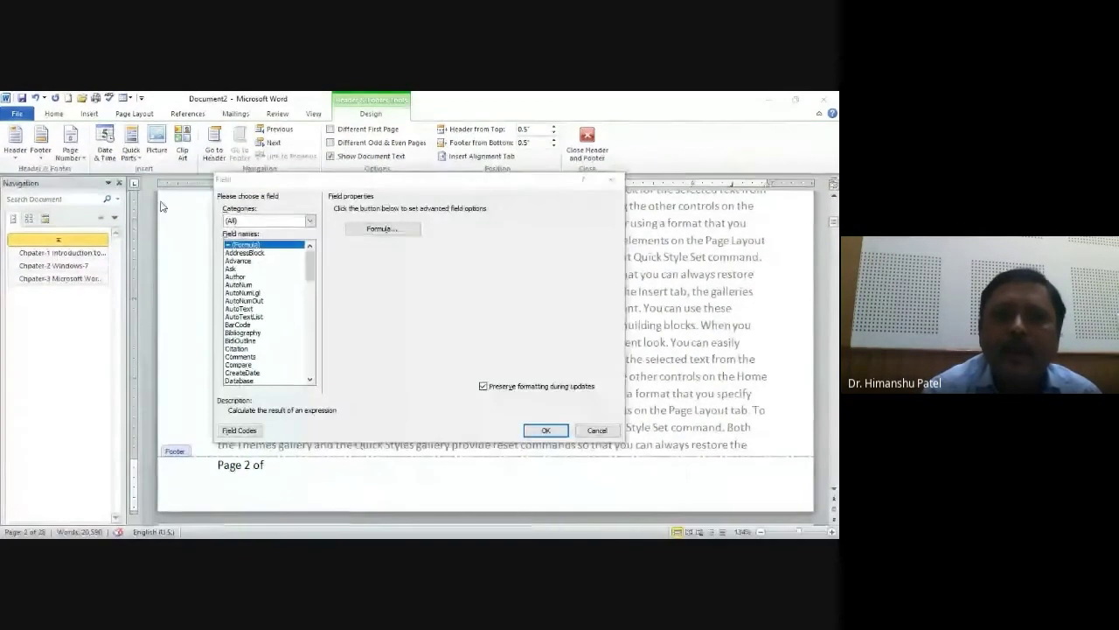
pyautogui.press('n')
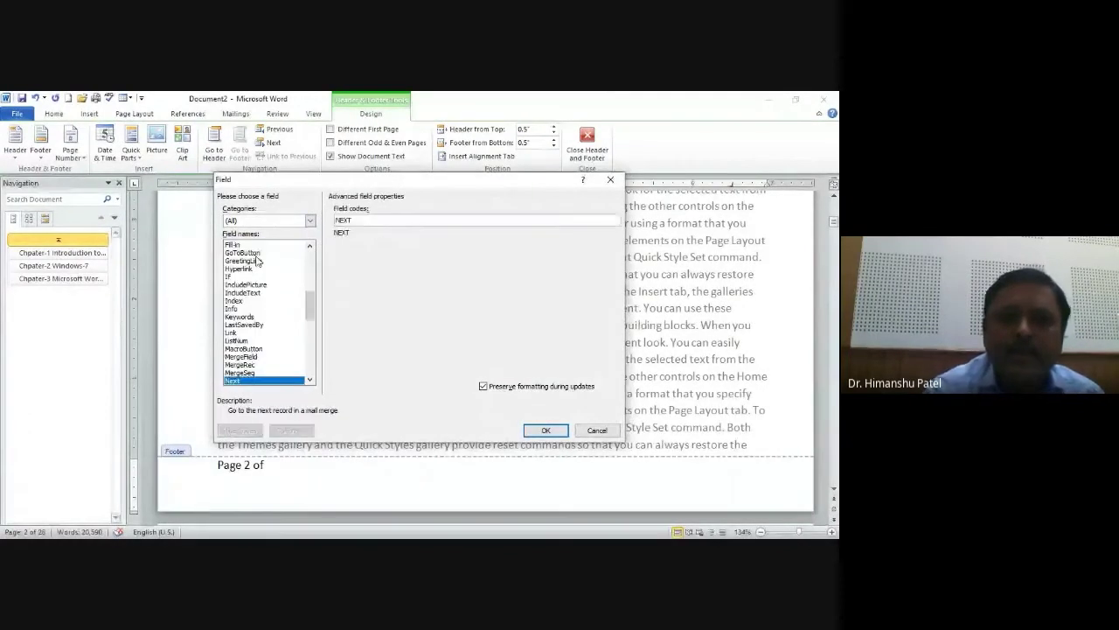
pyautogui.press('Down')
pyautogui.press('Down')
pyautogui.press('Down')
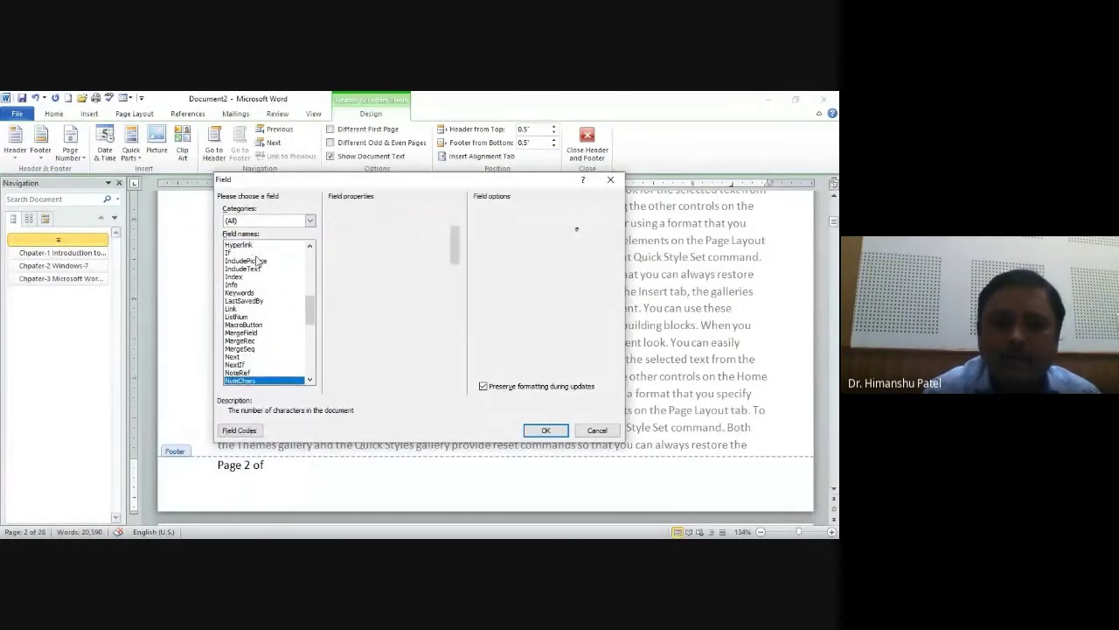
pyautogui.press('Down')
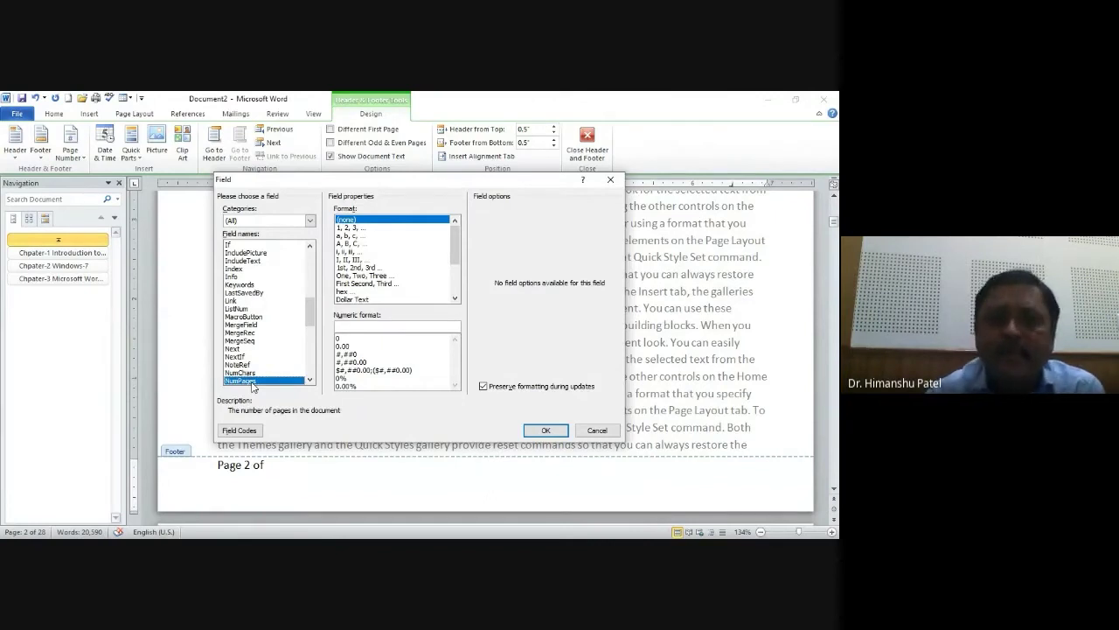
pyautogui.click(545, 430)
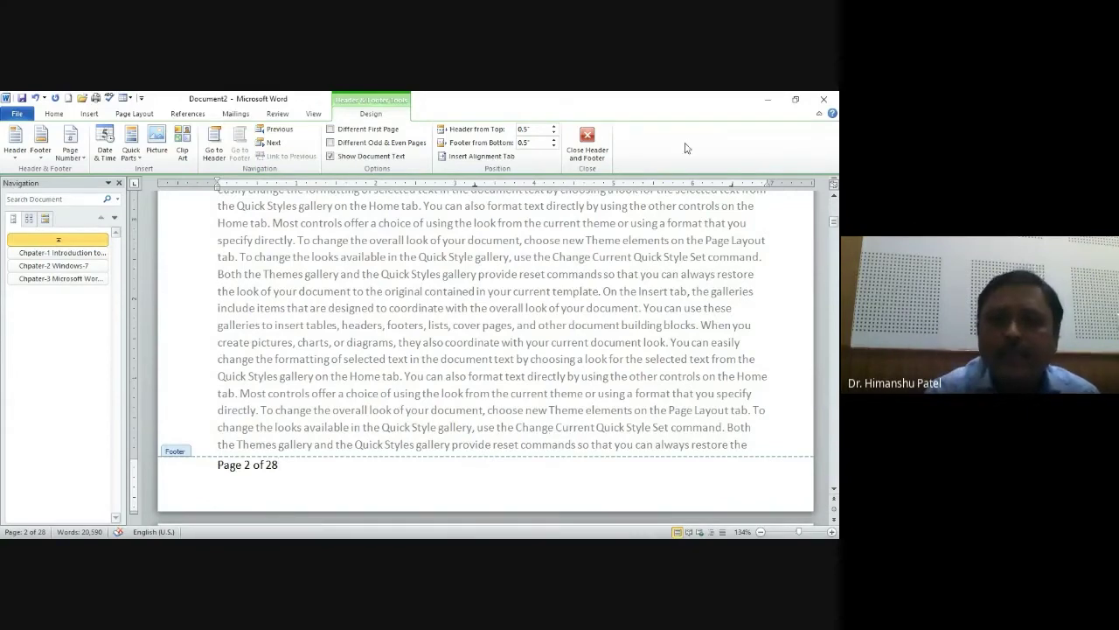
pyautogui.click(597, 143)
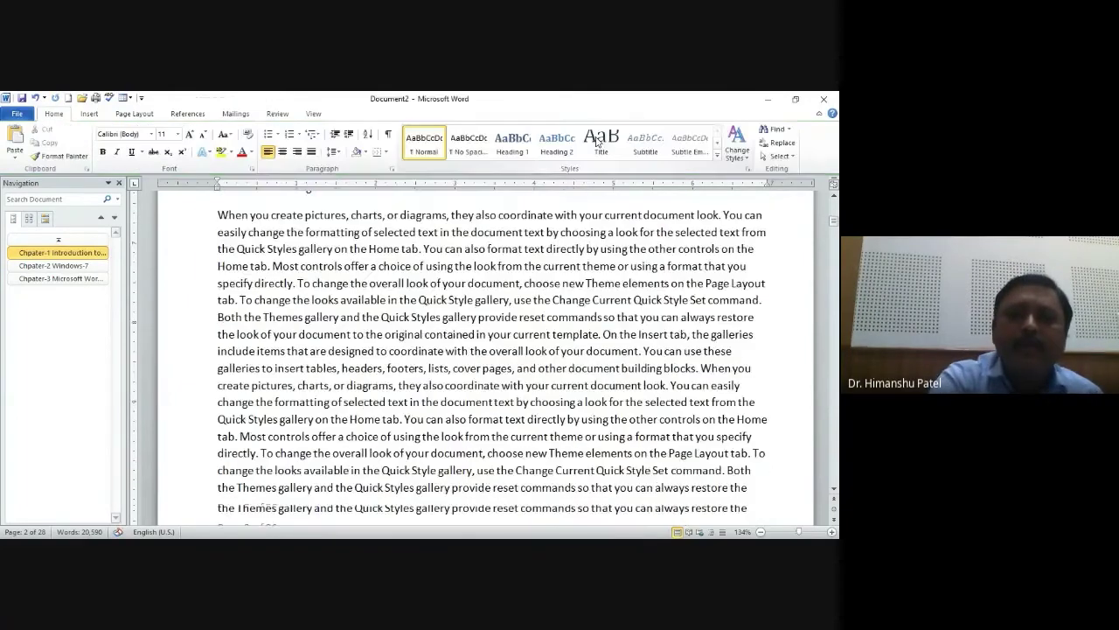
# Page down to page 3 and open its 'Page 3 of 28' footer for editing.
pyautogui.press('pagedown')
pyautogui.press('pagedown')
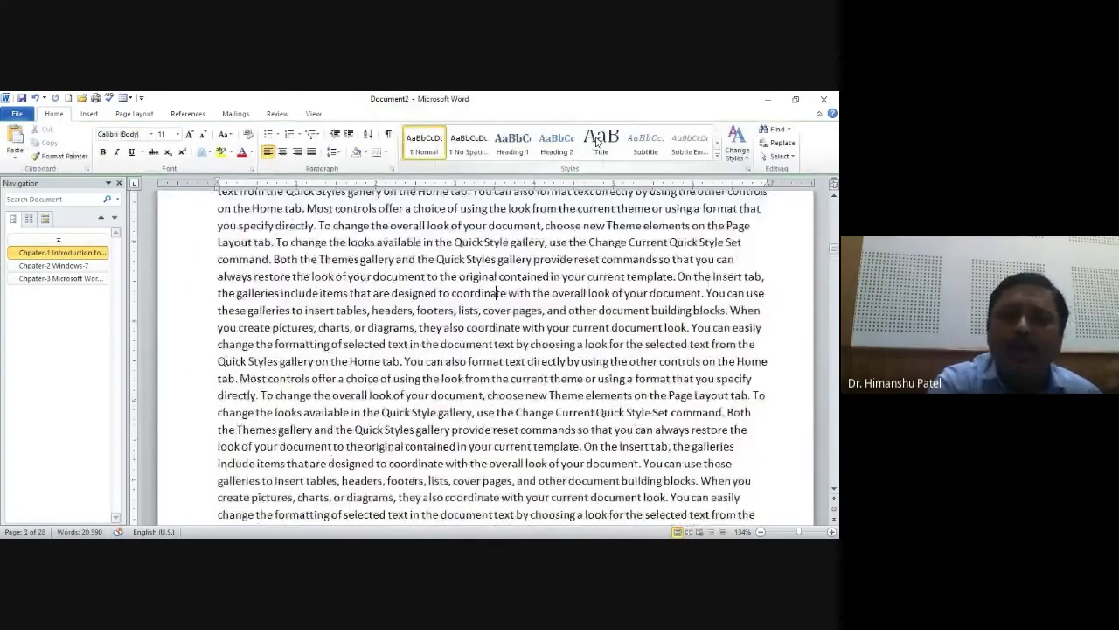
pyautogui.press('pagedown')
pyautogui.press('pagedown')
pyautogui.press('pagedown')
pyautogui.press('pagedown')
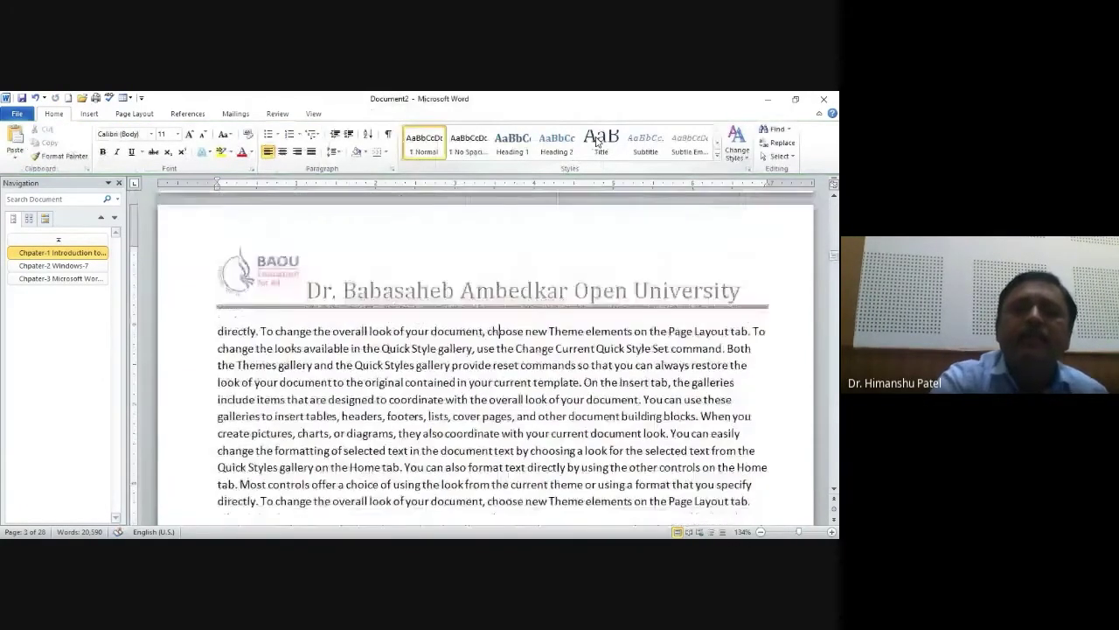
pyautogui.press('pagedown')
pyautogui.press('pagedown')
pyautogui.press('pagedown')
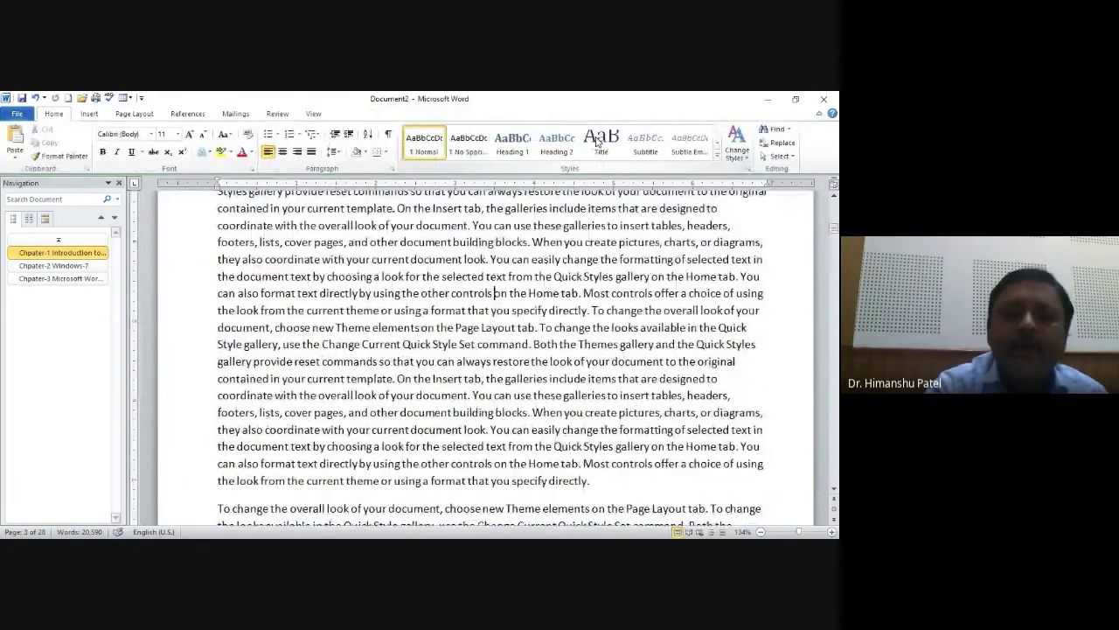
pyautogui.press('pagedown')
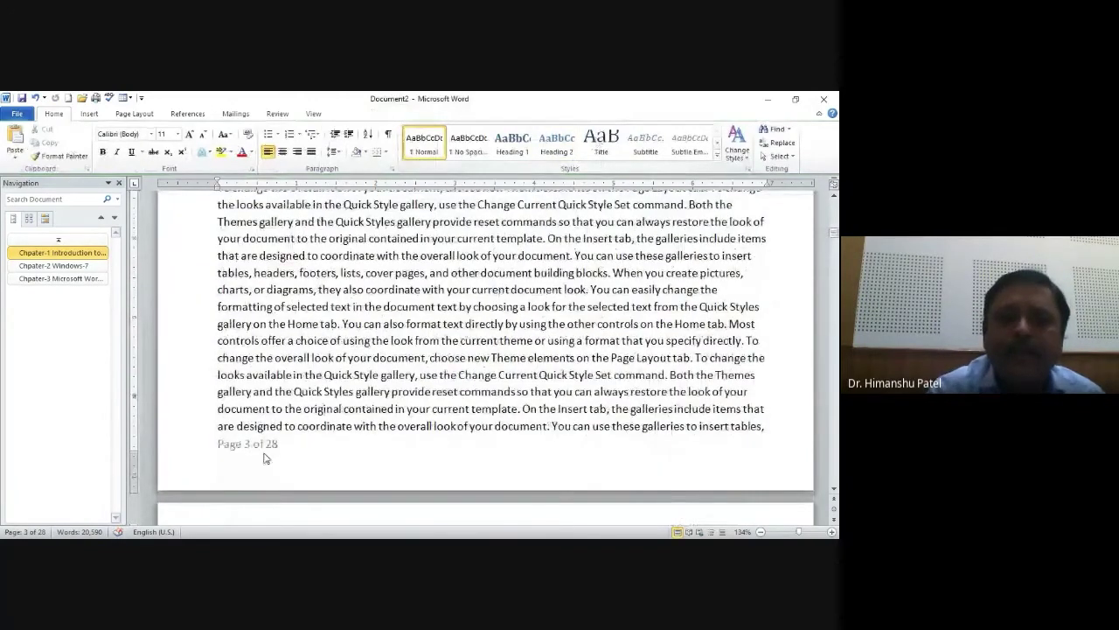
pyautogui.doubleClick(263, 453)
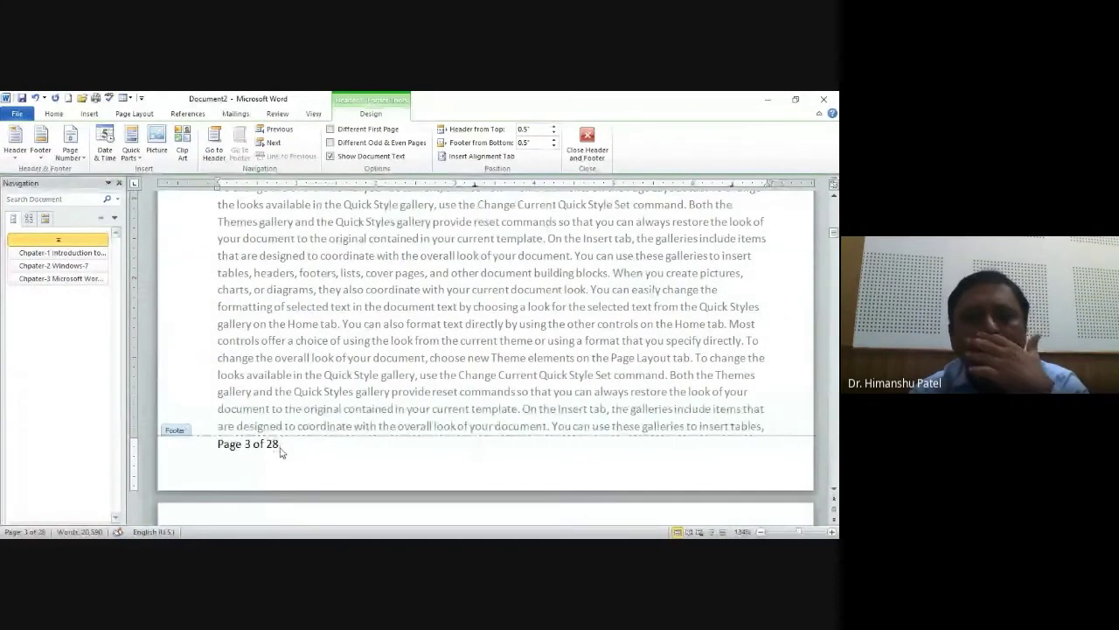
# Insert the date in '17 July 2020' format at the centre of the footer.
pyautogui.press('Tab')
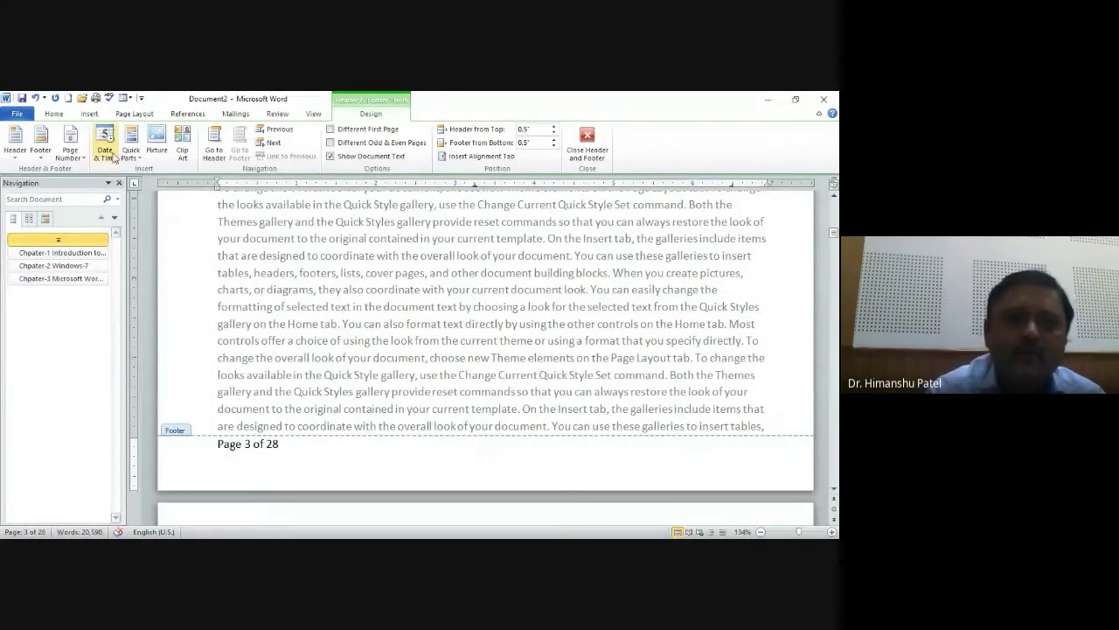
pyautogui.click(105, 150)
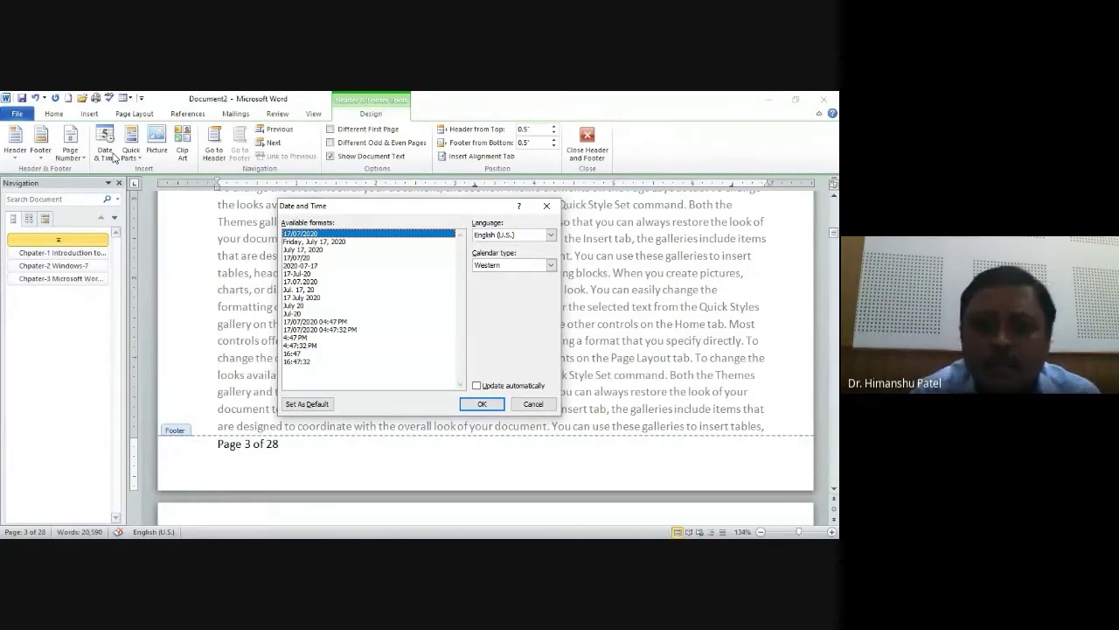
pyautogui.click(306, 299)
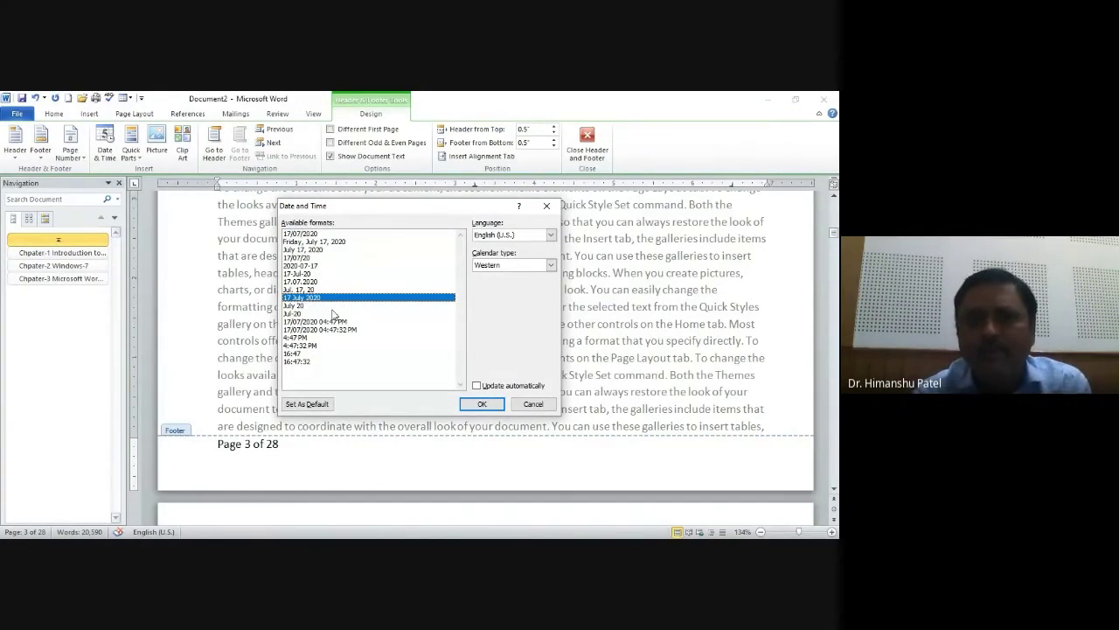
pyautogui.click(479, 405)
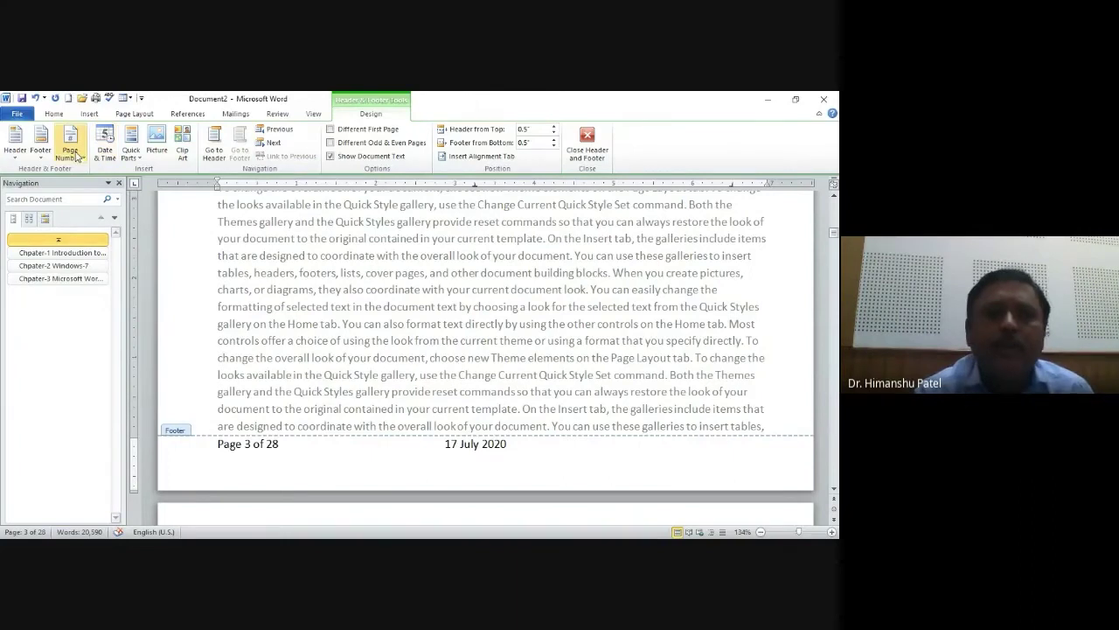
# Insert the Author document property into the footer, then undo it.
pyautogui.click(131, 147)
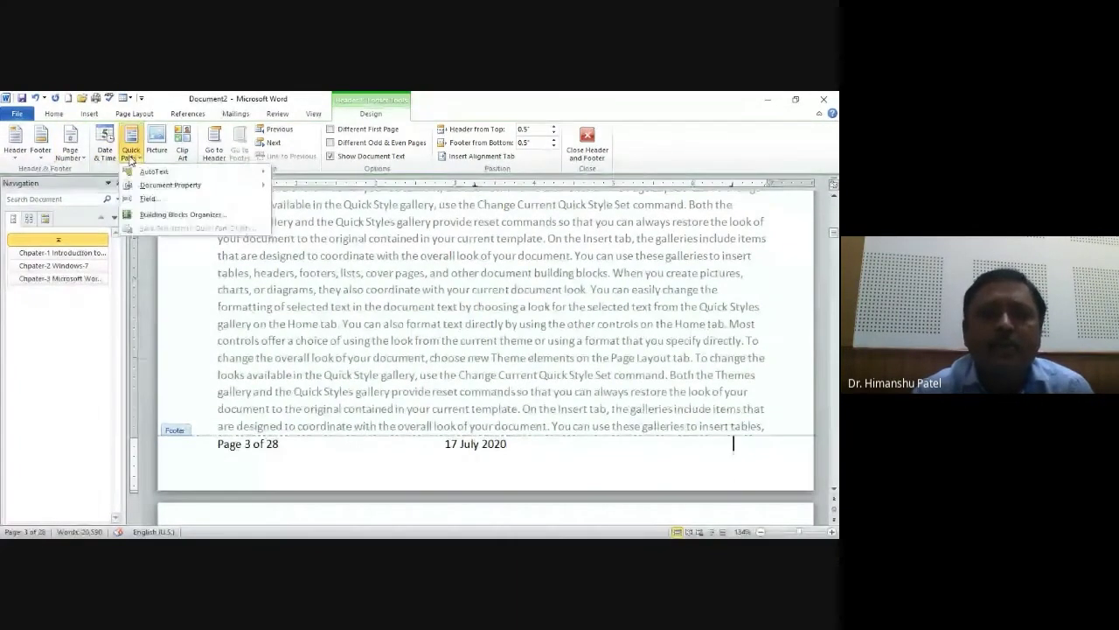
pyautogui.moveTo(175, 187)
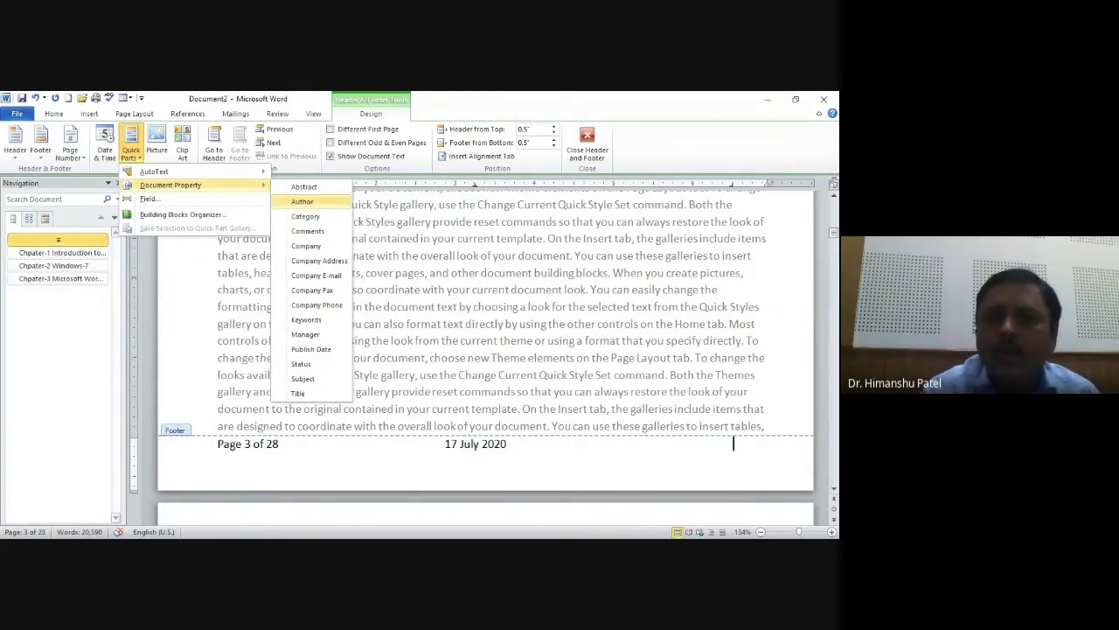
pyautogui.click(303, 201)
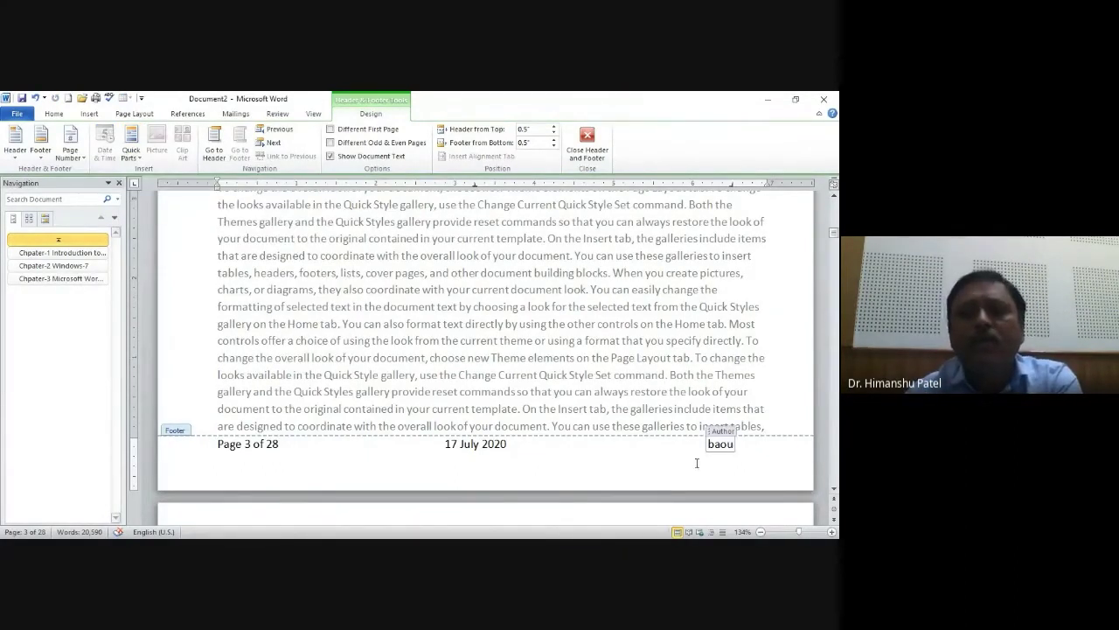
pyautogui.hotkey('ctrl', 'z')
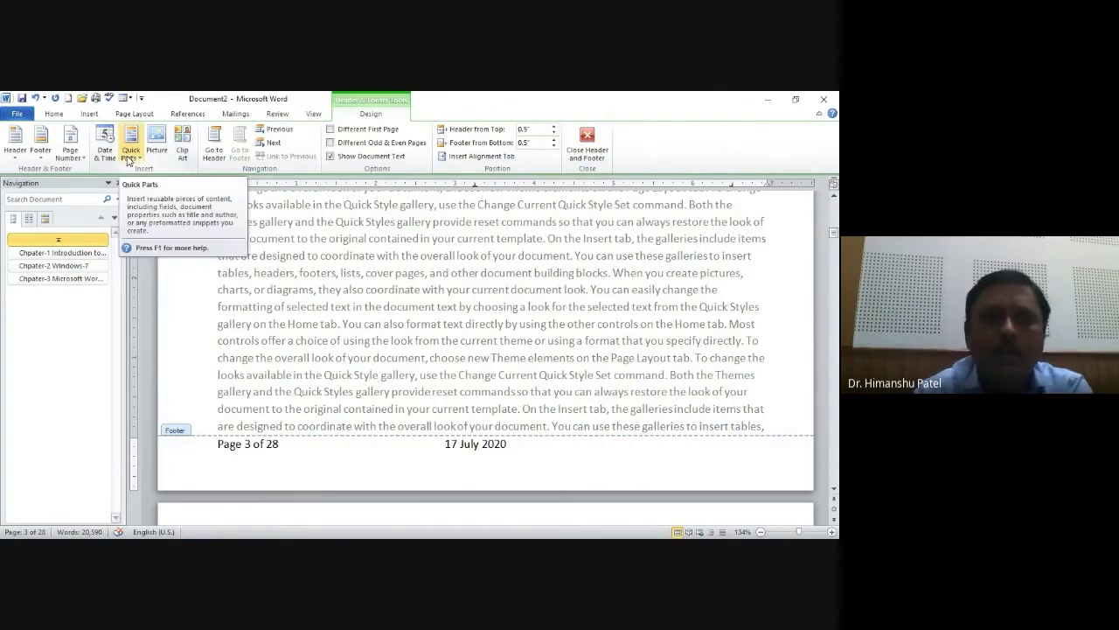
# Insert a Publish Date property set to 1 July 2020, then return to the body text.
pyautogui.click(127, 160)
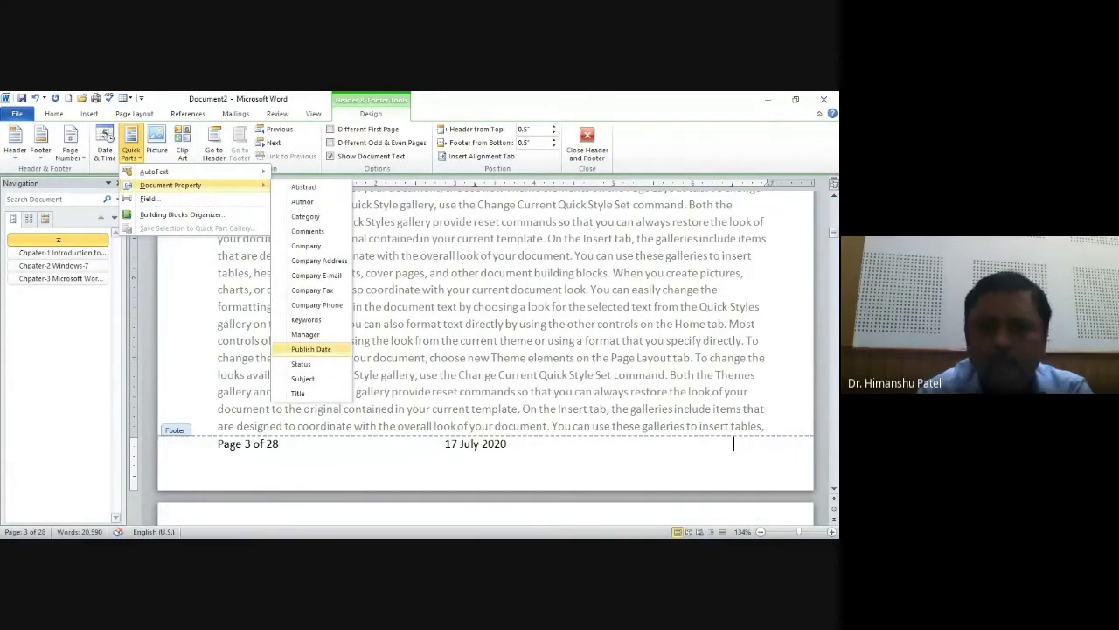
pyautogui.click(311, 349)
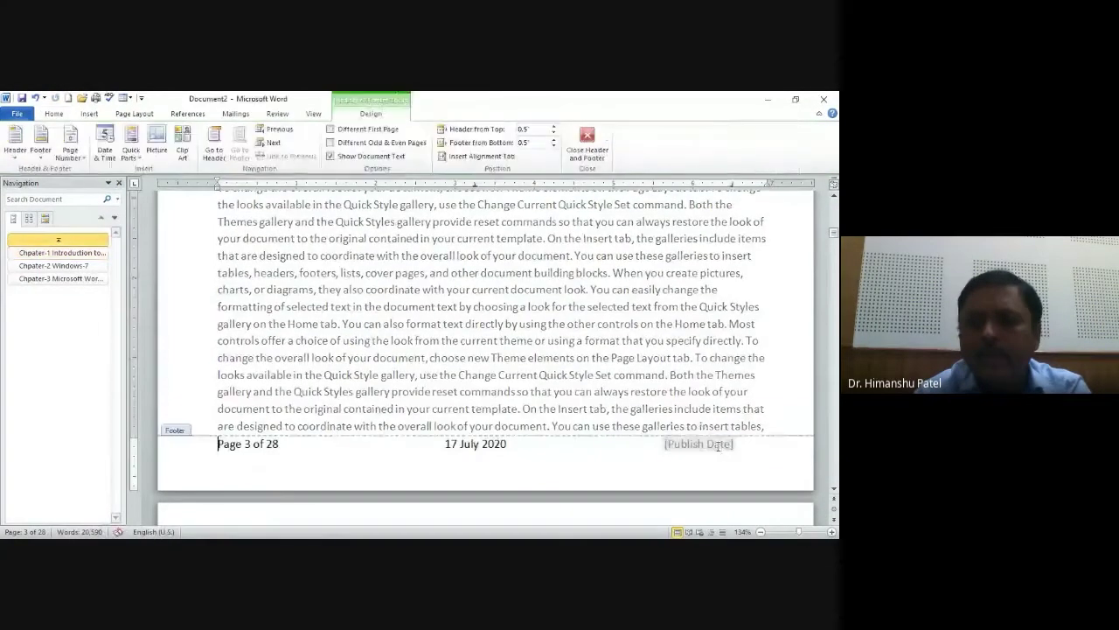
pyautogui.click(717, 444)
pyautogui.click(742, 445)
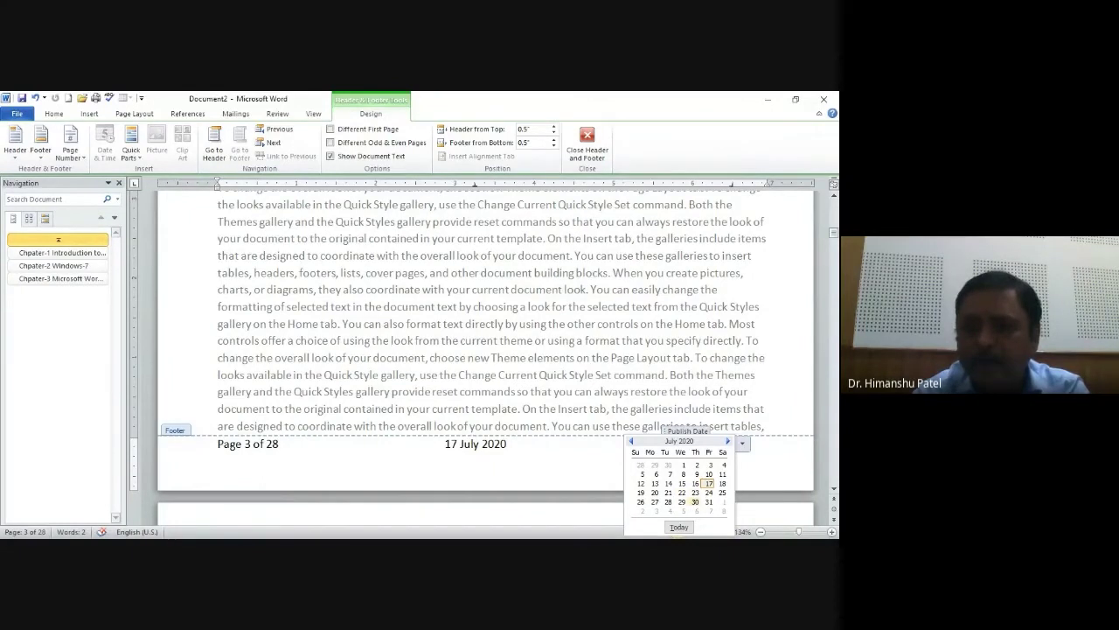
pyautogui.click(683, 465)
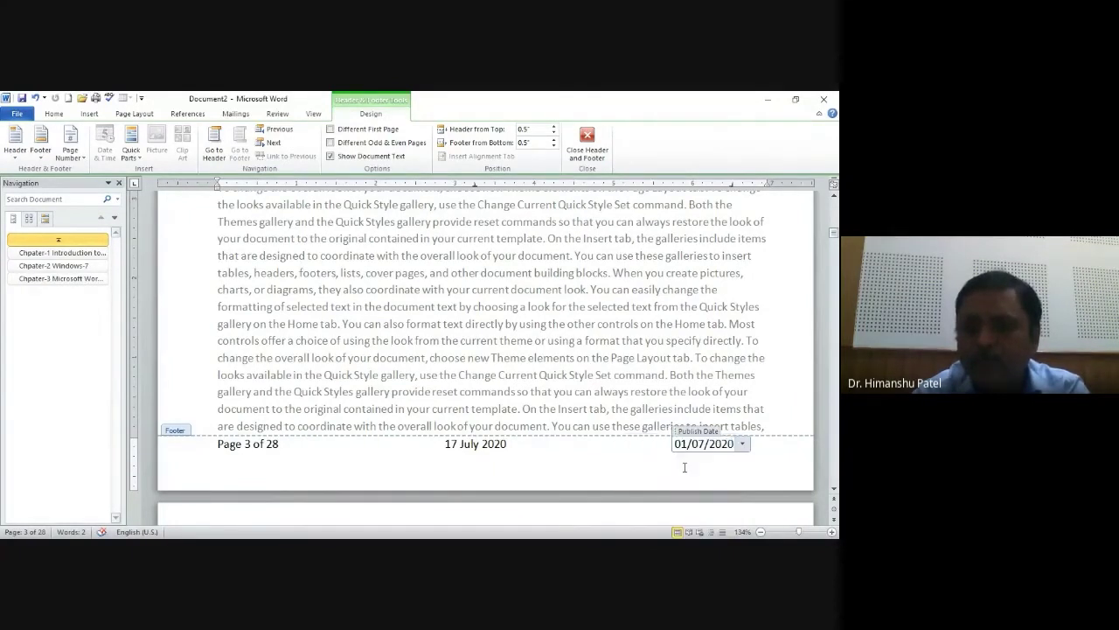
pyautogui.doubleClick(663, 357)
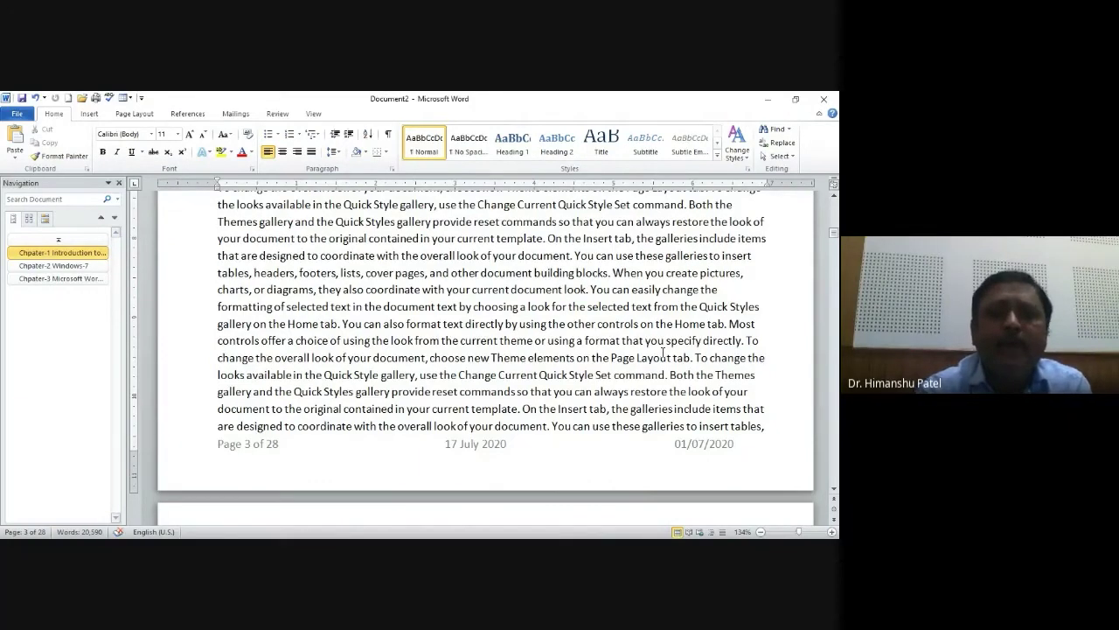
# Reopen the page 2 footer and try a FileName field, then undo it.
pyautogui.scroll(10, 663, 353)
pyautogui.doubleClick(228, 463)
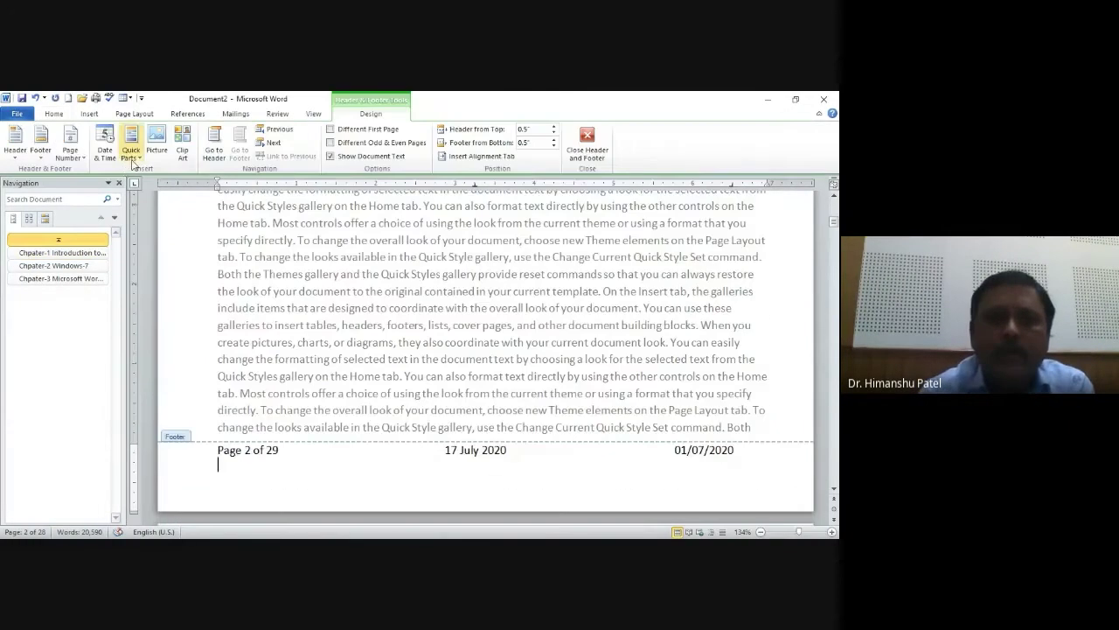
pyautogui.click(132, 157)
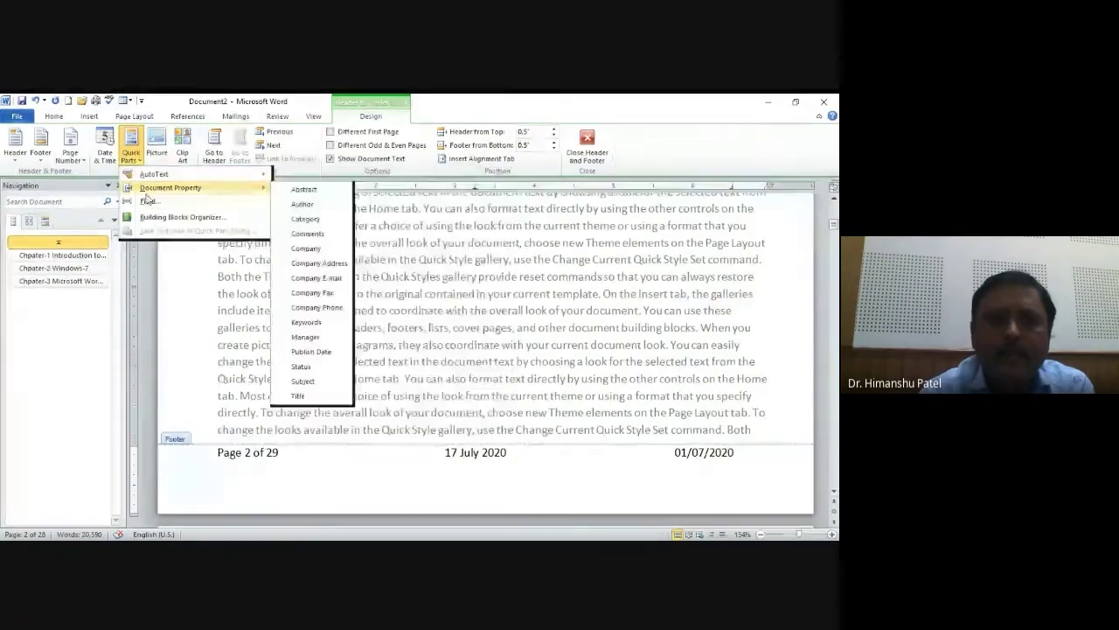
pyautogui.click(147, 200)
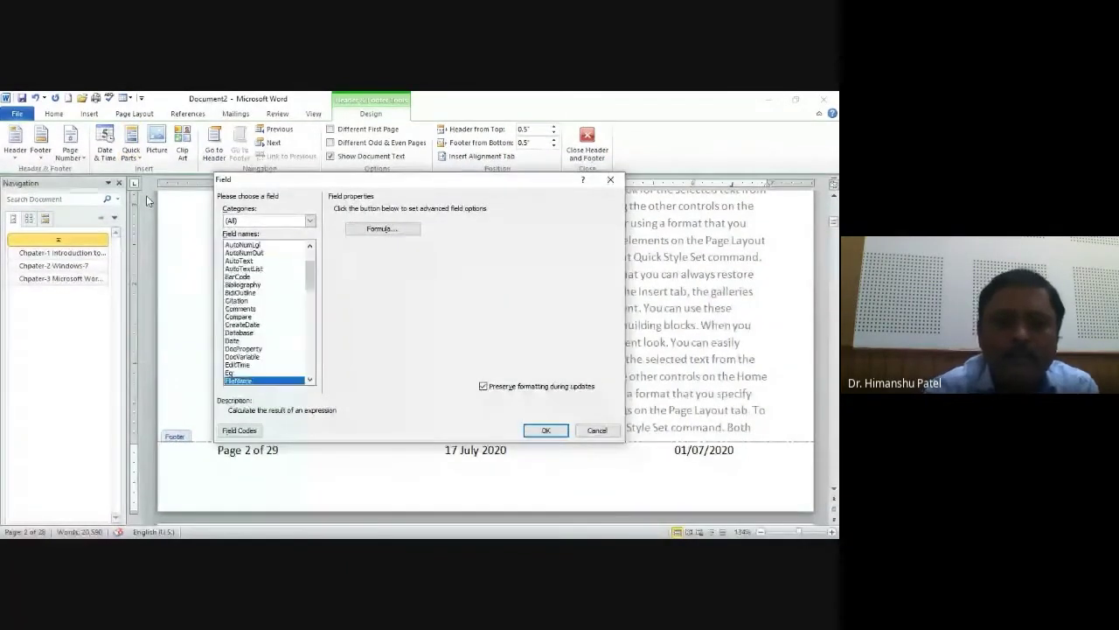
pyautogui.click(535, 429)
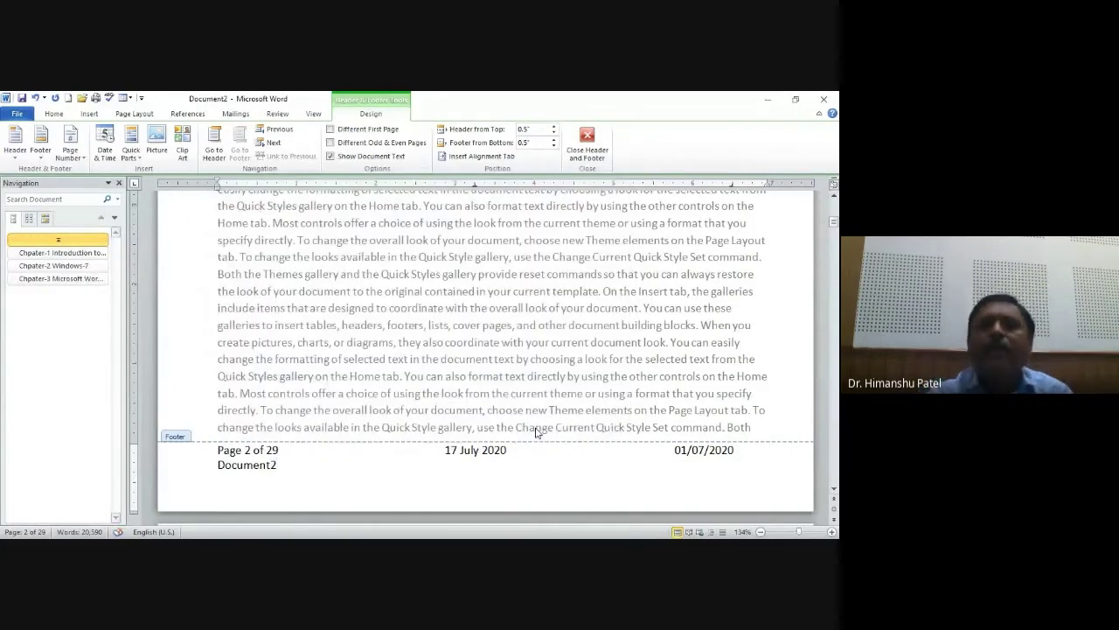
pyautogui.hotkey('ctrl', 'z')
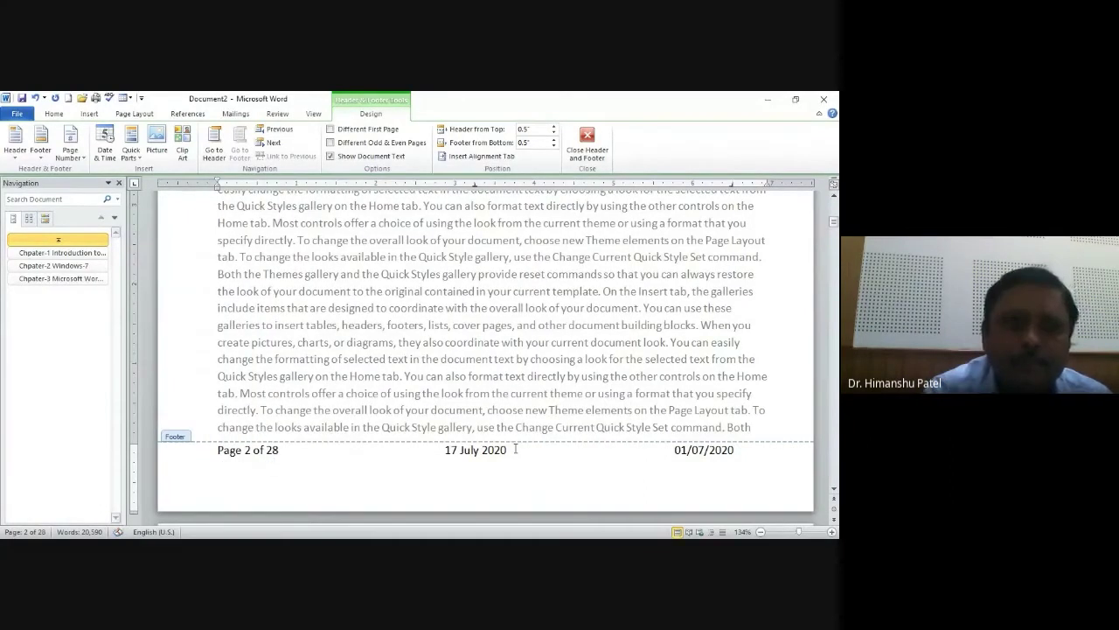
# Insert a UserName field into the footer from the Field dialog.
pyautogui.click(130, 155)
pyautogui.click(161, 215)
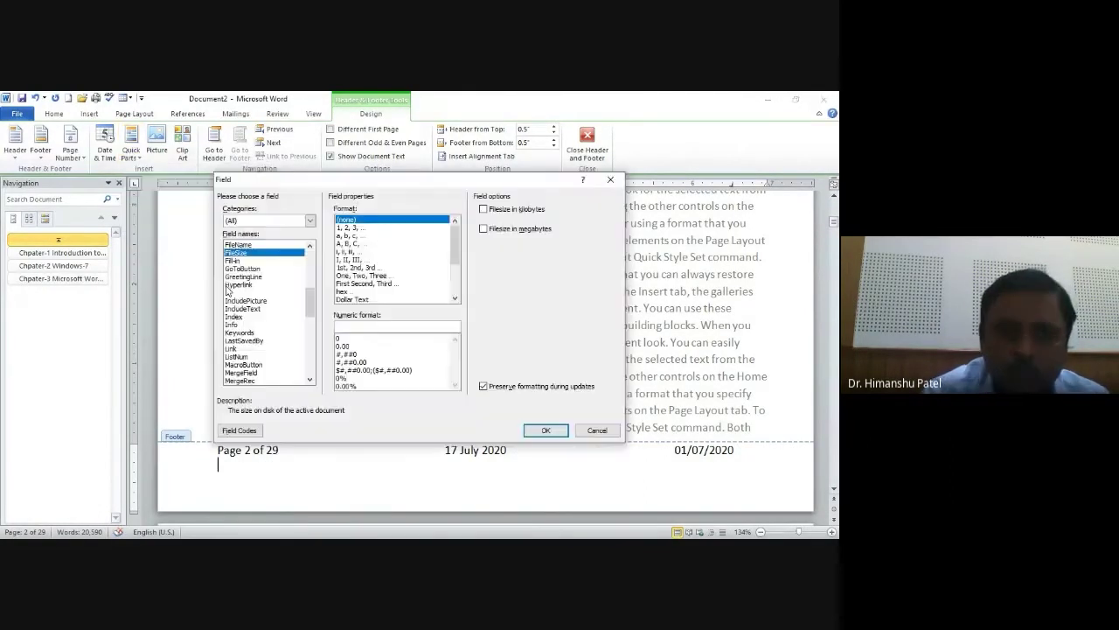
pyautogui.press('Down')
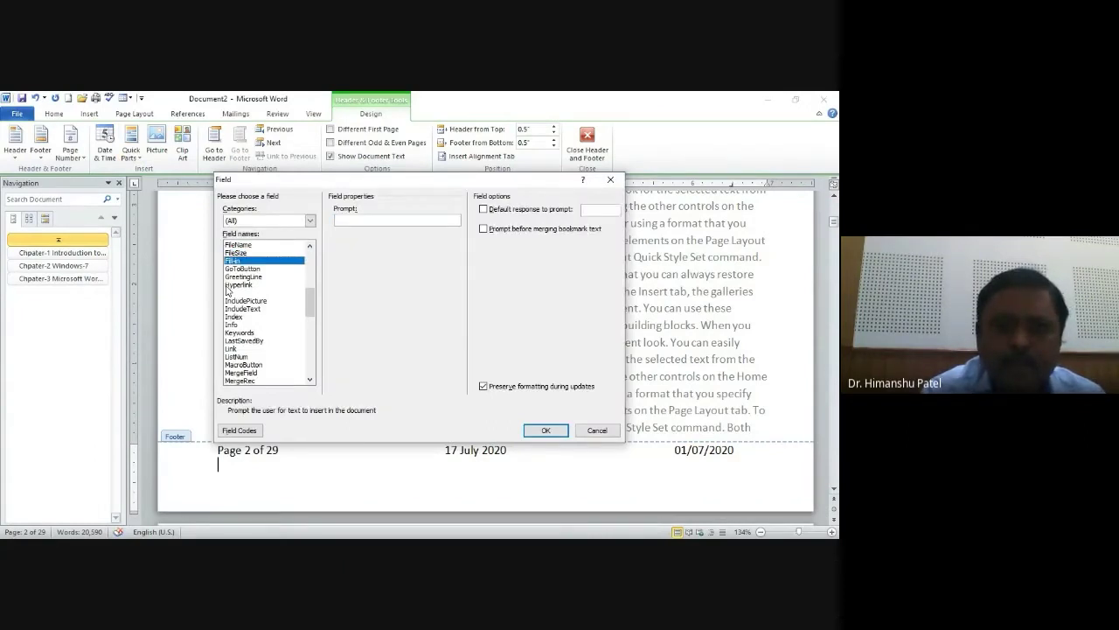
pyautogui.press('Down')
pyautogui.press('Up')
pyautogui.press('Up')
pyautogui.press('Up')
pyautogui.press('Up')
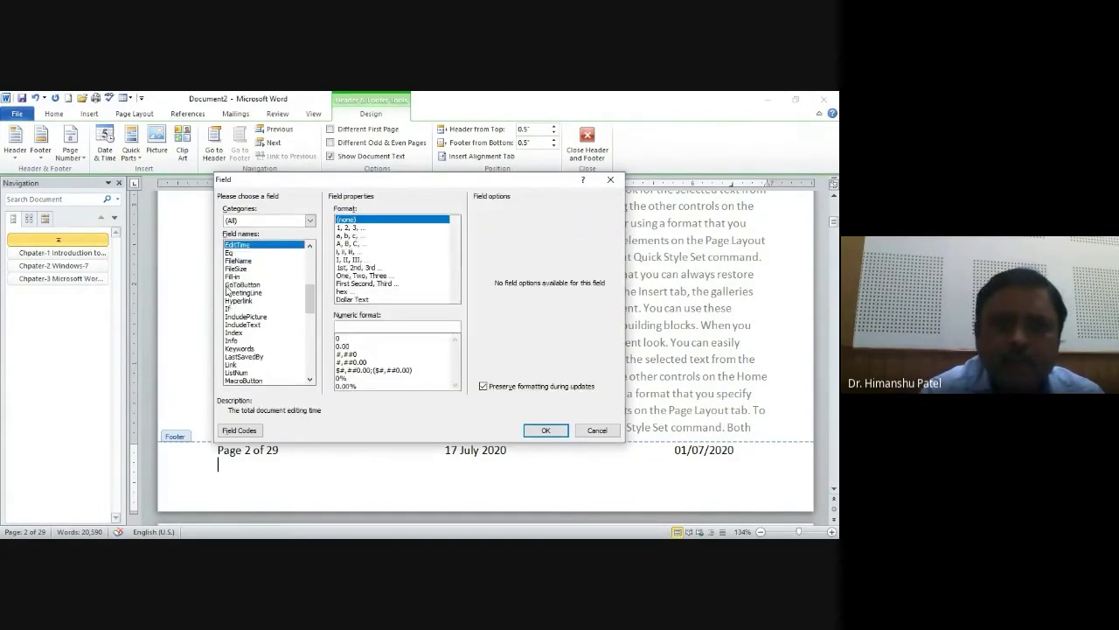
pyautogui.press('Up')
pyautogui.press('pagedown')
pyautogui.press('pagedown')
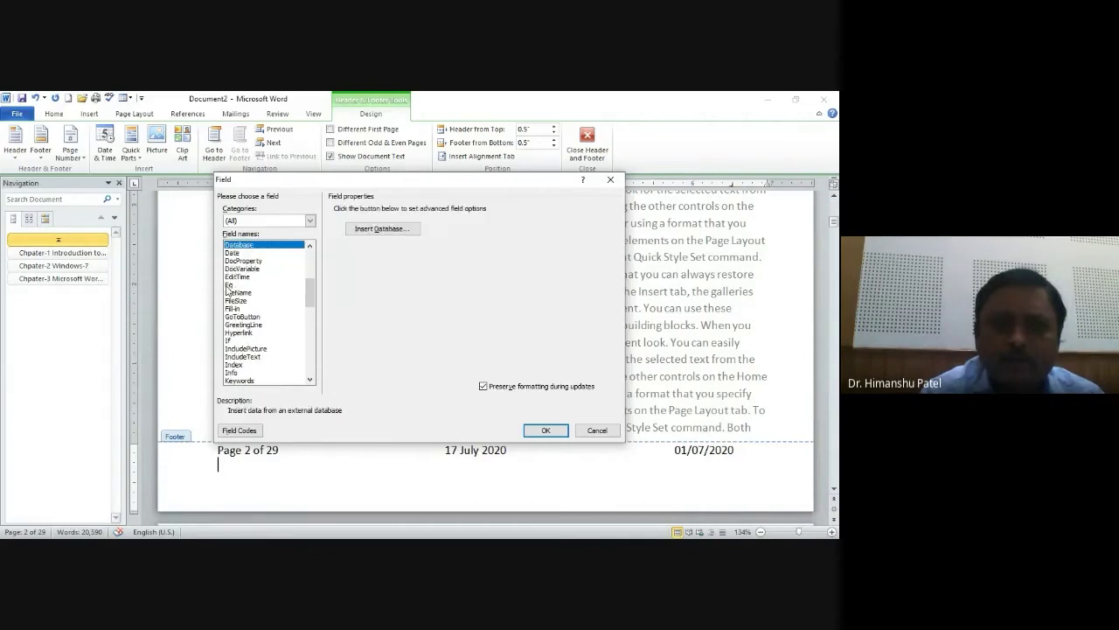
pyautogui.press('pagedown')
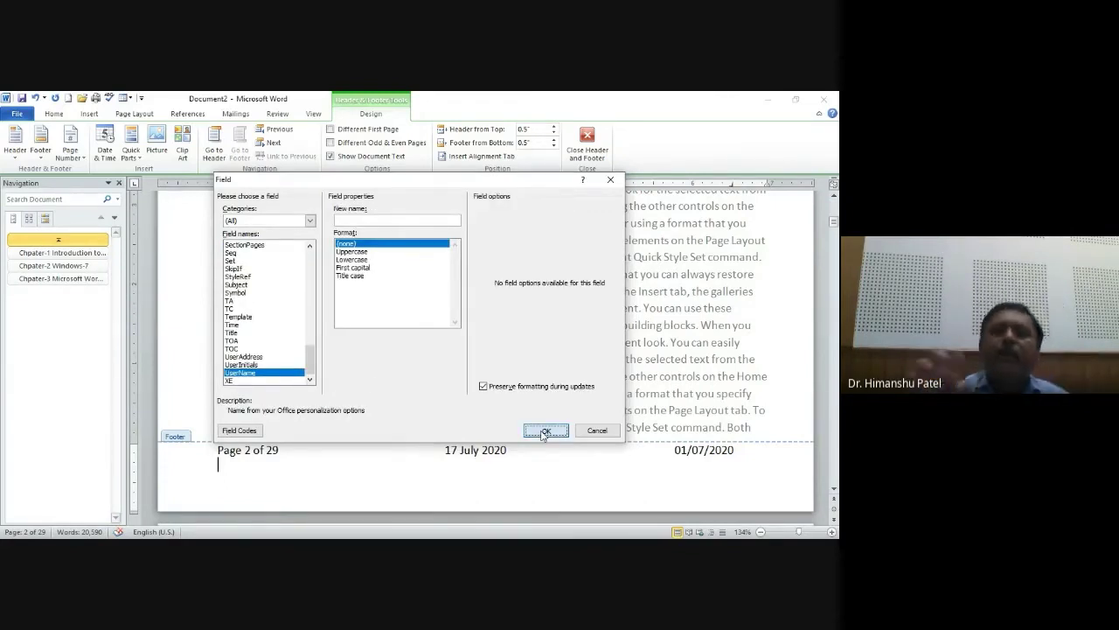
pyautogui.click(544, 432)
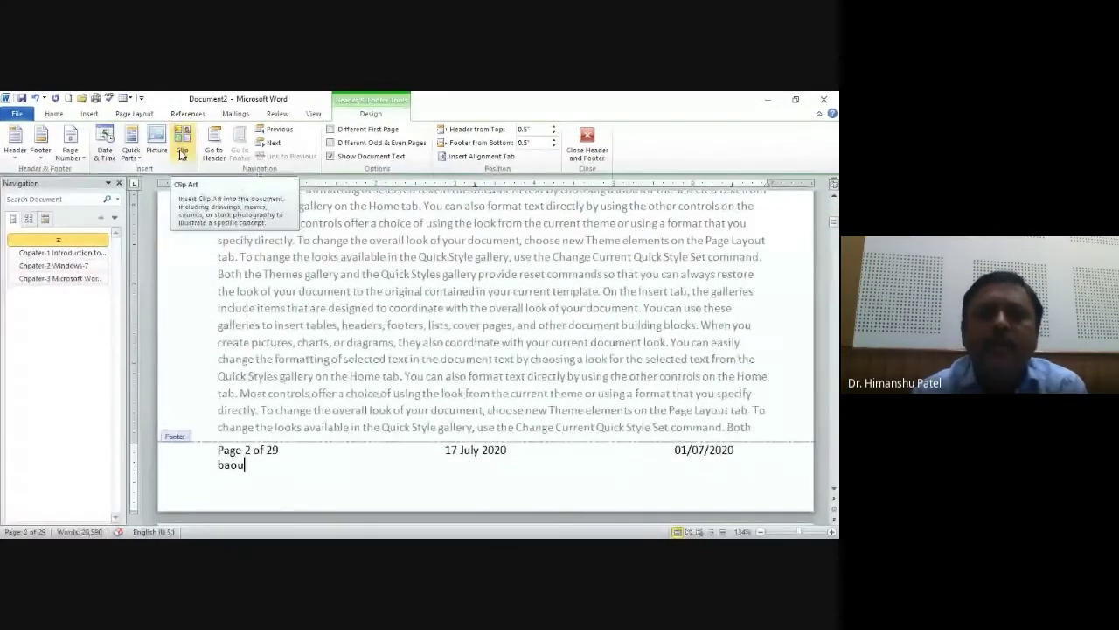
# Search clip art for 'Computer' and insert the first result into the footer.
pyautogui.click(181, 154)
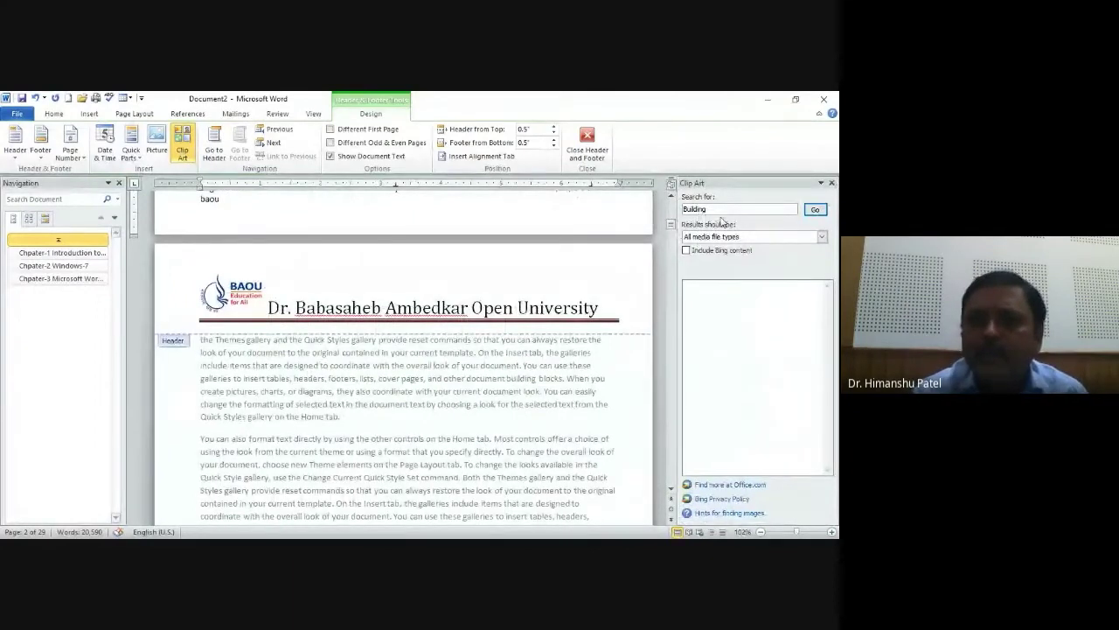
pyautogui.press('BackSpace')
pyautogui.press('BackSpace')
pyautogui.write('Comp')
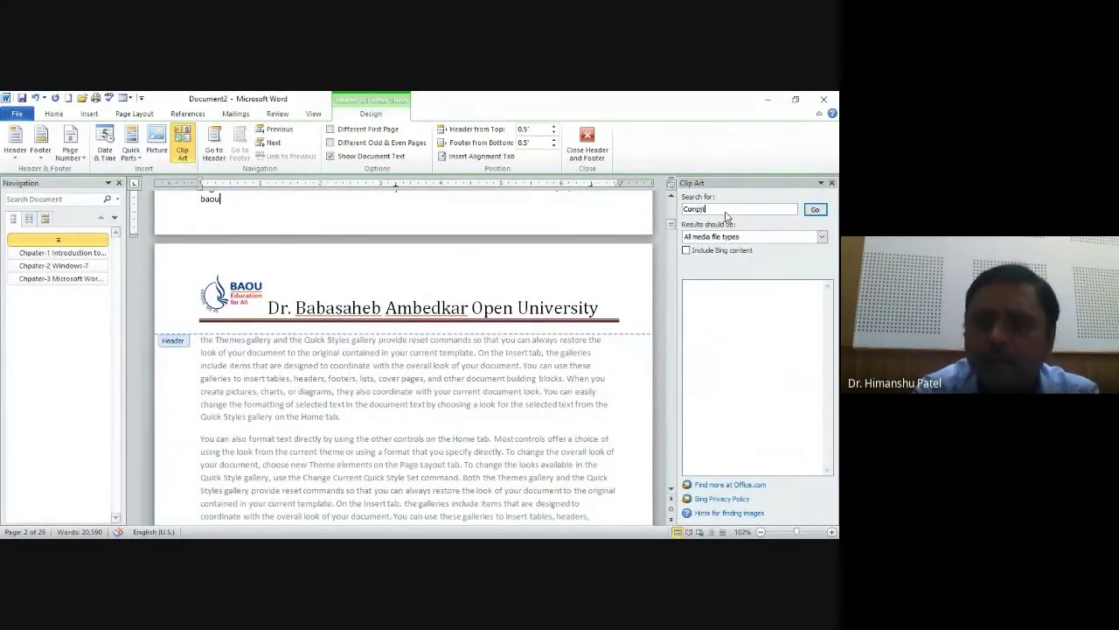
pyautogui.write('uter')
pyautogui.press('Return')
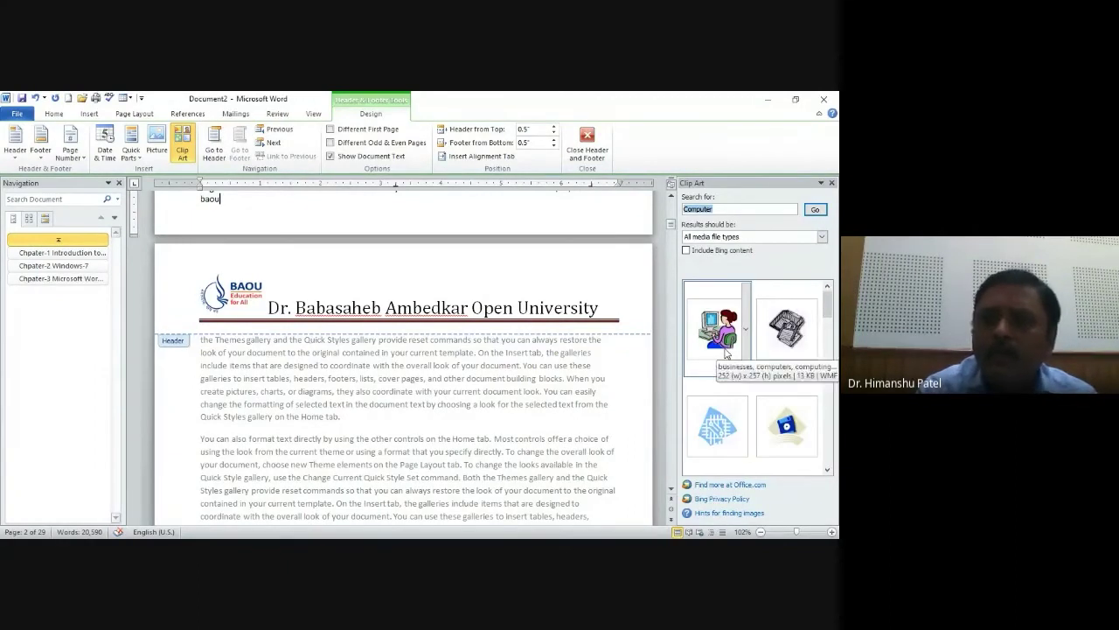
pyautogui.click(717, 328)
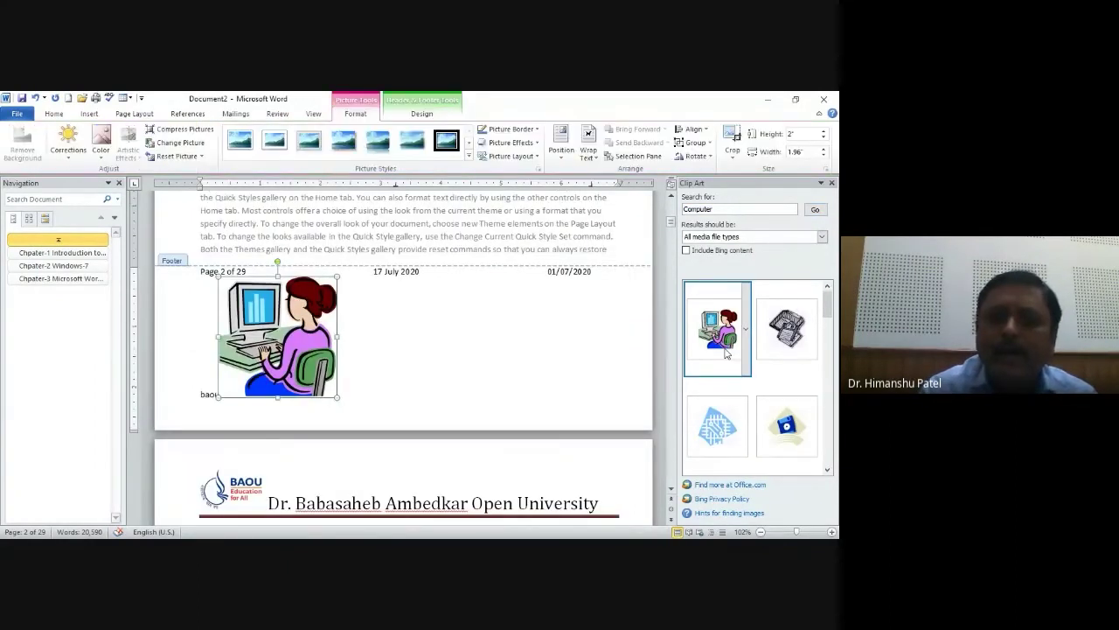
# Shrink the computer picture and delete the word 'baou' from the footer.
pyautogui.moveTo(339, 398); pyautogui.dragTo(249, 327)
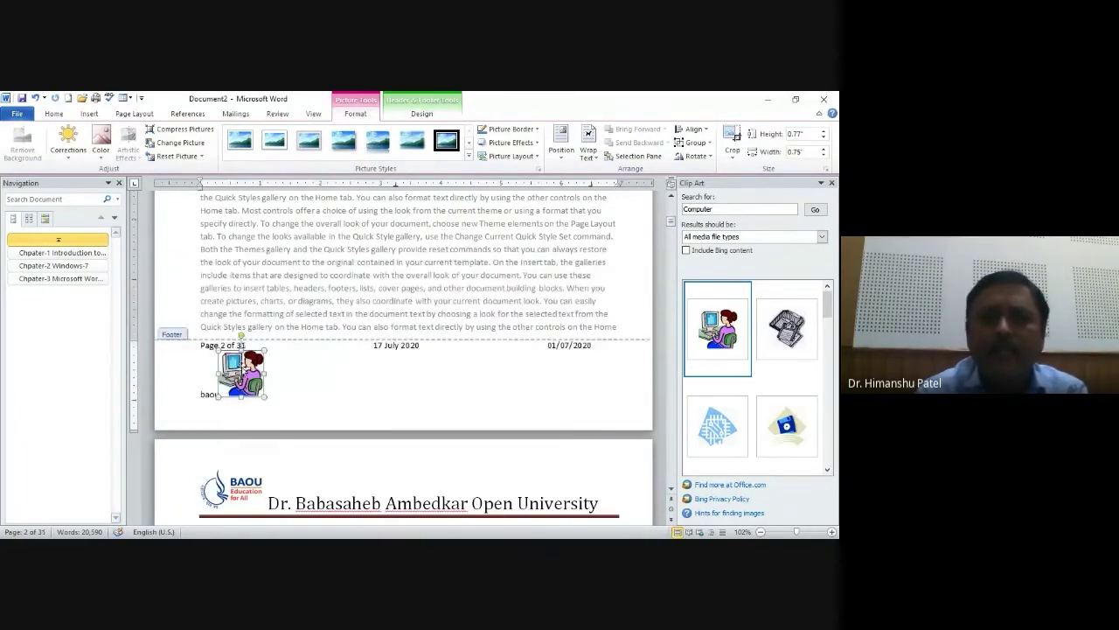
pyautogui.moveTo(241, 366); pyautogui.dragTo(308, 351)
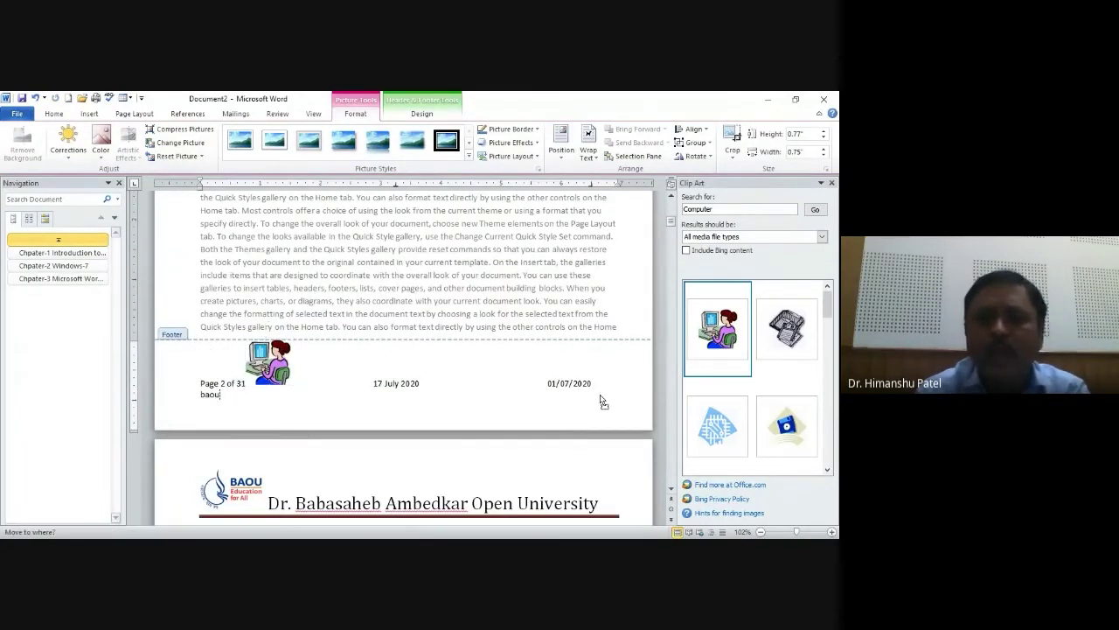
pyautogui.hotkey('ctrl', 'z')
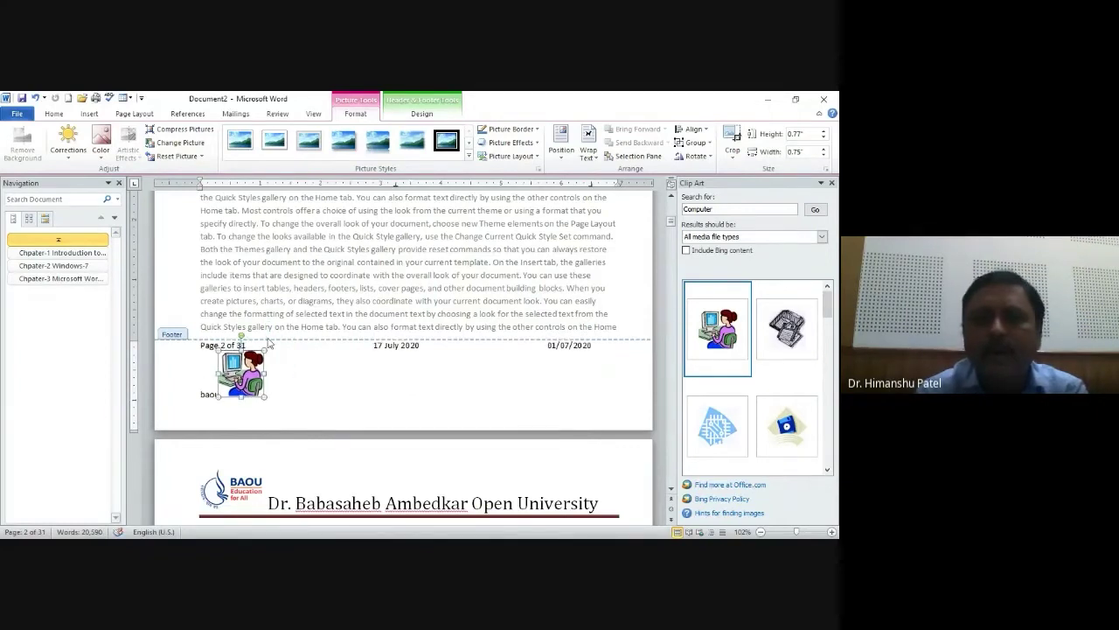
pyautogui.click(205, 395)
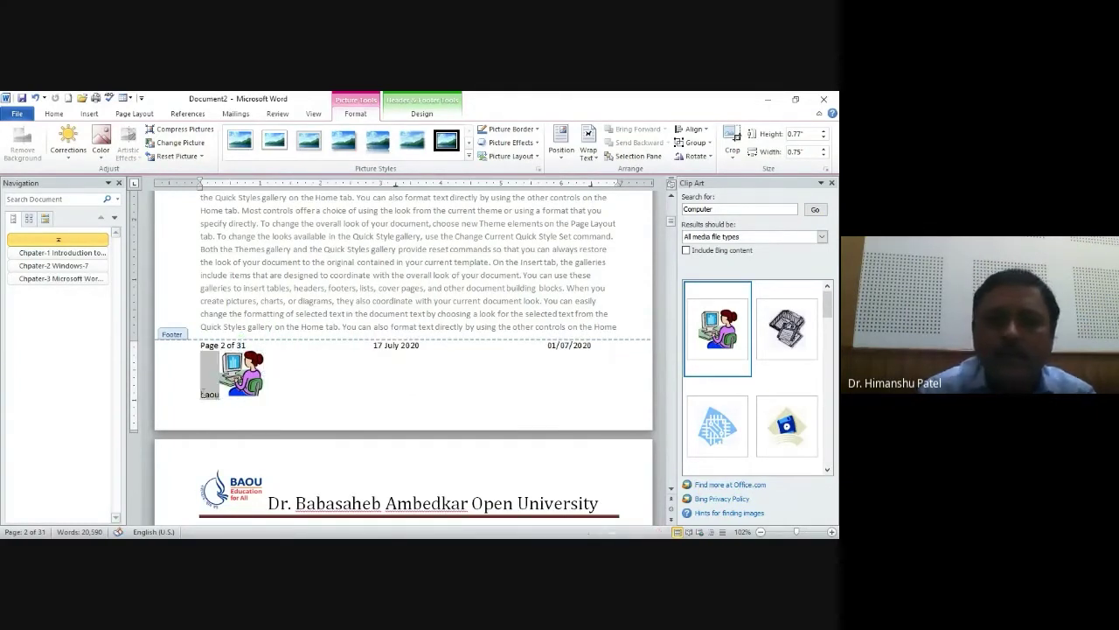
pyautogui.doubleClick(203, 395)
pyautogui.press('Delete')
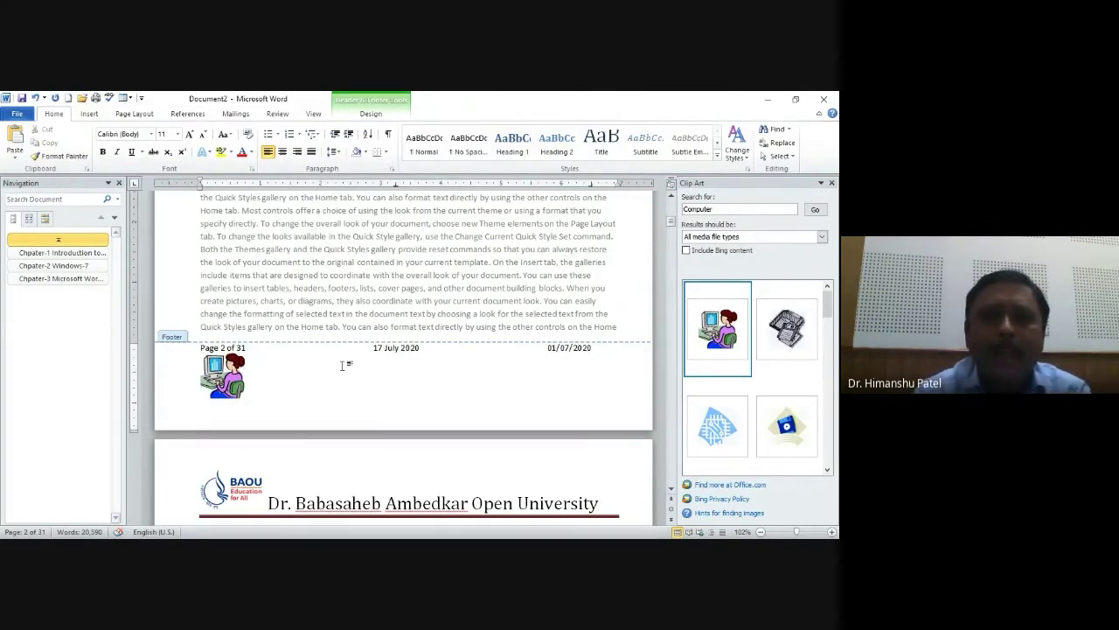
# Jump to the header and back to the footer, then close header and footer editing.
pyautogui.click(227, 244)
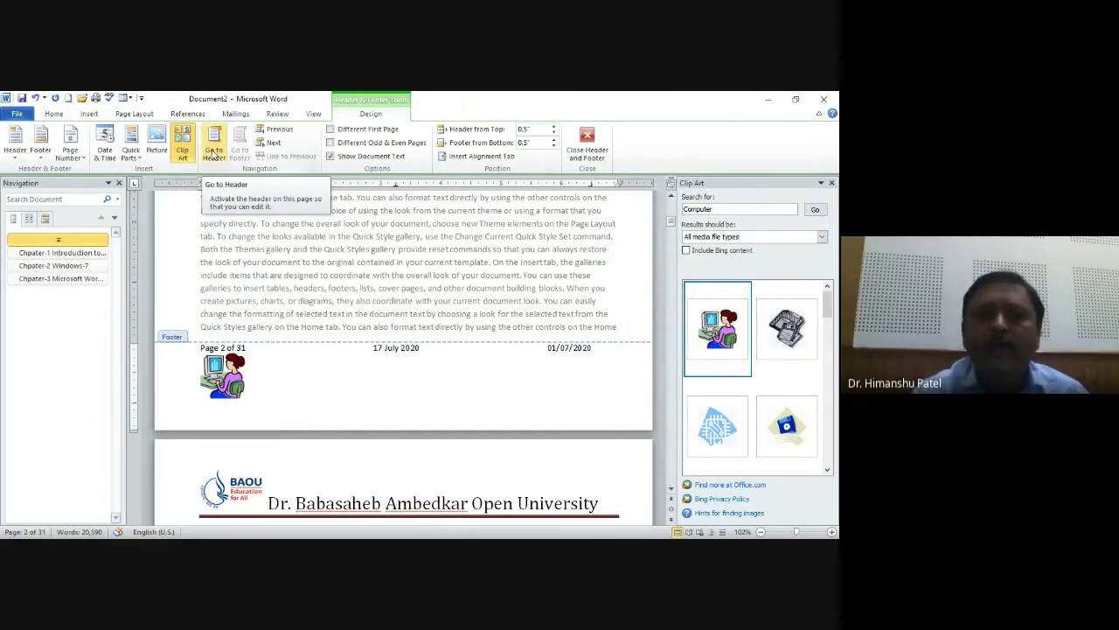
pyautogui.click(215, 153)
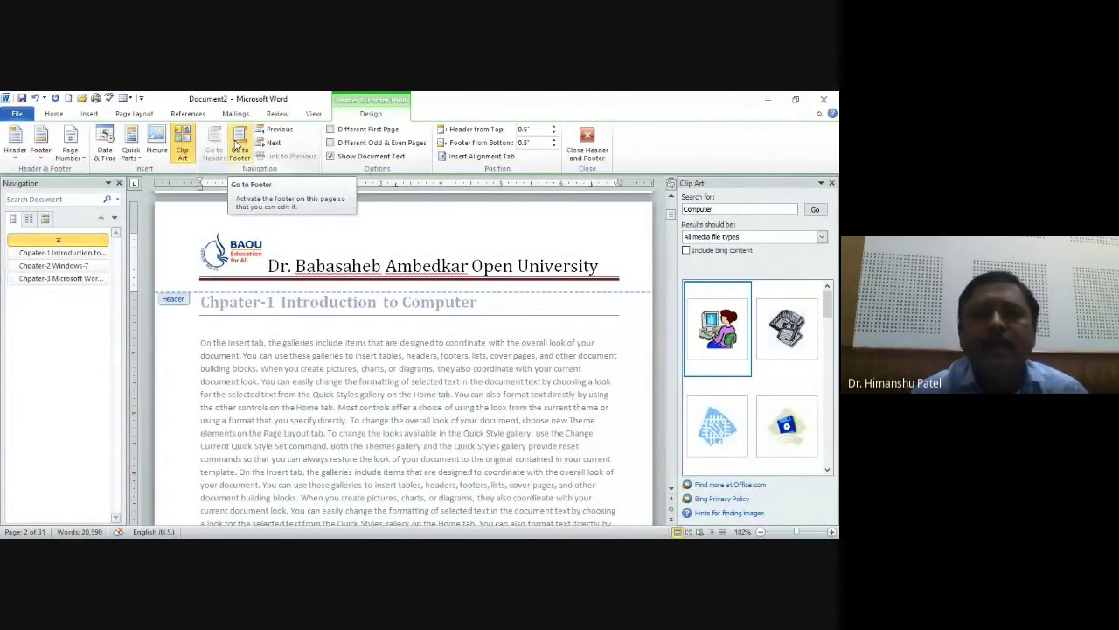
pyautogui.click(236, 144)
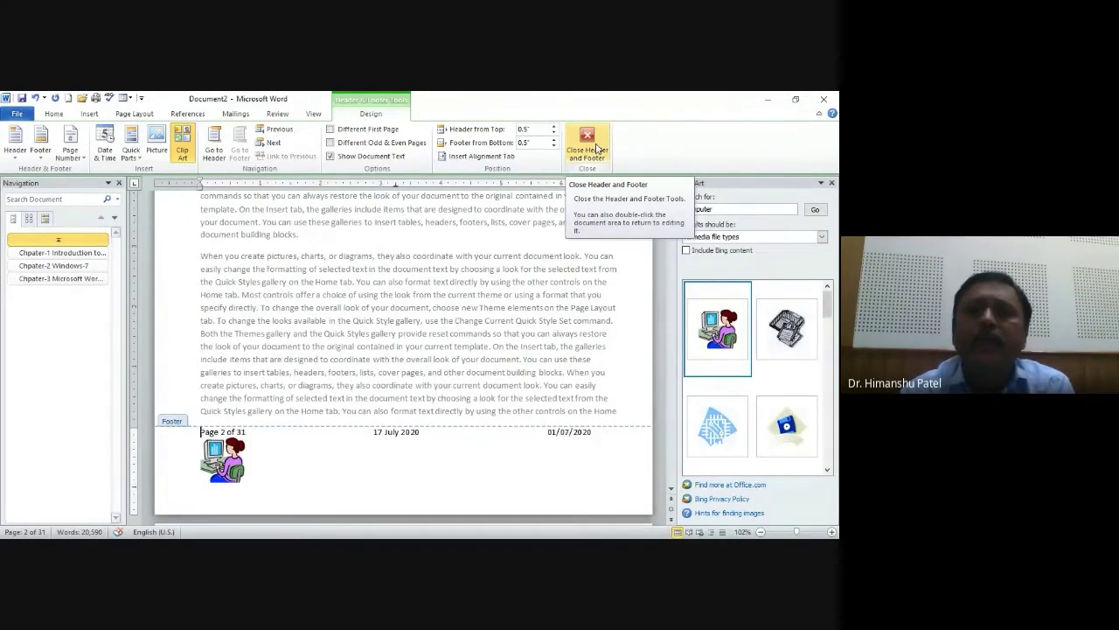
pyautogui.click(597, 149)
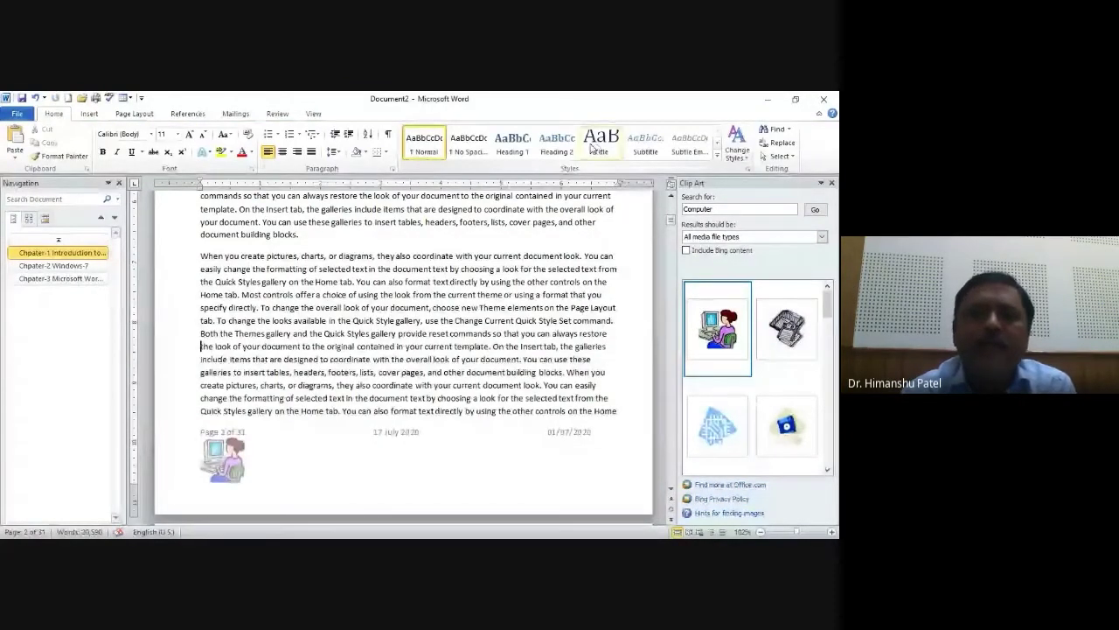
# Jump to the last page and browse the built-in text box designs.
pyautogui.click(91, 115)
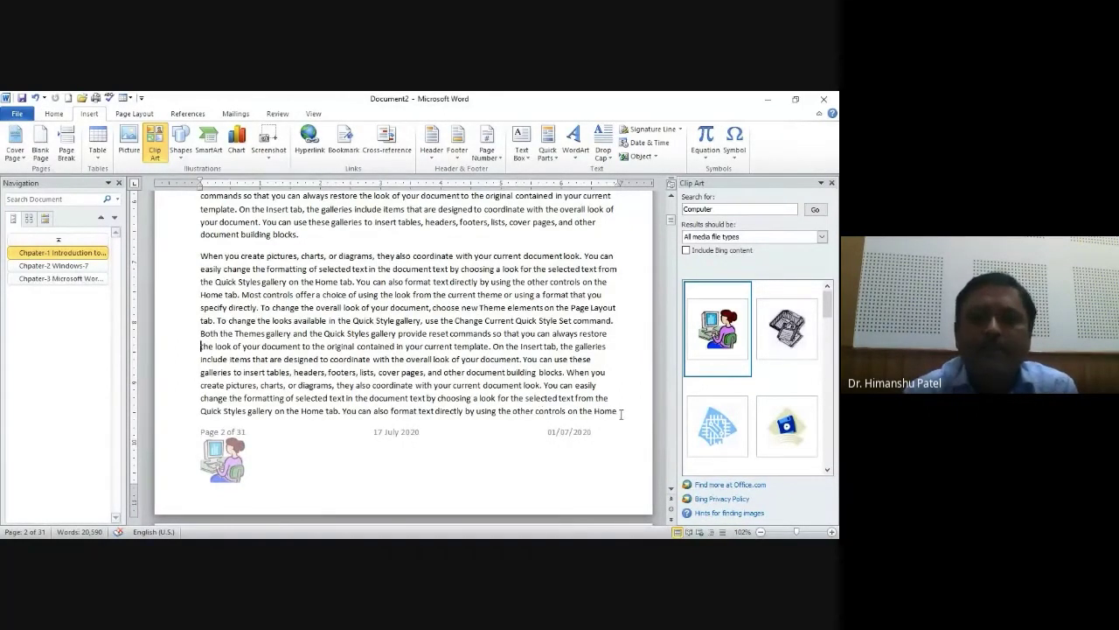
pyautogui.hotkey('ctrl', 'End')
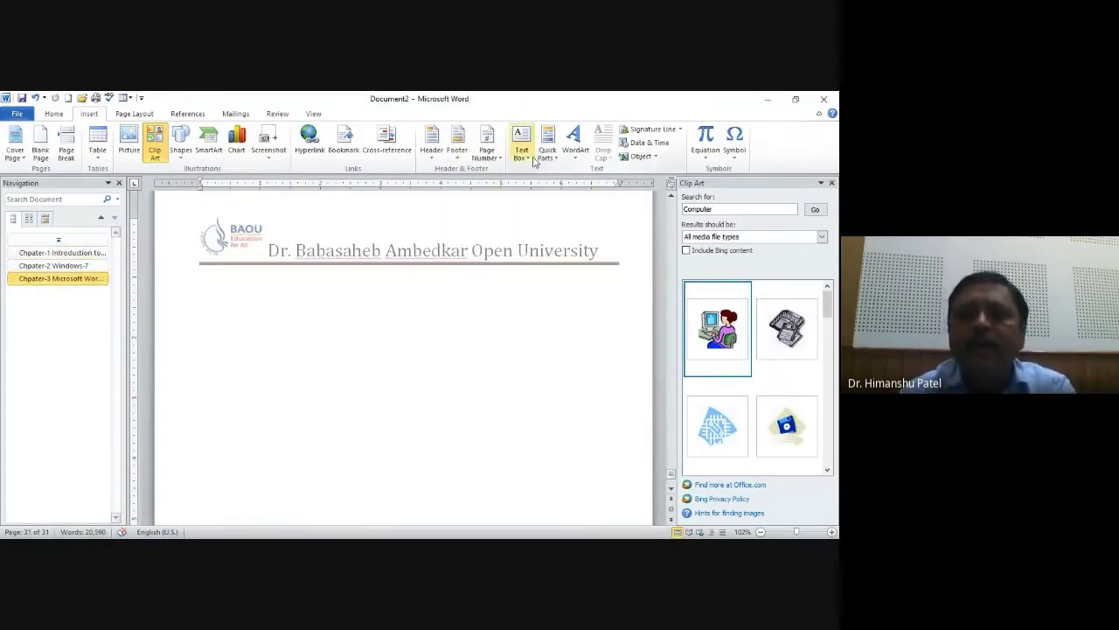
pyautogui.click(533, 160)
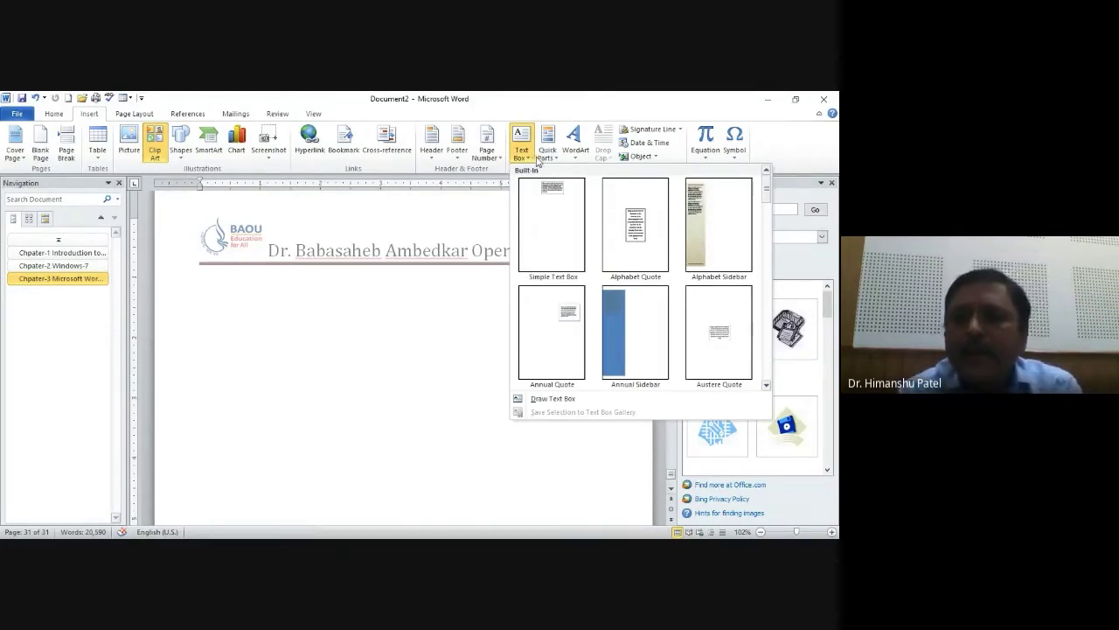
pyautogui.scroll(-3, 636, 280)
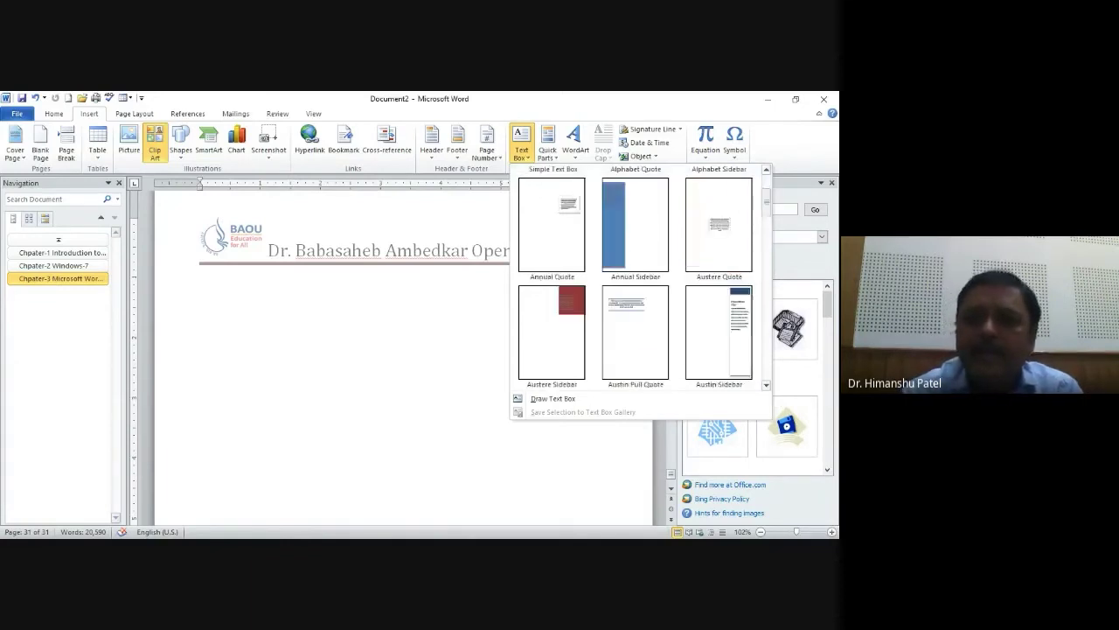
pyautogui.scroll(-1, 635, 279)
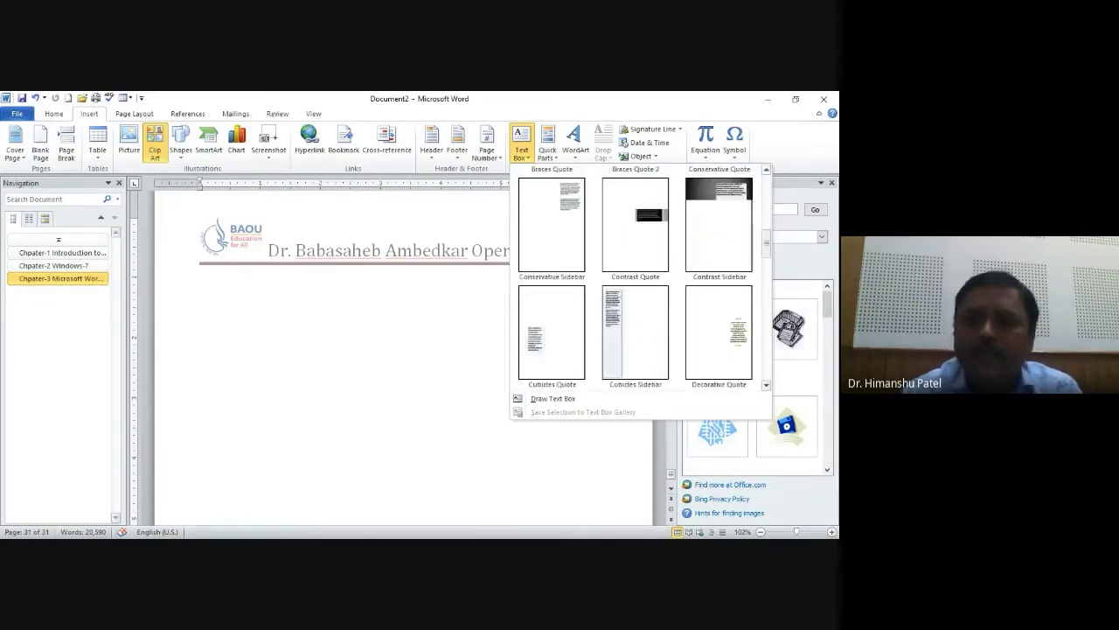
pyautogui.scroll(-1, 636, 279)
pyautogui.scroll(-1, 636, 280)
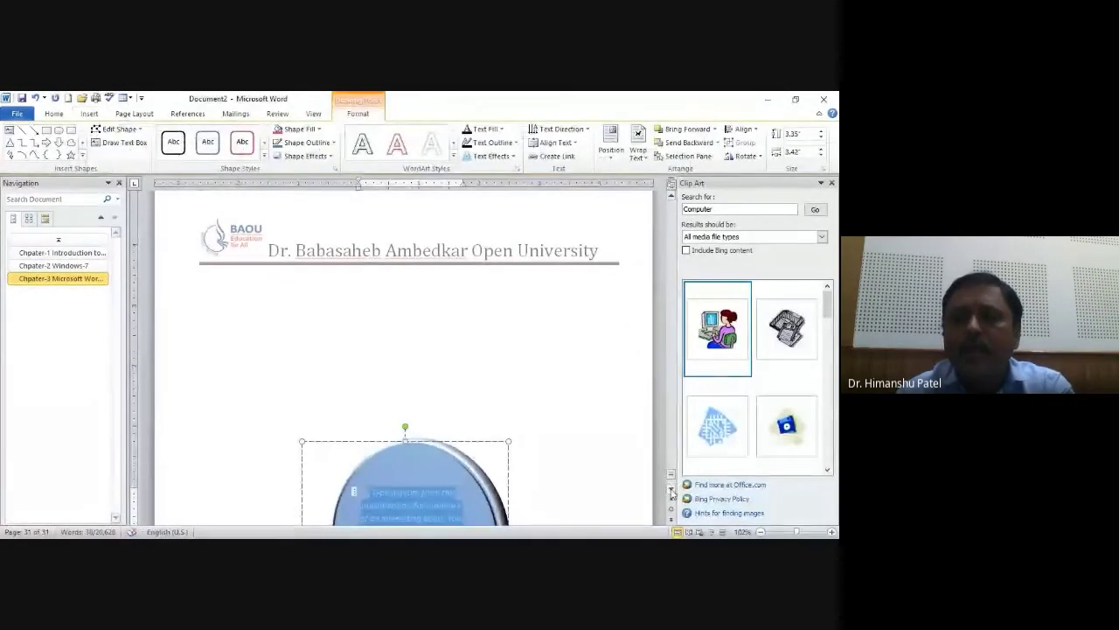
pyautogui.scroll(-3, 672, 494)
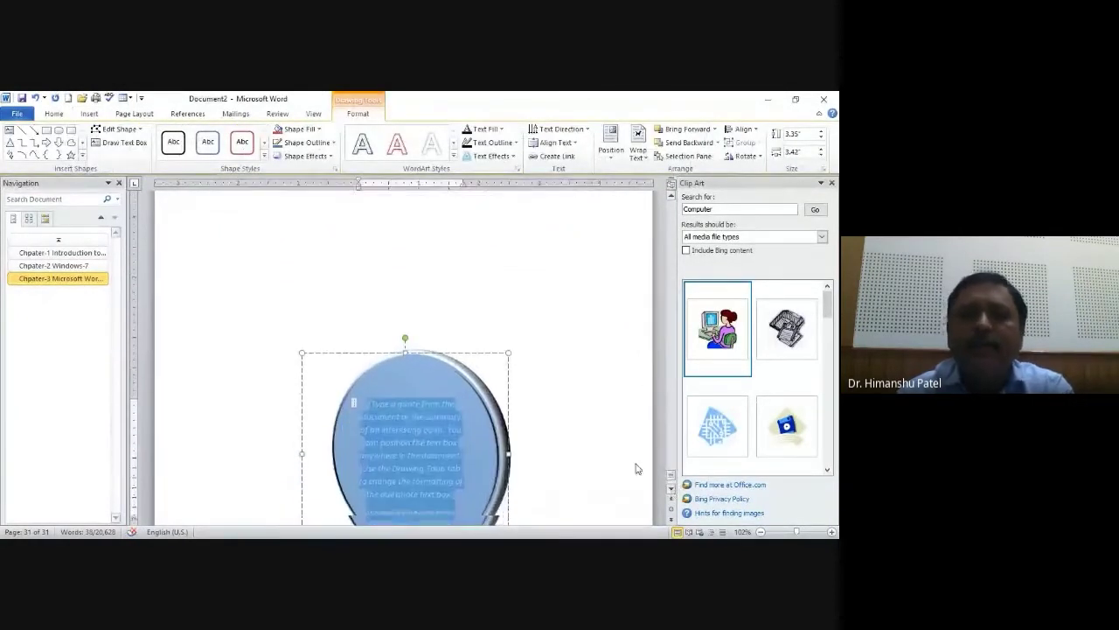
# Switch to One Page view to see the whole last page with its circular quote.
pyautogui.click(313, 118)
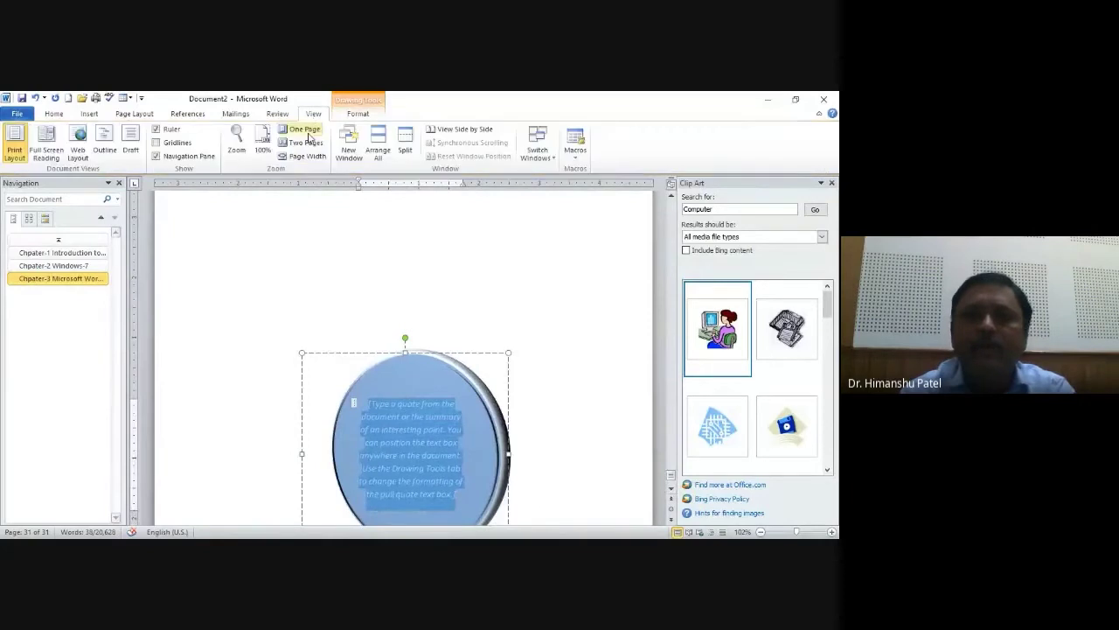
pyautogui.click(304, 129)
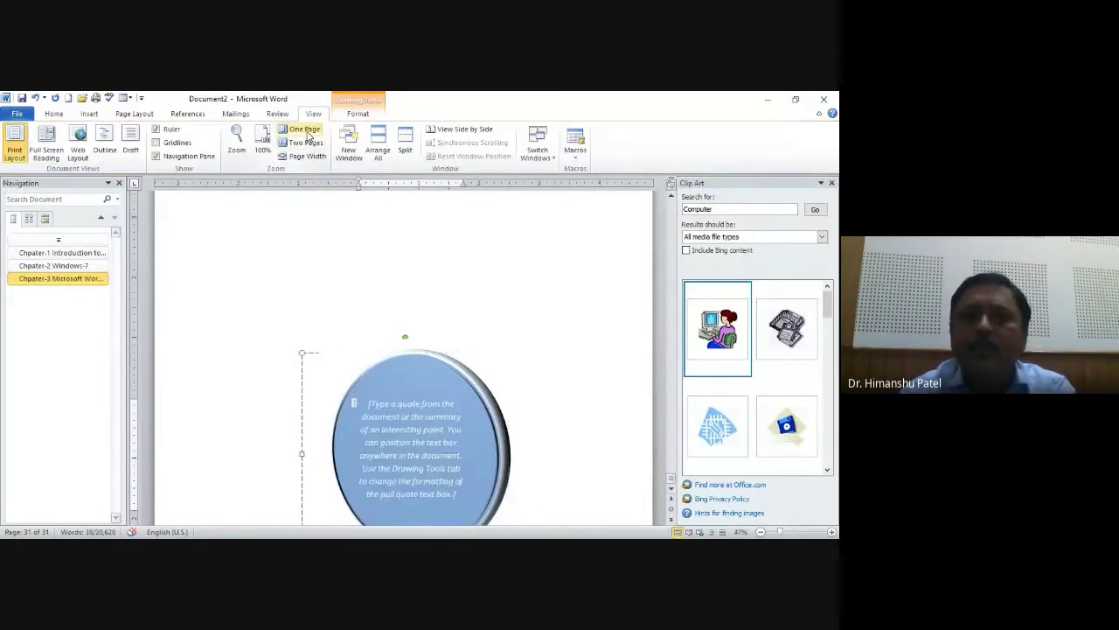
pyautogui.click(483, 343)
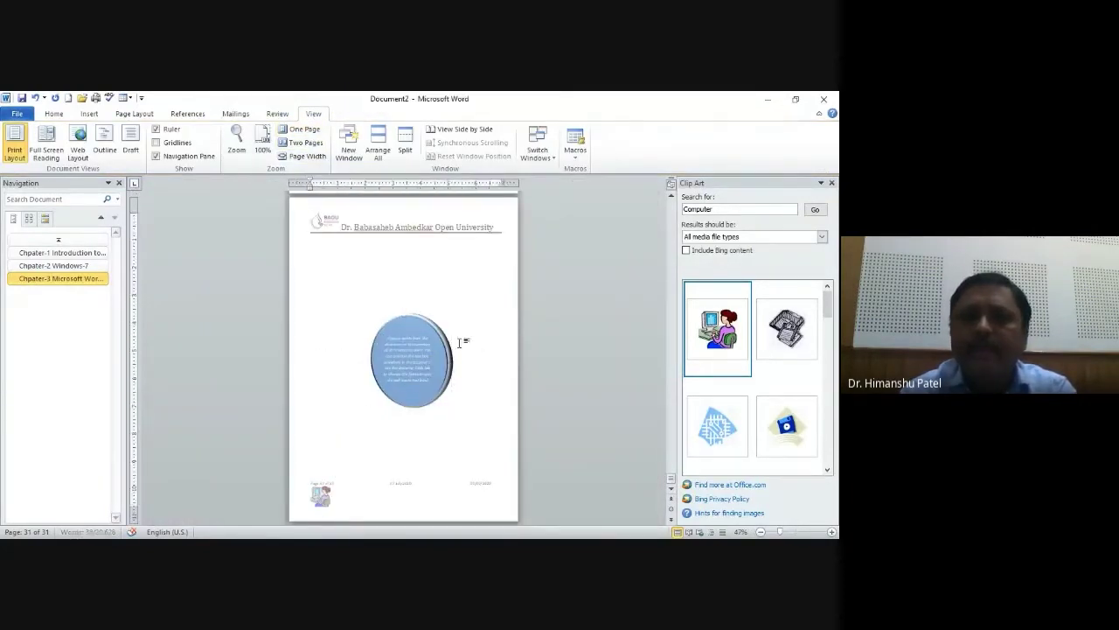
pyautogui.tripleClick(400, 340)
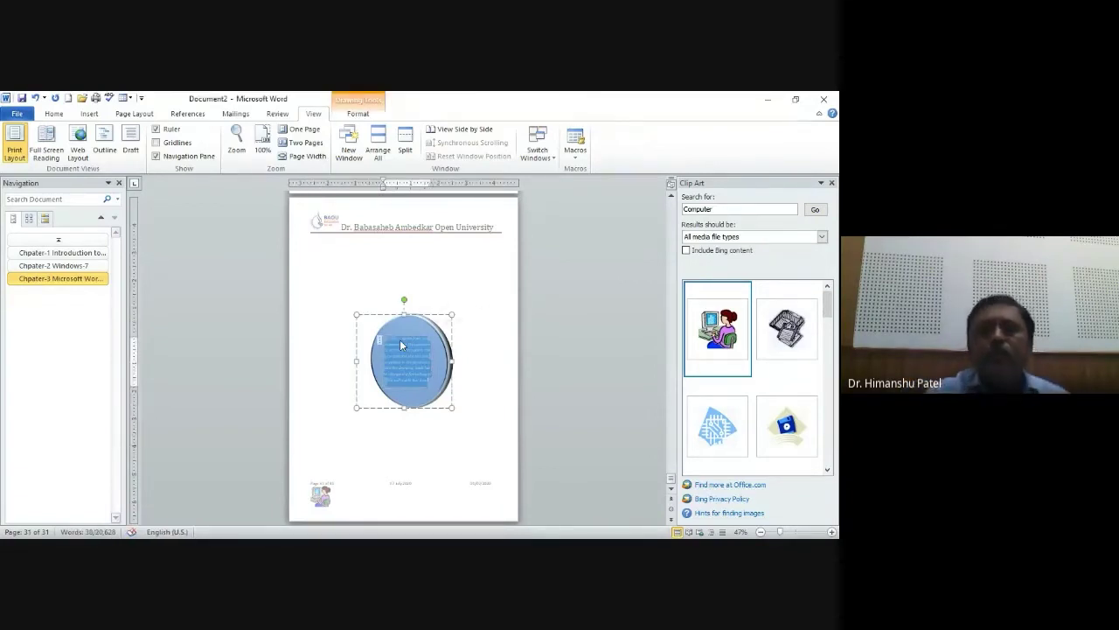
pyautogui.click(479, 371)
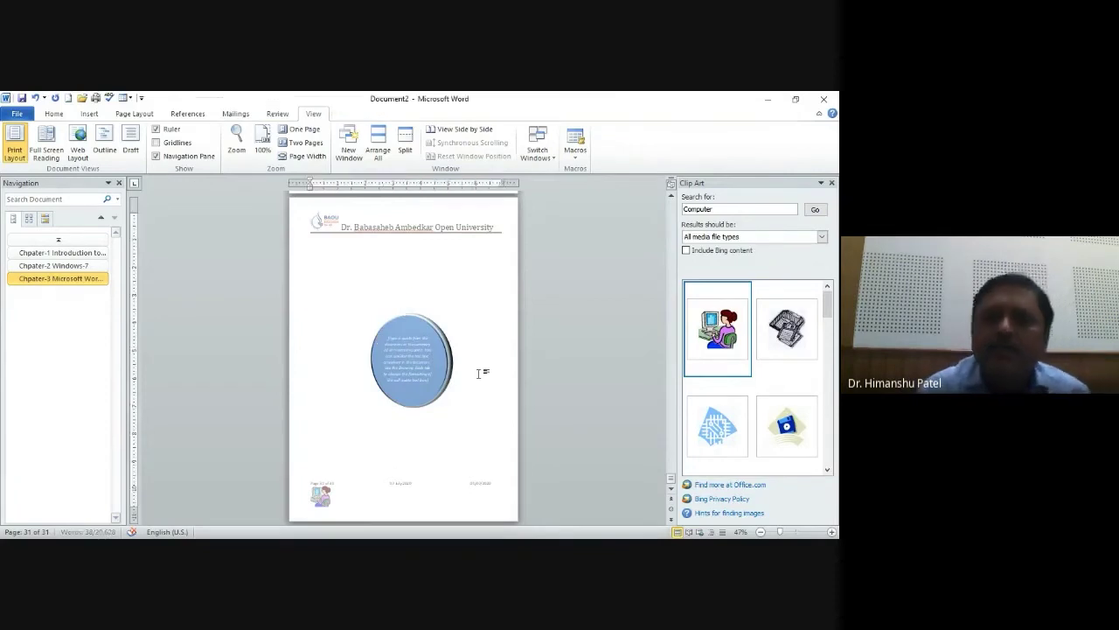
# Insert a Pinstripes Sidebar text box on the page.
pyautogui.click(92, 116)
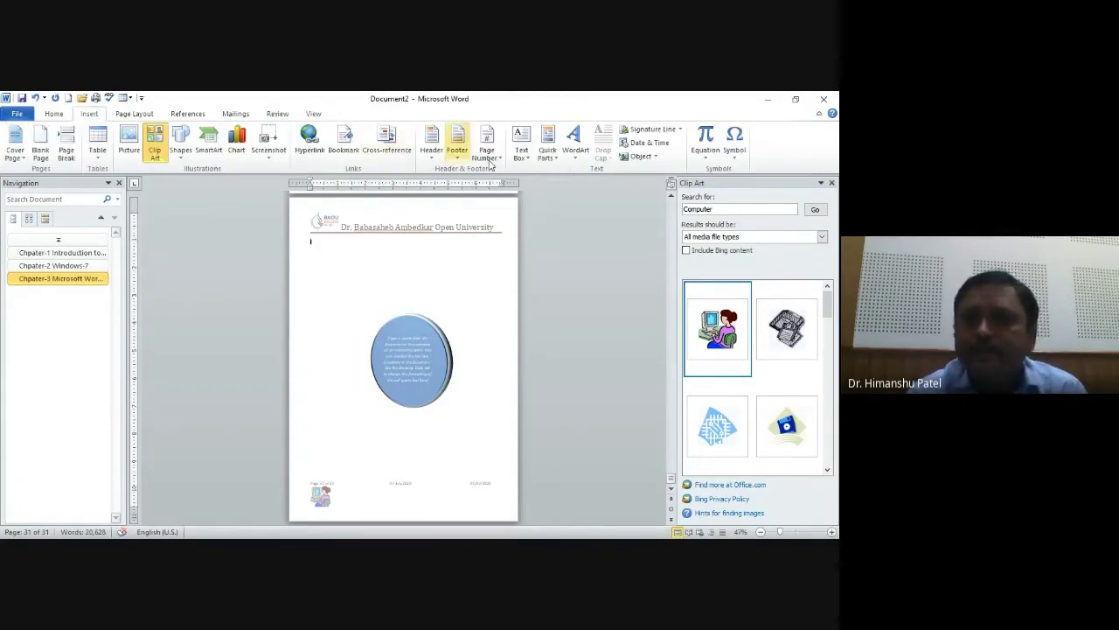
pyautogui.click(522, 153)
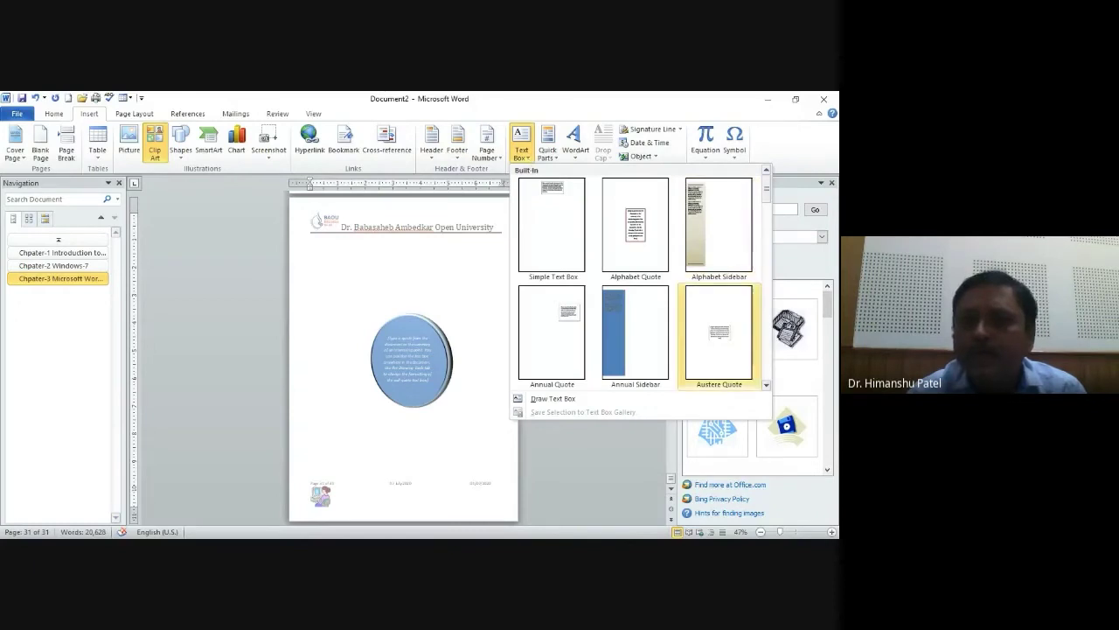
pyautogui.scroll(-2, 635, 280)
pyautogui.scroll(-2, 635, 280)
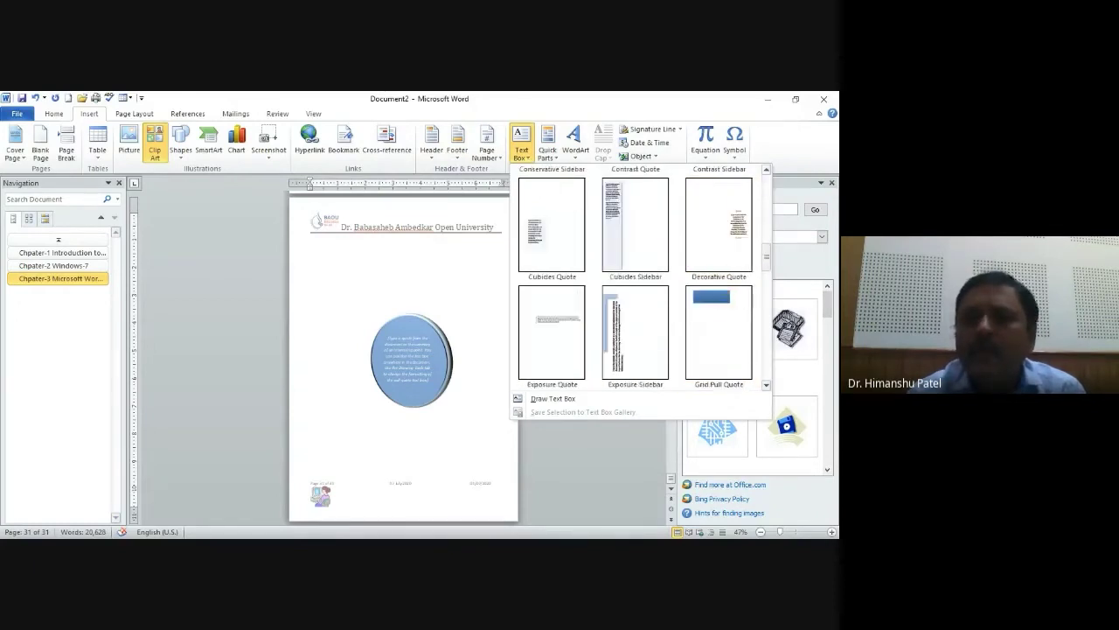
pyautogui.scroll(-1, 635, 280)
pyautogui.scroll(-2, 635, 280)
pyautogui.scroll(-1, 635, 280)
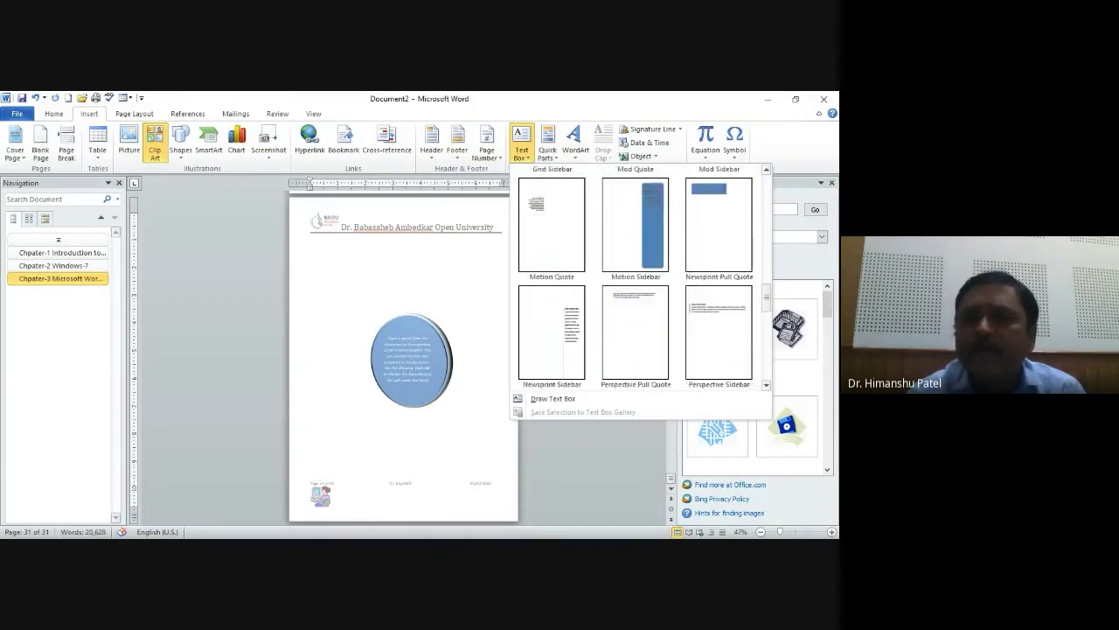
pyautogui.scroll(-1, 635, 280)
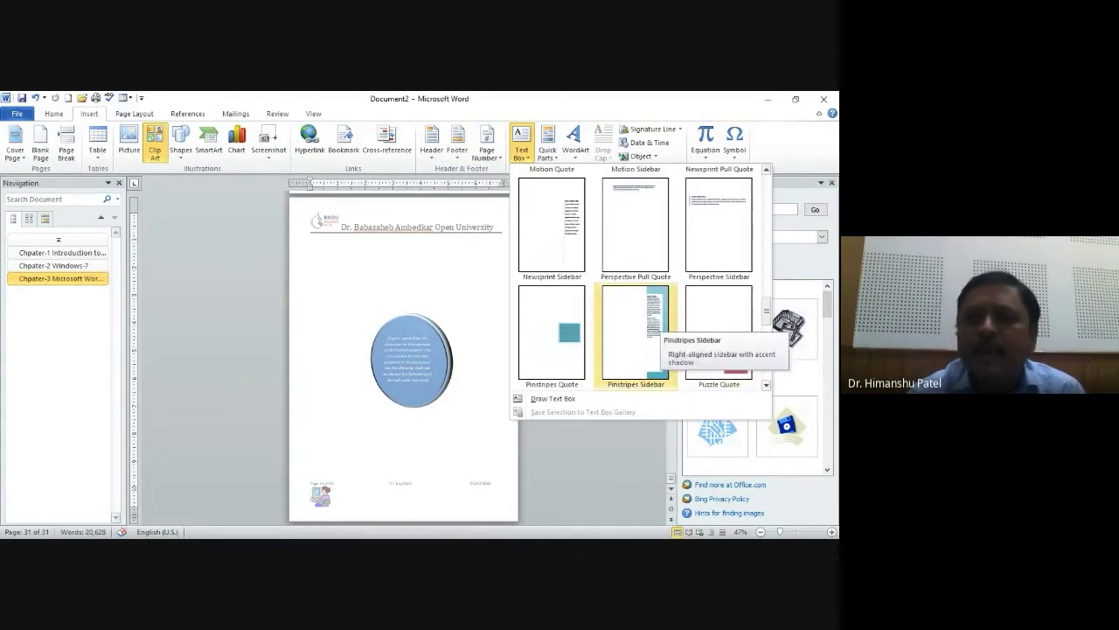
pyautogui.click(647, 331)
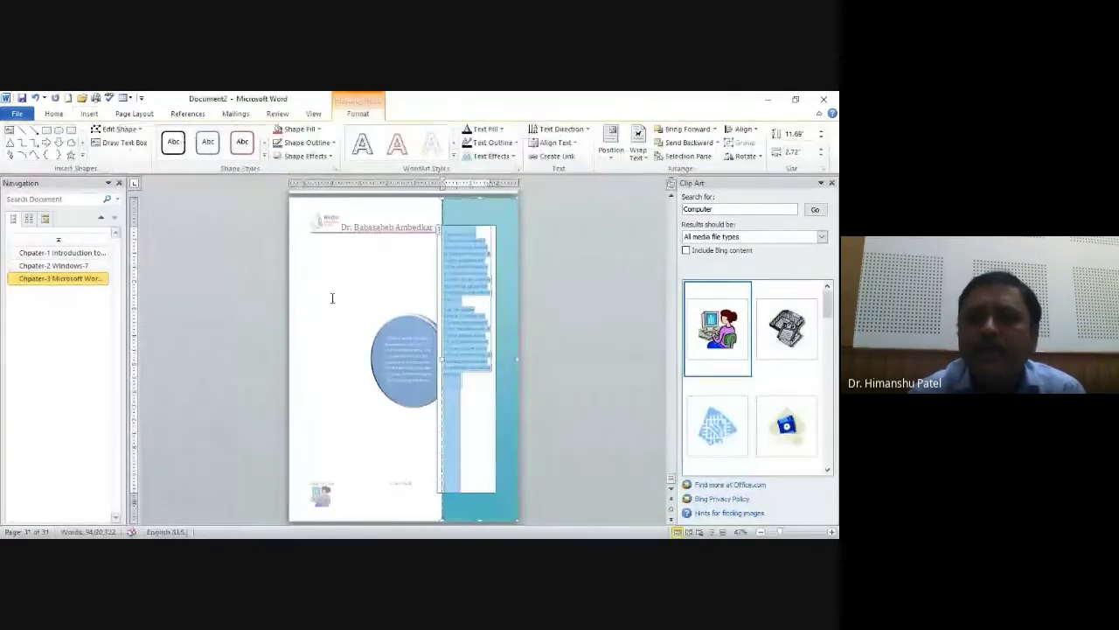
# Move the oval pull-quote down toward the lower part of the page.
pyautogui.click(377, 354)
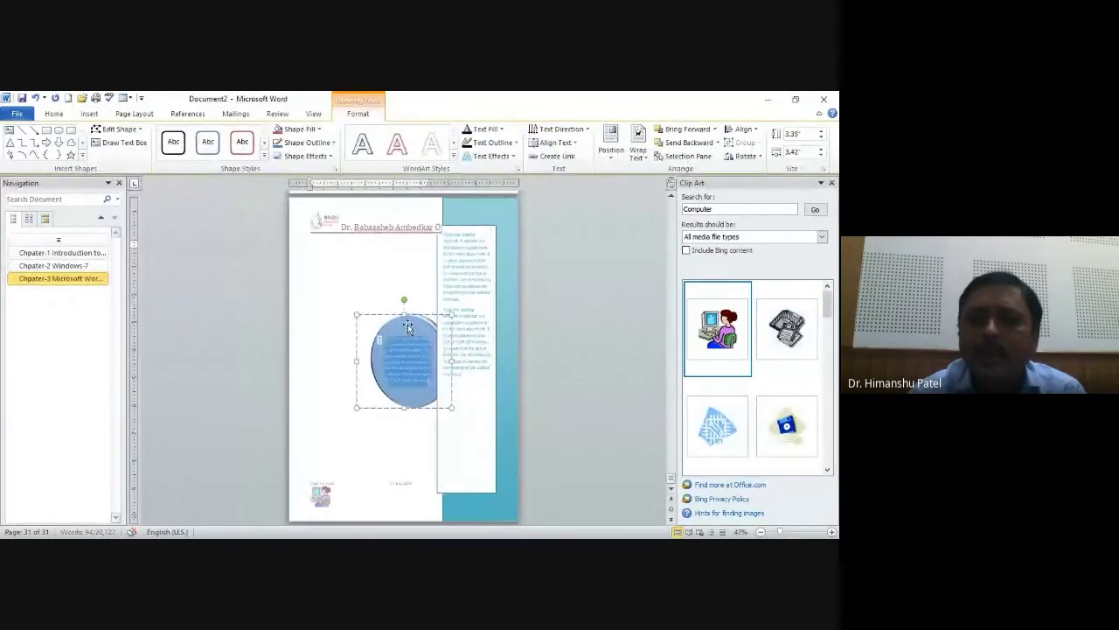
pyautogui.click(422, 316)
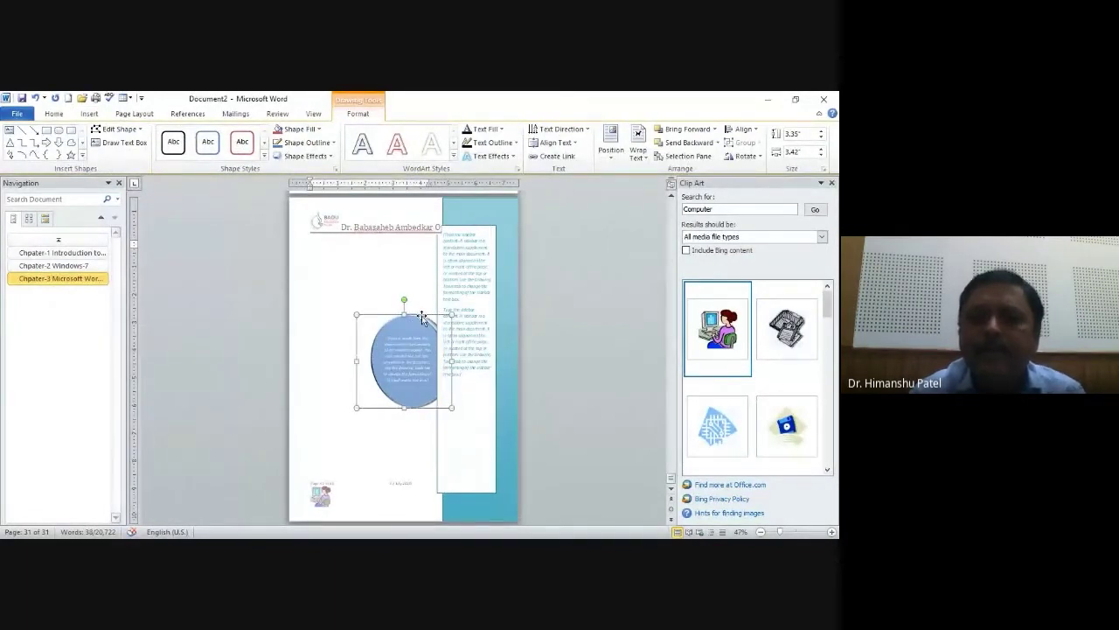
pyautogui.moveTo(421, 316); pyautogui.dragTo(369, 248)
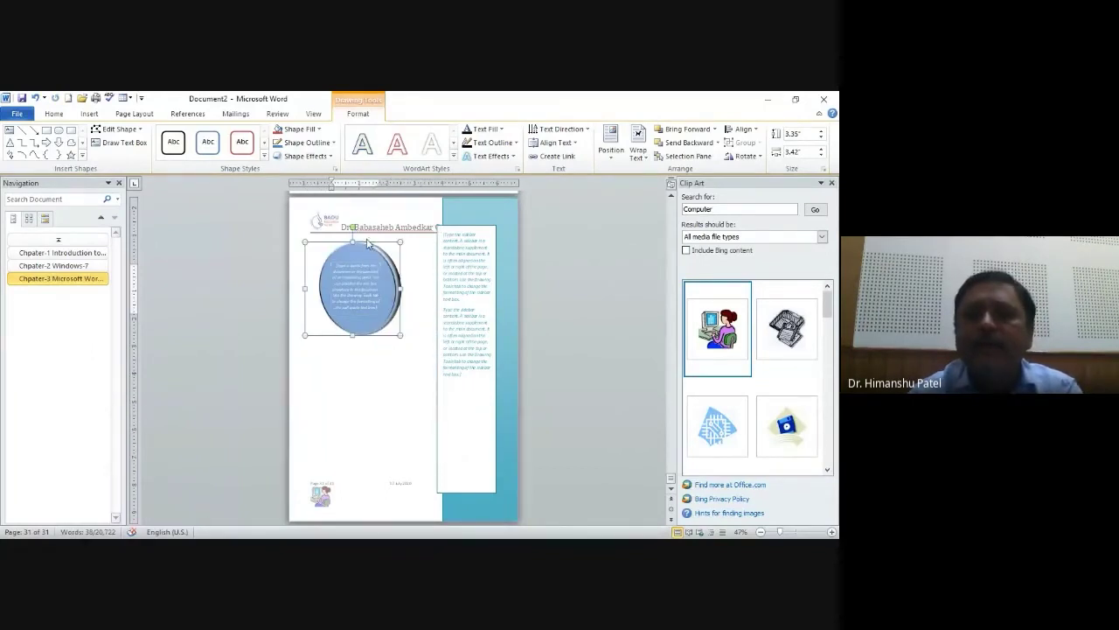
pyautogui.moveTo(368, 245); pyautogui.dragTo(370, 376)
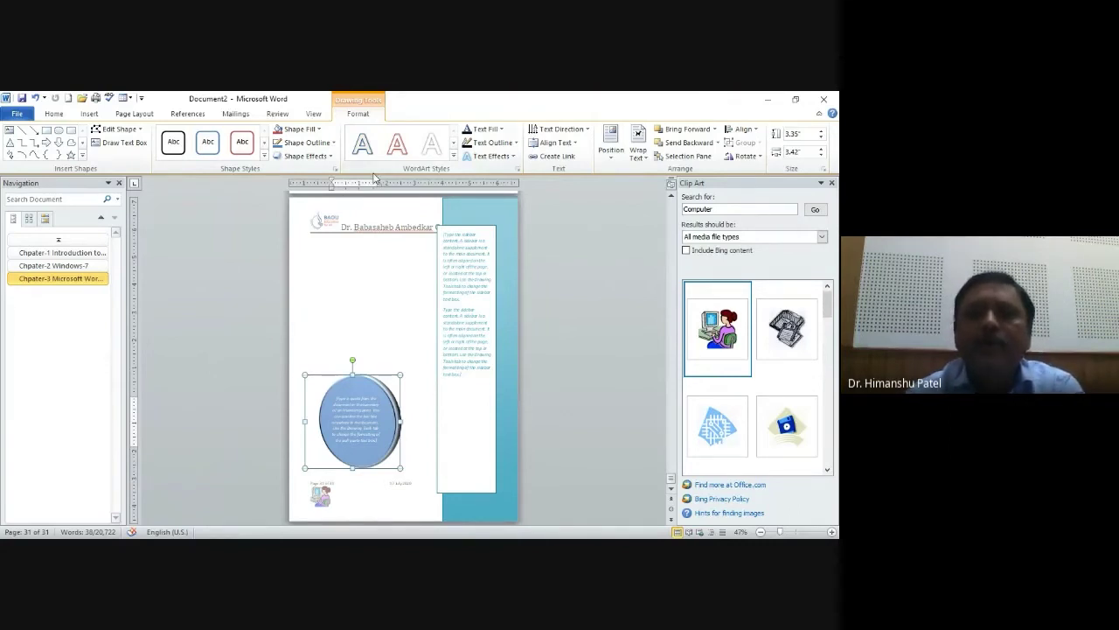
pyautogui.click(320, 129)
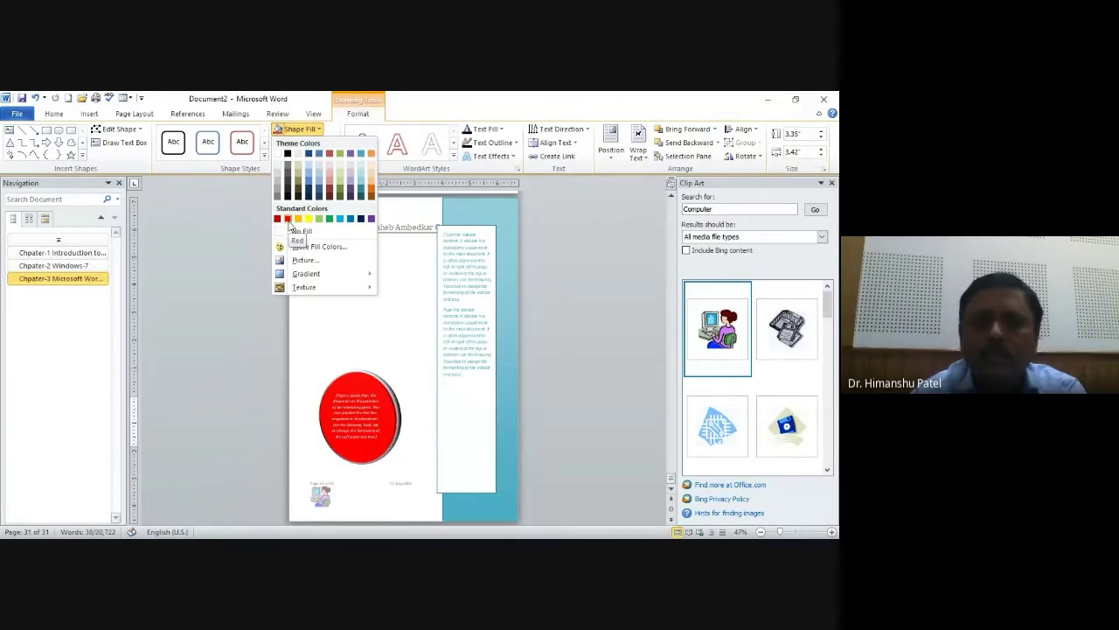
# Give the oval a red fill, yellow outline, inner shadow and a red bevelled shape style.
pyautogui.click(288, 220)
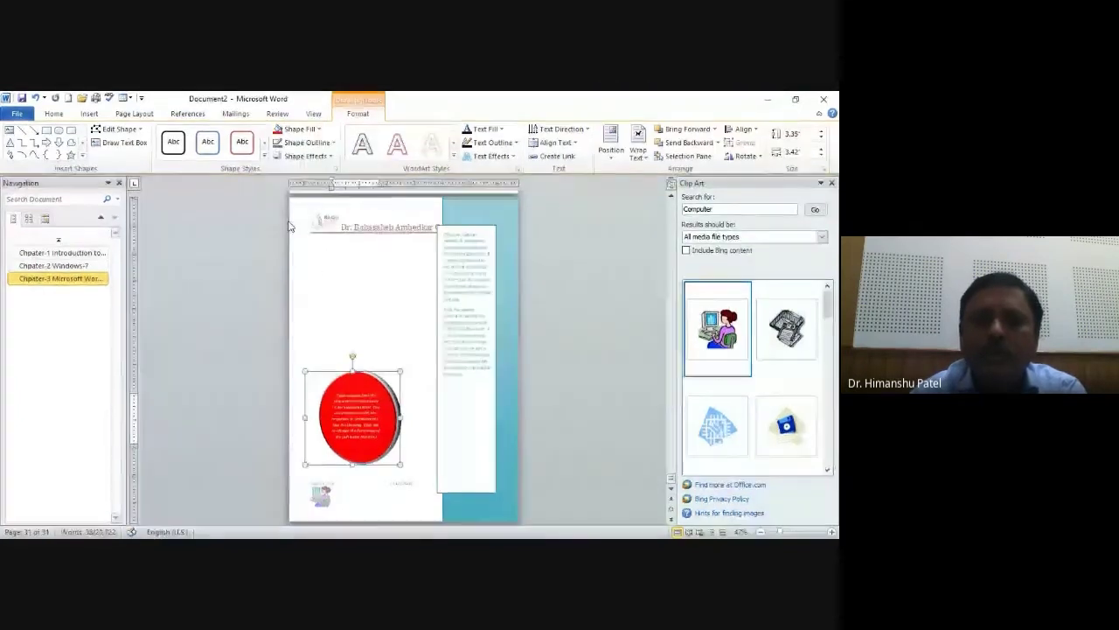
pyautogui.click(311, 146)
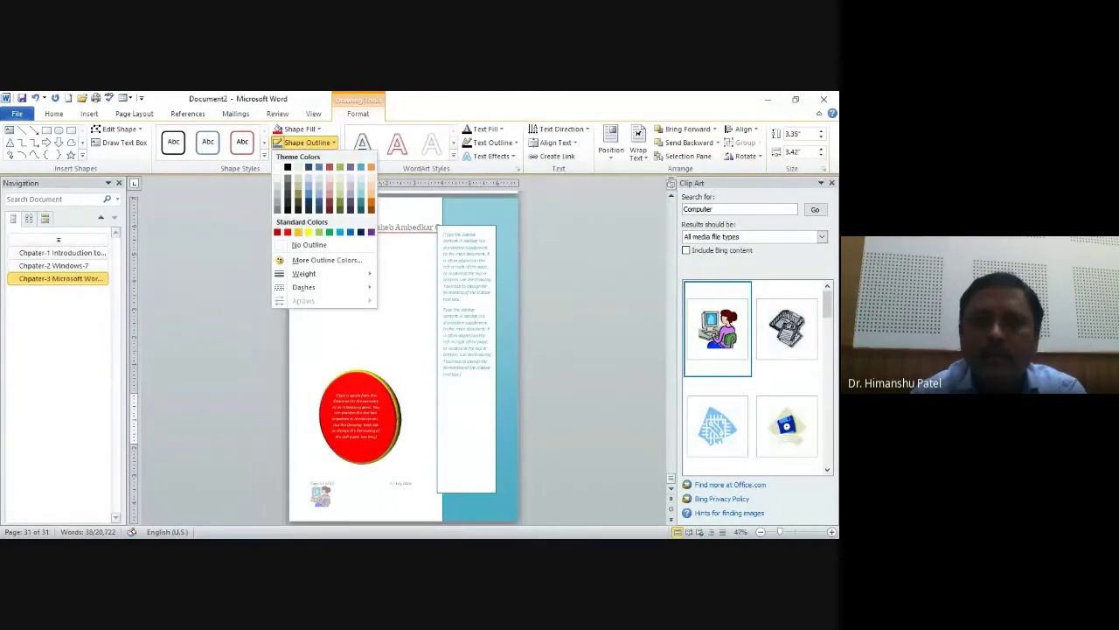
pyautogui.click(309, 232)
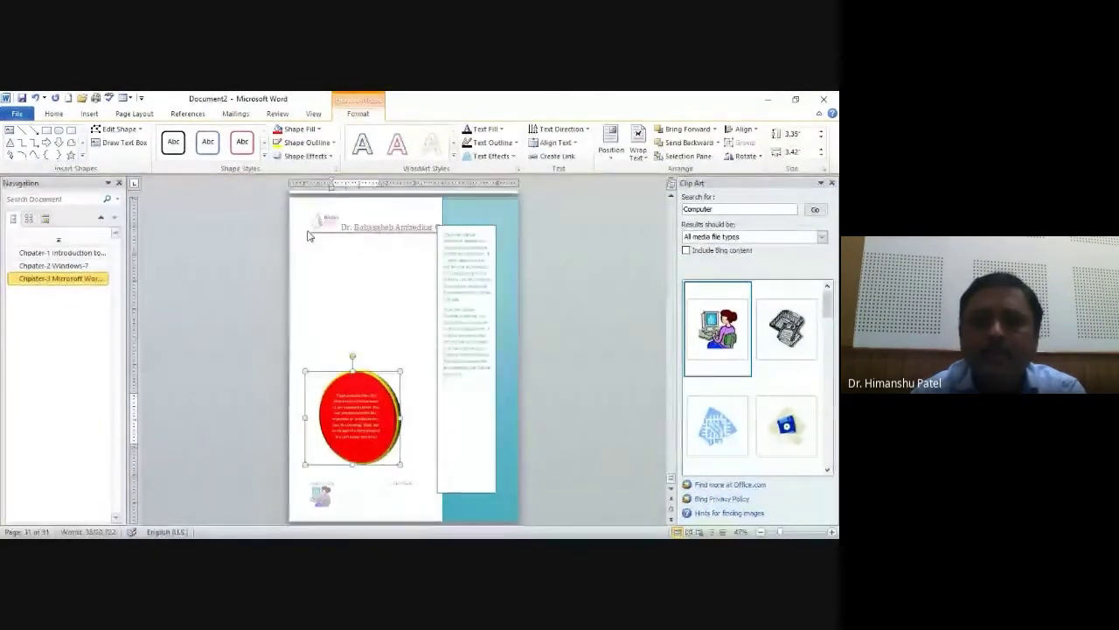
pyautogui.click(310, 158)
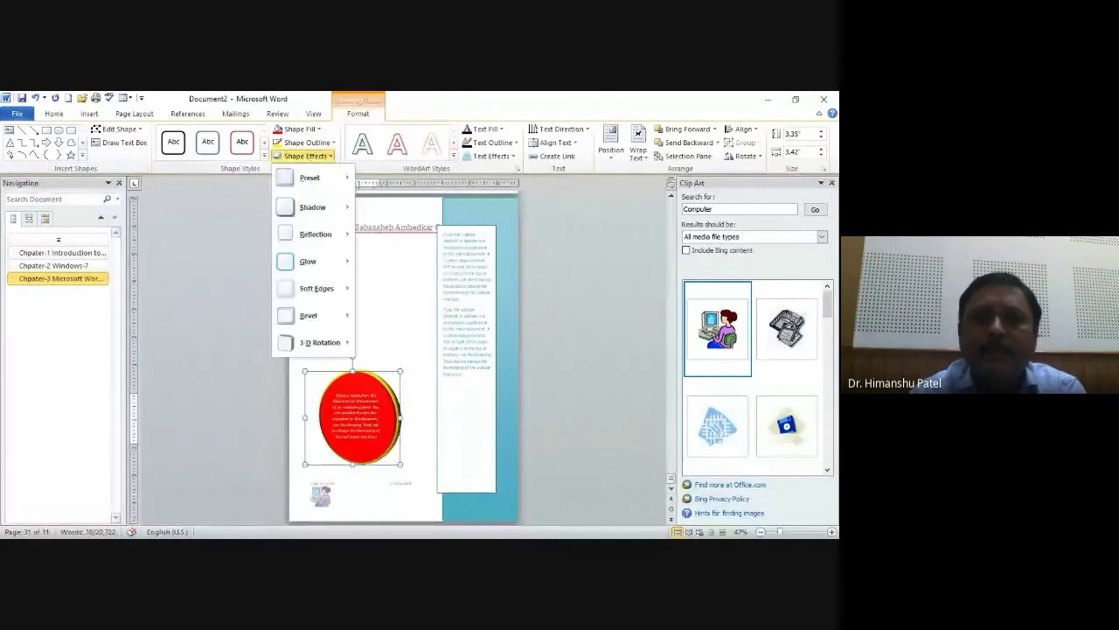
pyautogui.moveTo(313, 207)
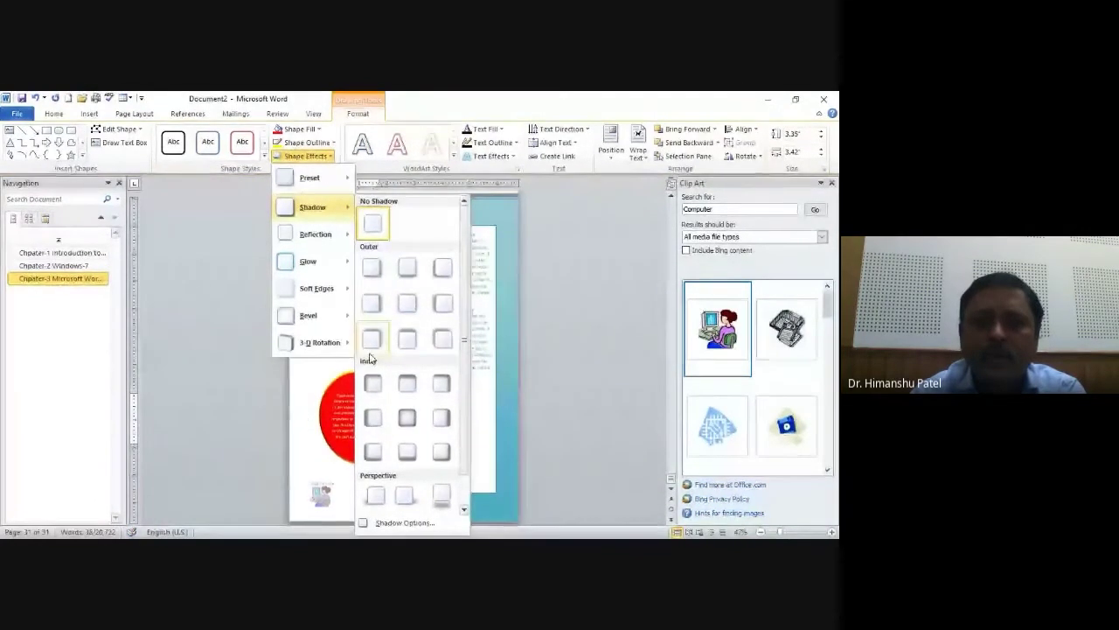
pyautogui.click(371, 388)
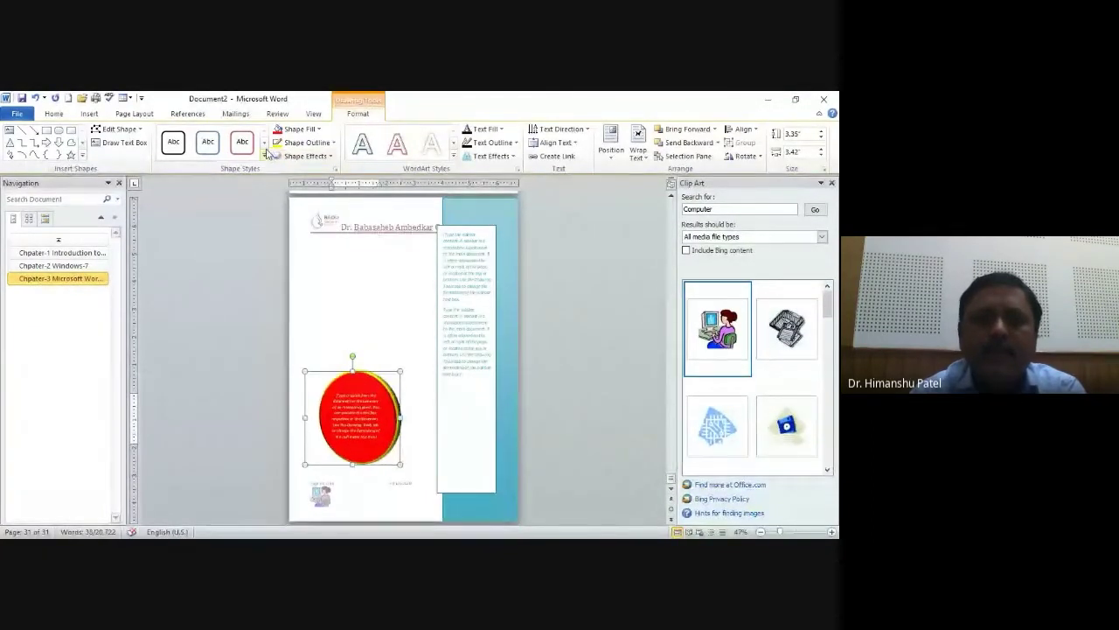
pyautogui.click(264, 155)
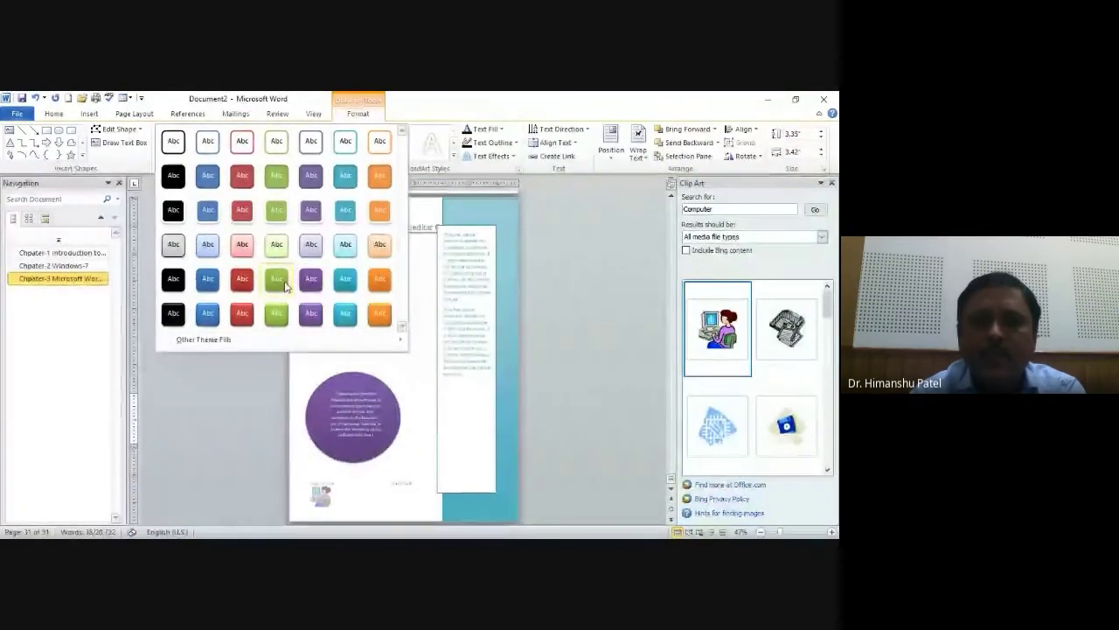
pyautogui.click(242, 312)
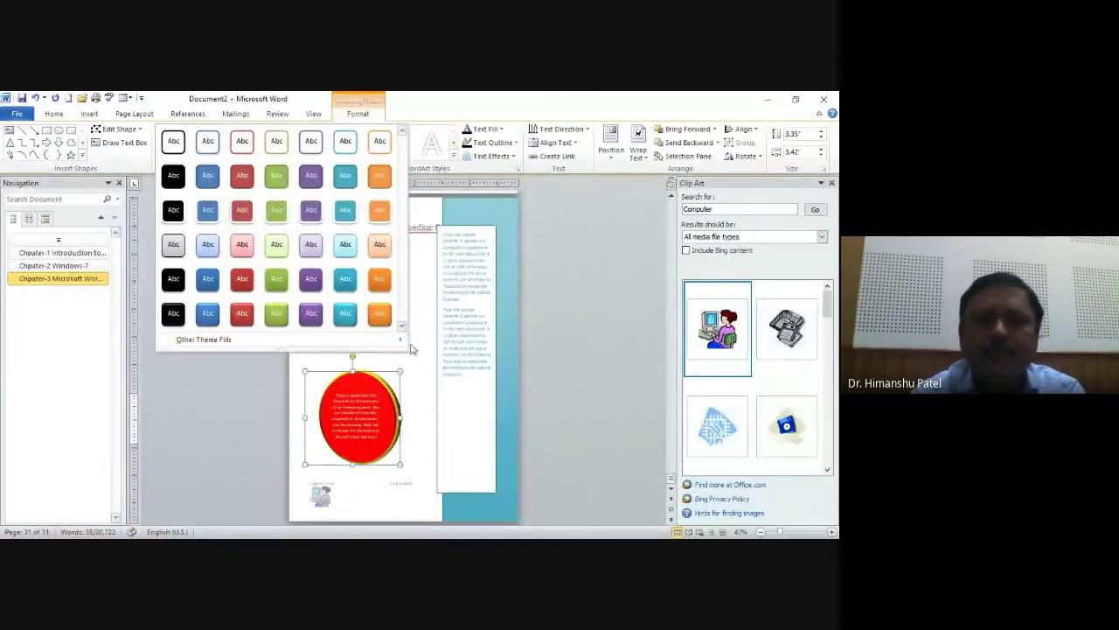
pyautogui.press('Escape')
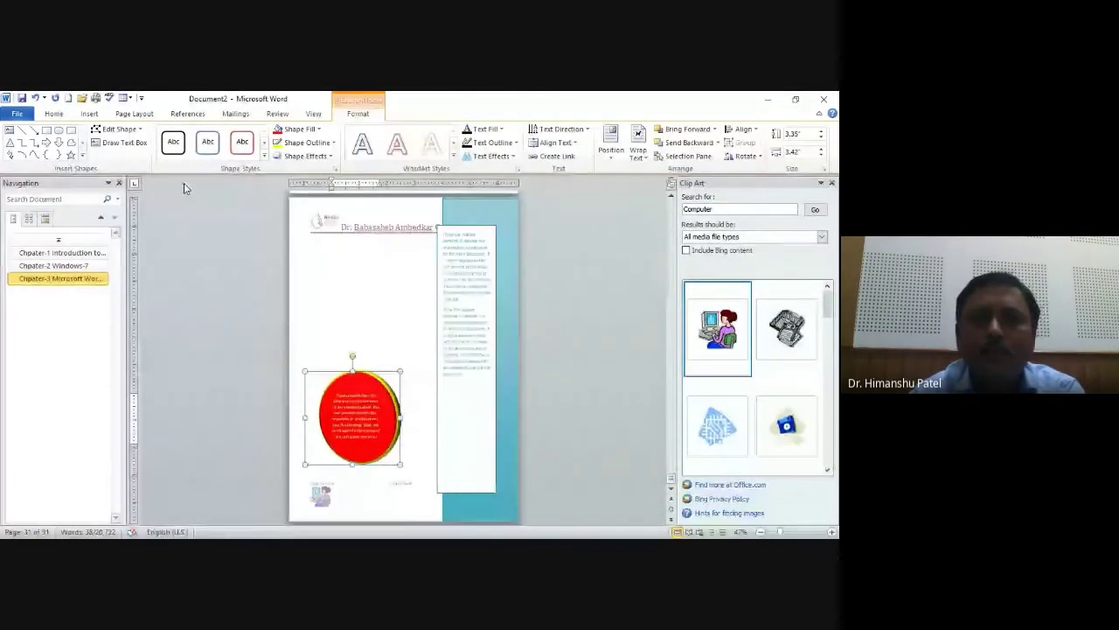
# Give the oval text an orange glow style, widen the oval and move it up.
pyautogui.click(453, 155)
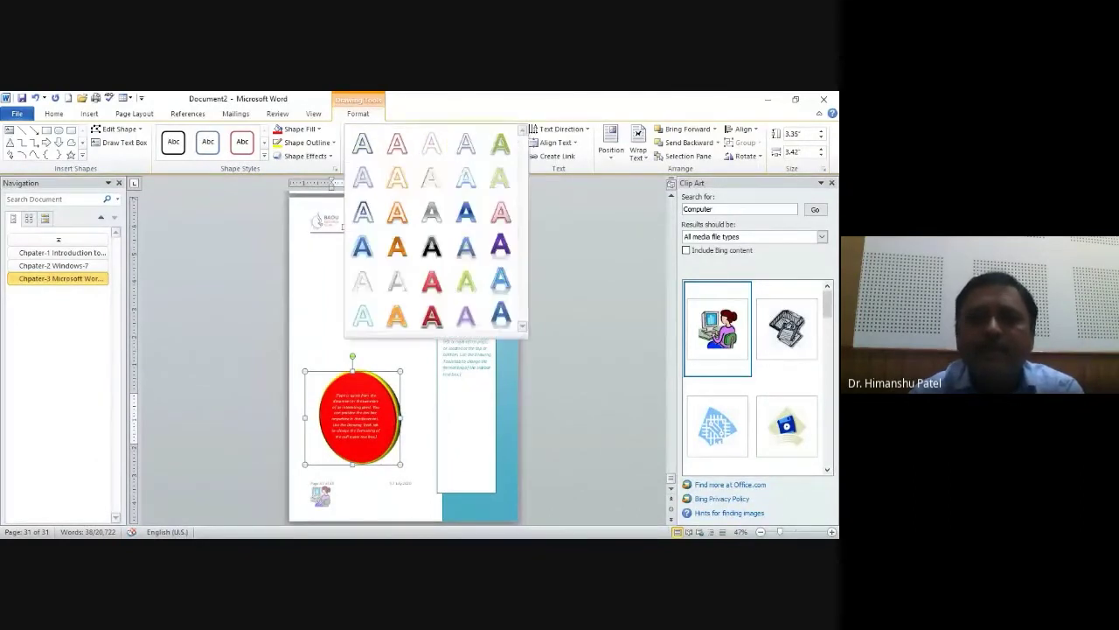
pyautogui.click(387, 187)
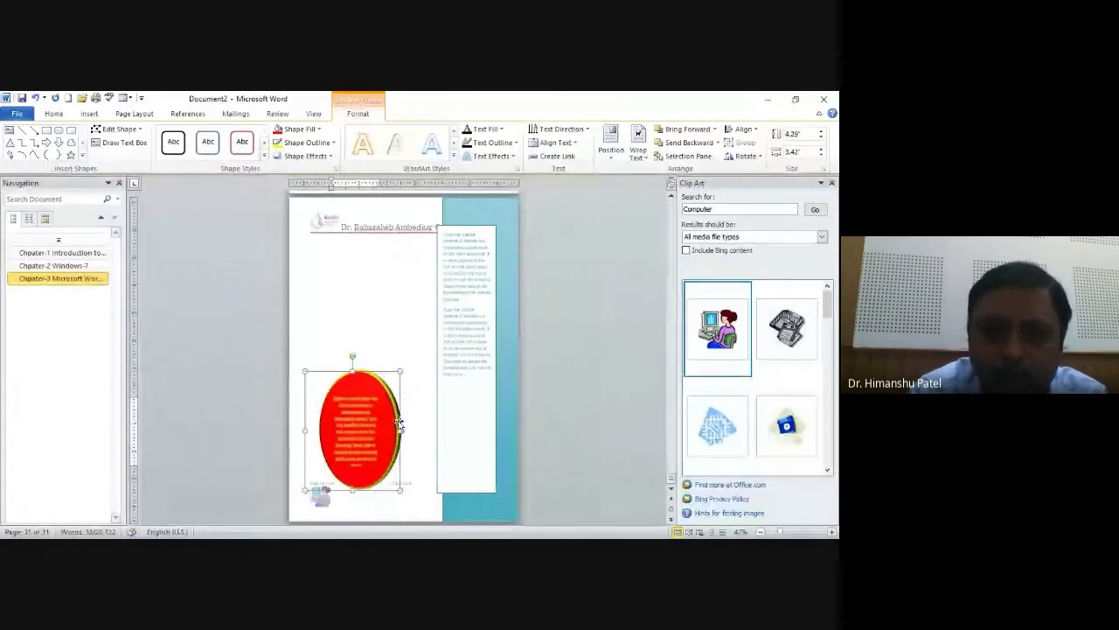
pyautogui.moveTo(401, 429); pyautogui.dragTo(432, 429)
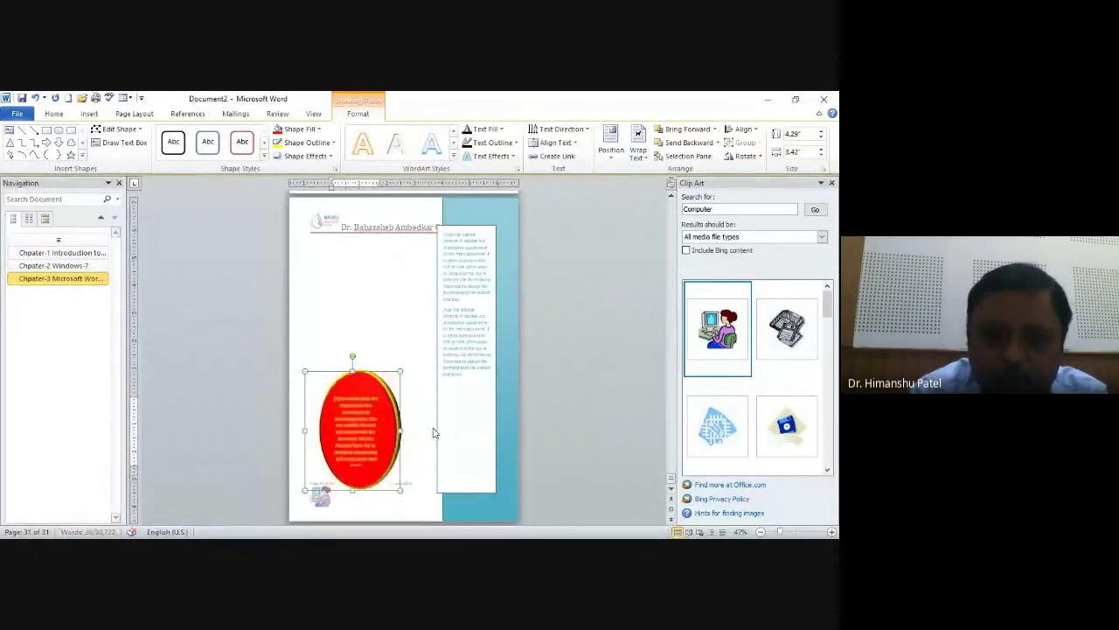
pyautogui.tripleClick(407, 421)
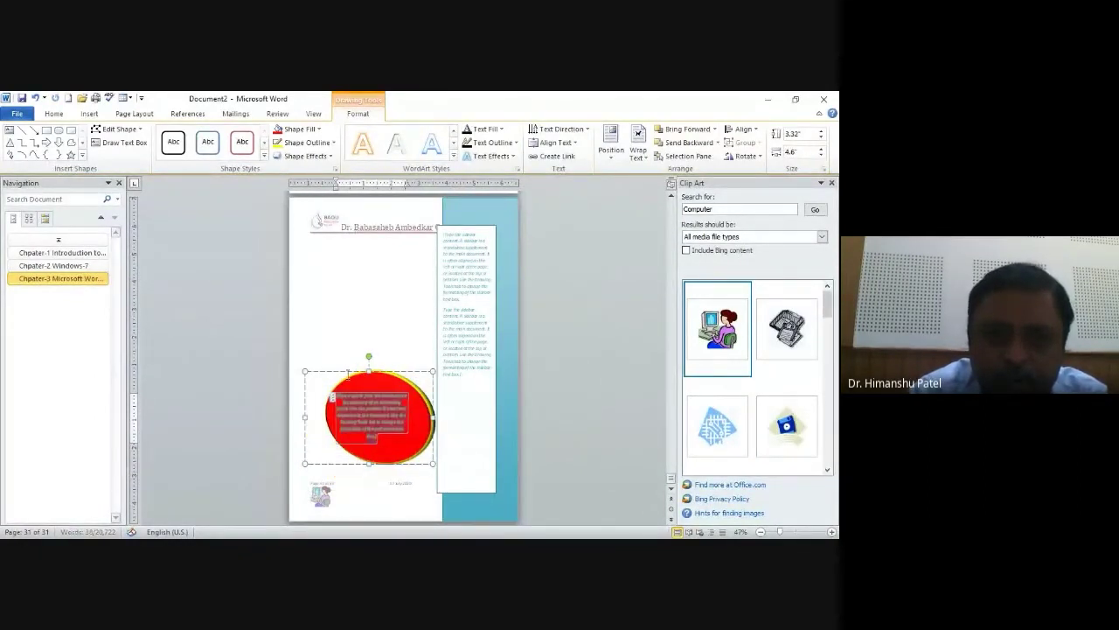
pyautogui.click(348, 372)
pyautogui.moveTo(322, 311); pyautogui.dragTo(333, 276)
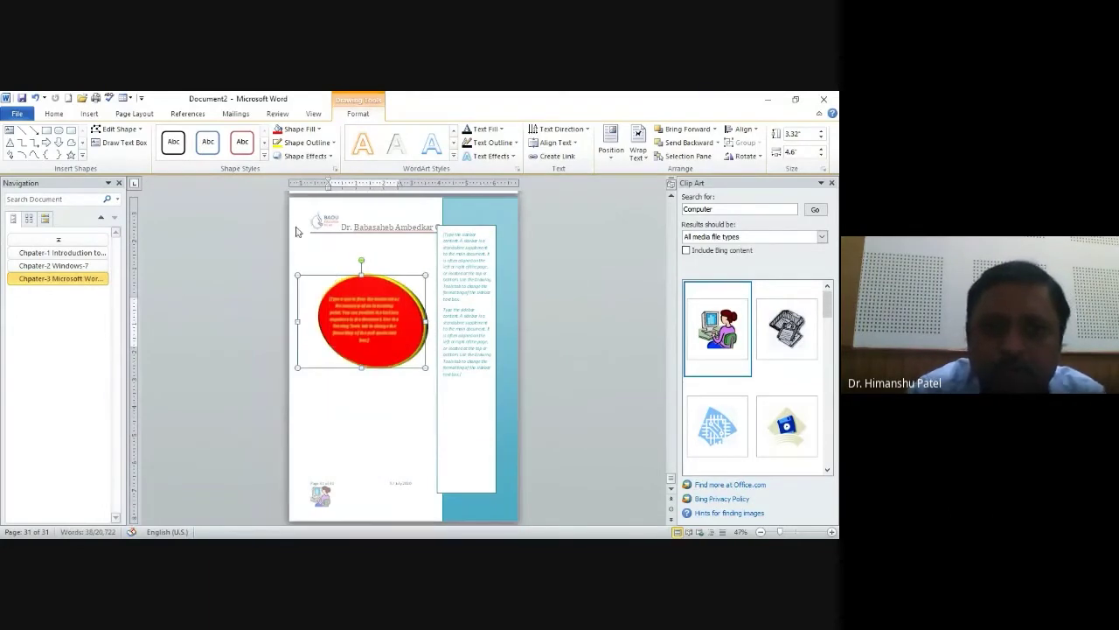
# Replace the placeholder quote with 'Dr. Babasaheb Ambedkar Open University , Ahmedabad'.
pyautogui.click(315, 113)
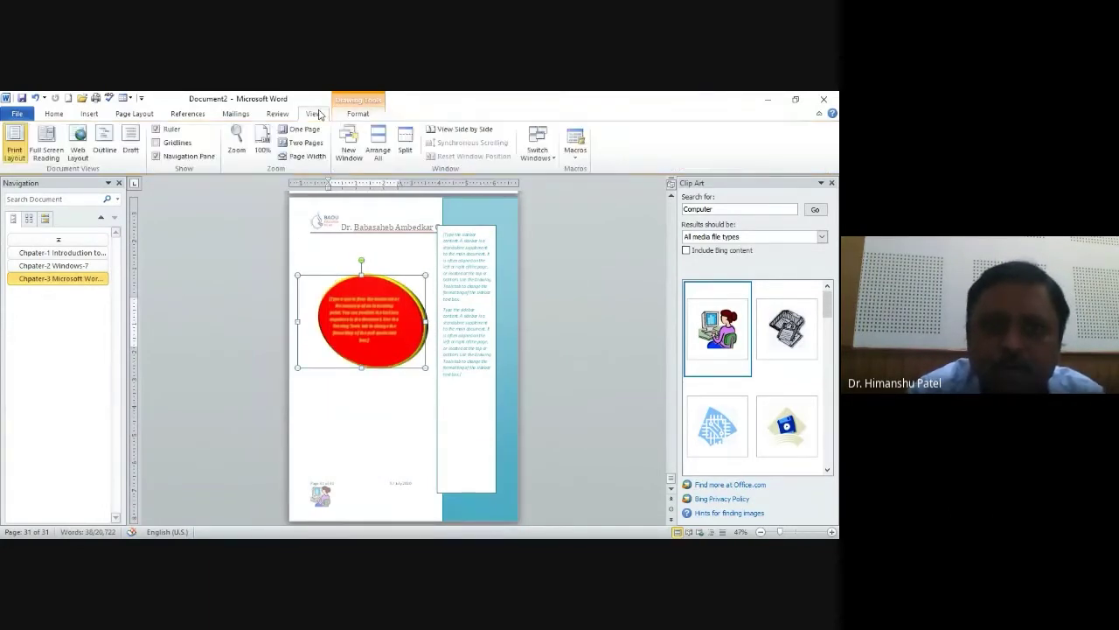
pyautogui.click(311, 157)
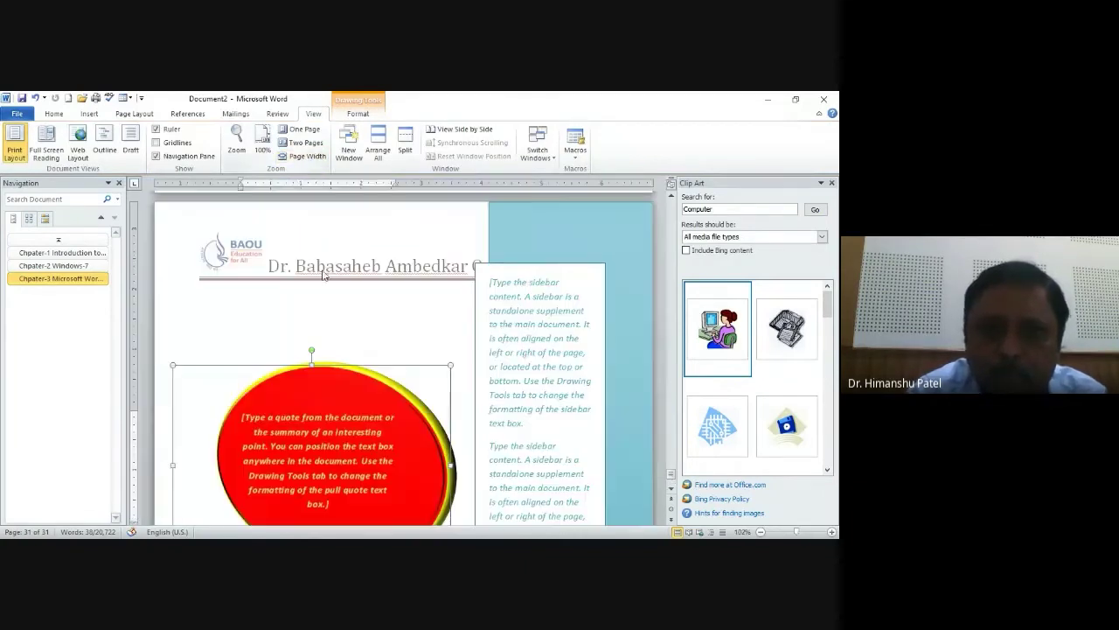
pyautogui.click(671, 493)
pyautogui.click(271, 406)
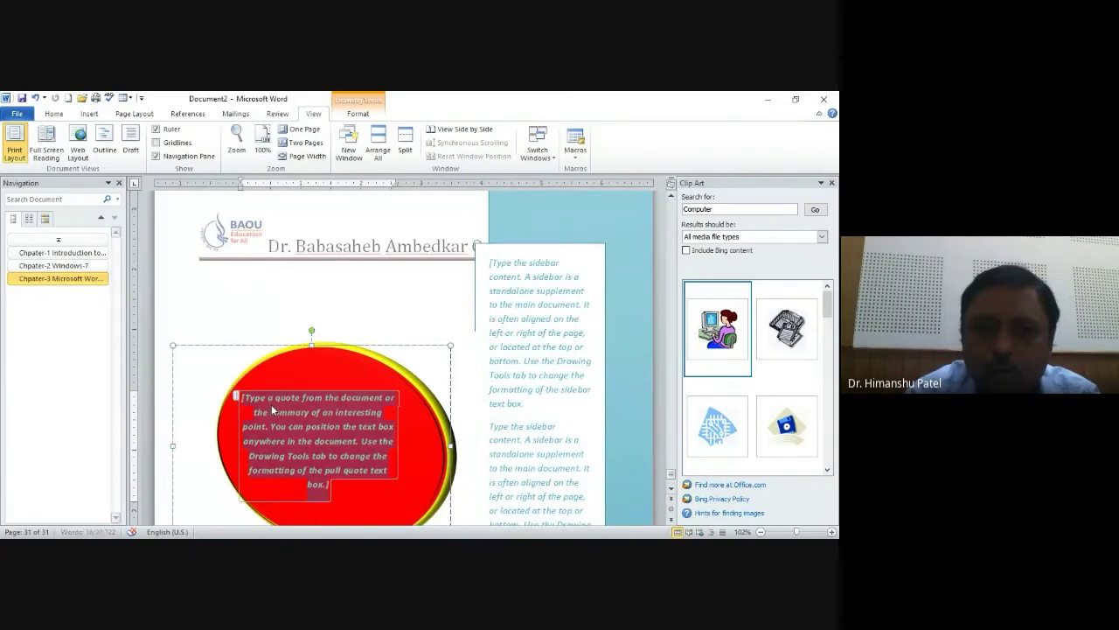
pyautogui.press('Delete')
pyautogui.write('Dr. Babasaheb Ambedkar Open University ')
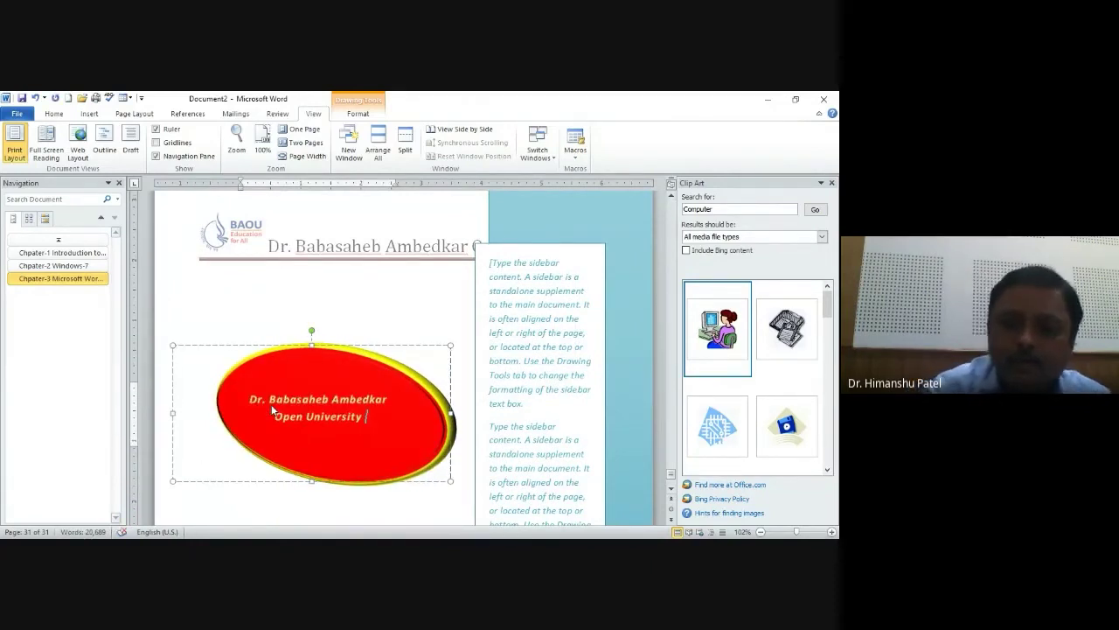
pyautogui.write(', Ahme')
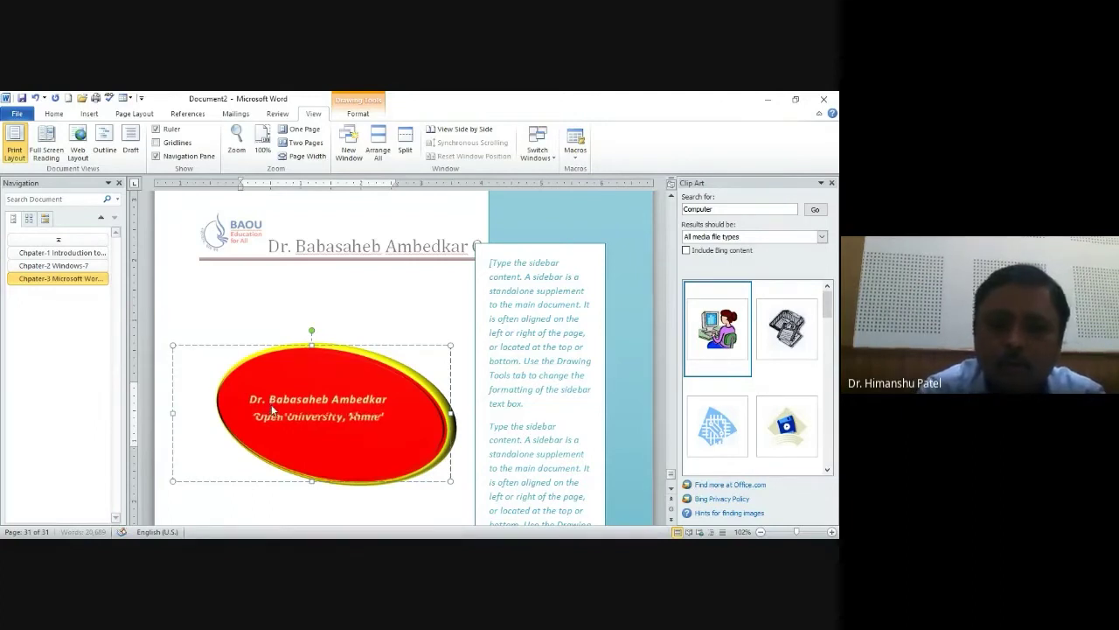
pyautogui.write('dabad')
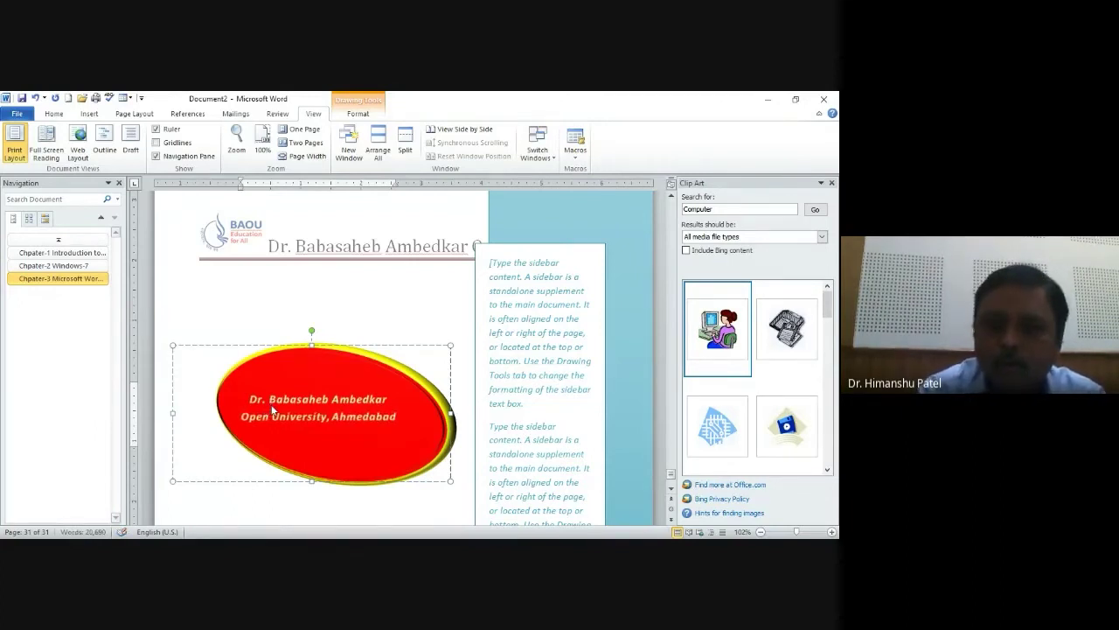
pyautogui.hotkey('ctrl', 'a')
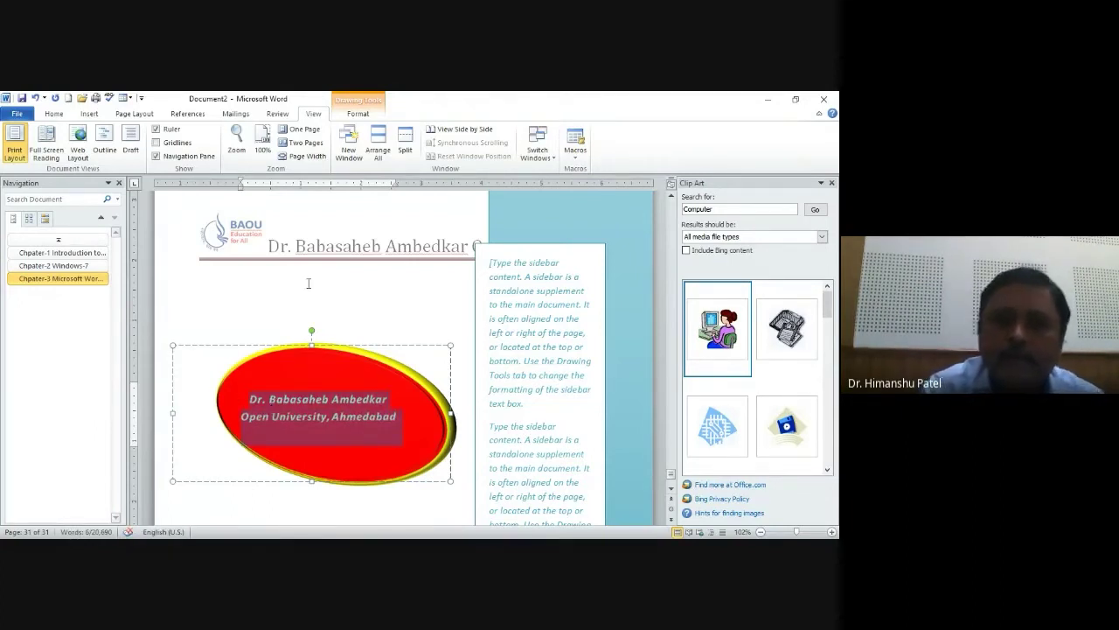
# Apply the orange WordArt style to the oval's text.
pyautogui.click(365, 117)
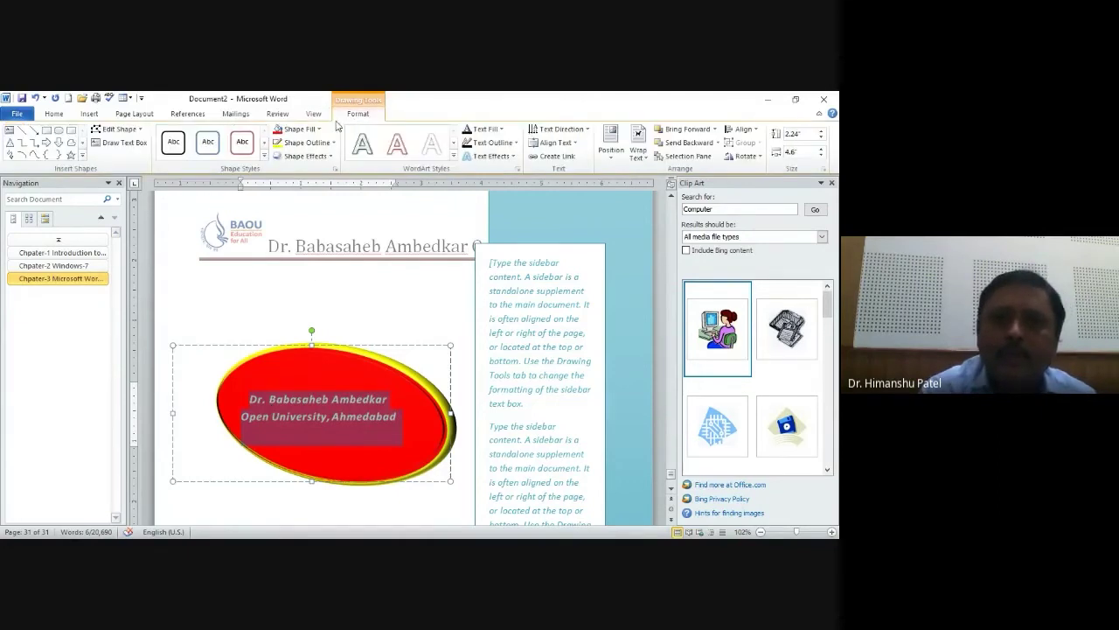
pyautogui.click(454, 155)
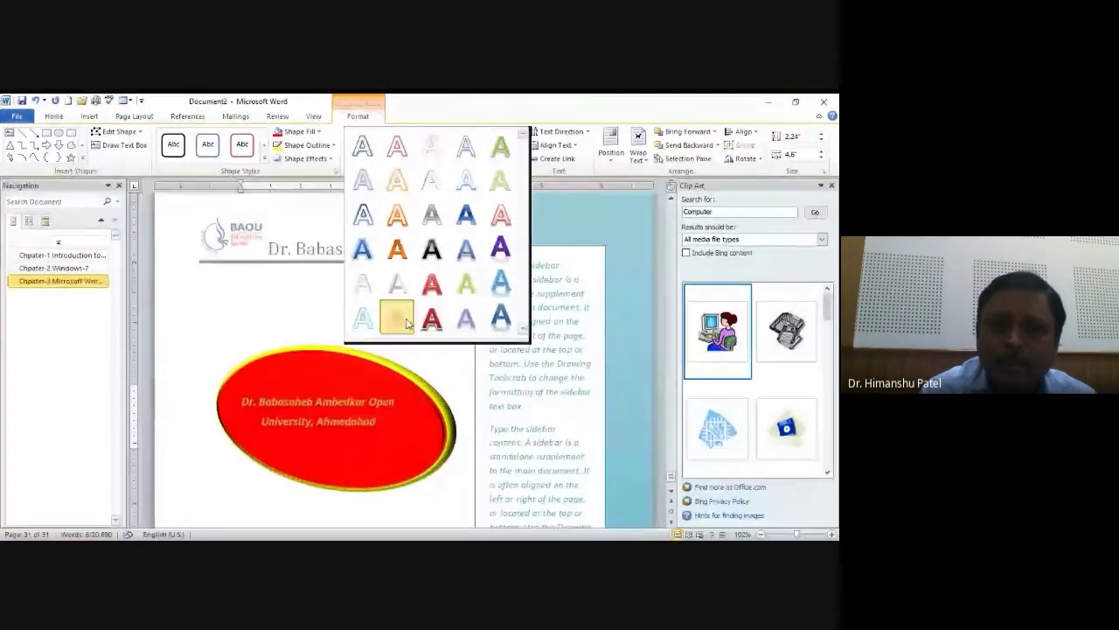
pyautogui.click(397, 317)
pyautogui.click(468, 351)
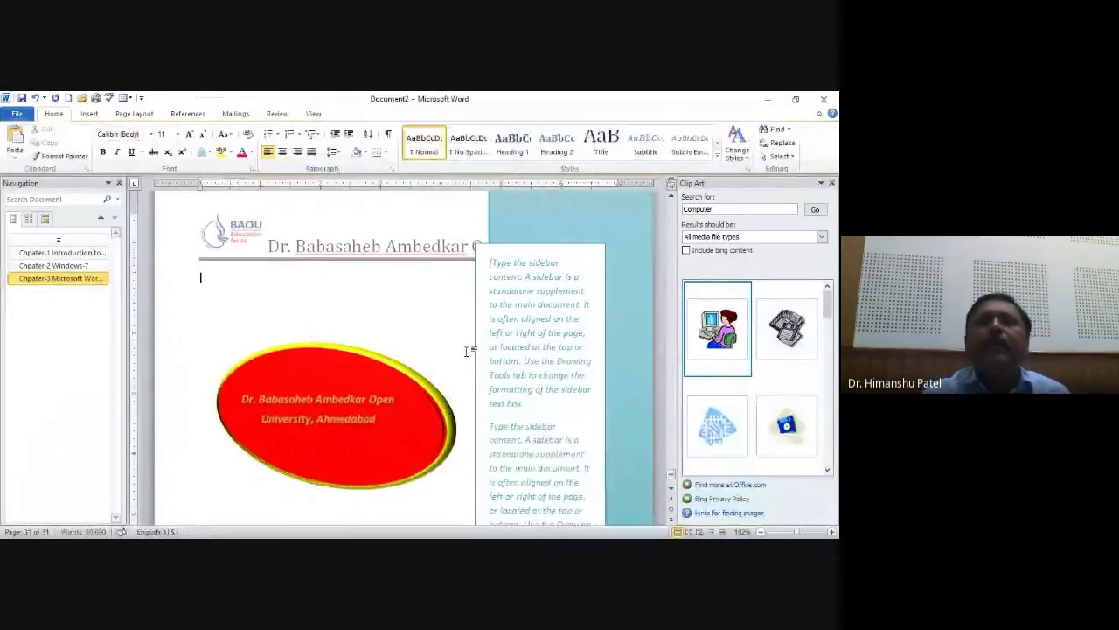
# Type 'Dr. Babasaheb Ambedkar Open University' at the top of page 32 and select it.
pyautogui.click(89, 114)
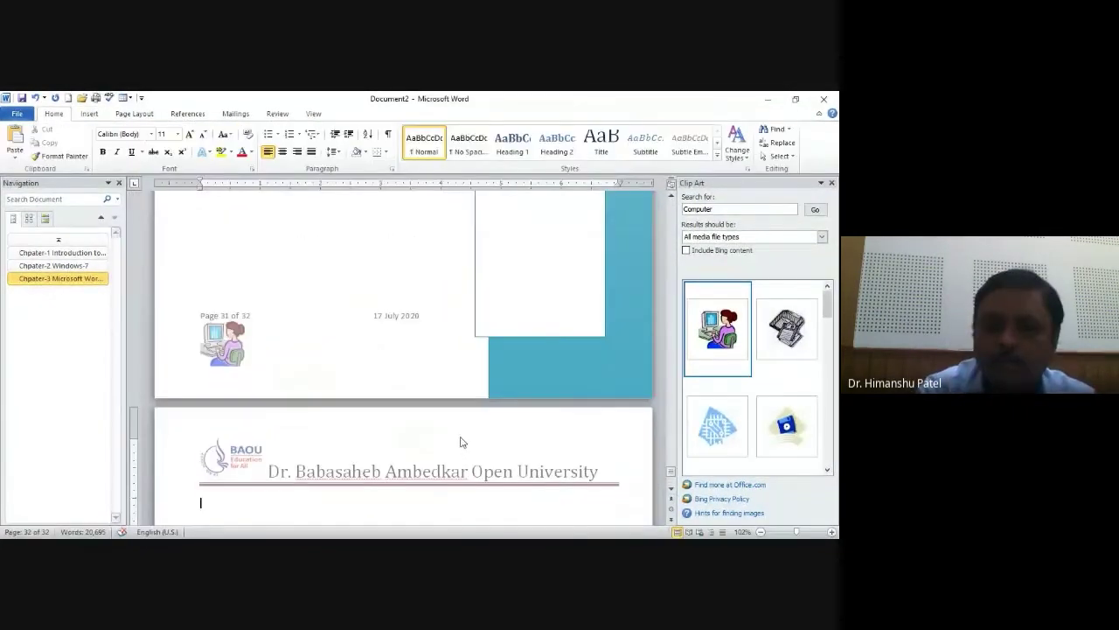
pyautogui.scroll(-5, 462, 441)
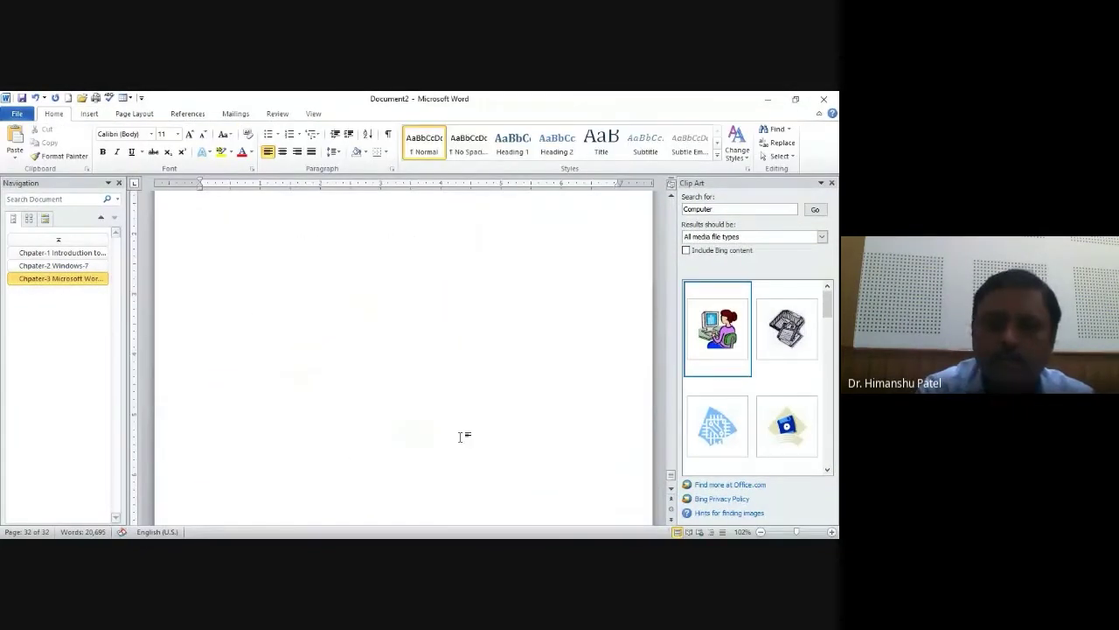
pyautogui.click(277, 285)
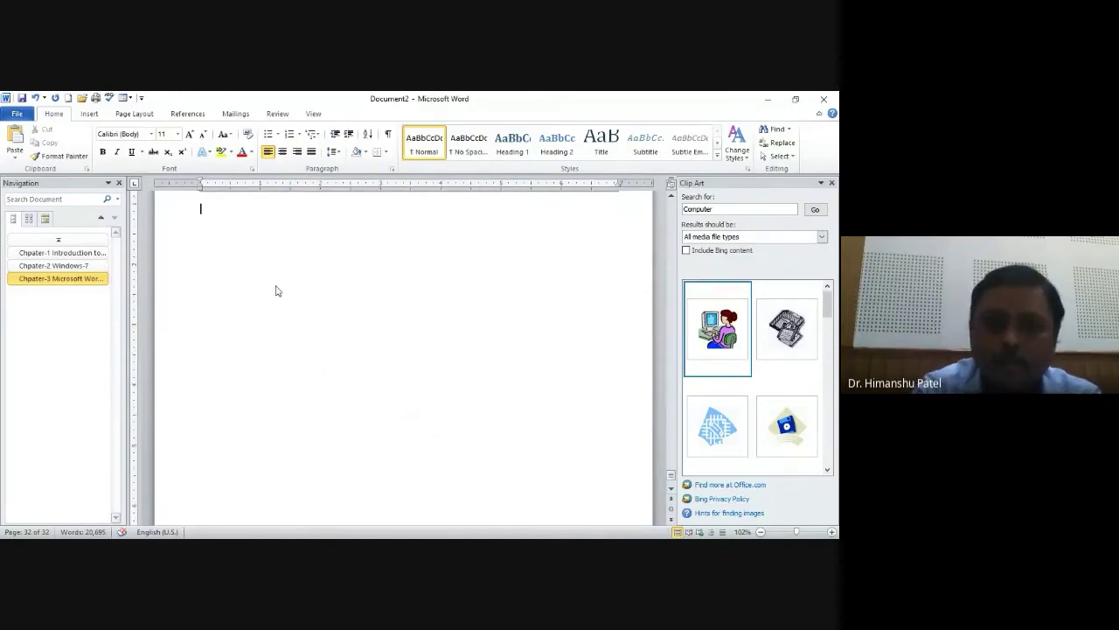
pyautogui.write('Dr. Babasaheb Ambedkar Open University')
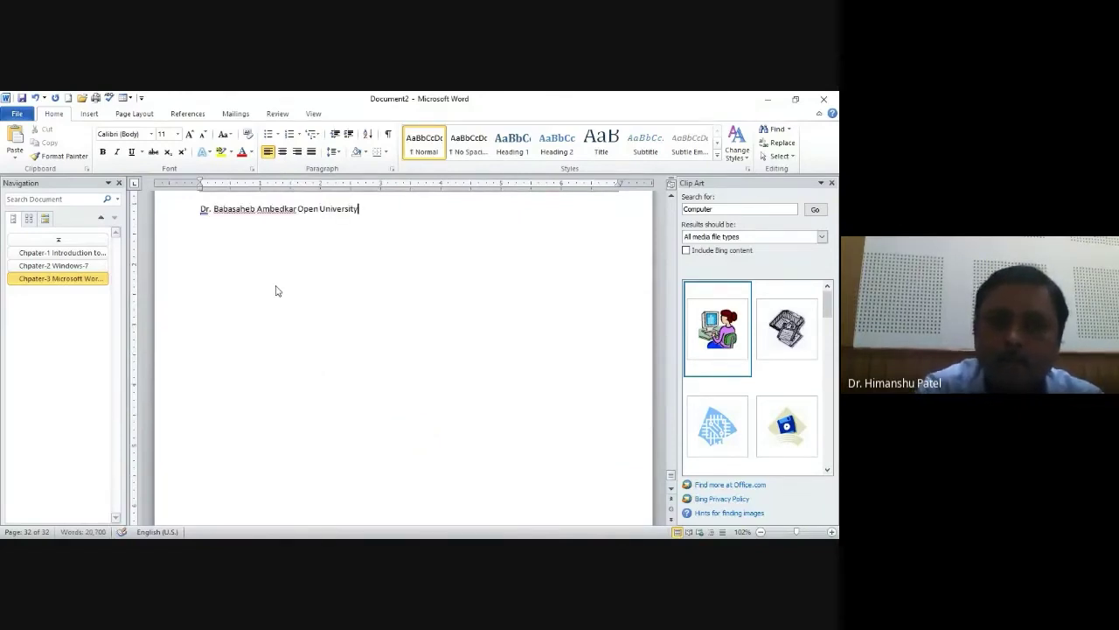
pyautogui.hotkey('shift', 'Home')
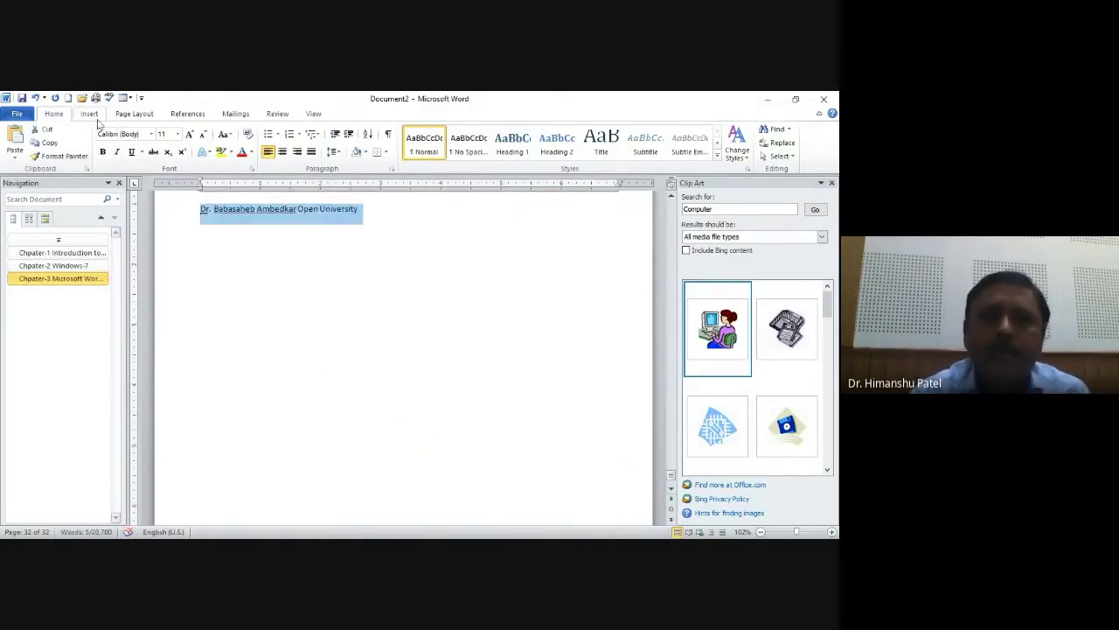
# Convert the name into WordArt and apply the orange matte bevel style.
pyautogui.click(90, 114)
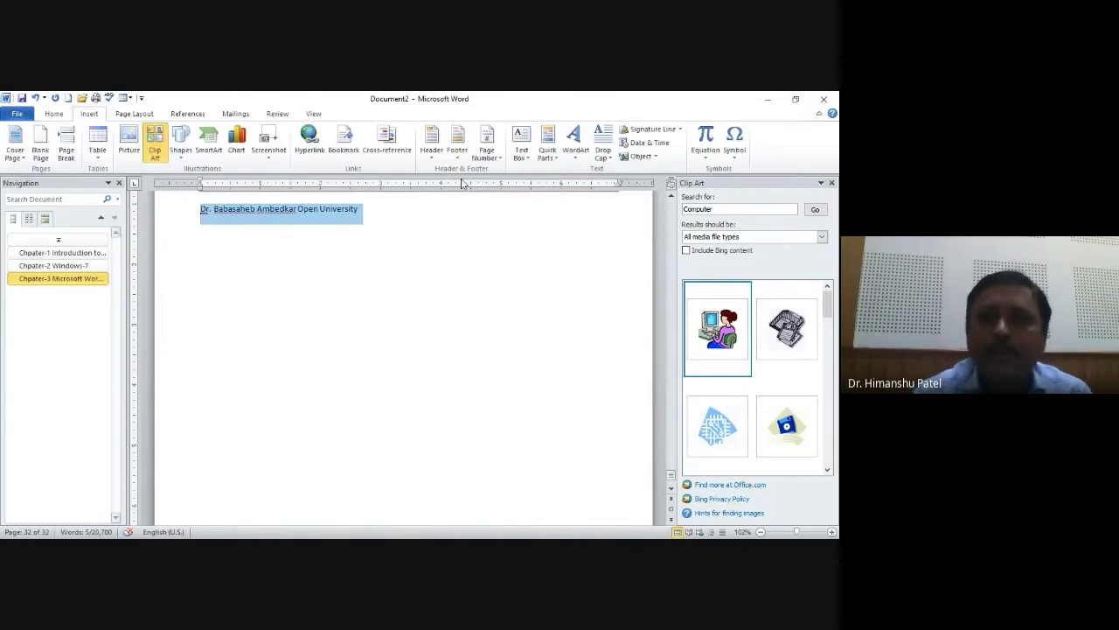
pyautogui.click(573, 153)
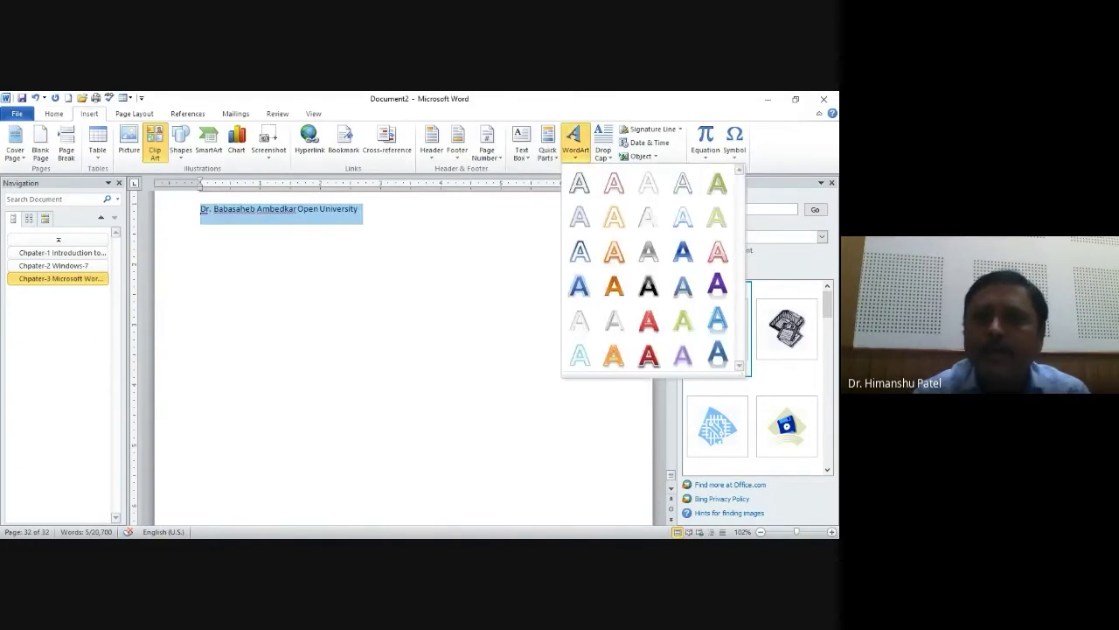
pyautogui.click(579, 288)
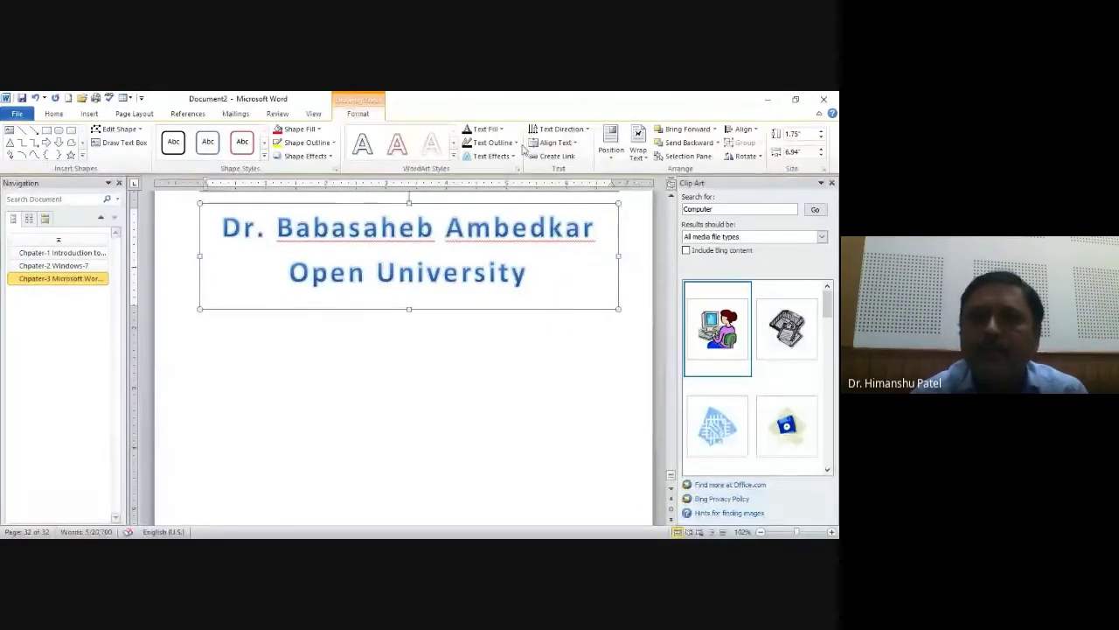
pyautogui.tripleClick(344, 233)
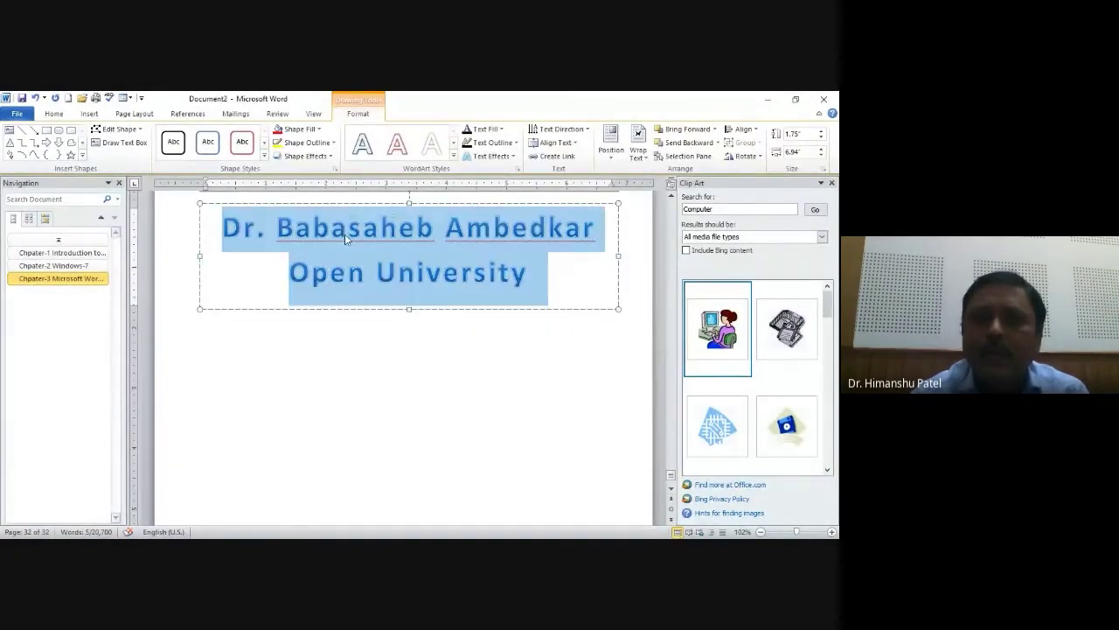
pyautogui.click(453, 155)
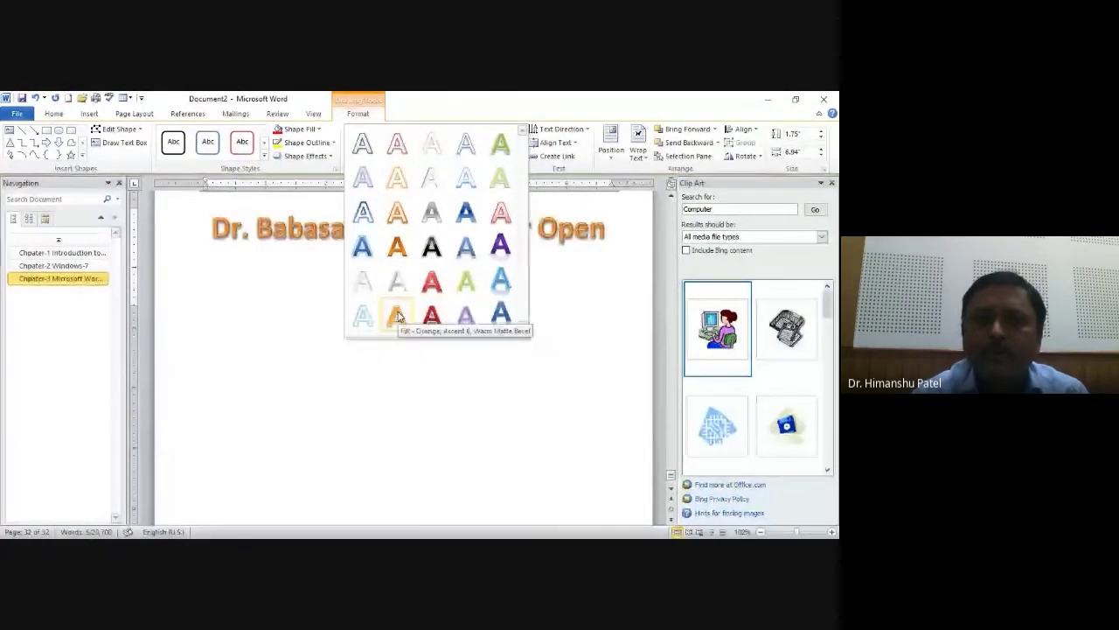
pyautogui.click(396, 317)
pyautogui.click(435, 370)
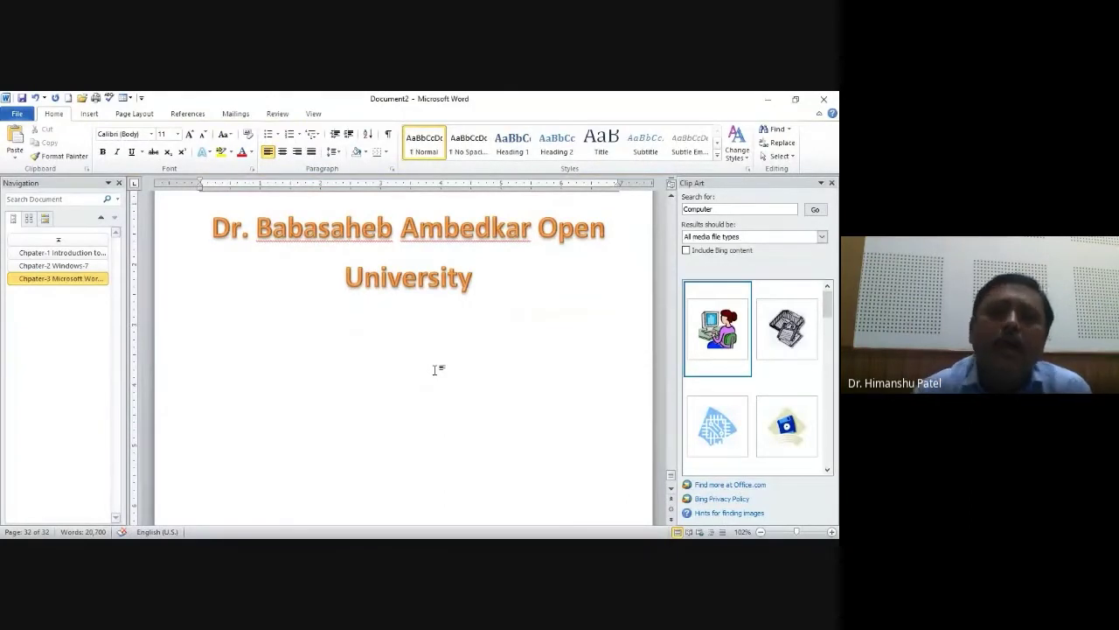
# Shrink the WordArt title font twice so it fits on one line.
pyautogui.tripleClick(465, 279)
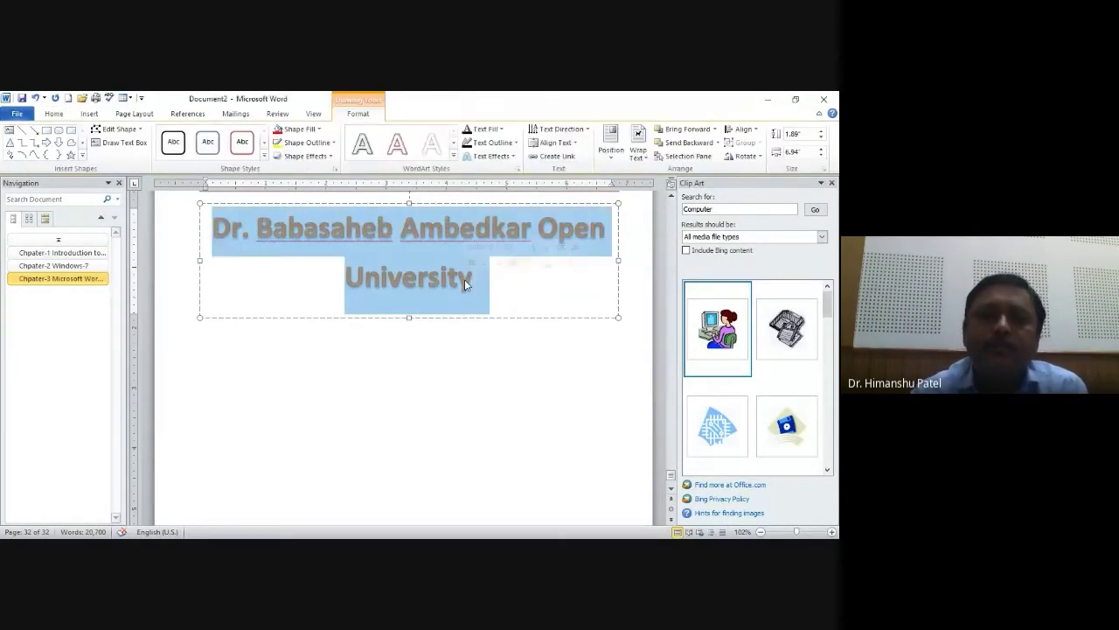
pyautogui.click(56, 115)
pyautogui.click(205, 136)
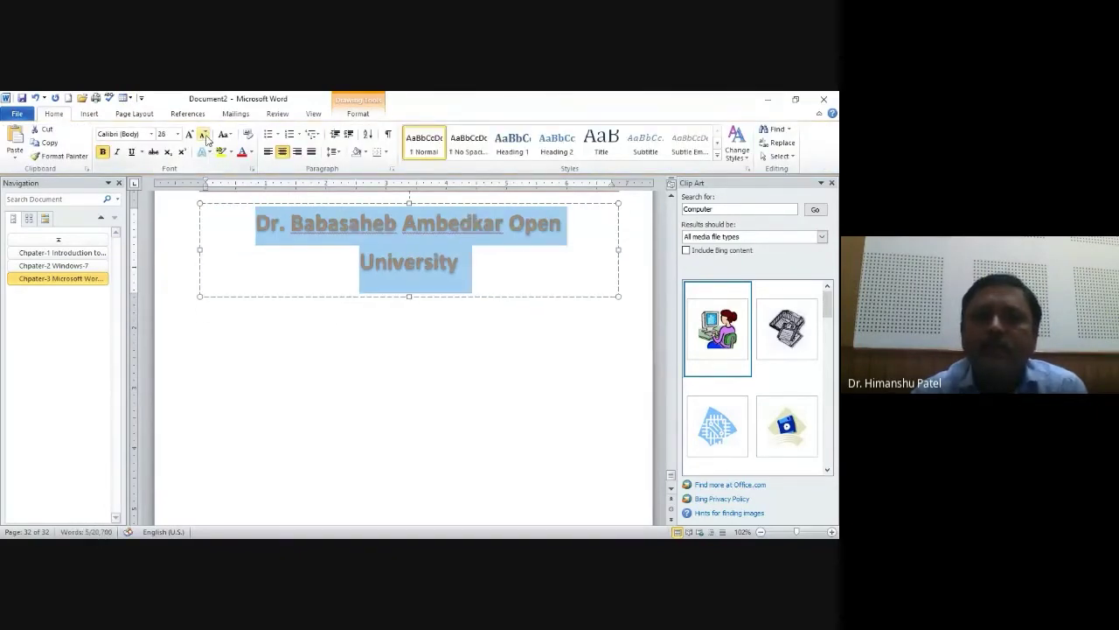
pyautogui.click(205, 136)
# Position the WordArt title box near the top of the page.
pyautogui.moveTo(341, 385); pyautogui.dragTo(358, 297)
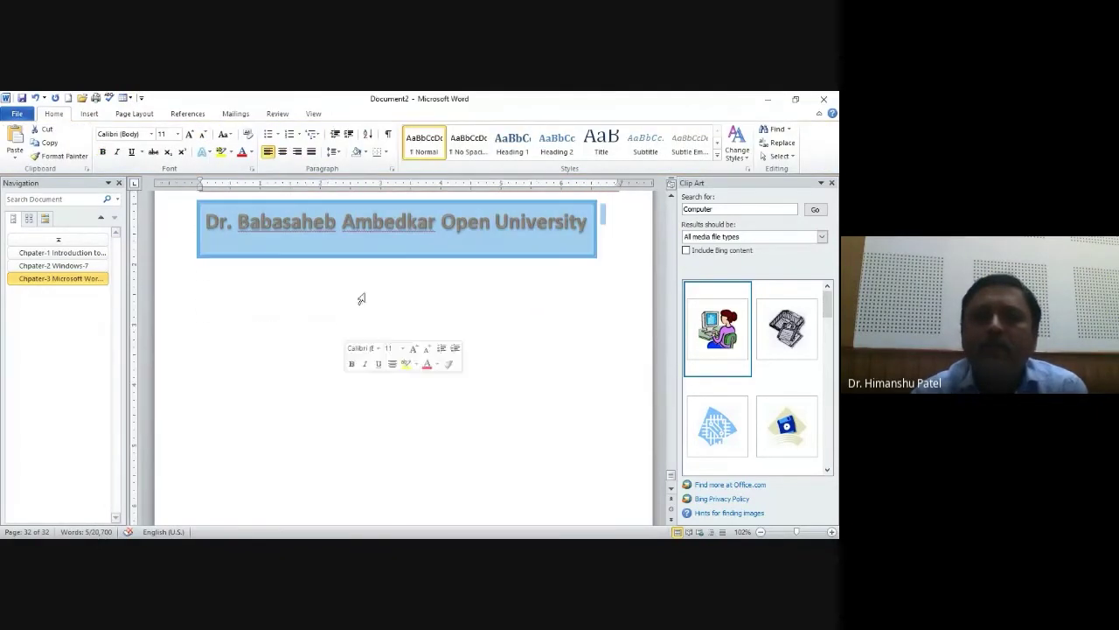
pyautogui.click(501, 224)
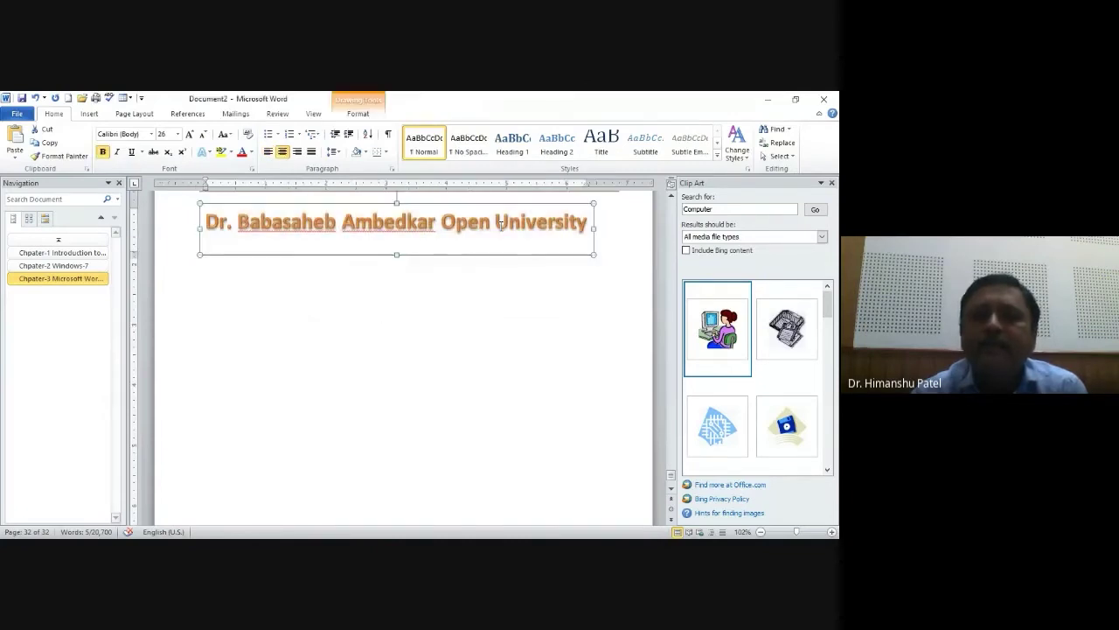
pyautogui.click(493, 205)
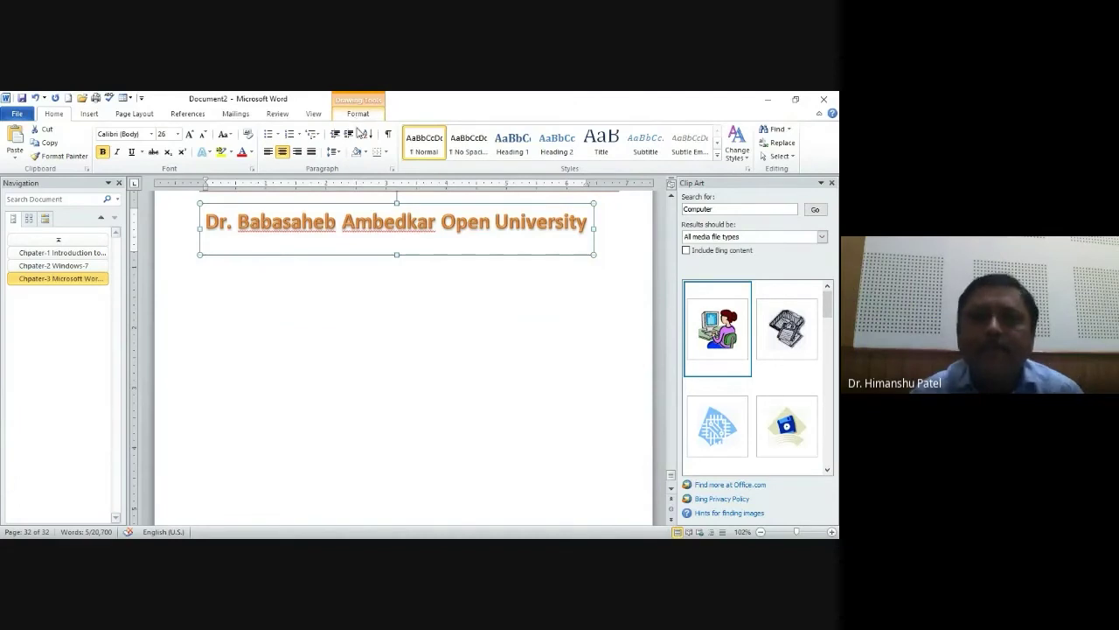
pyautogui.moveTo(372, 204); pyautogui.dragTo(376, 383)
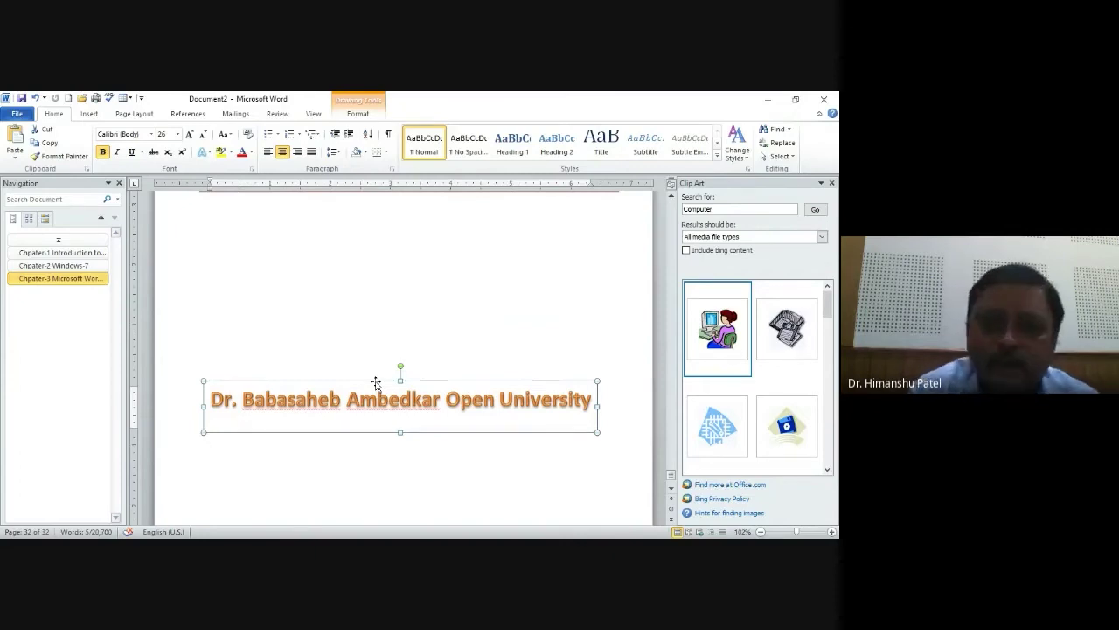
pyautogui.moveTo(376, 382); pyautogui.dragTo(369, 229)
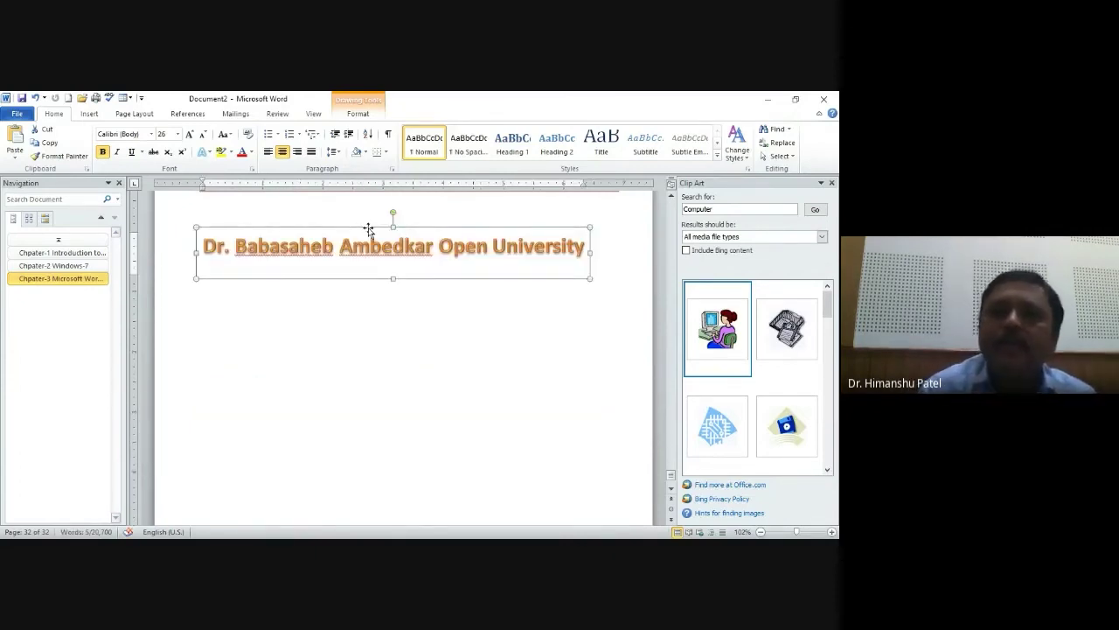
pyautogui.click(91, 114)
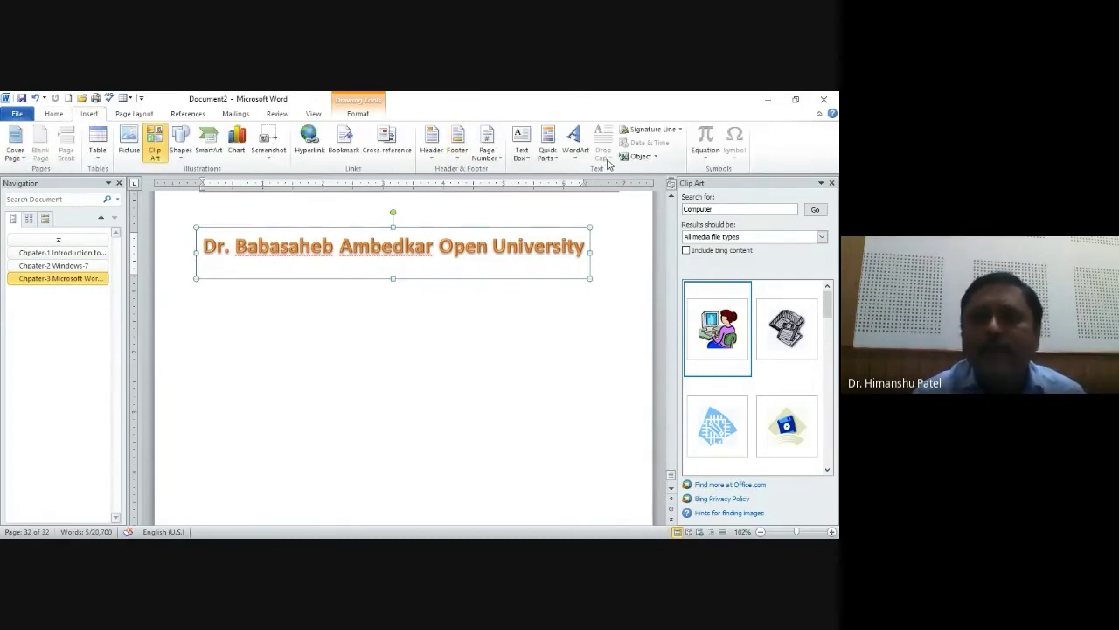
pyautogui.click(572, 387)
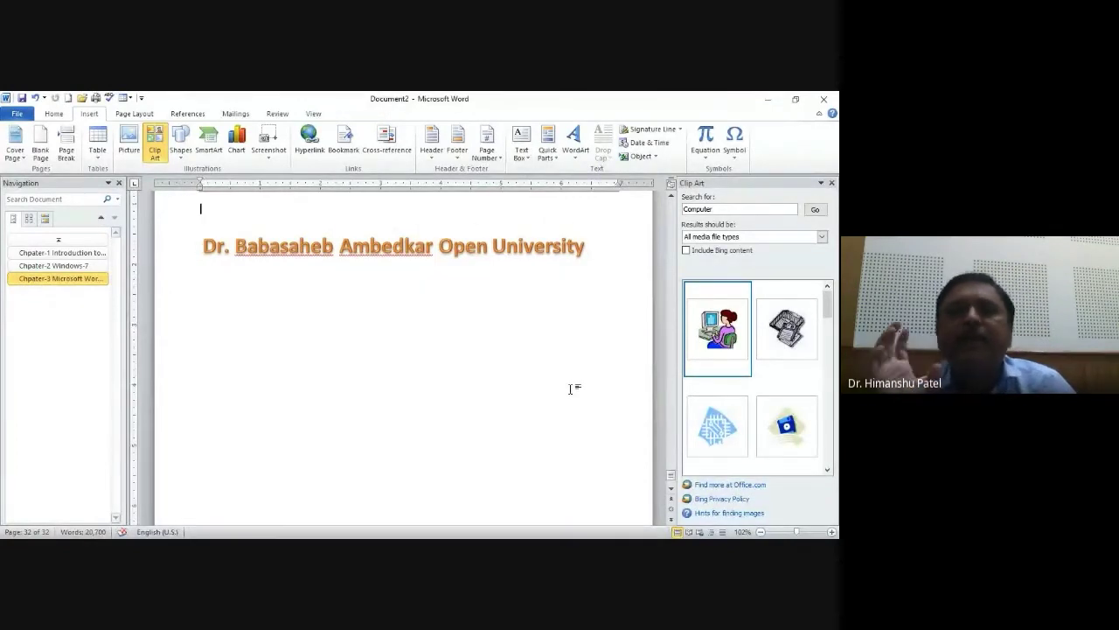
# Return to page 1, then move down to the Chapter-1 Introduction to Computer page.
pyautogui.hotkey('ctrl', 'Home')
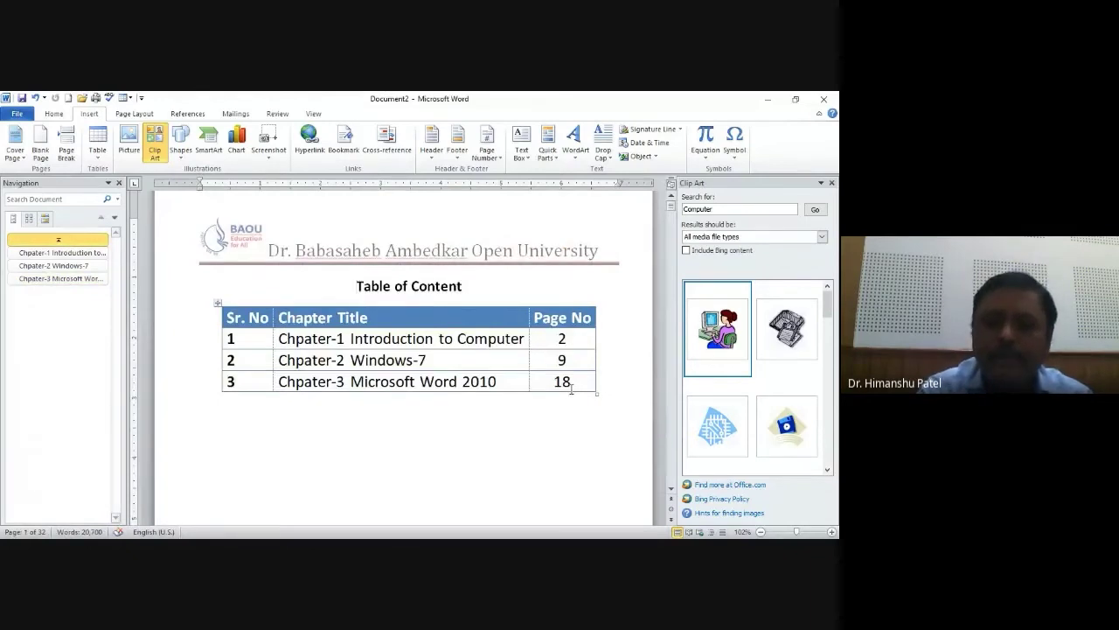
pyautogui.press('pagedown')
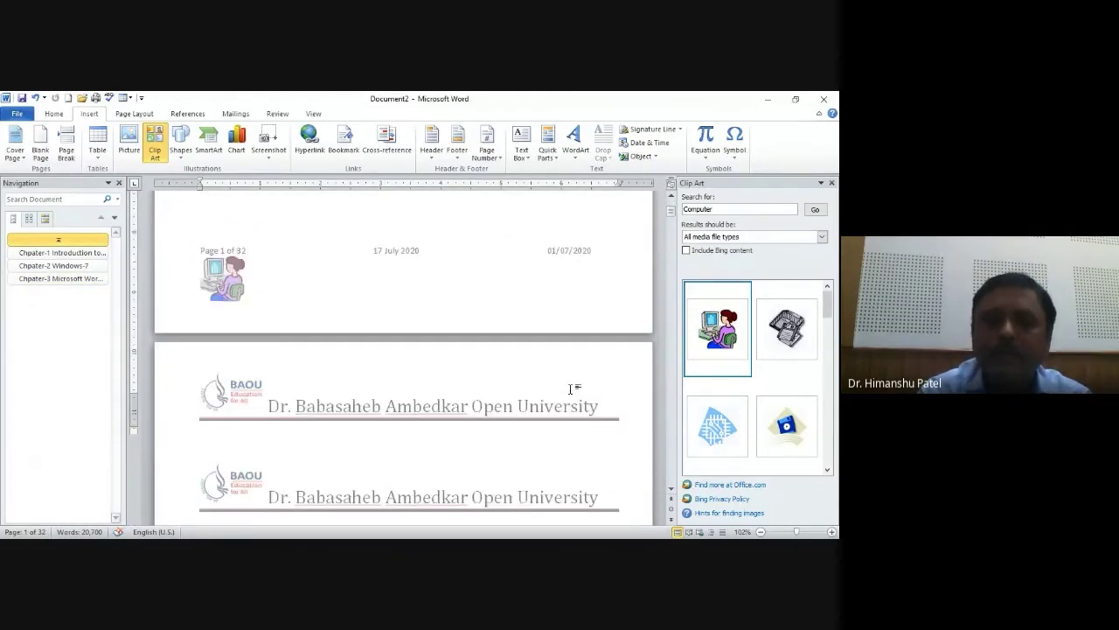
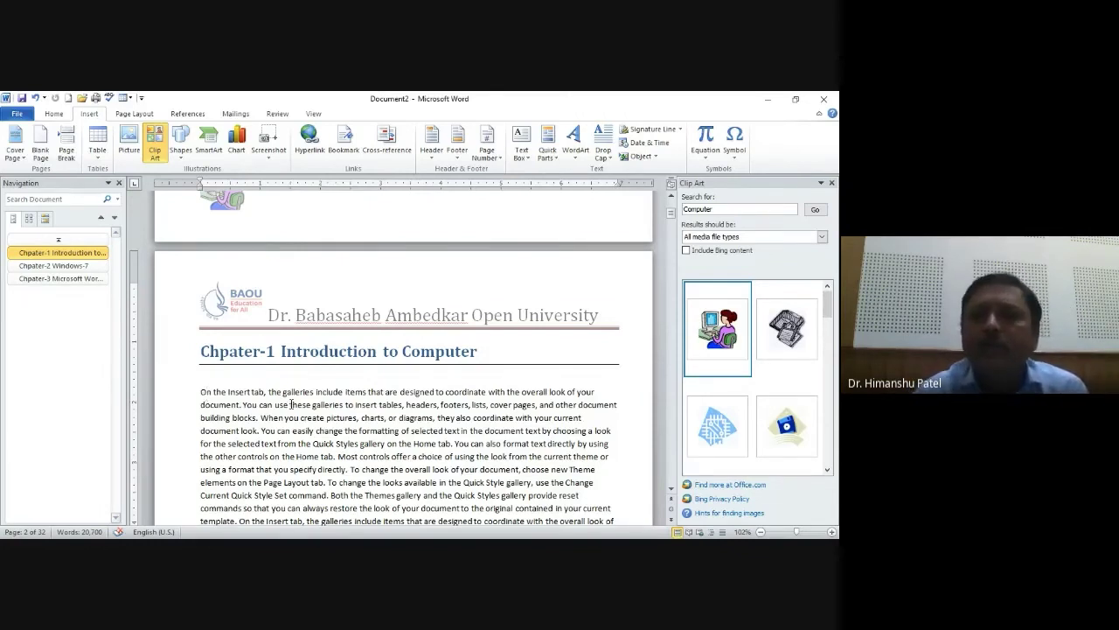
# Give the opening O a Dropped drop cap, trying In margin before switching back to Dropped.
pyautogui.click(603, 156)
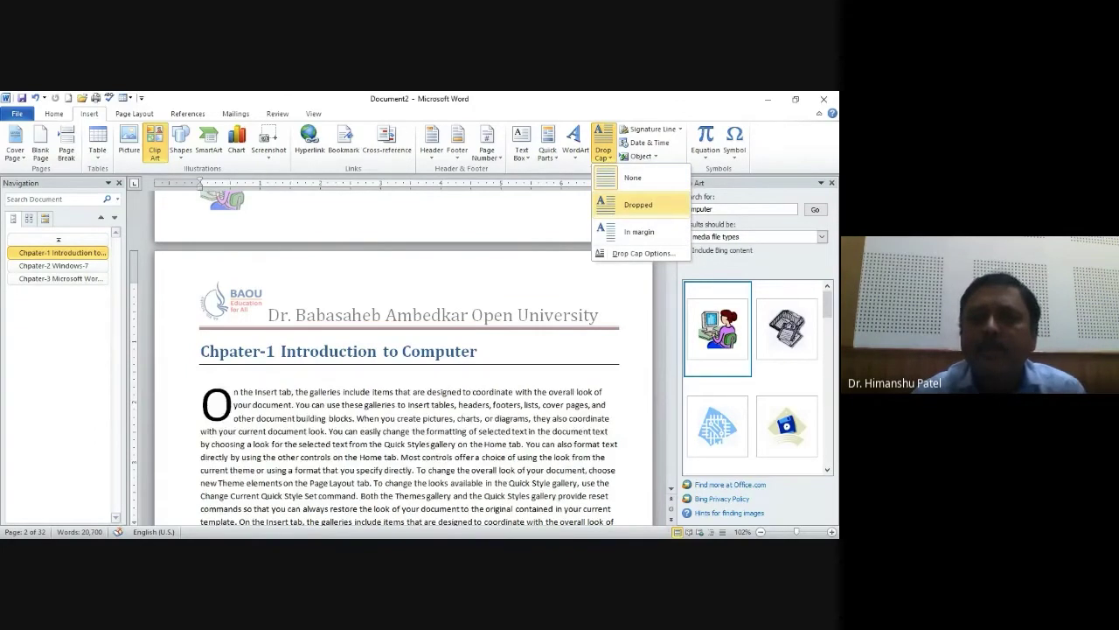
pyautogui.click(614, 203)
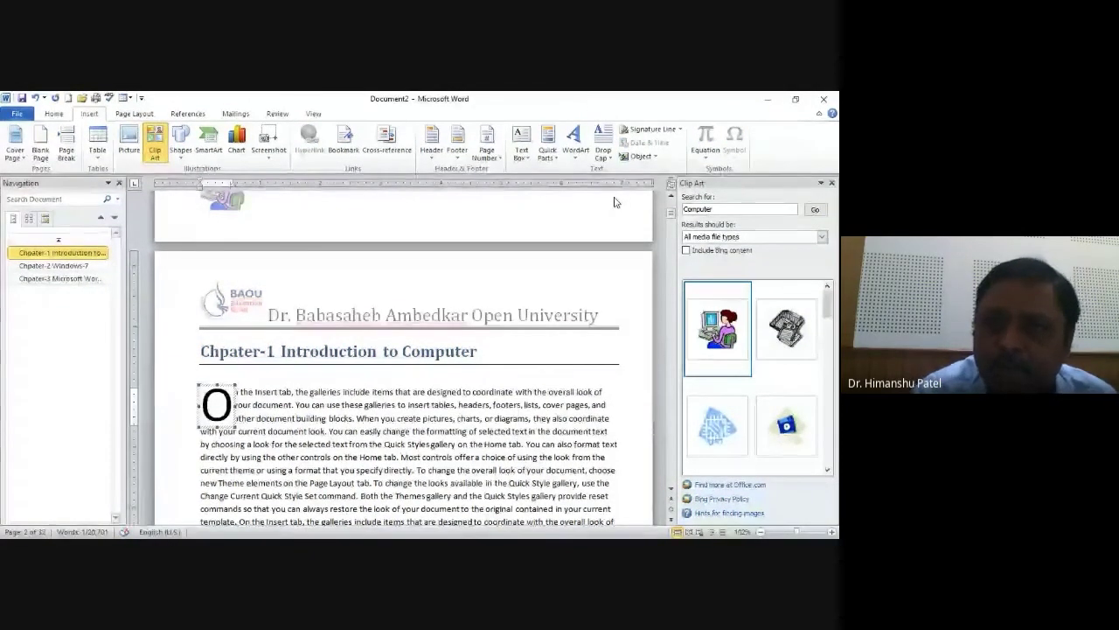
pyautogui.click(610, 159)
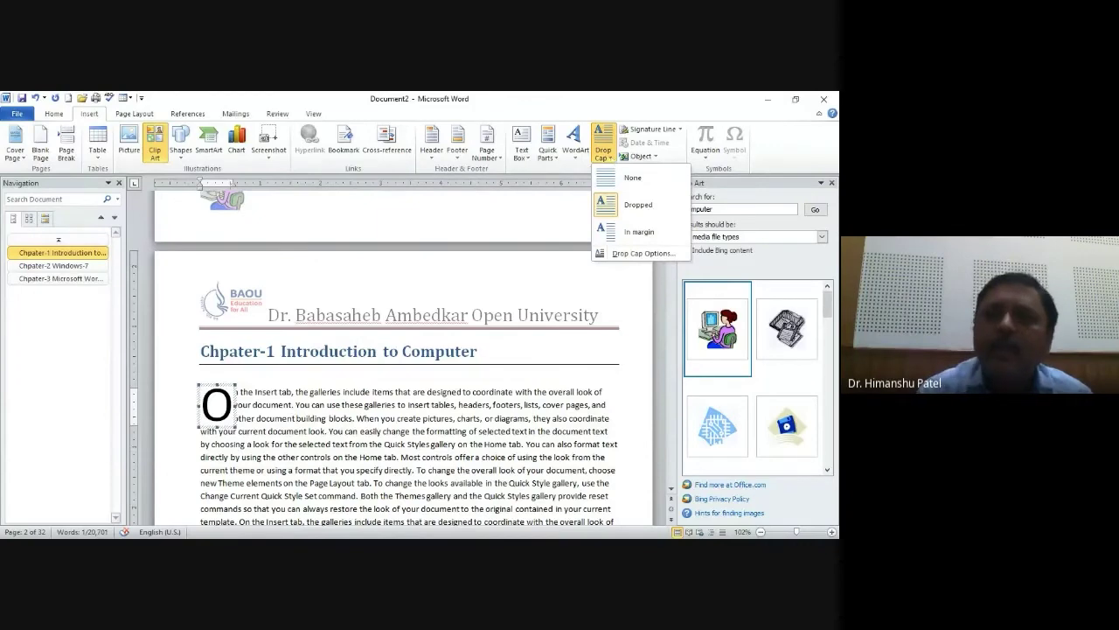
pyautogui.click(638, 232)
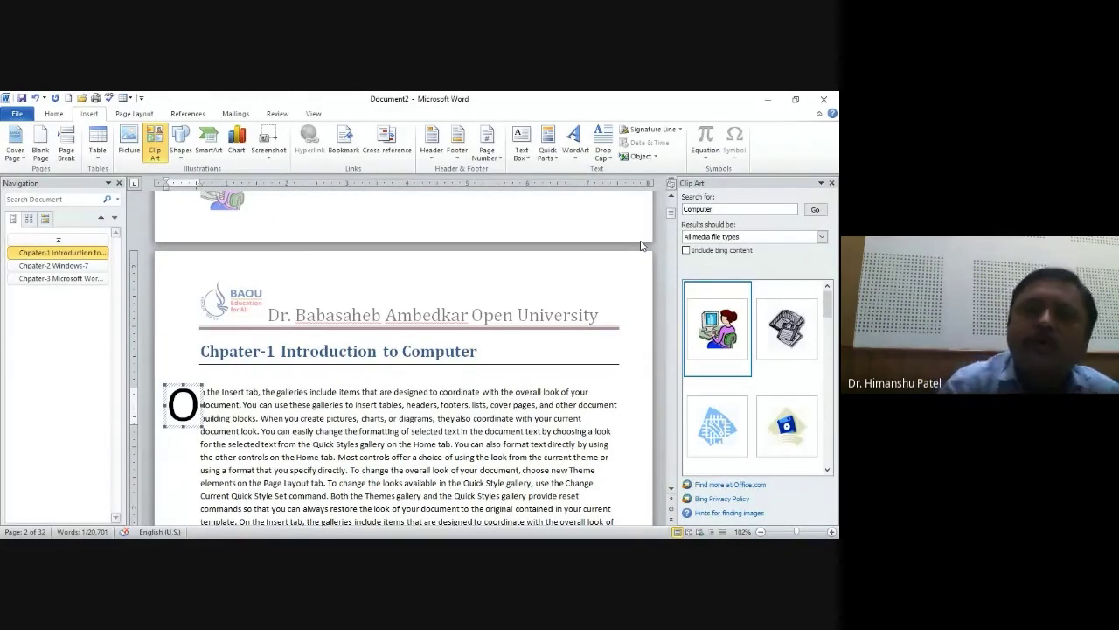
pyautogui.click(604, 150)
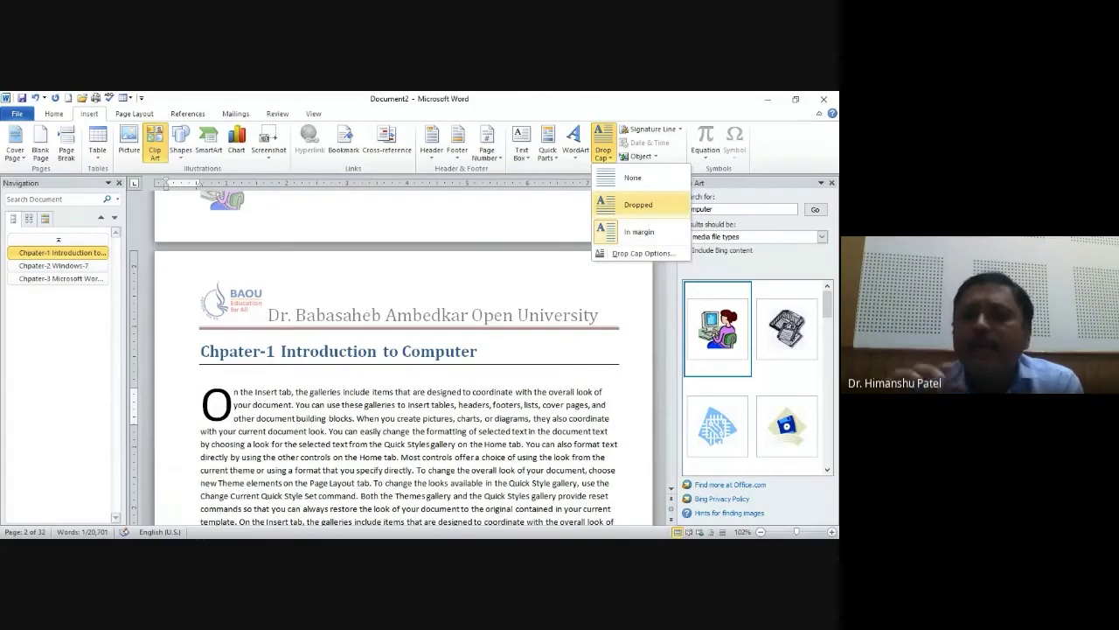
pyautogui.click(638, 205)
pyautogui.click(615, 158)
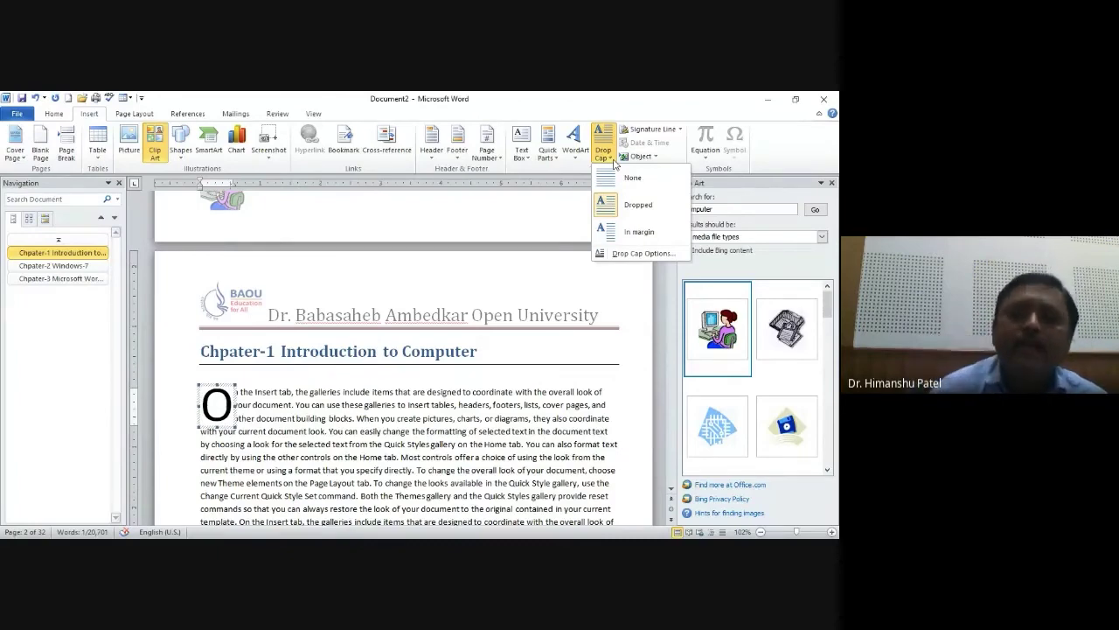
pyautogui.click(643, 253)
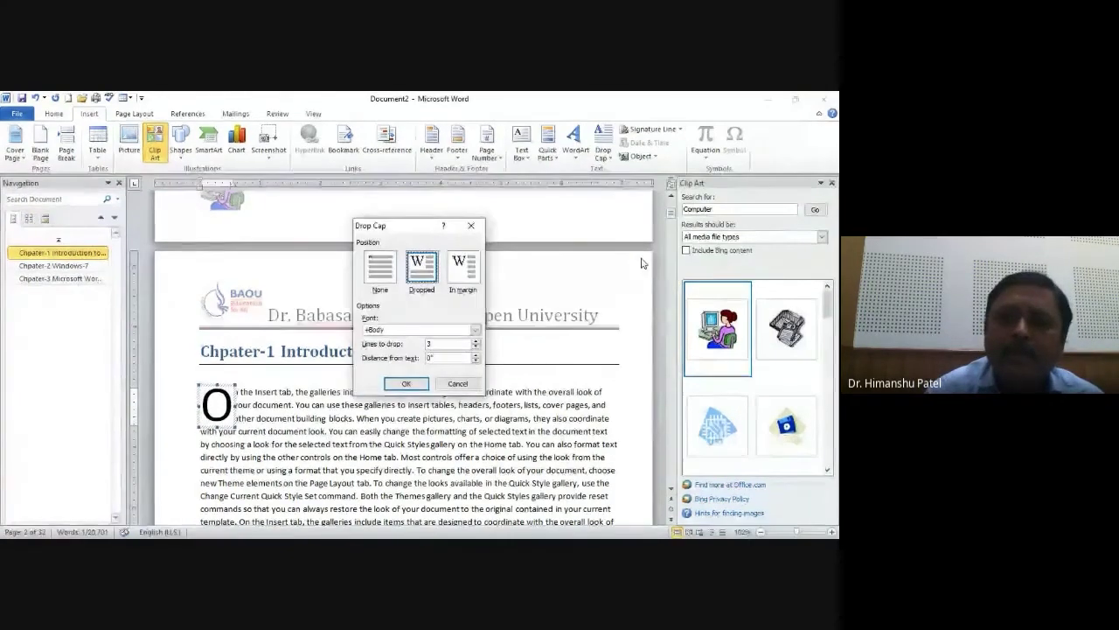
pyautogui.moveTo(408, 227); pyautogui.dragTo(537, 156)
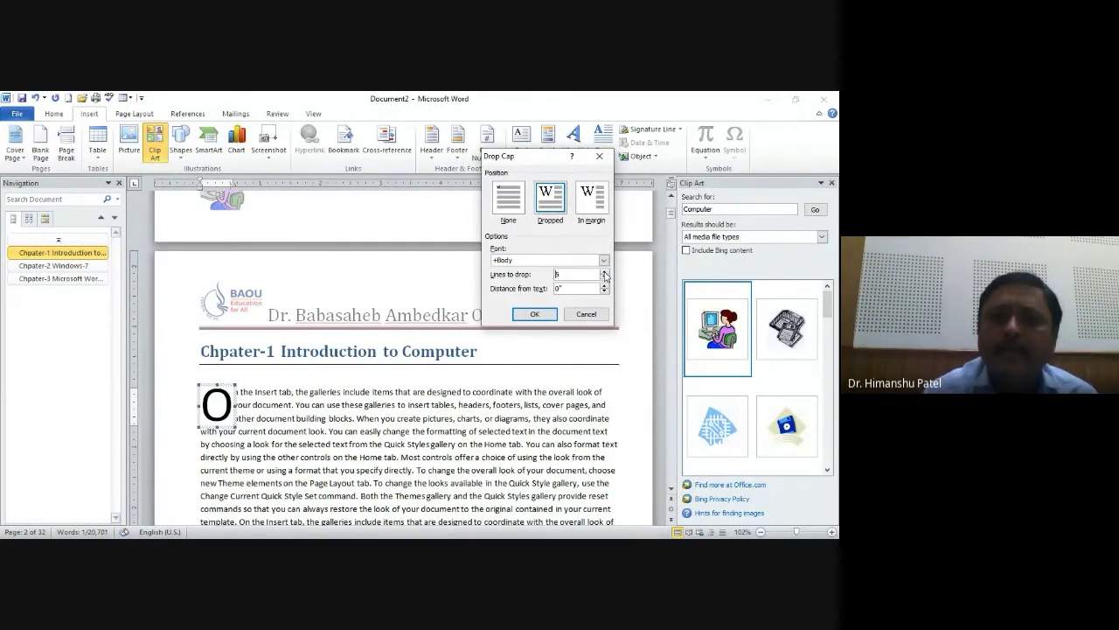
pyautogui.click(536, 316)
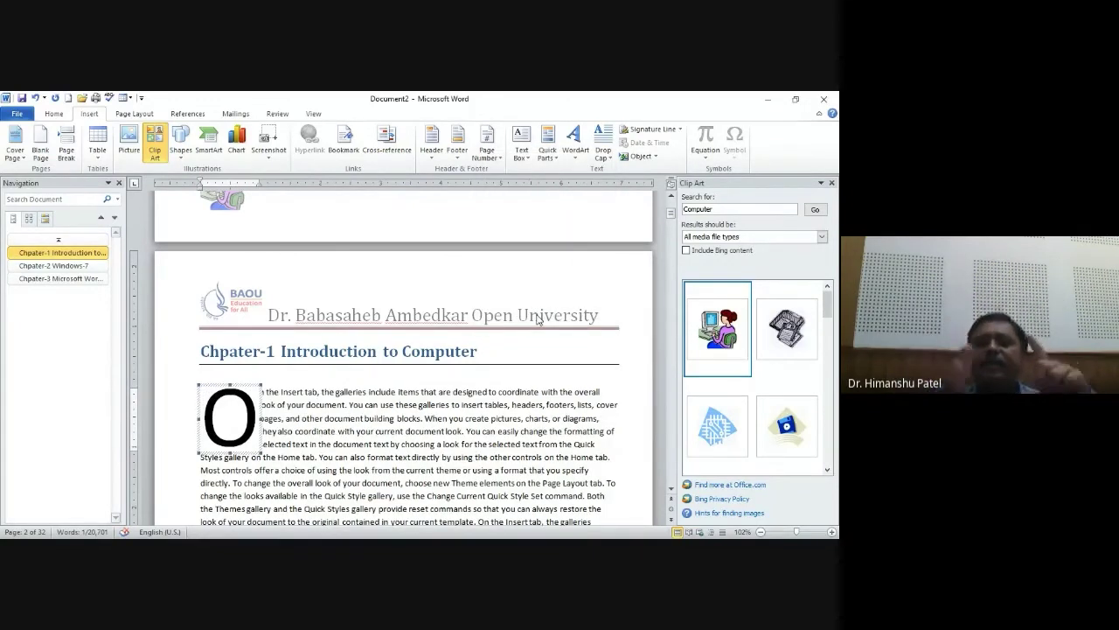
pyautogui.click(612, 153)
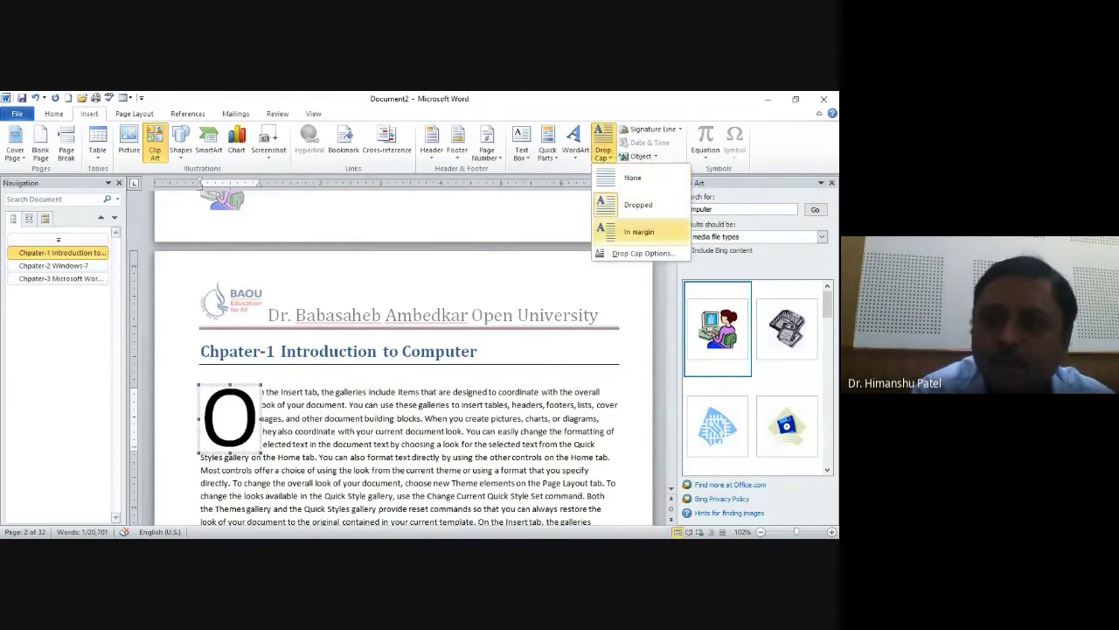
pyautogui.click(643, 252)
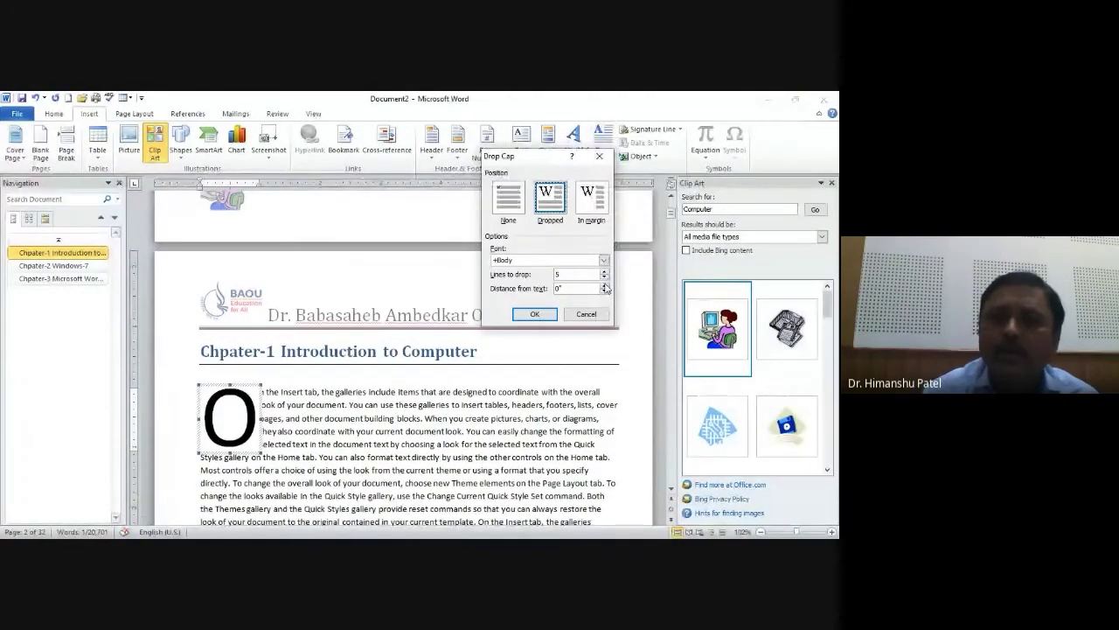
pyautogui.click(534, 314)
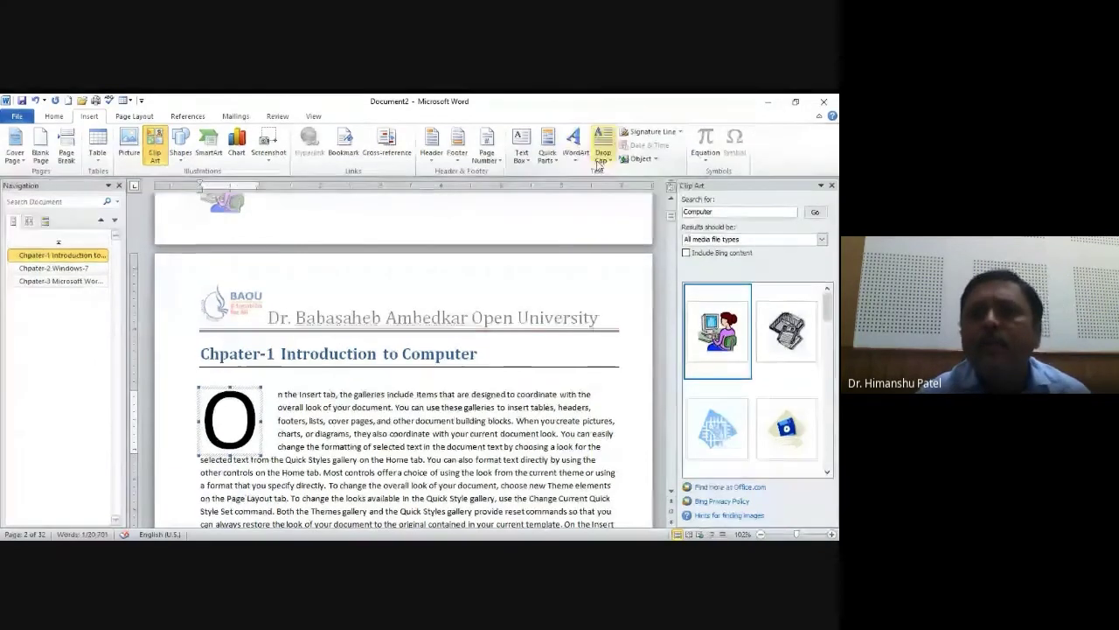
pyautogui.click(603, 145)
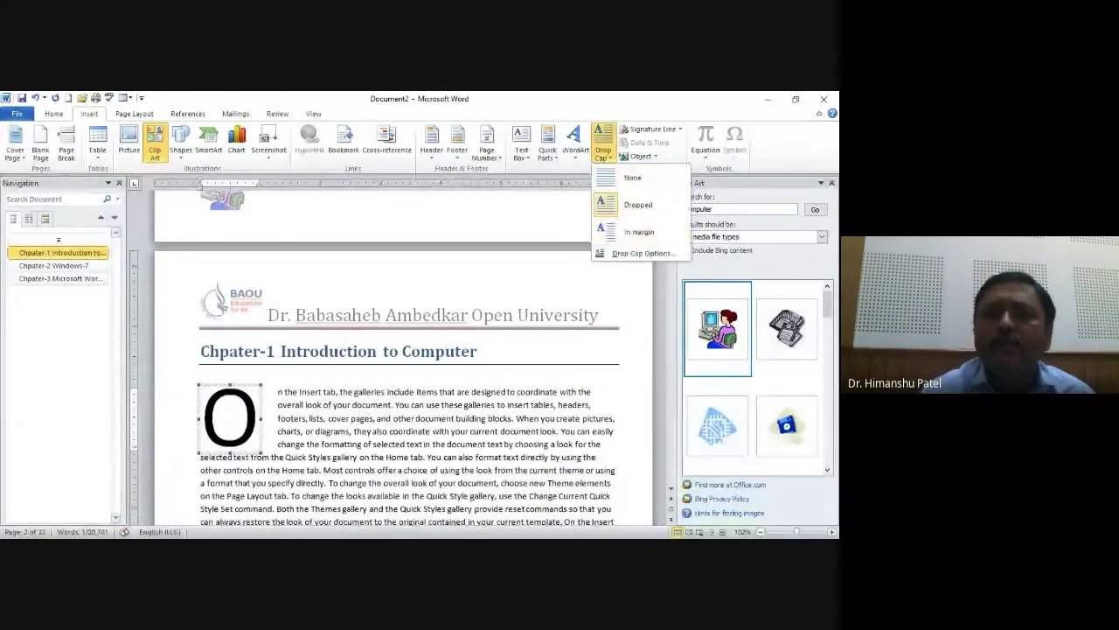
pyautogui.click(643, 253)
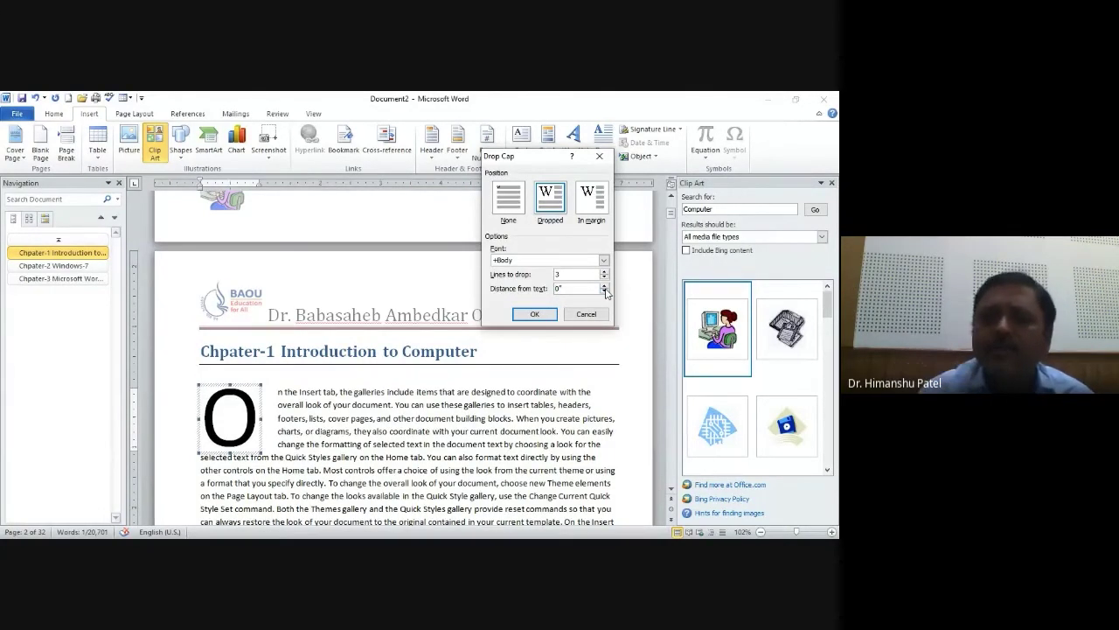
pyautogui.click(535, 315)
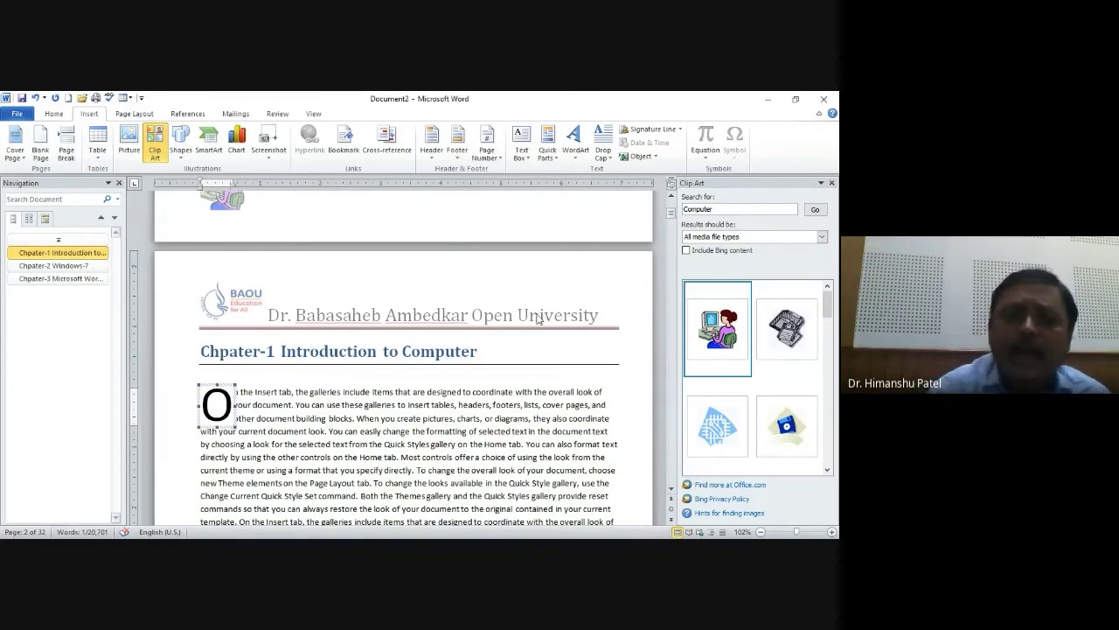
pyautogui.click(294, 418)
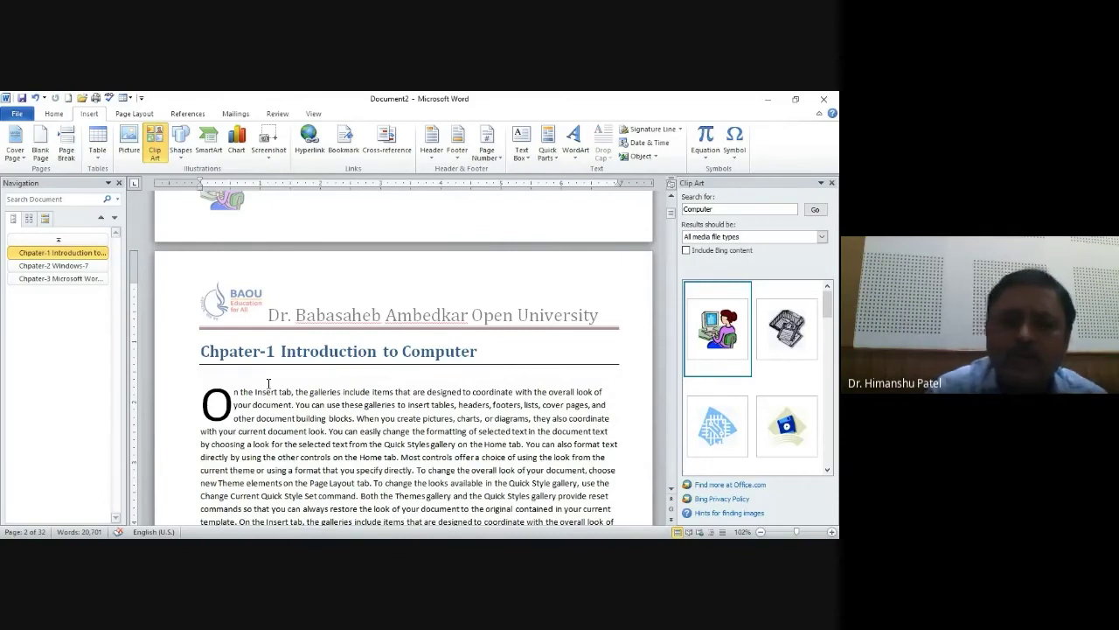
# Insert the date 'Friday, July 17, 2020' on a new line under the Chapter-1 heading.
pyautogui.press('Return')
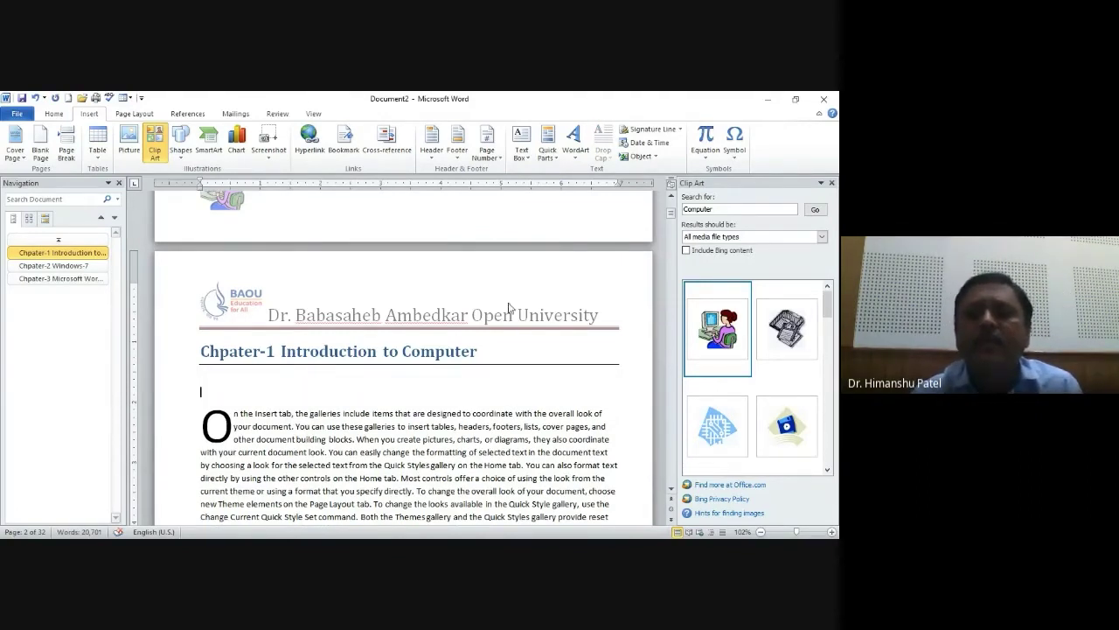
pyautogui.click(662, 146)
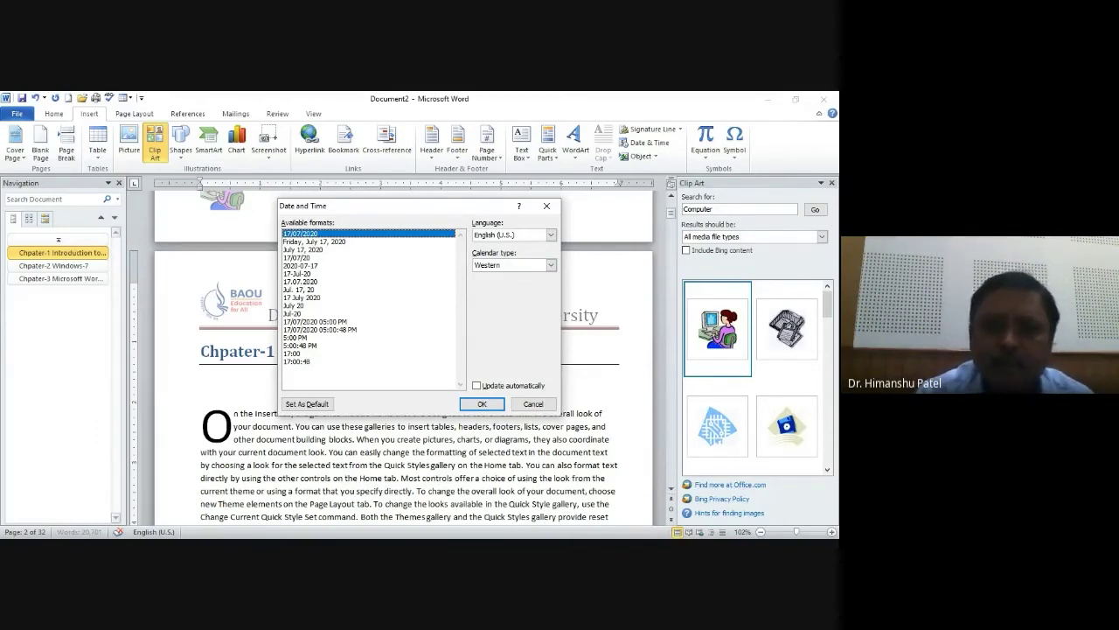
pyautogui.click(314, 241)
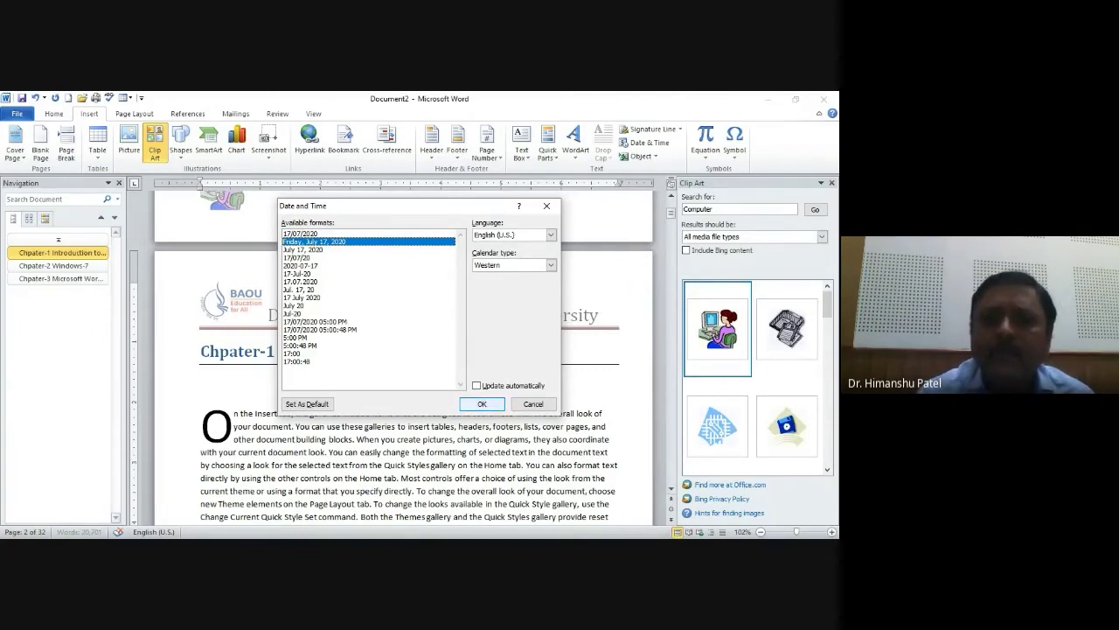
pyautogui.click(482, 403)
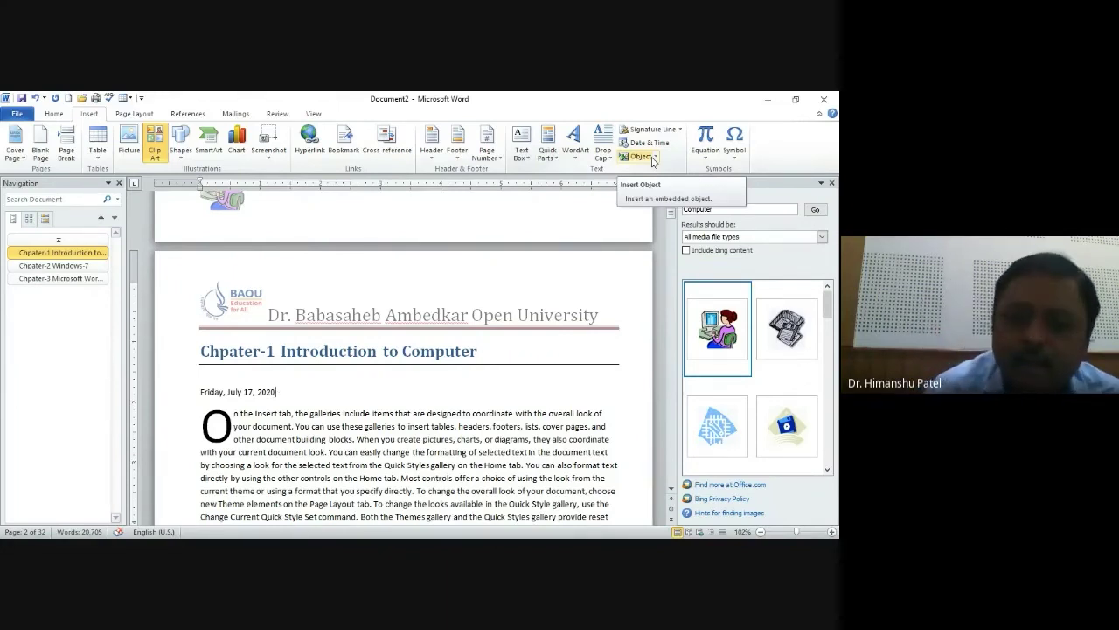
# Embed a new Microsoft Excel Worksheet object on an empty line below the date.
pyautogui.press('Return')
pyautogui.press('Return')
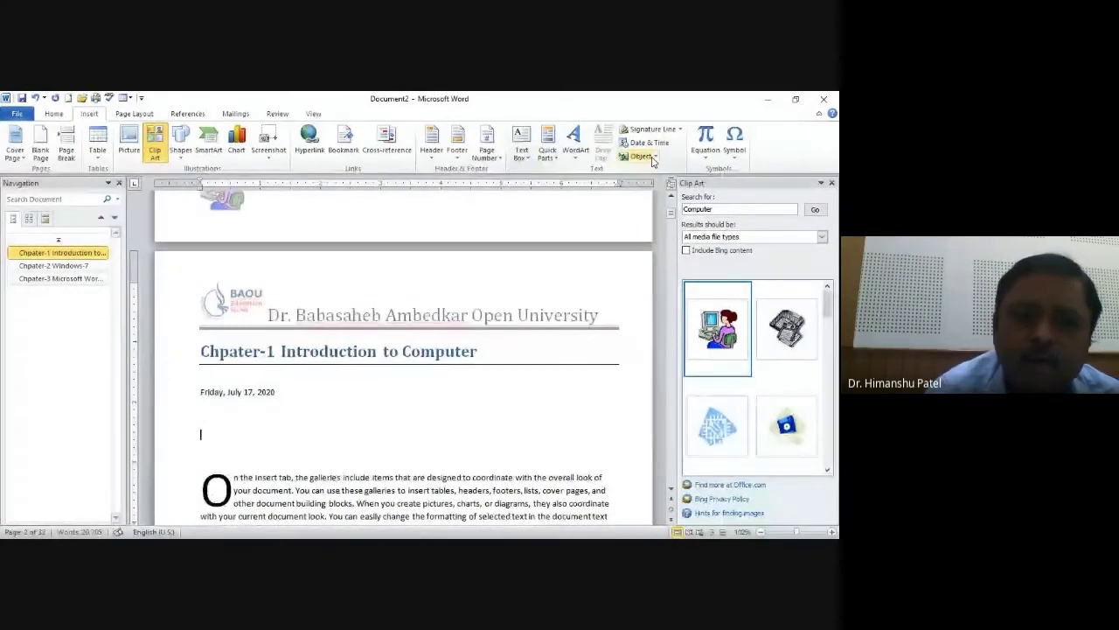
pyautogui.press('Up')
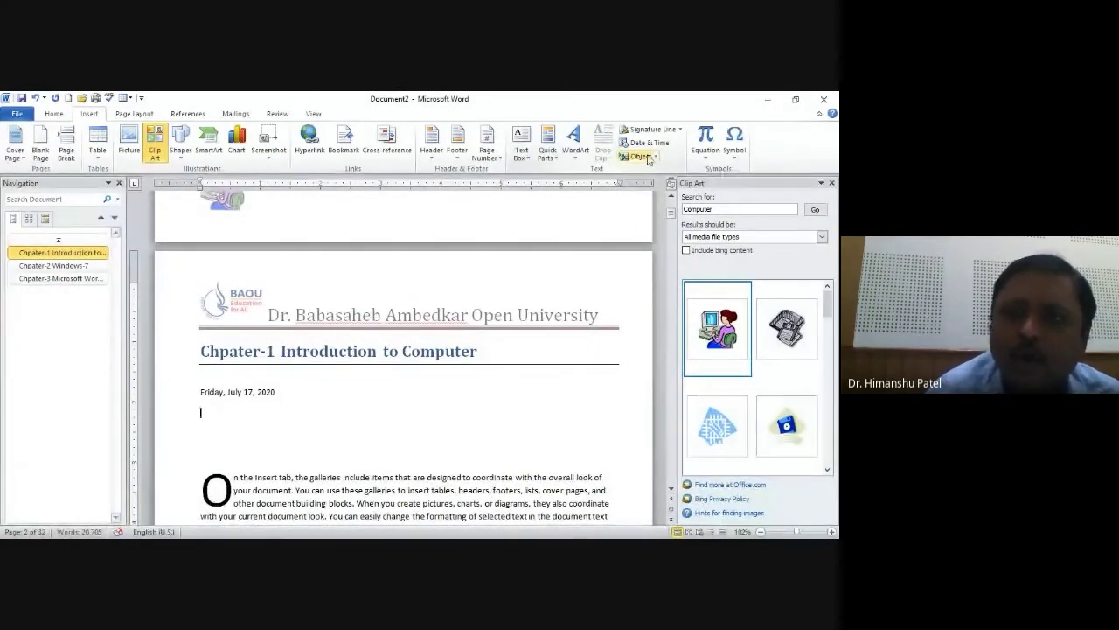
pyautogui.click(659, 160)
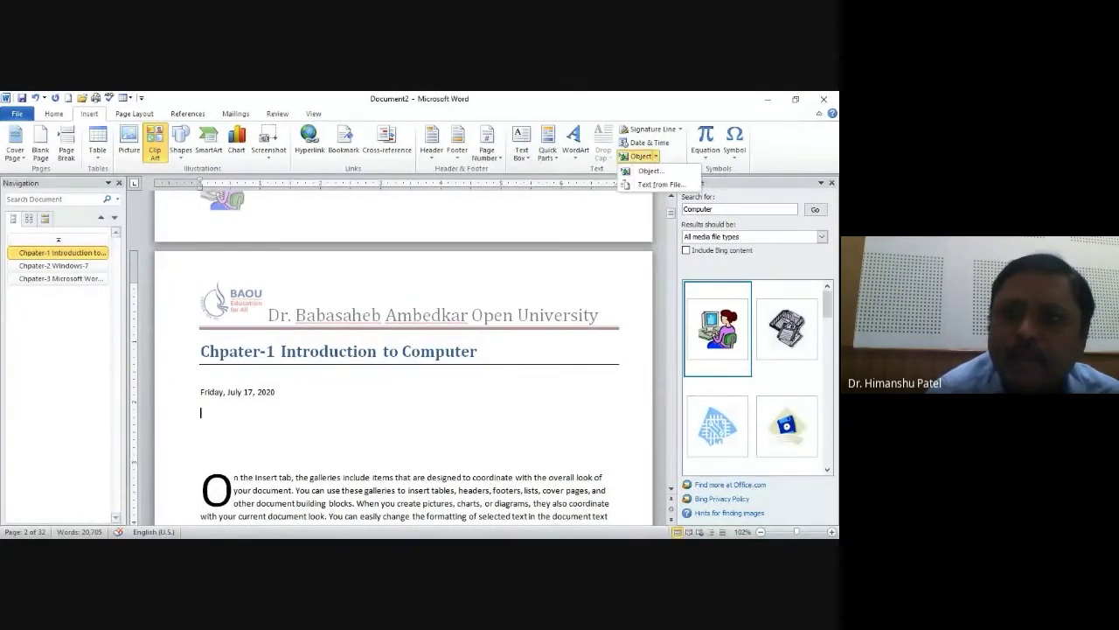
pyautogui.click(648, 171)
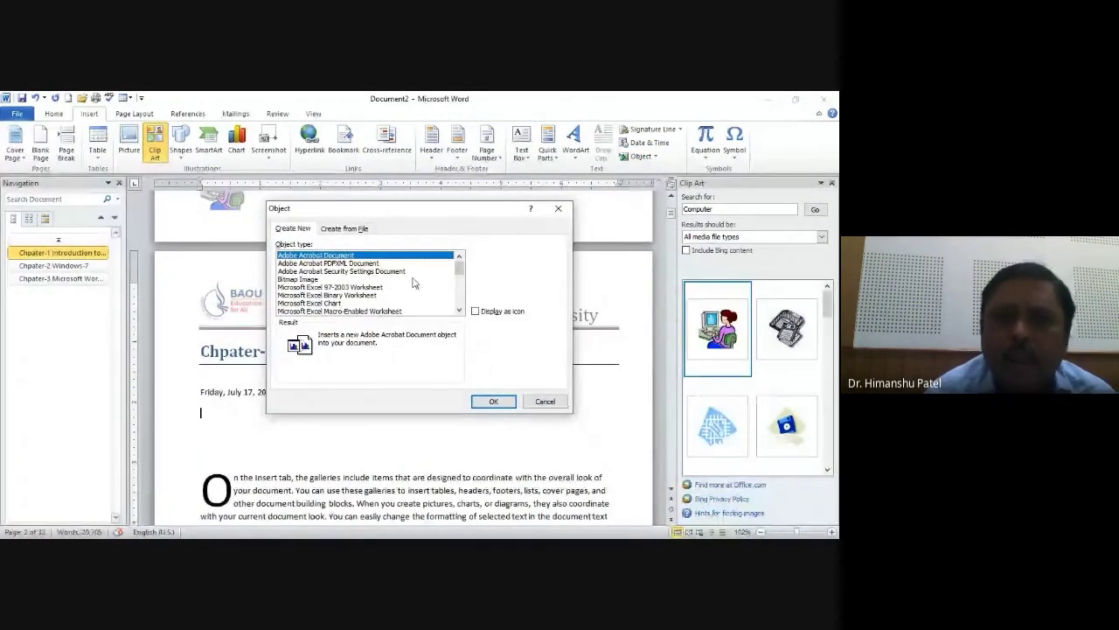
pyautogui.press('Down')
pyautogui.press('Down')
pyautogui.press('Down')
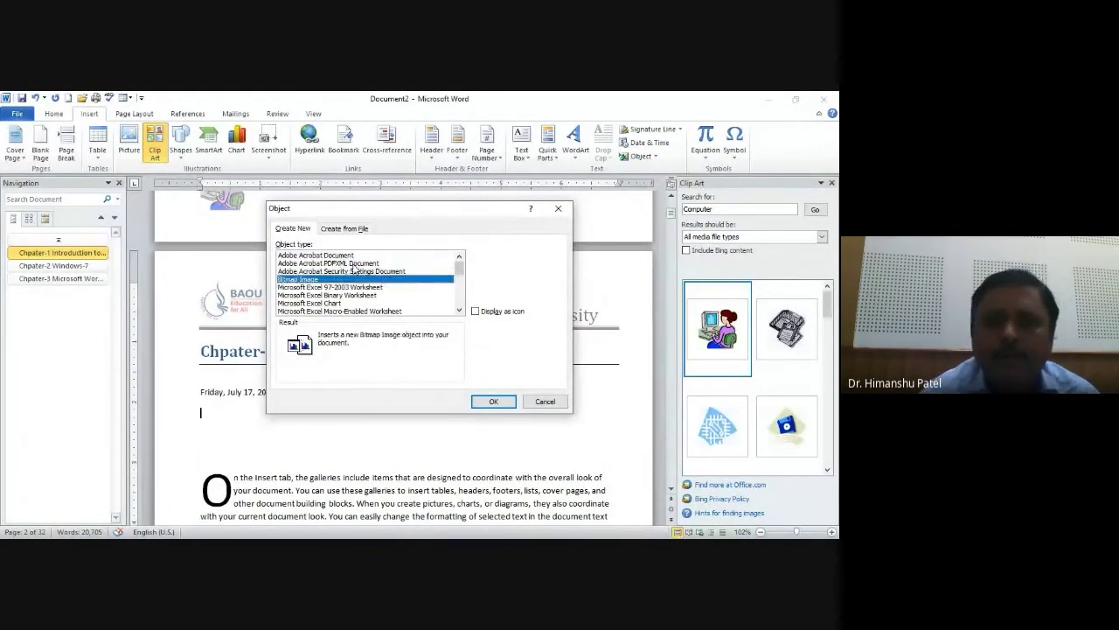
pyautogui.press('Down')
pyautogui.press('Down')
pyautogui.press('Down')
pyautogui.press('Down')
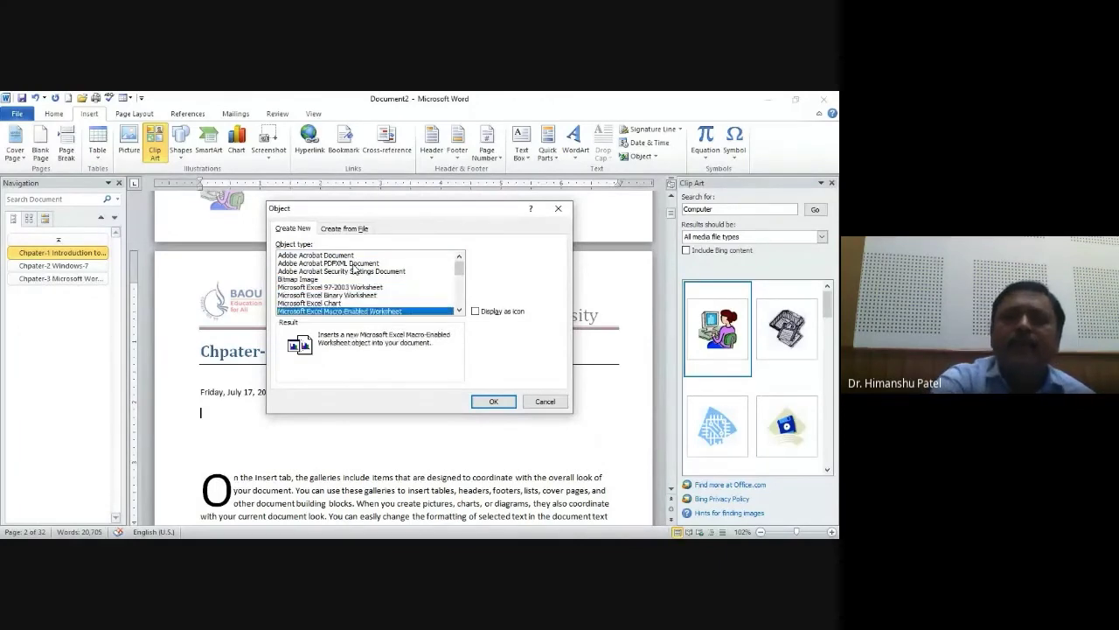
pyautogui.press('Down')
pyautogui.press('Down')
pyautogui.press('Down')
pyautogui.press('Down')
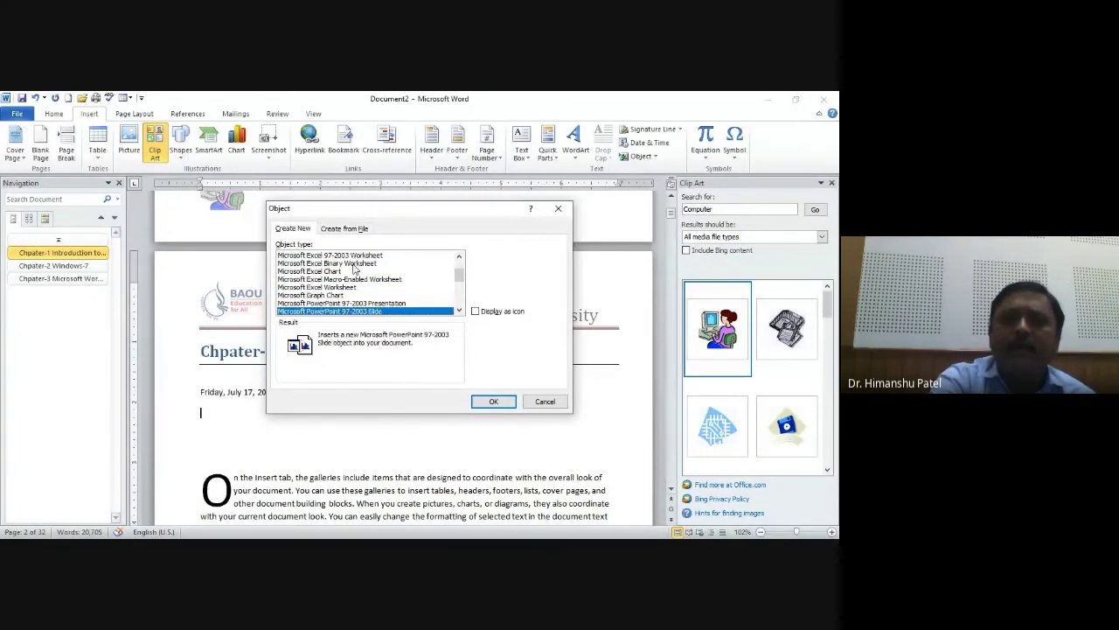
pyautogui.press('Down')
pyautogui.press('Down')
pyautogui.press('Down')
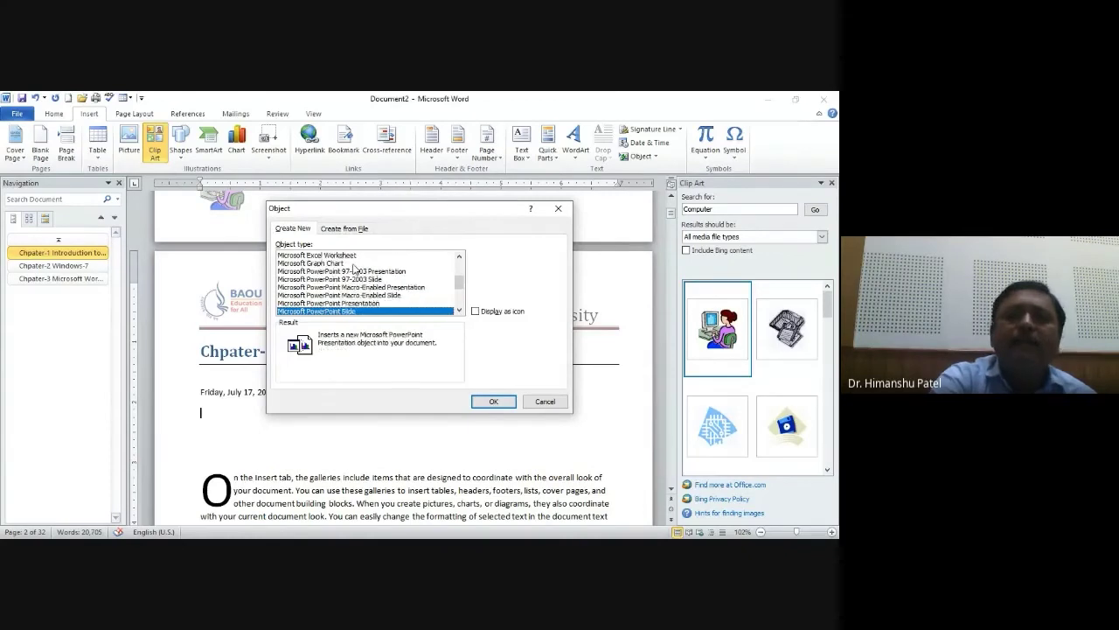
pyautogui.press('Down')
pyautogui.press('Down')
pyautogui.press('Down')
pyautogui.press('Down')
pyautogui.press('Down')
pyautogui.press('Down')
pyautogui.press('Down')
pyautogui.press('Down')
pyautogui.press('Down')
pyautogui.press('Down')
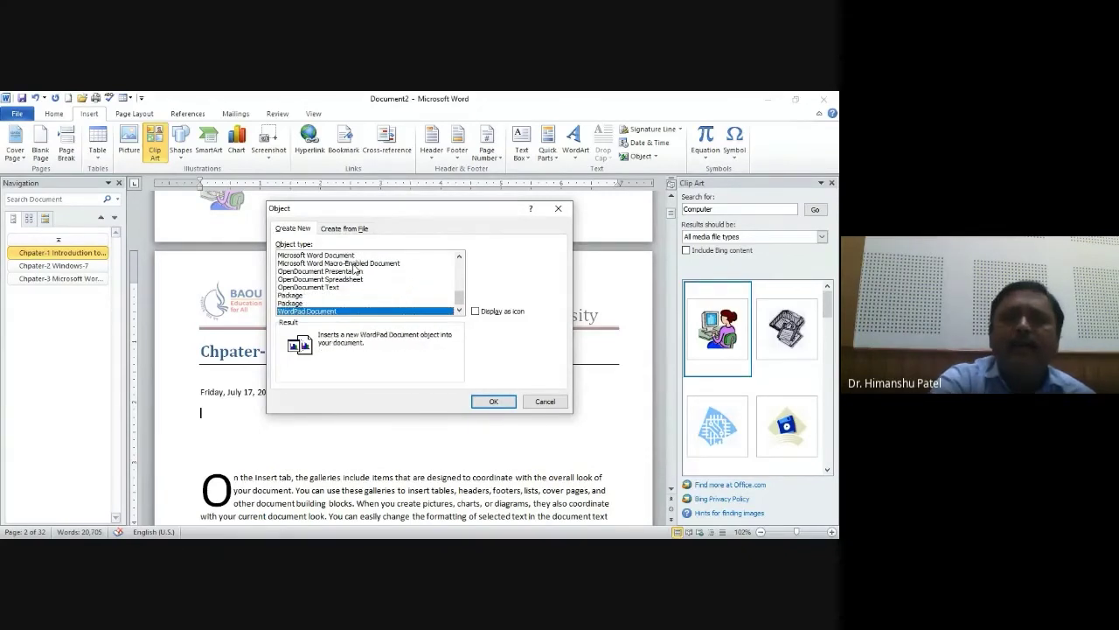
pyautogui.press('Up')
pyautogui.press('Up')
pyautogui.press('Up')
pyautogui.press('Up')
pyautogui.press('Up')
pyautogui.press('Up')
pyautogui.press('Up')
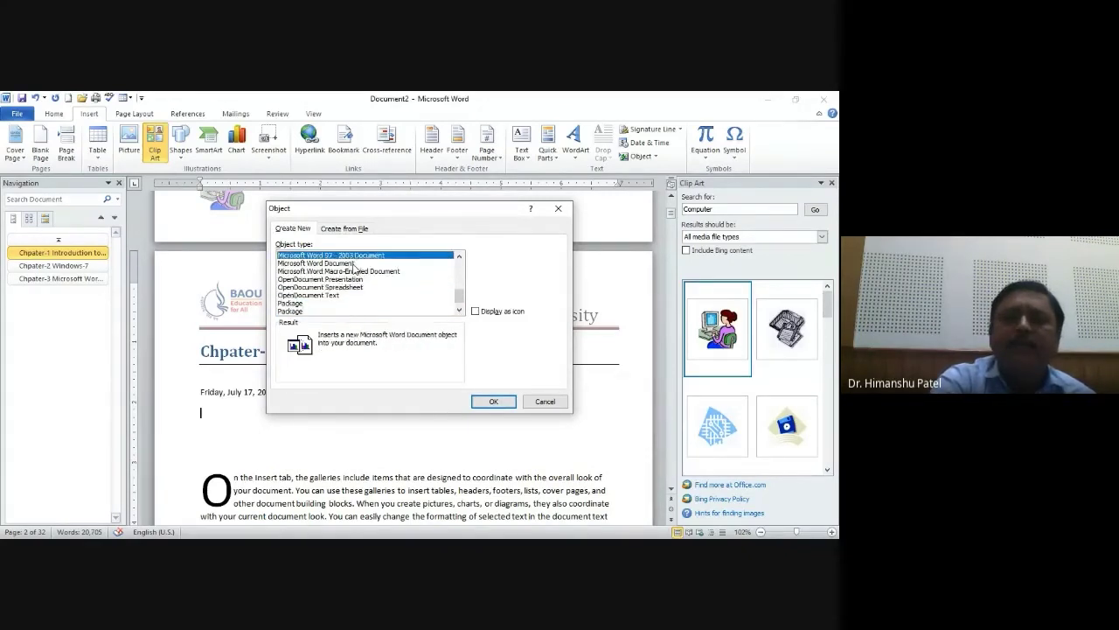
pyautogui.press('Up')
pyautogui.press('Up')
pyautogui.press('Up')
pyautogui.press('Up')
pyautogui.press('Up')
pyautogui.press('Up')
pyautogui.press('Up')
pyautogui.press('Up')
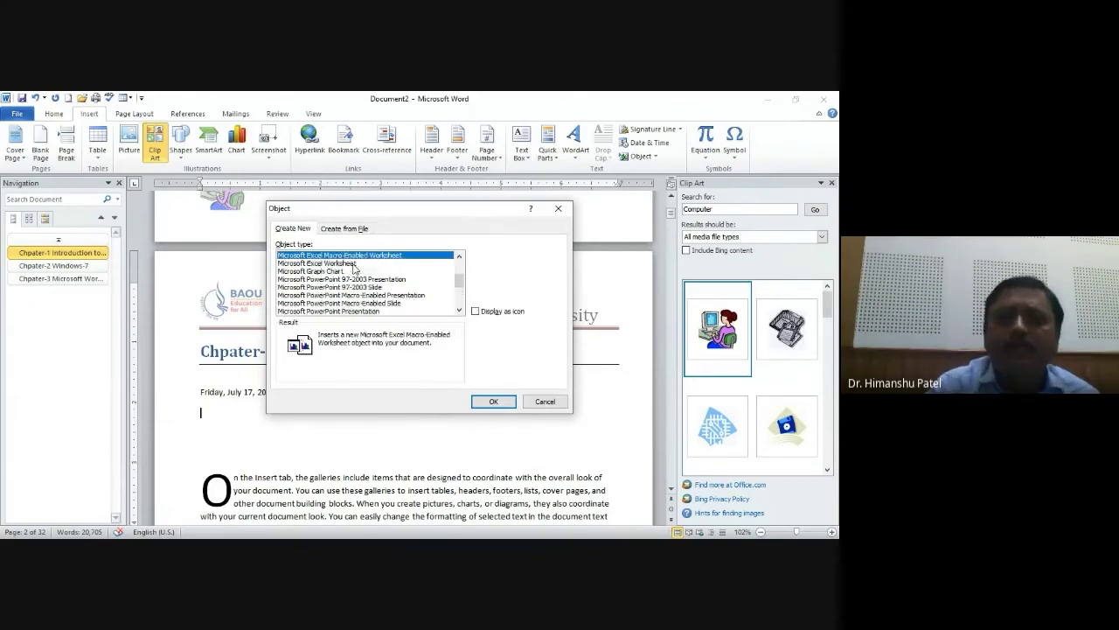
pyautogui.press('Up')
pyautogui.press('Up')
pyautogui.click(354, 271)
pyautogui.press('Down')
pyautogui.press('Down')
pyautogui.press('Down')
pyautogui.press('Up')
pyautogui.press('Up')
pyautogui.press('Up')
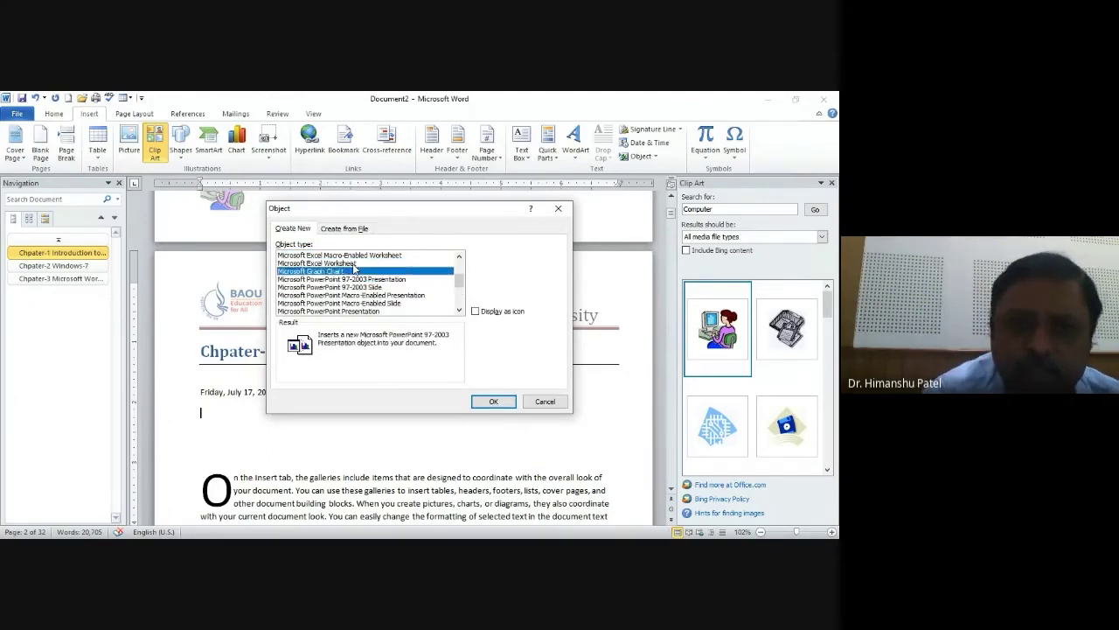
pyautogui.press('Up')
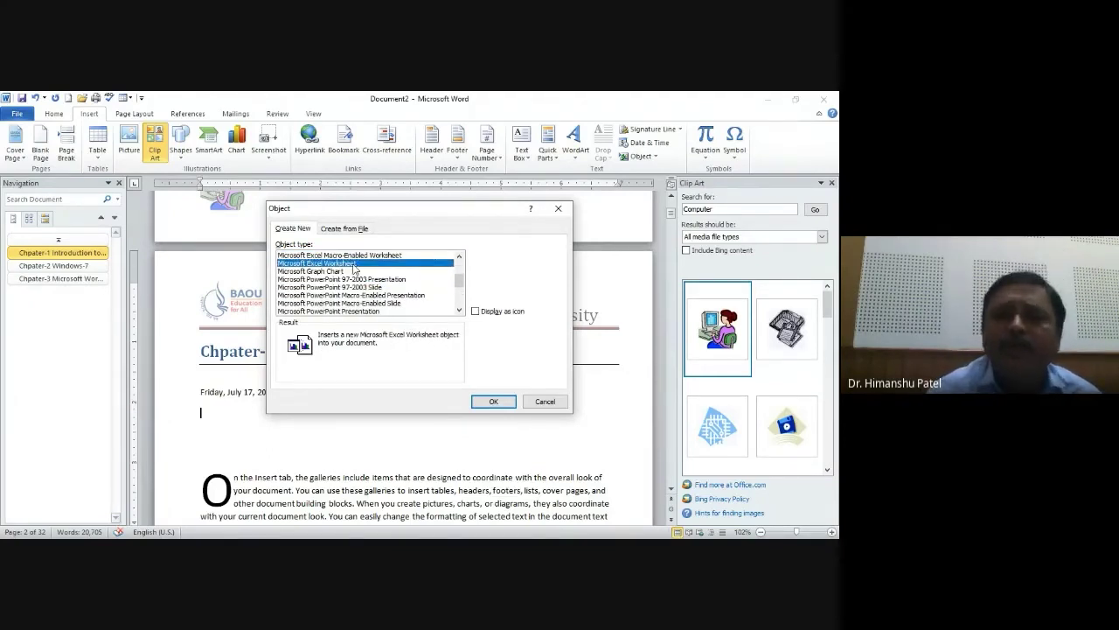
pyautogui.click(493, 402)
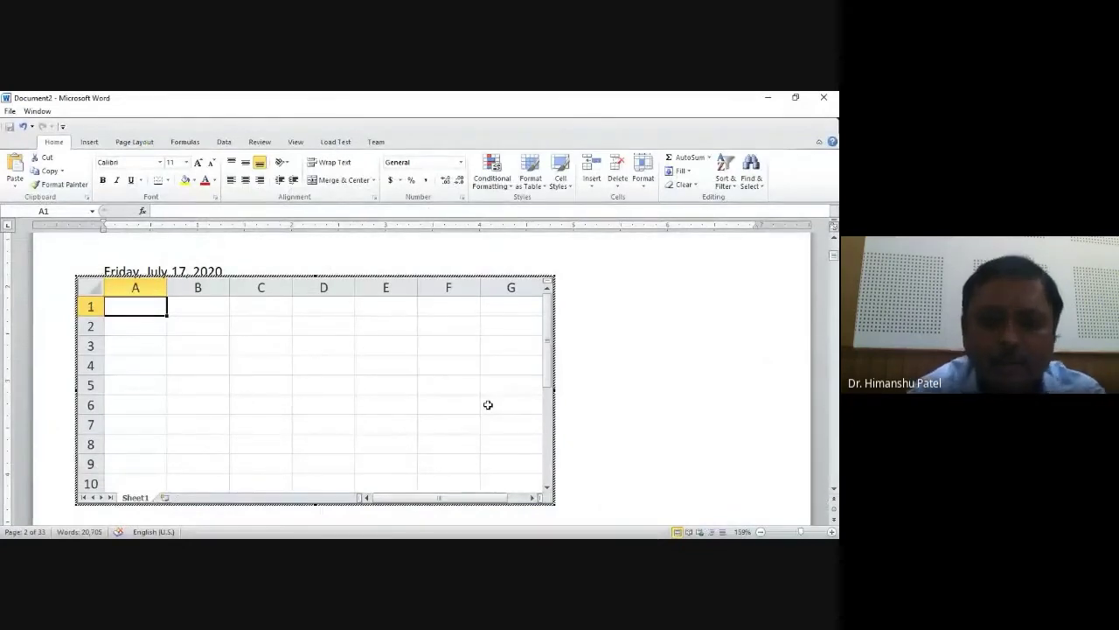
# Enter row 1 headings Roll No, Name, Marks-1 to Marks-3 (AutoFilled) and Total.
pyautogui.write('Sak')
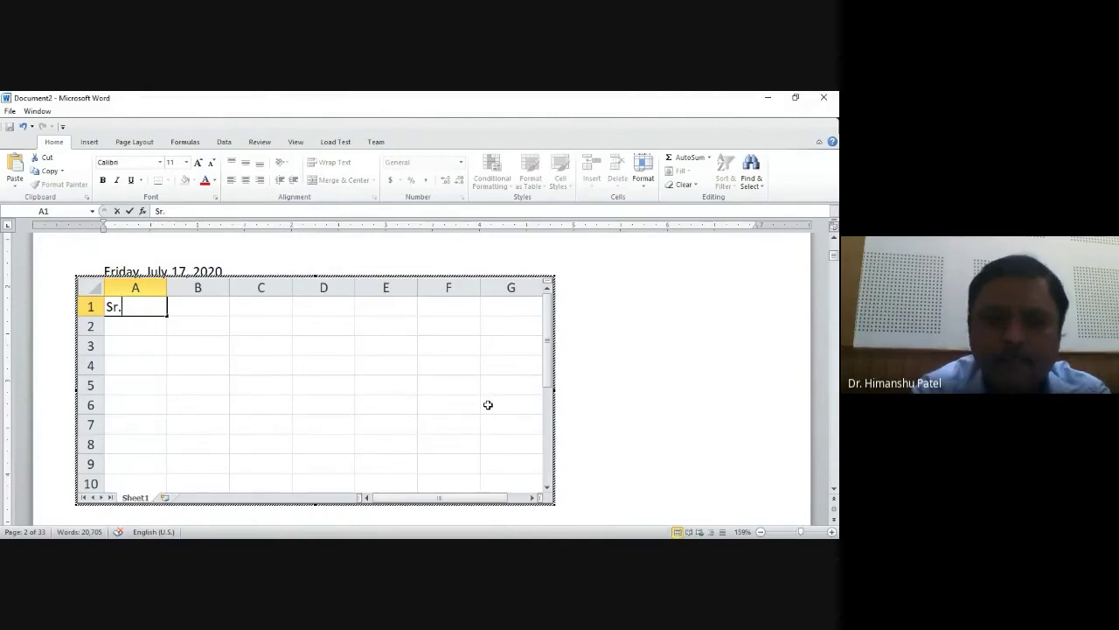
pyautogui.write('oll No')
pyautogui.press('Tab')
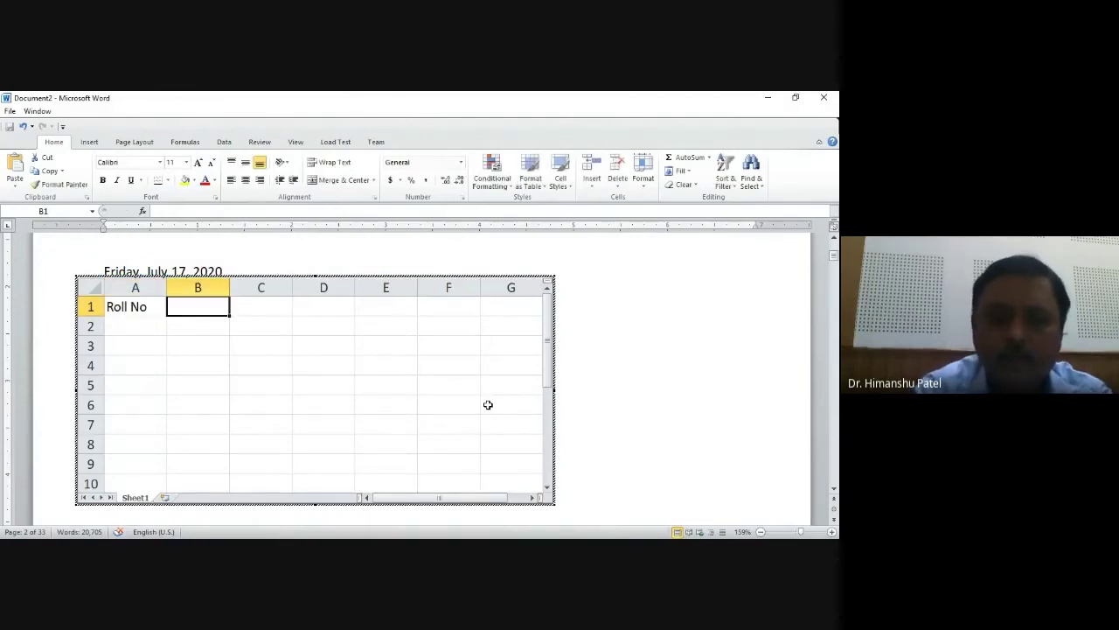
pyautogui.write('Name')
pyautogui.press('Tab')
pyautogui.write('MA')
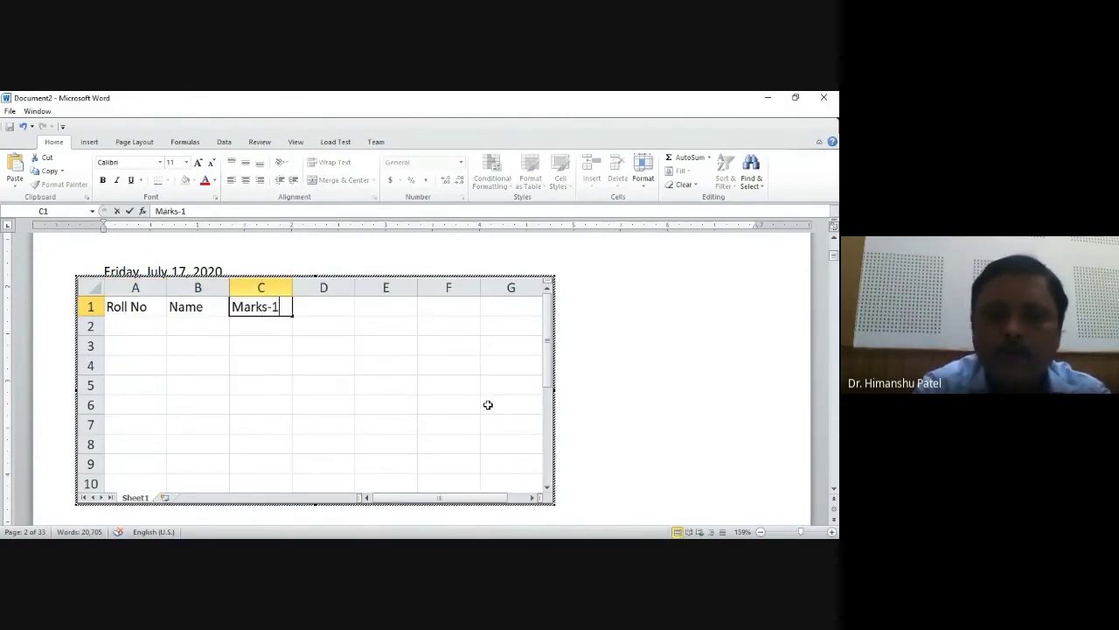
pyautogui.hotkey('ctrl', 'Return')
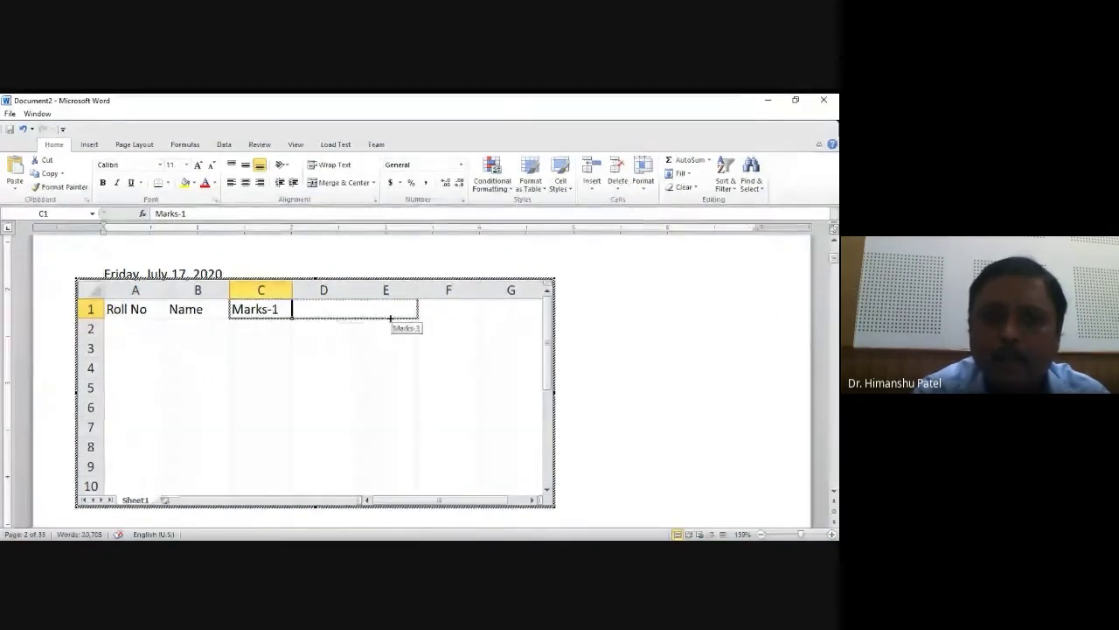
pyautogui.moveTo(294, 316); pyautogui.dragTo(411, 318)
pyautogui.click(454, 305)
pyautogui.write('Total')
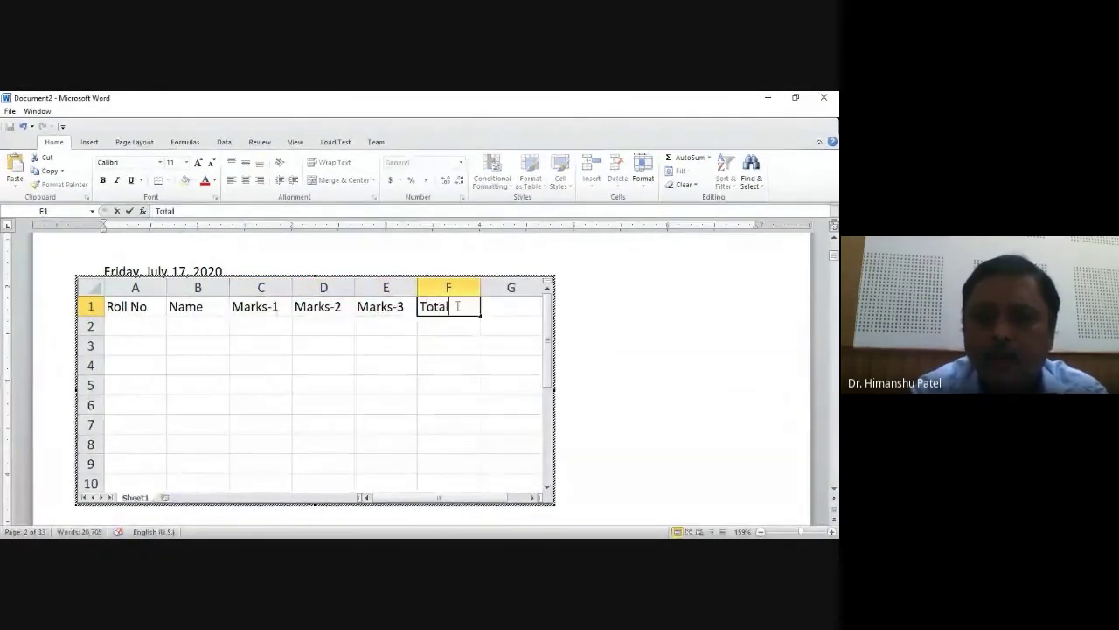
pyautogui.press('Return')
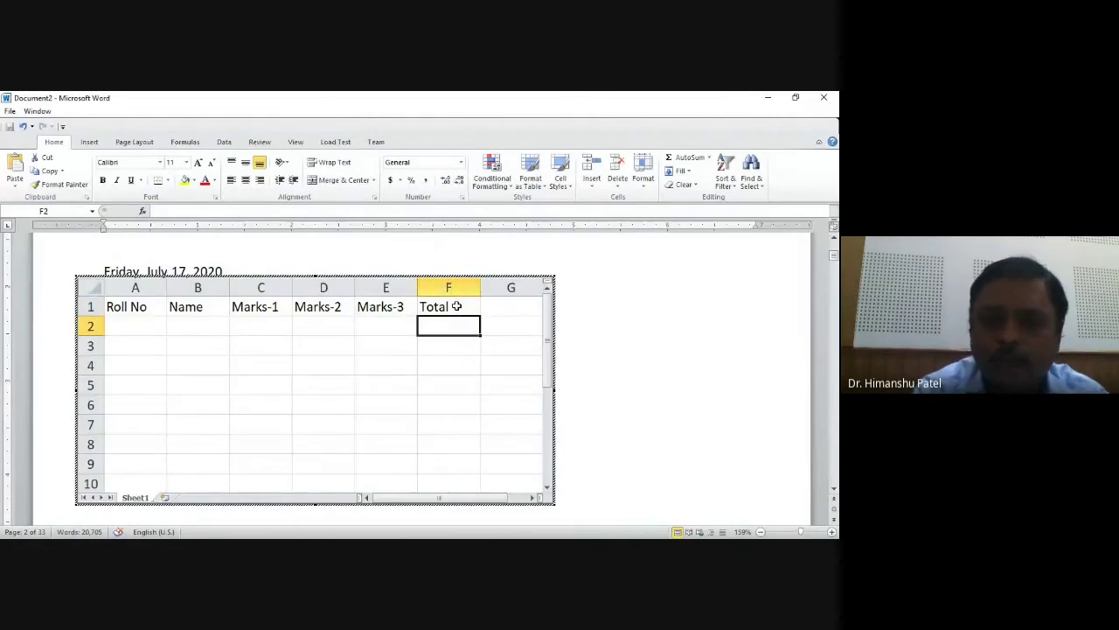
# Enter roll numbers 1, 2 and 3 in cells A2:A4.
pyautogui.press('Left')
pyautogui.press('Left')
pyautogui.press('Left')
pyautogui.press('Left')
pyautogui.write('1')
pyautogui.press('Return')
pyautogui.write('21')
pyautogui.press('Return')
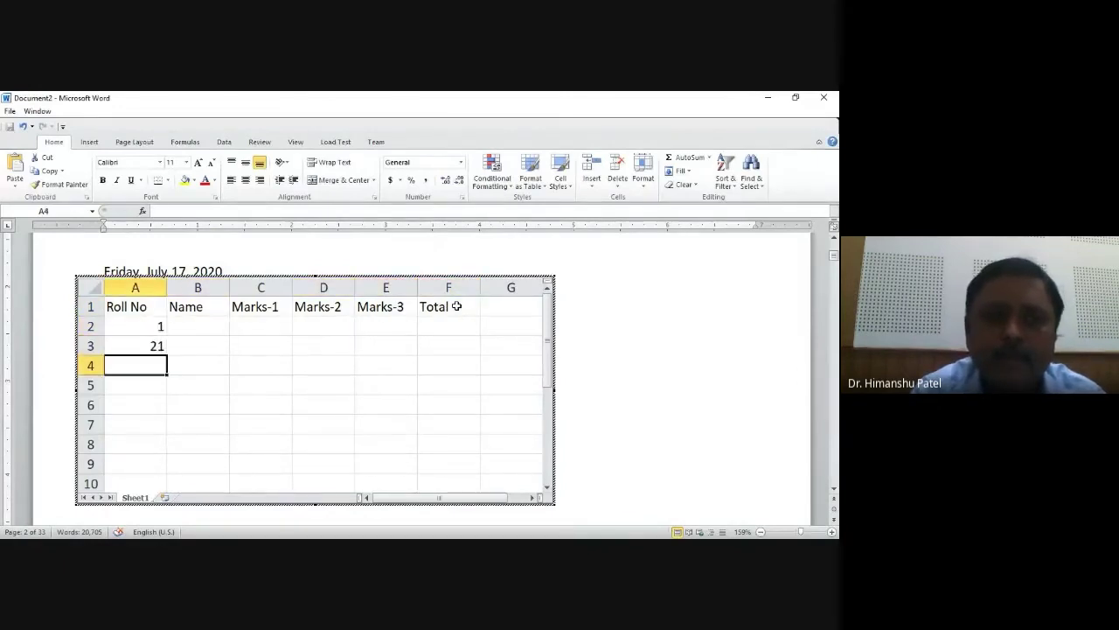
pyautogui.press('Up')
pyautogui.write('2')
pyautogui.press('Return')
pyautogui.write('3')
pyautogui.press('Return')
pyautogui.press('Up')
pyautogui.press('Up')
pyautogui.press('Up')
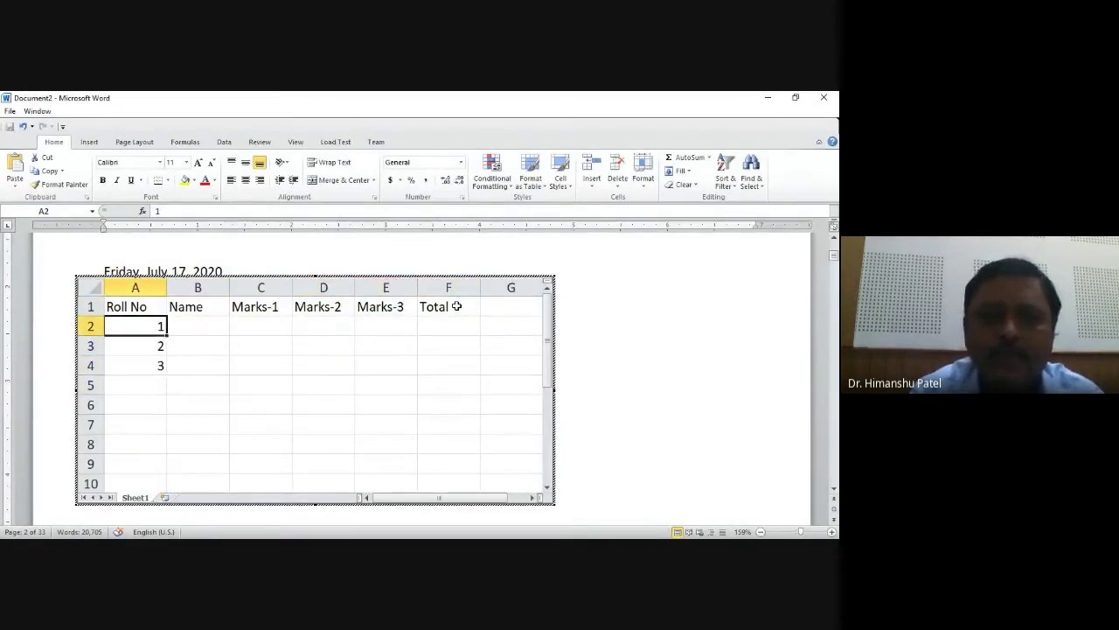
# Enter the three students' names in cells B2:B4.
pyautogui.press('Right')
pyautogui.write('Himans')
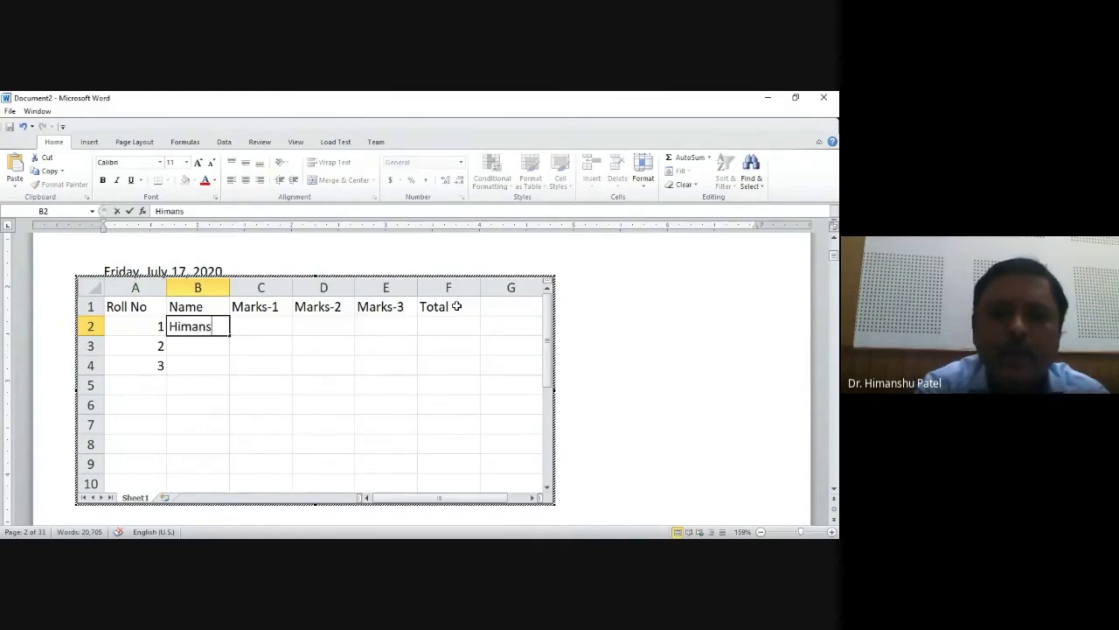
pyautogui.write('hu')
pyautogui.press('Return')
pyautogui.write('Nikhil')
pyautogui.press('Return')
pyautogui.write('Vishakha')
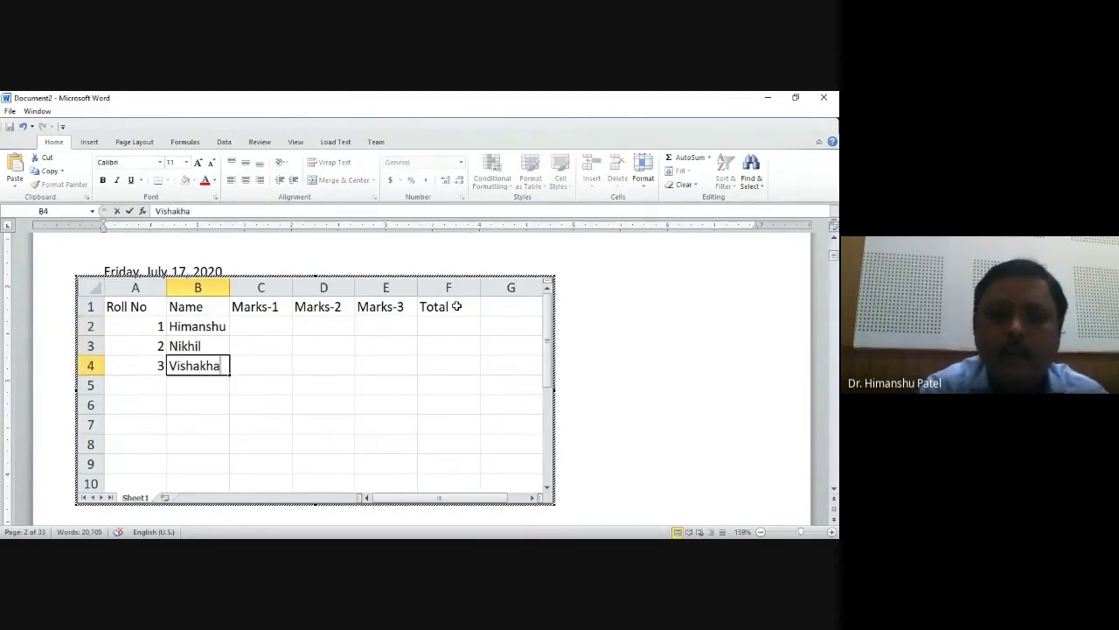
pyautogui.press('Up')
pyautogui.press('Up')
# Enter the first student's marks 65, 67 and 77 in C2:E2.
pyautogui.press('Right')
pyautogui.write('65')
pyautogui.press('Tab')
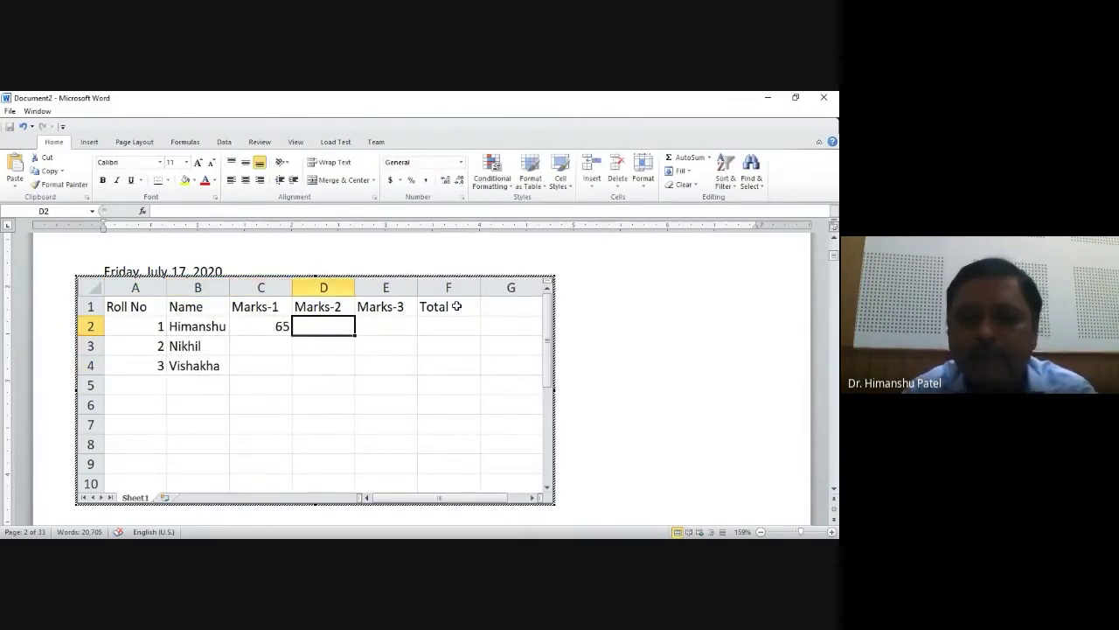
pyautogui.write('67')
pyautogui.press('Tab')
pyautogui.write('77')
pyautogui.press('Up')
pyautogui.press('Down')
pyautogui.press('Down')
pyautogui.press('Left')
pyautogui.press('Left')
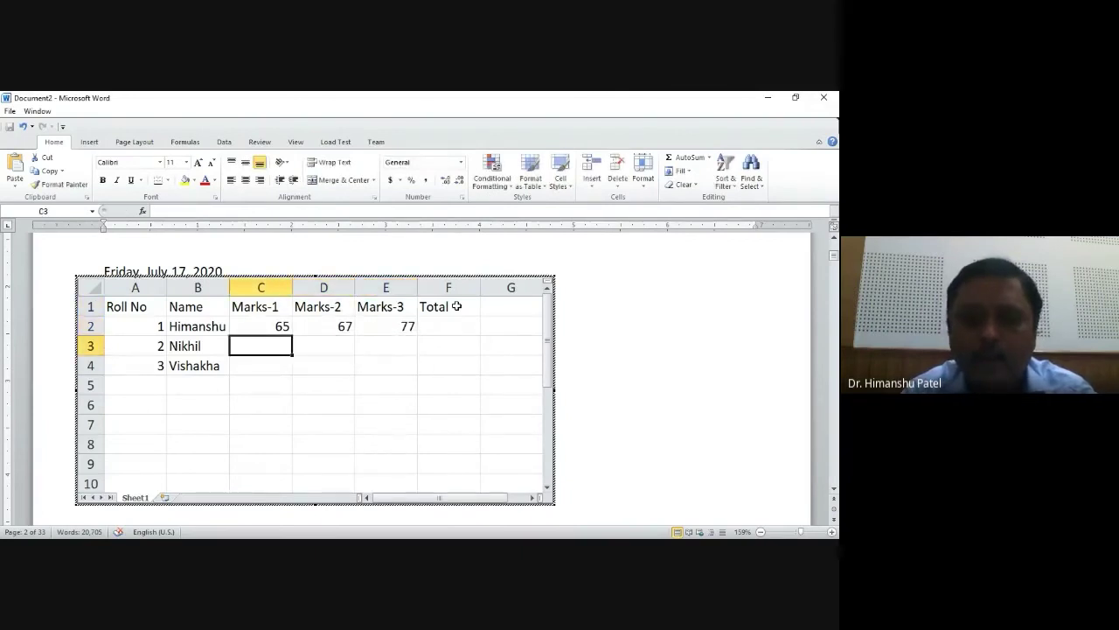
# Enter marks 56, 88, 99 in row 3 and 67, 55, 44 in row 4.
pyautogui.write('56')
pyautogui.press('Tab')
pyautogui.write('88')
pyautogui.press('Tab')
pyautogui.write('9')
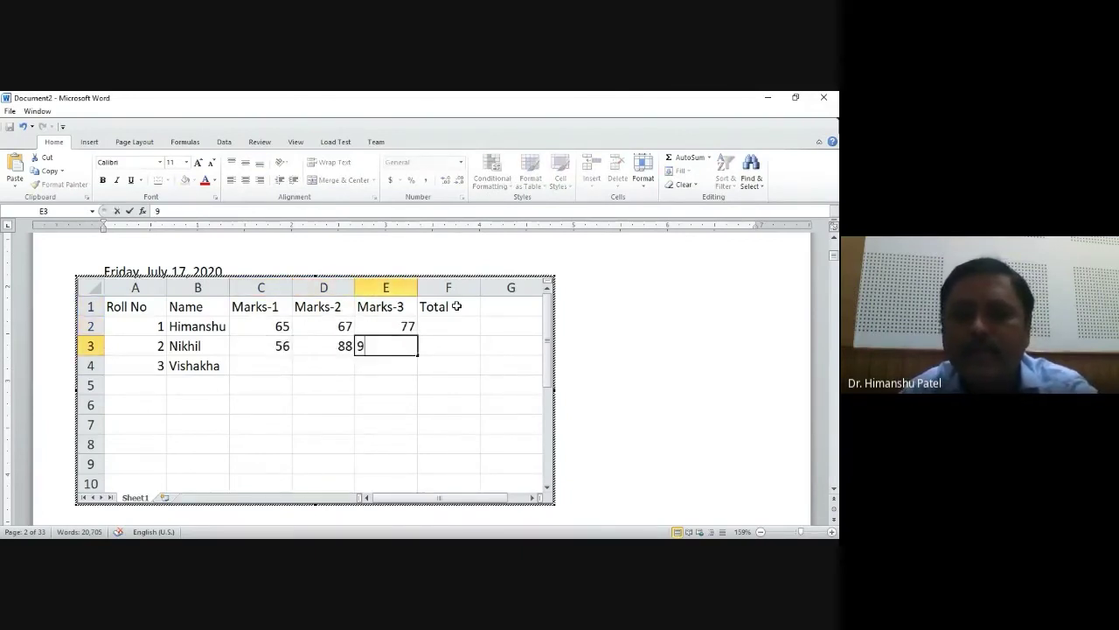
pyautogui.write('9')
pyautogui.press('Return')
pyautogui.write('67')
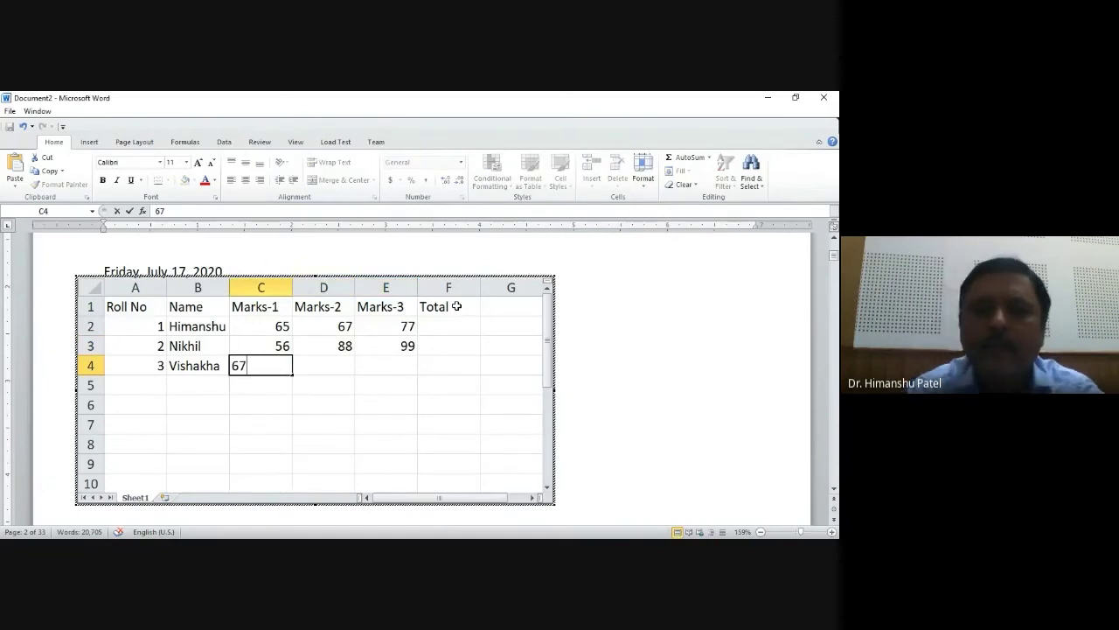
pyautogui.press('Tab')
pyautogui.write('55')
pyautogui.press('Tab')
pyautogui.write('44')
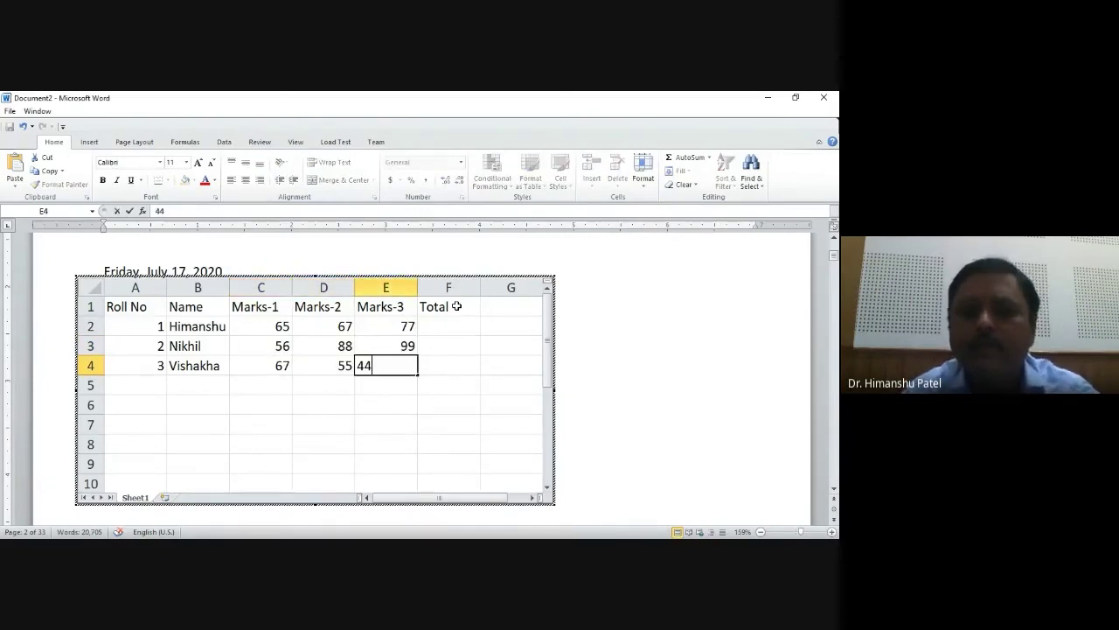
pyautogui.press('Tab')
pyautogui.press('Up')
pyautogui.press('Up')
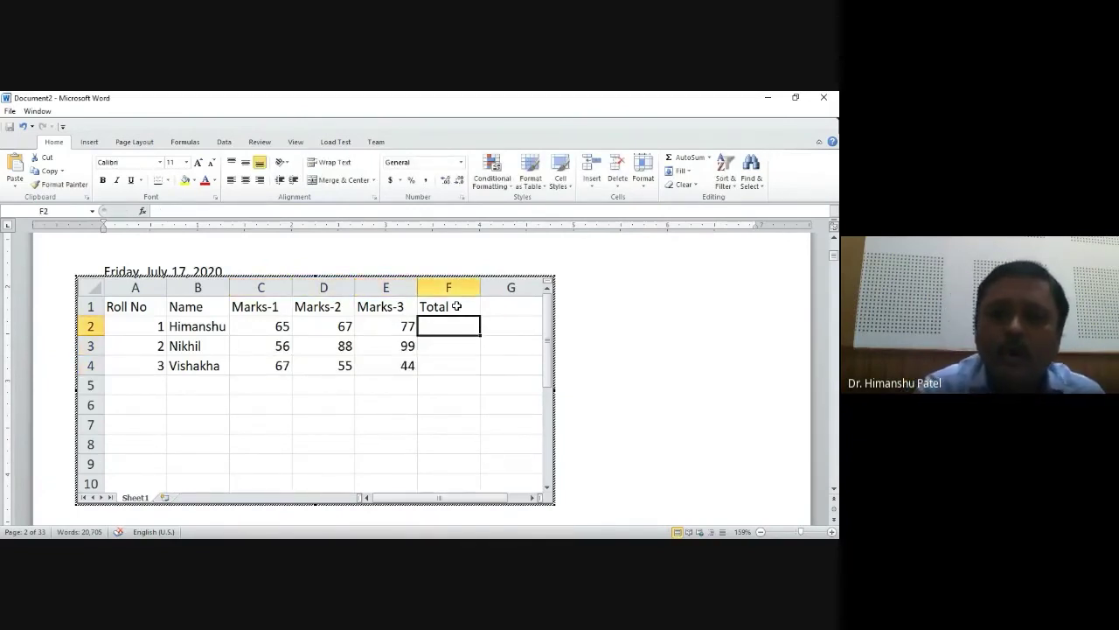
pyautogui.click(687, 163)
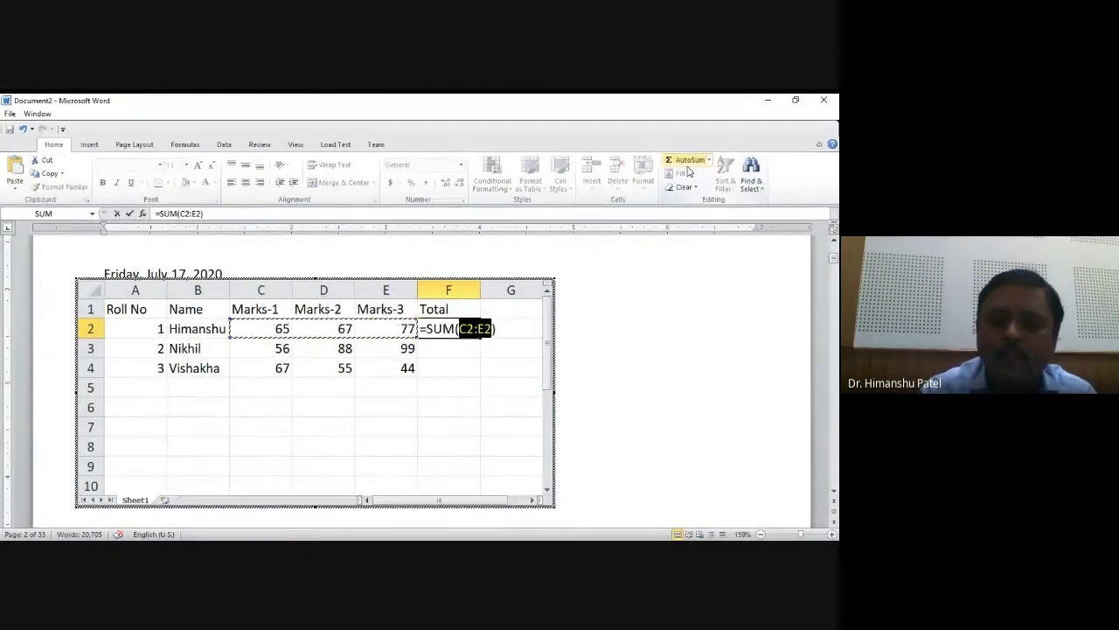
pyautogui.press('Return')
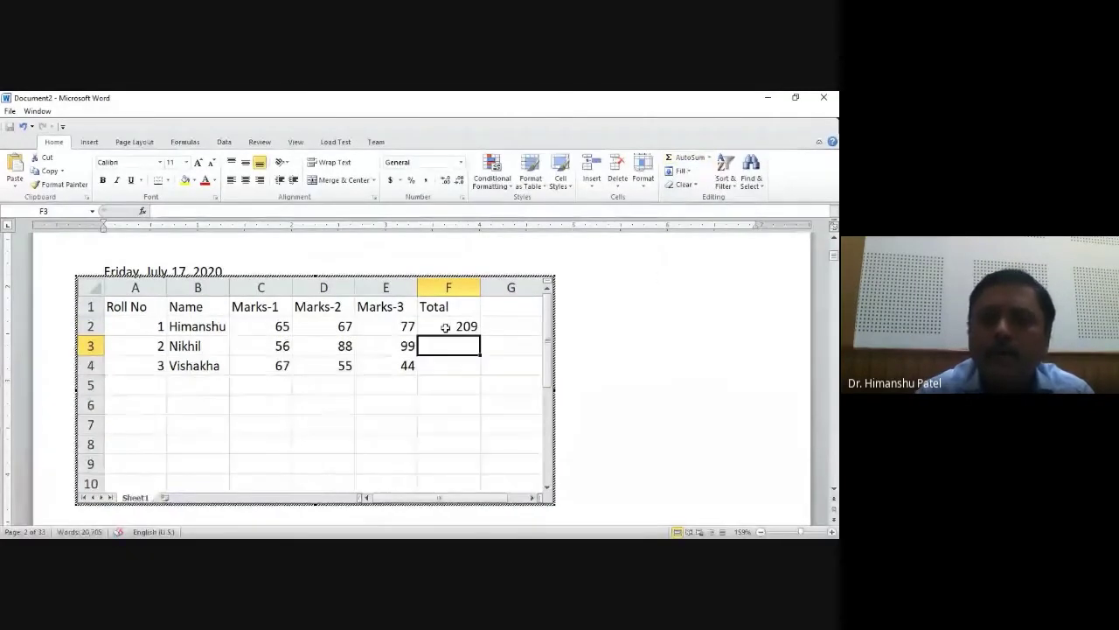
pyautogui.click(457, 326)
pyautogui.moveTo(480, 335); pyautogui.dragTo(475, 370)
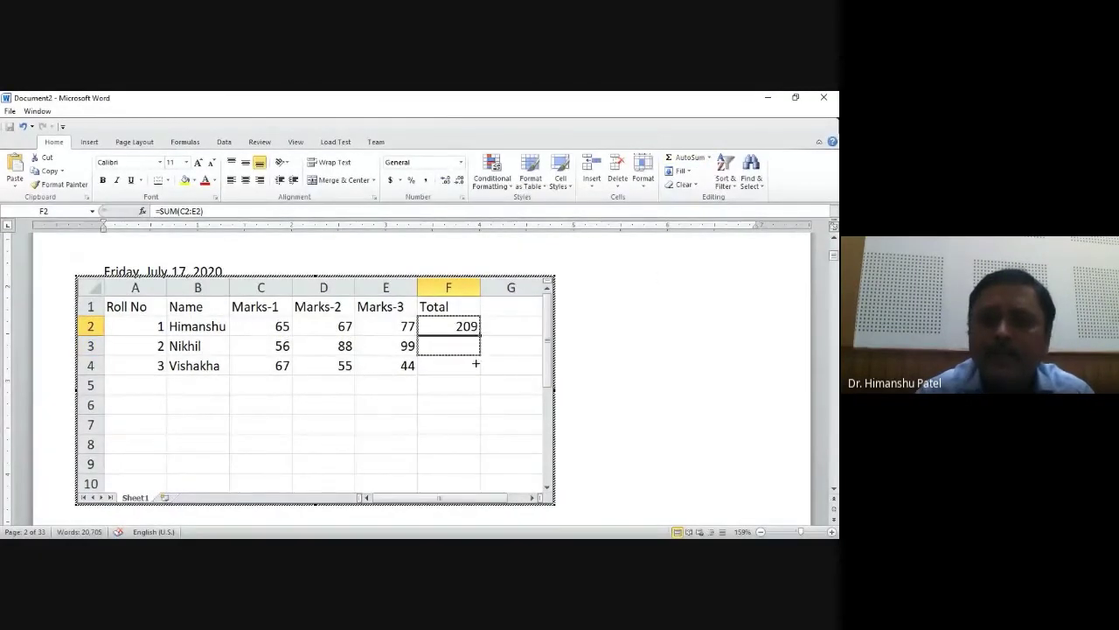
pyautogui.click(617, 322)
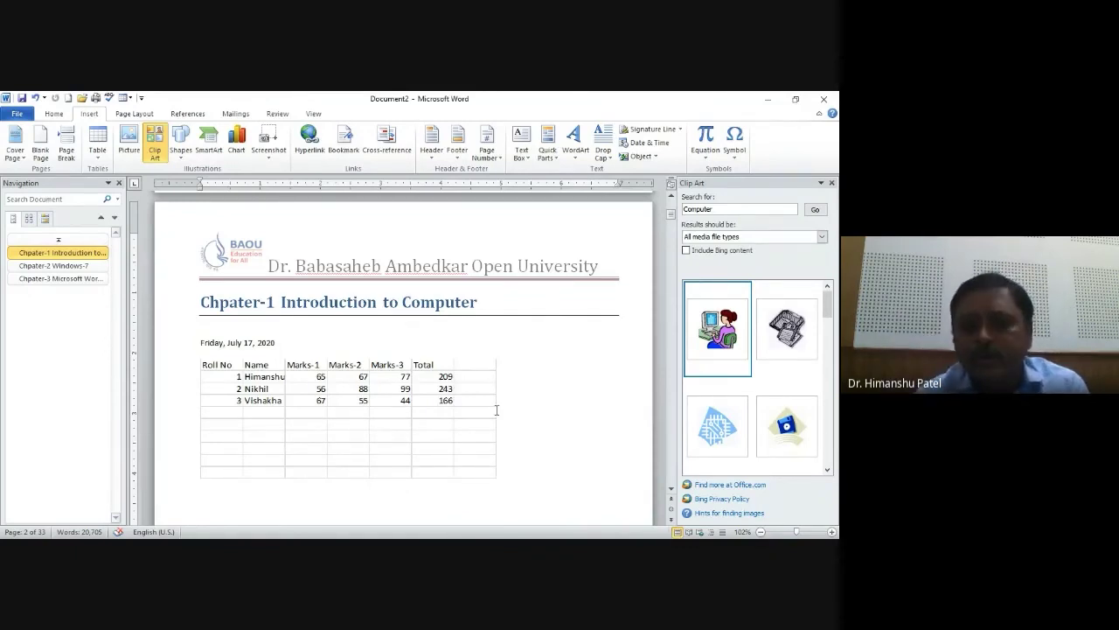
# Crop the embedded worksheet frame to show only rows 1–4 and columns A–F.
pyautogui.doubleClick(392, 410)
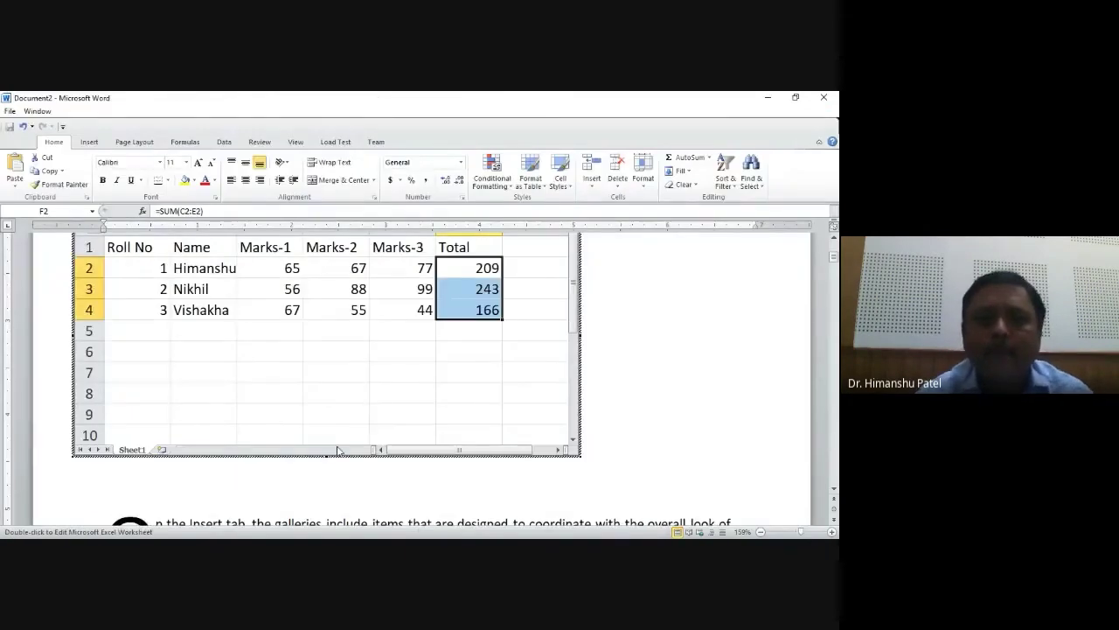
pyautogui.moveTo(324, 456); pyautogui.dragTo(318, 342)
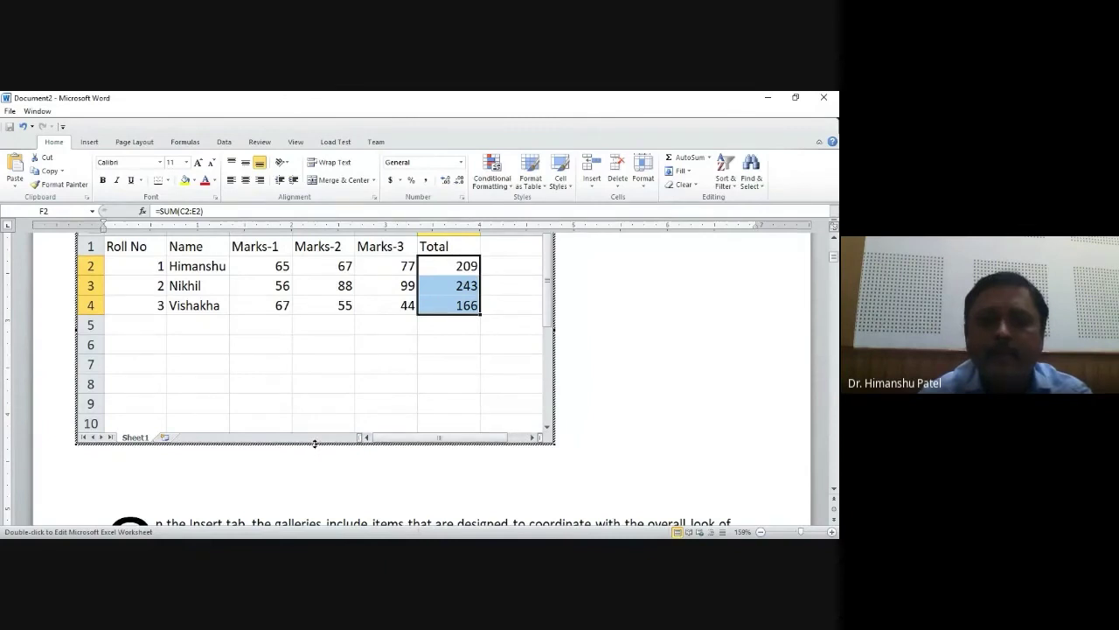
pyautogui.moveTo(315, 444); pyautogui.dragTo(327, 325)
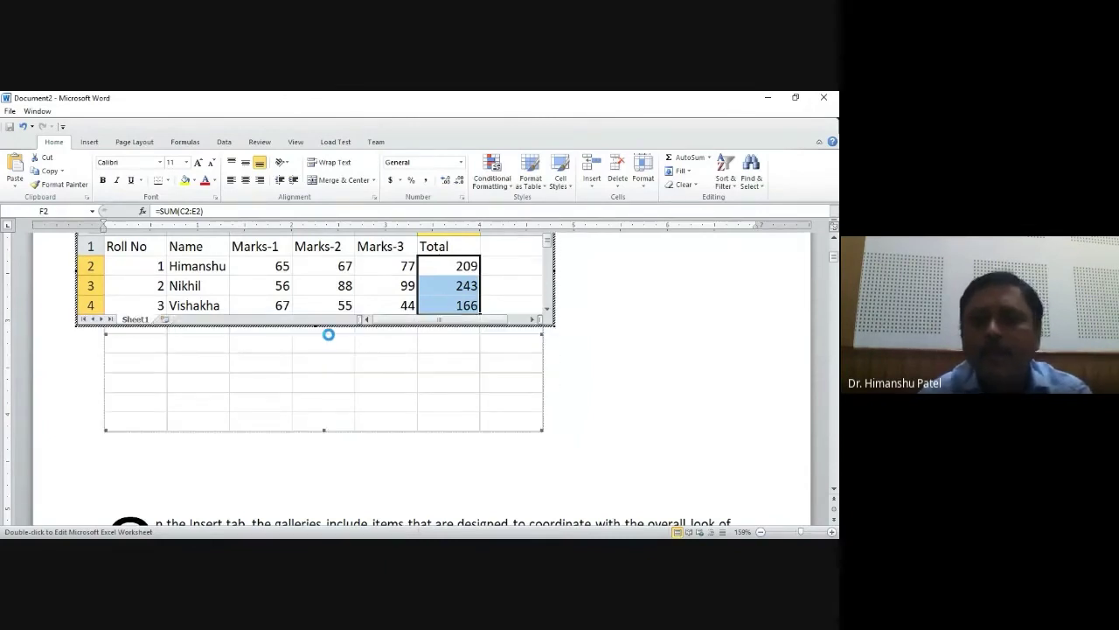
pyautogui.scroll(2, 834, 237)
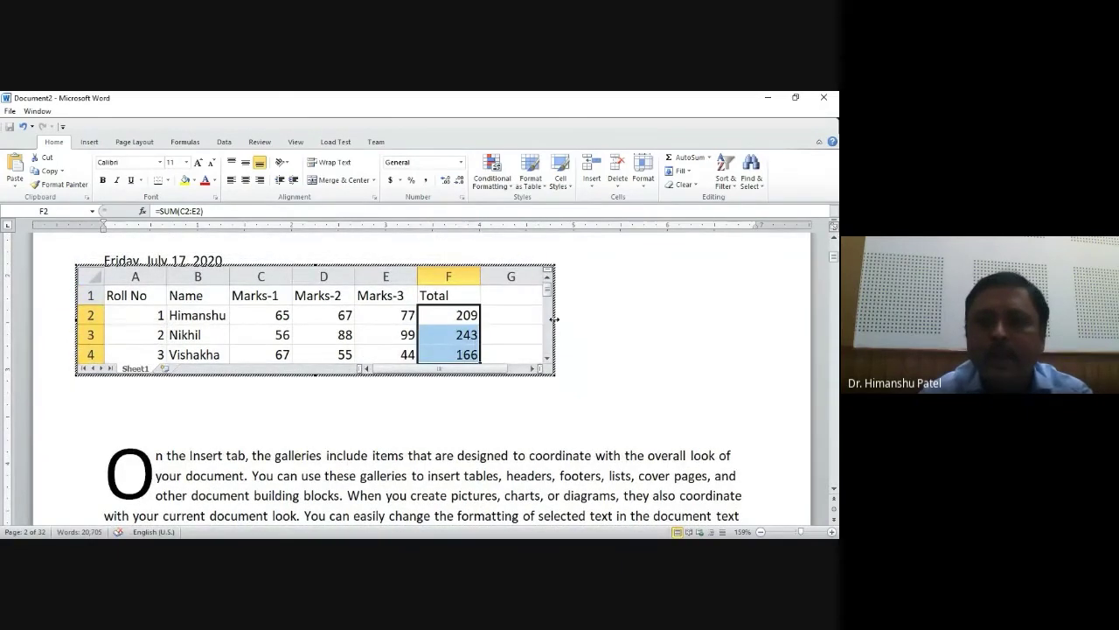
pyautogui.moveTo(554, 320); pyautogui.dragTo(508, 316)
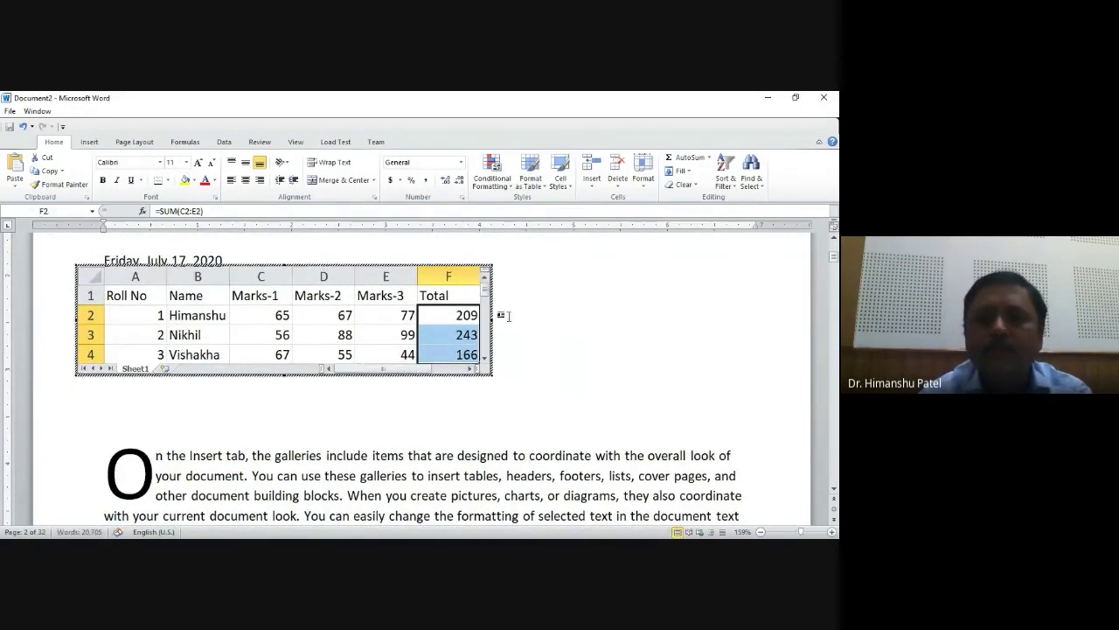
pyautogui.click(595, 364)
pyautogui.click(597, 364)
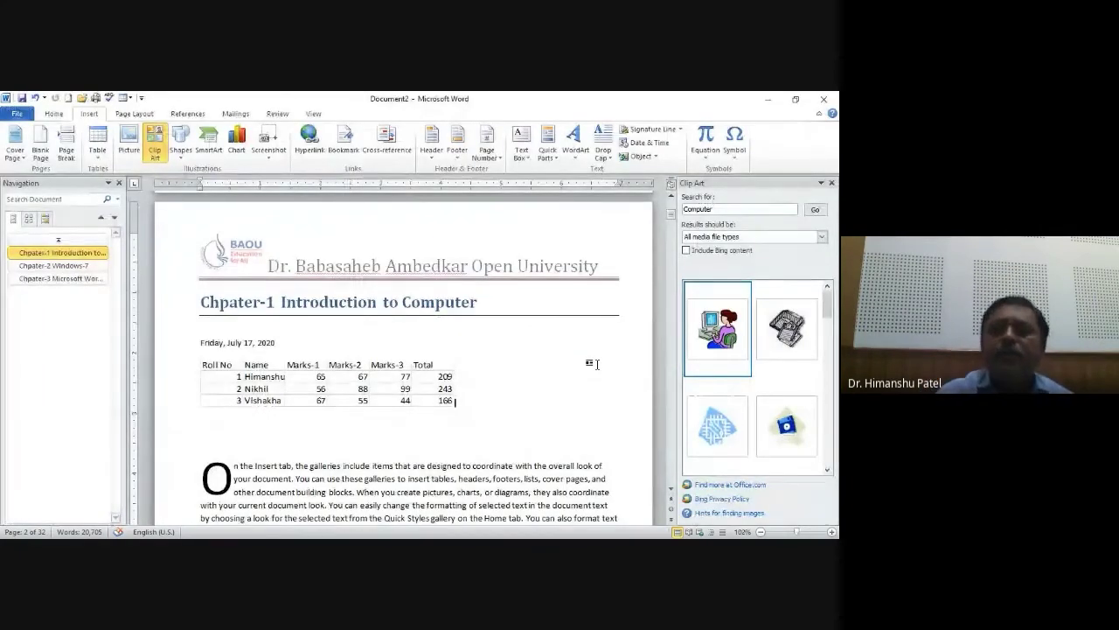
# Format A1:F4 of the embedded sheet as a blue banded table with headers.
pyautogui.doubleClick(432, 371)
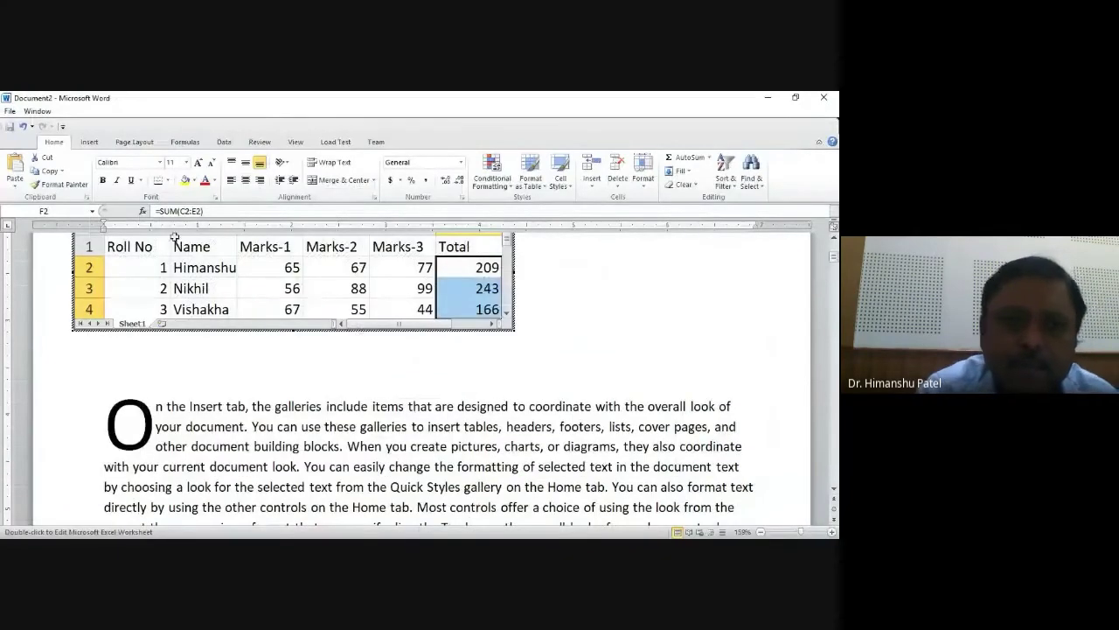
pyautogui.moveTo(129, 247); pyautogui.dragTo(433, 320)
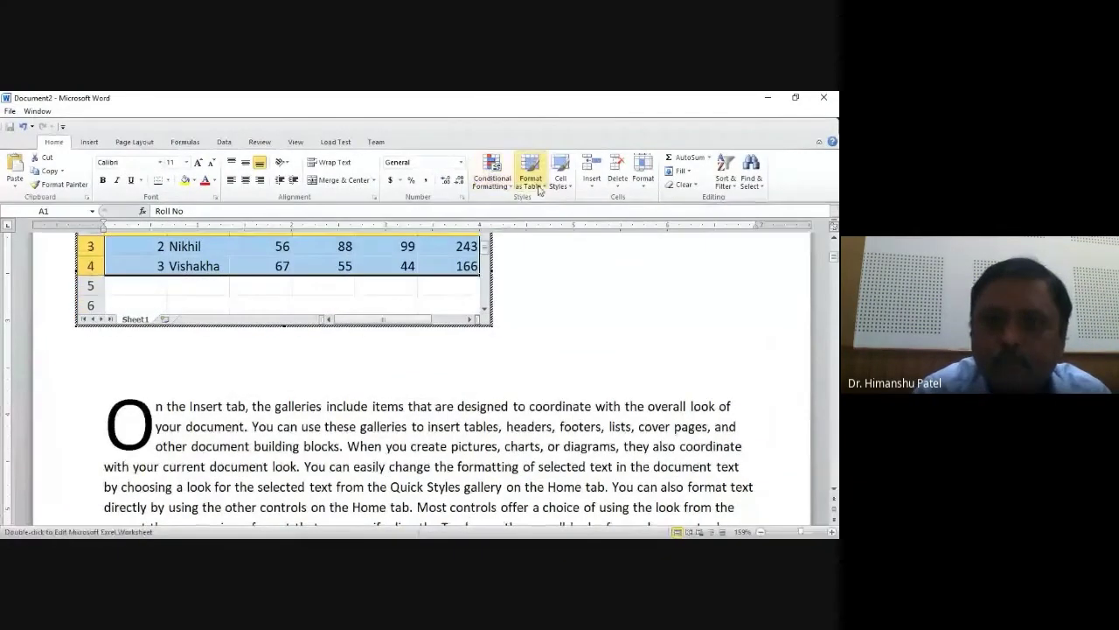
pyautogui.click(535, 182)
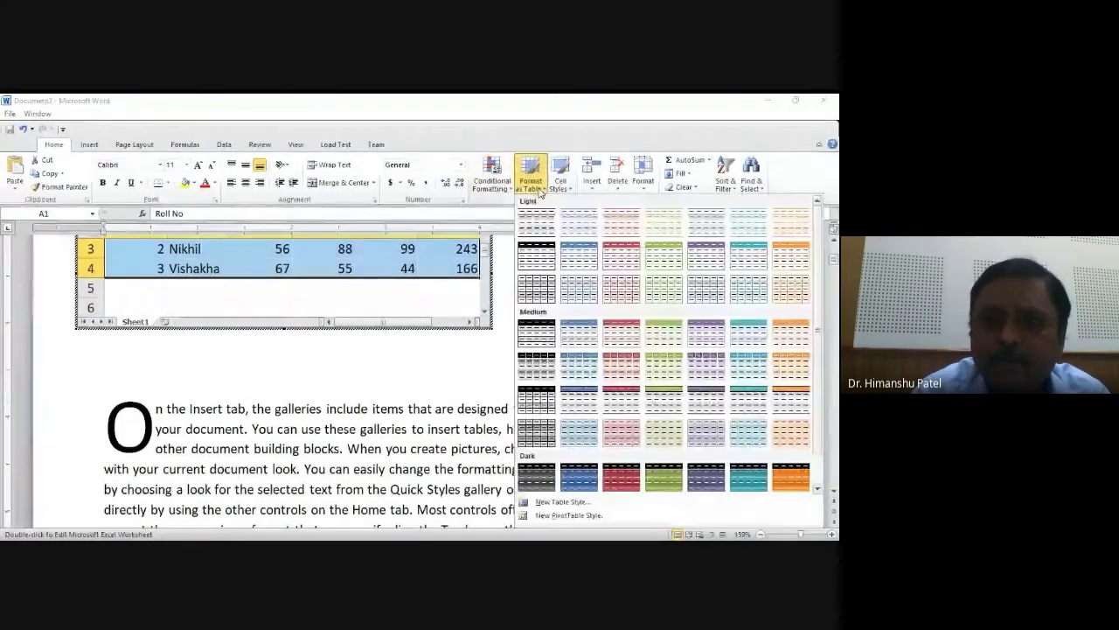
pyautogui.click(579, 255)
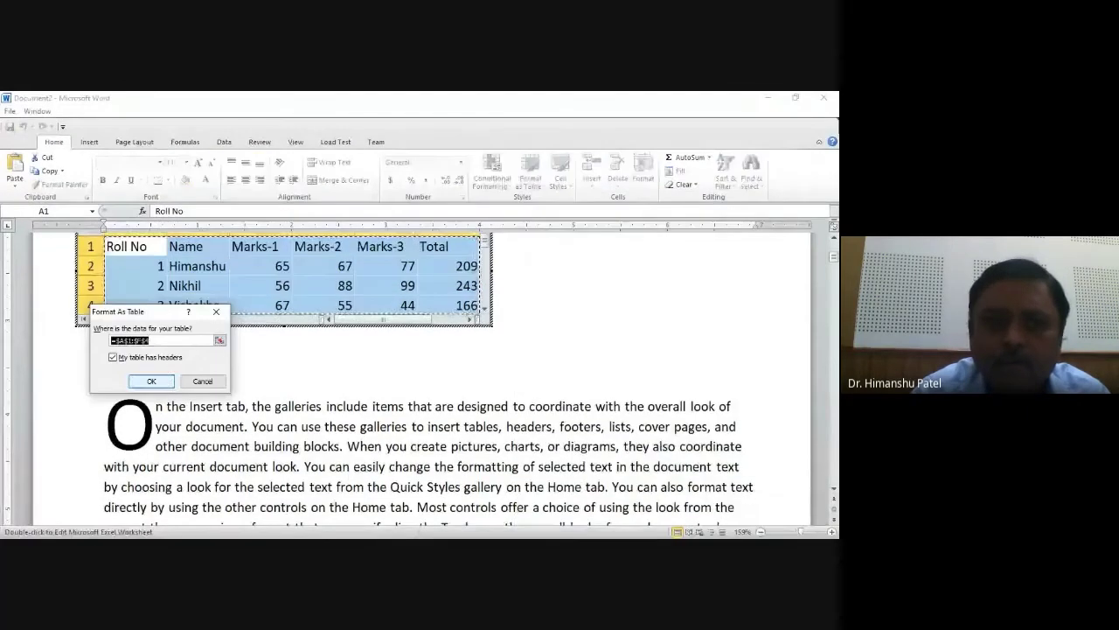
pyautogui.click(166, 381)
pyautogui.click(551, 341)
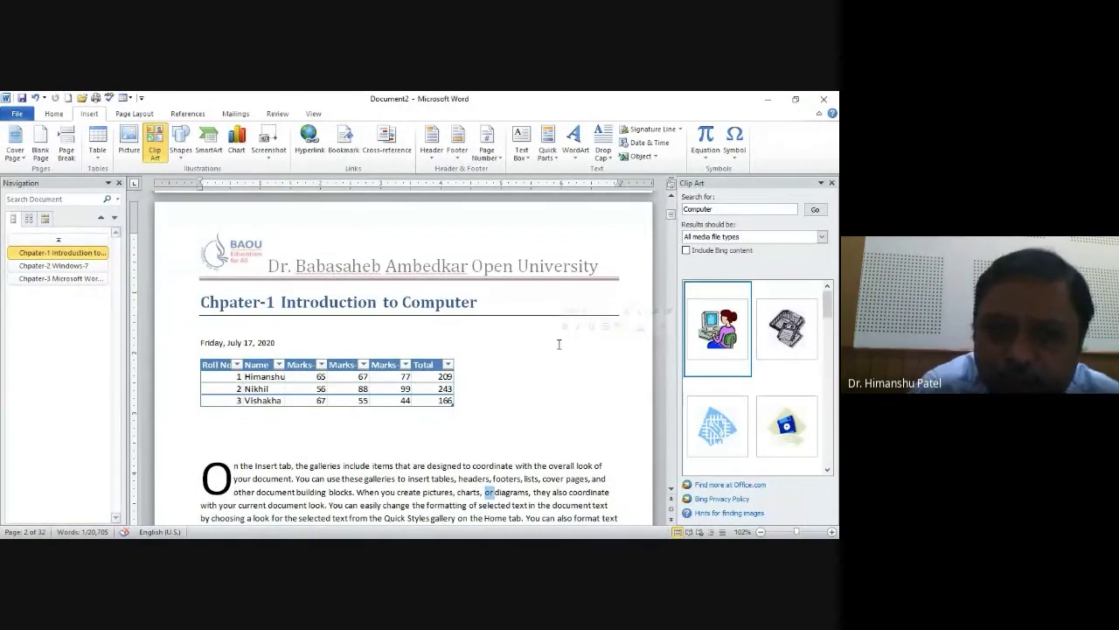
# Delete the orange WordArt university title box from the Chapter-3 page.
pyautogui.click(313, 423)
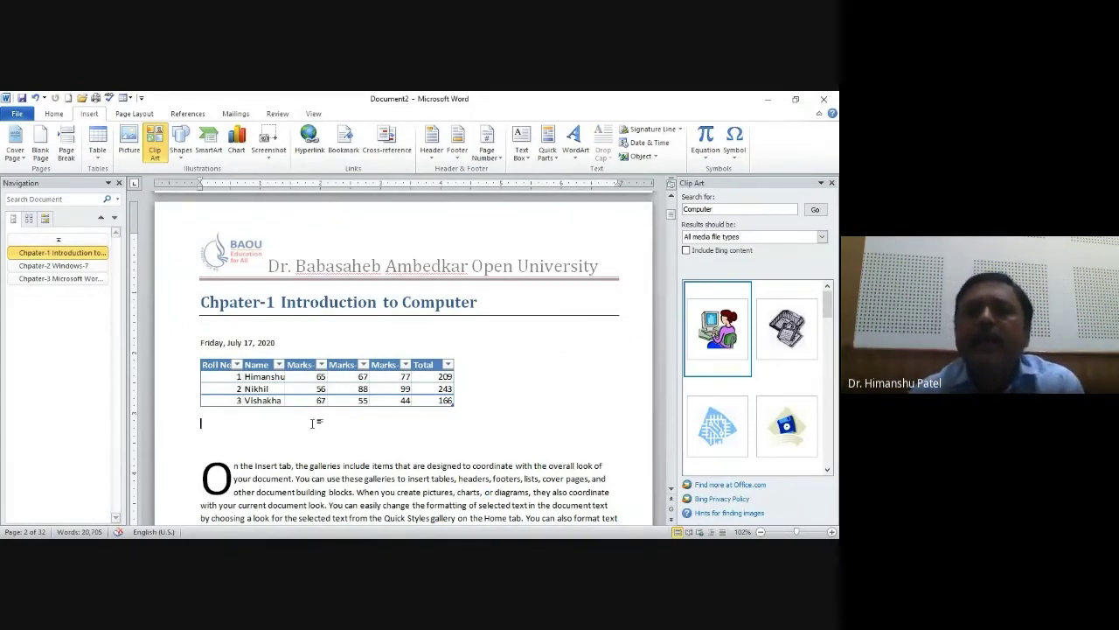
pyautogui.click(655, 157)
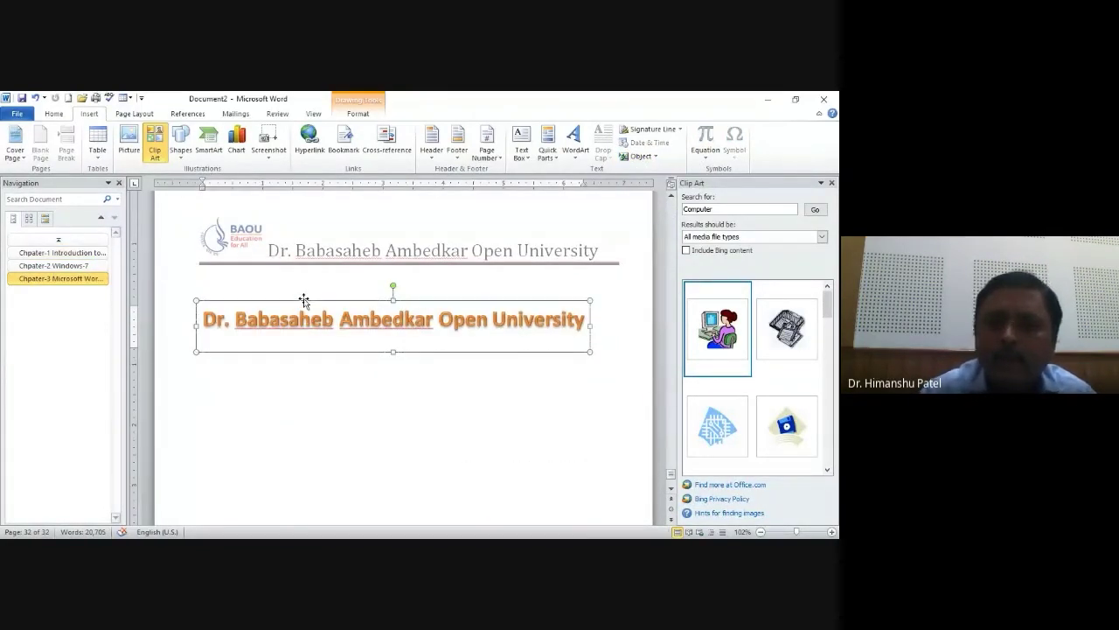
pyautogui.press('Delete')
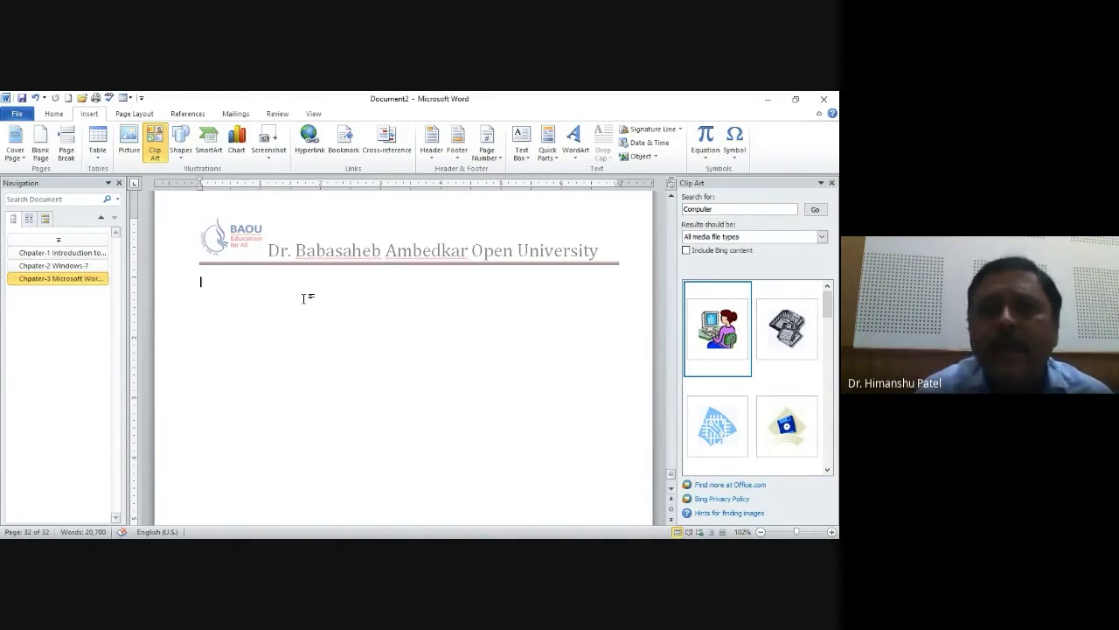
# Insert the Shape-1 file's desktop screenshot into the Chapter-3 page using Text from File.
pyautogui.click(654, 156)
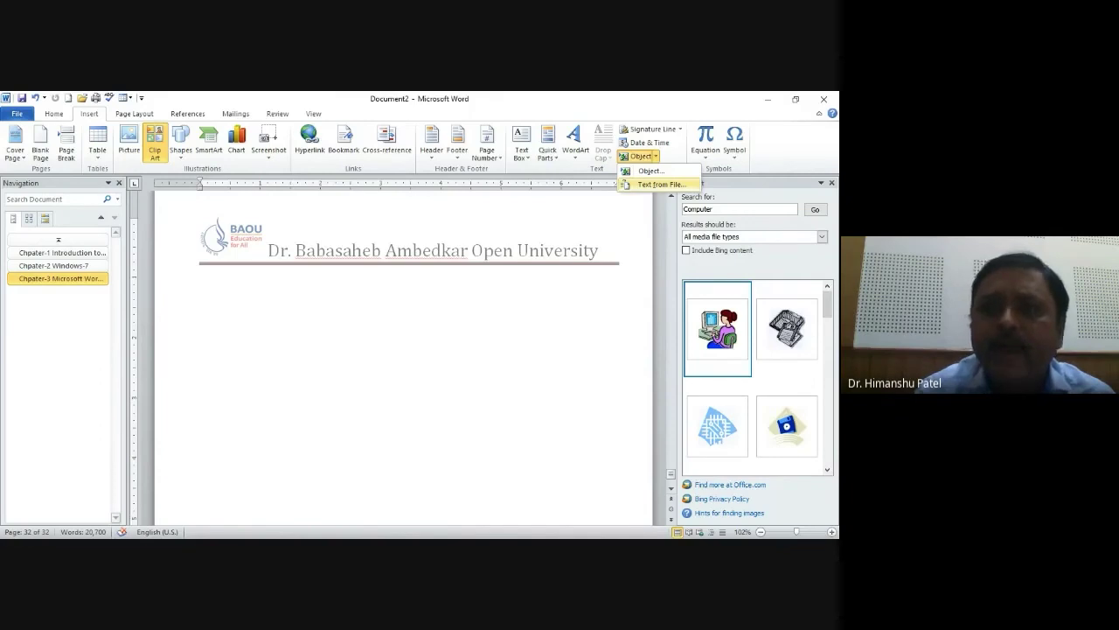
pyautogui.click(662, 185)
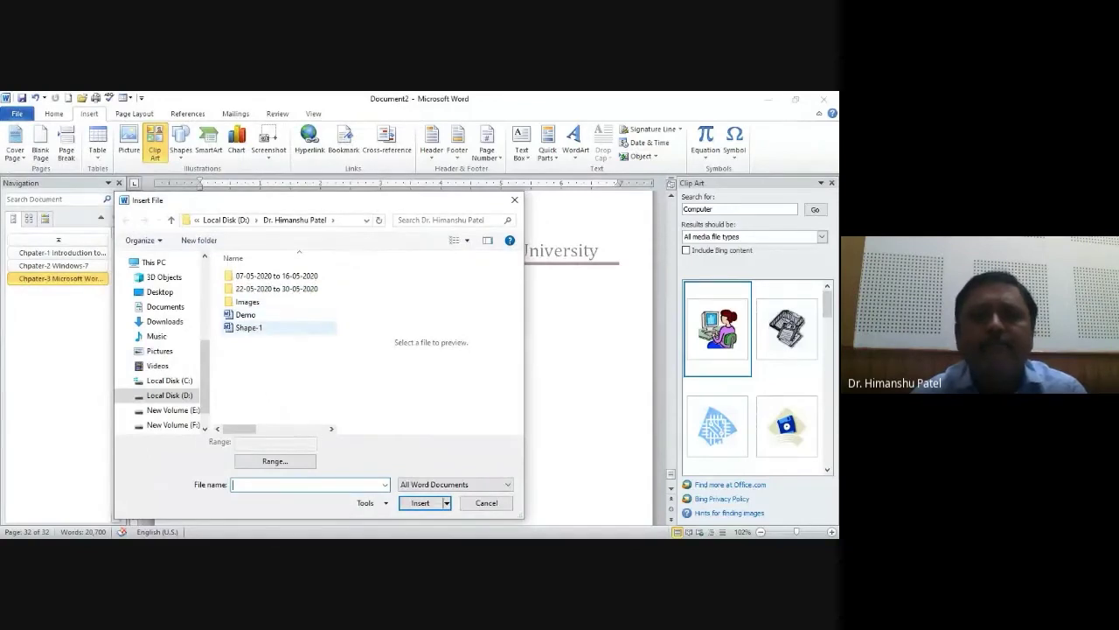
pyautogui.click(249, 327)
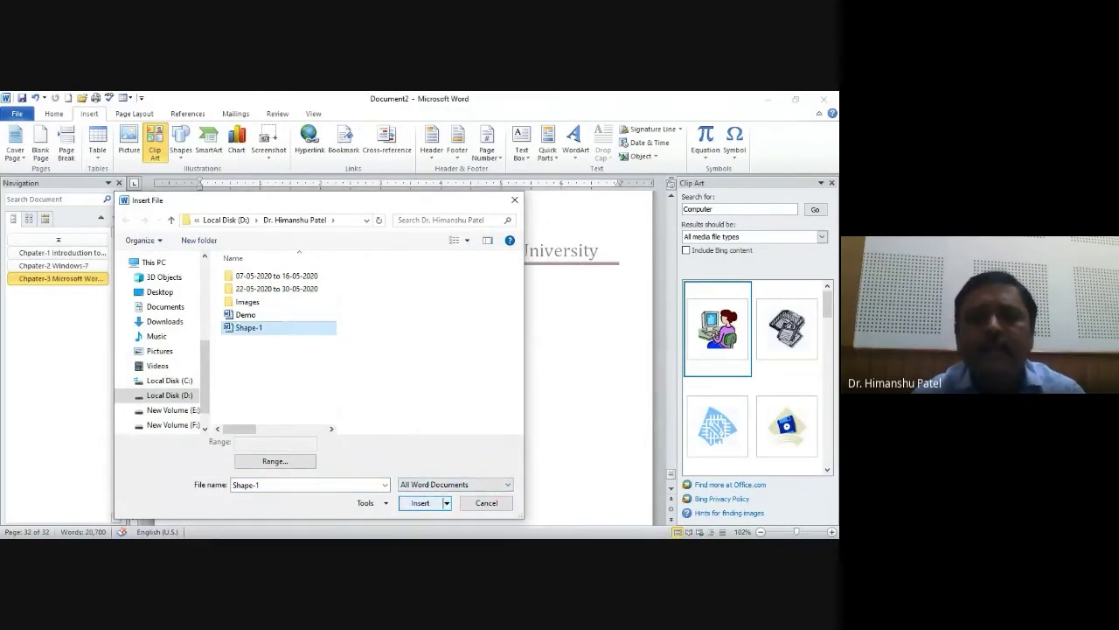
pyautogui.click(425, 505)
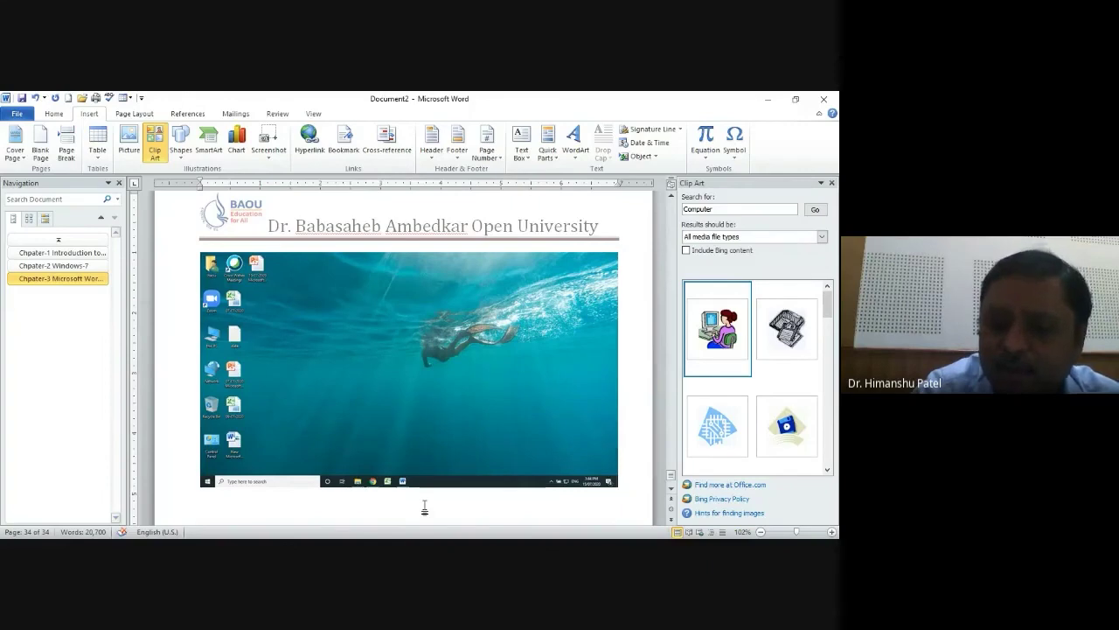
pyautogui.scroll(10, 424, 507)
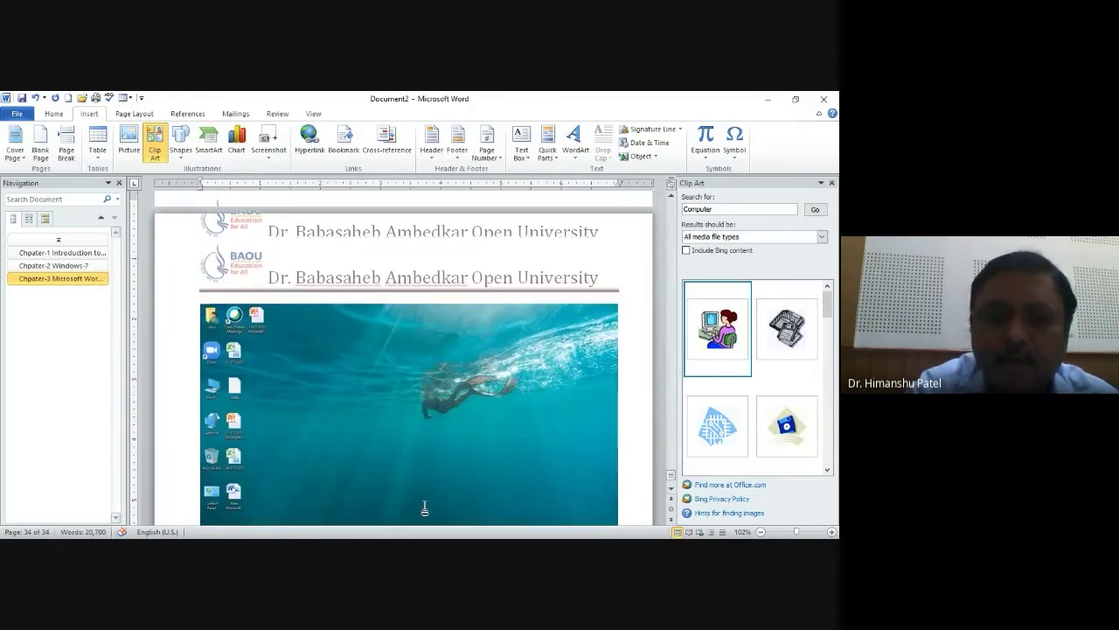
pyautogui.scroll(10, 424, 507)
pyautogui.scroll(10, 424, 507)
pyautogui.scroll(10, 424, 507)
pyautogui.scroll(-3, 424, 507)
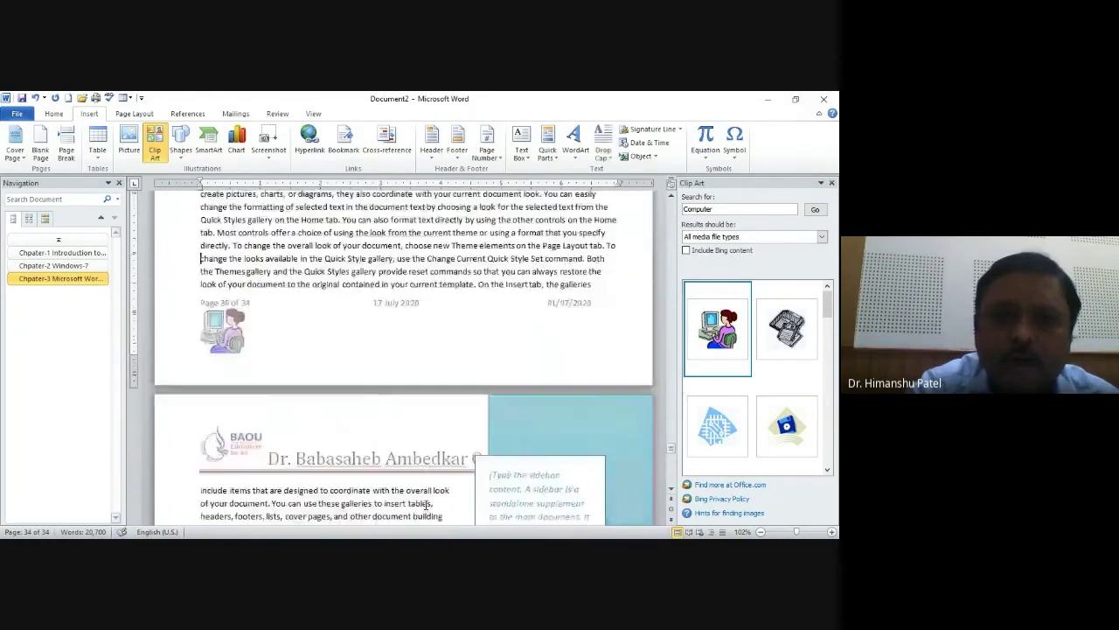
pyautogui.scroll(-3, 424, 507)
pyautogui.scroll(-5, 424, 507)
pyautogui.scroll(-5, 426, 509)
pyautogui.scroll(5, 426, 509)
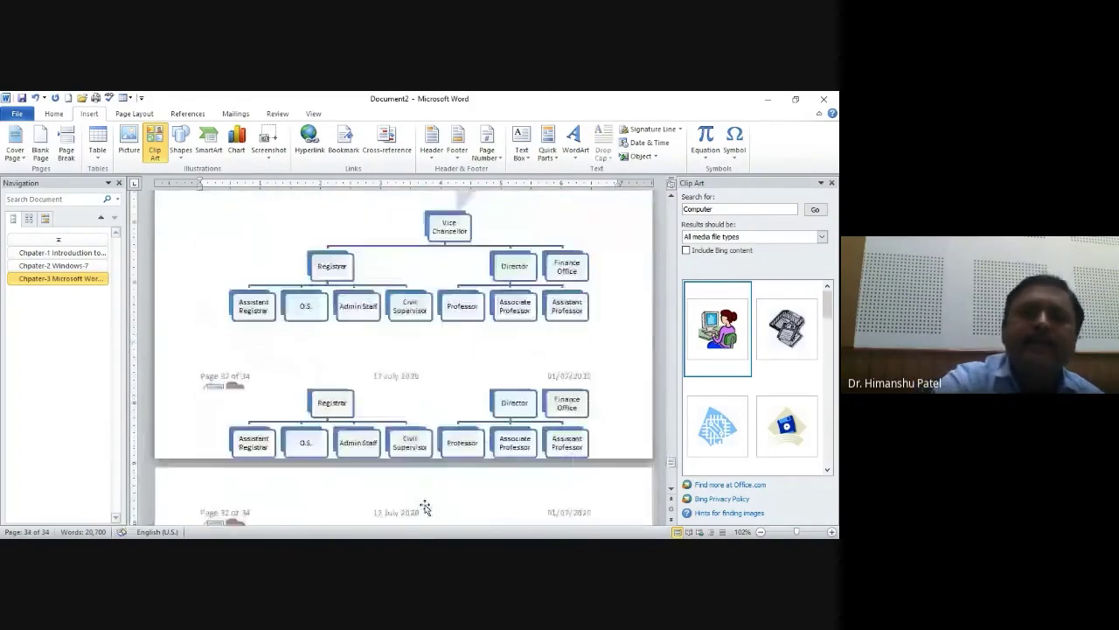
pyautogui.scroll(5, 426, 509)
pyautogui.scroll(5, 424, 509)
pyautogui.scroll(-3, 424, 509)
pyautogui.scroll(-15, 424, 509)
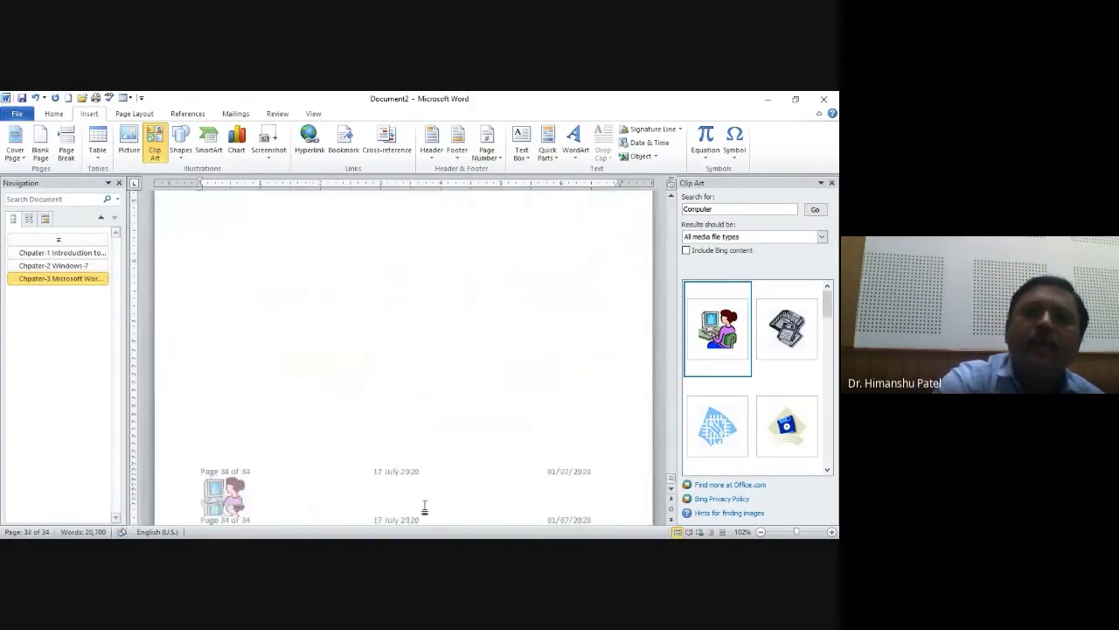
pyautogui.scroll(15, 426, 509)
pyautogui.scroll(-5, 426, 509)
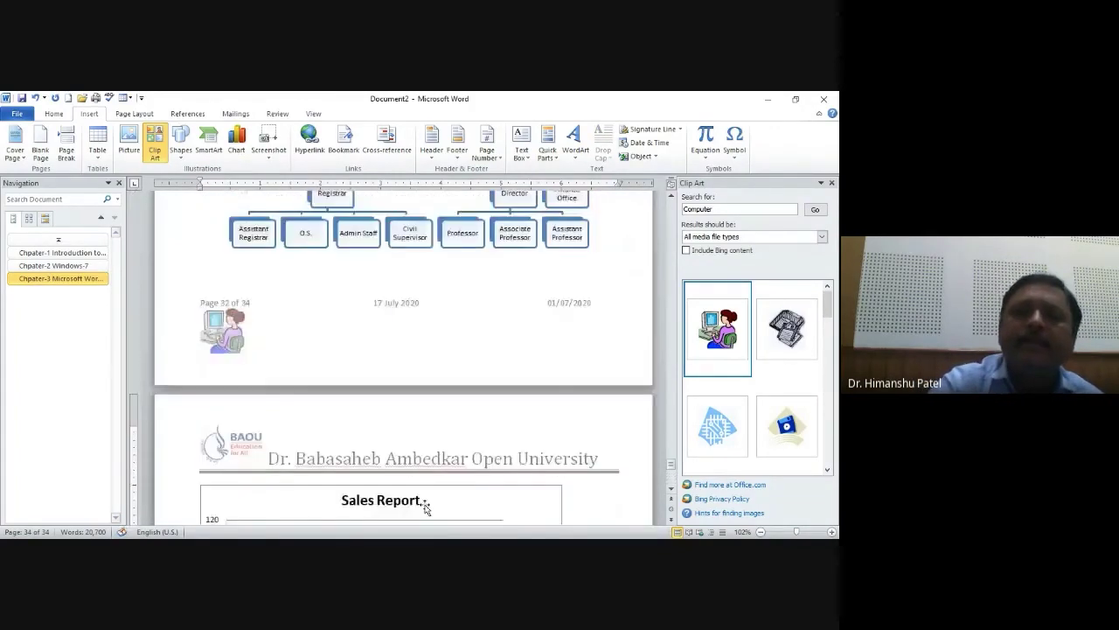
pyautogui.scroll(-3, 426, 509)
pyautogui.scroll(10, 424, 507)
pyautogui.scroll(3, 425, 509)
pyautogui.scroll(15, 426, 508)
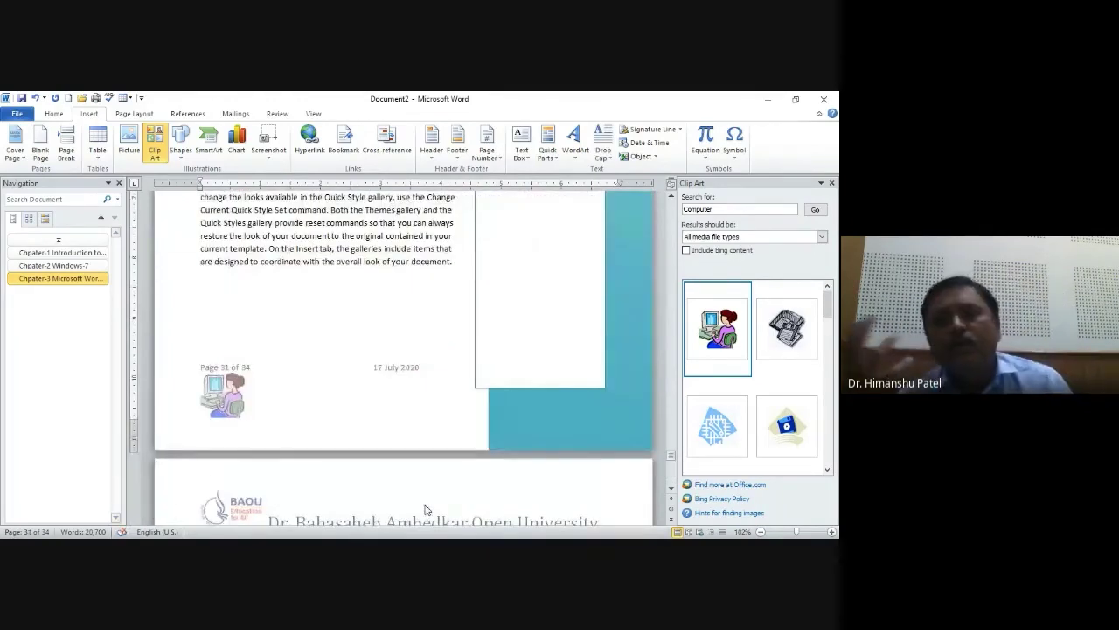